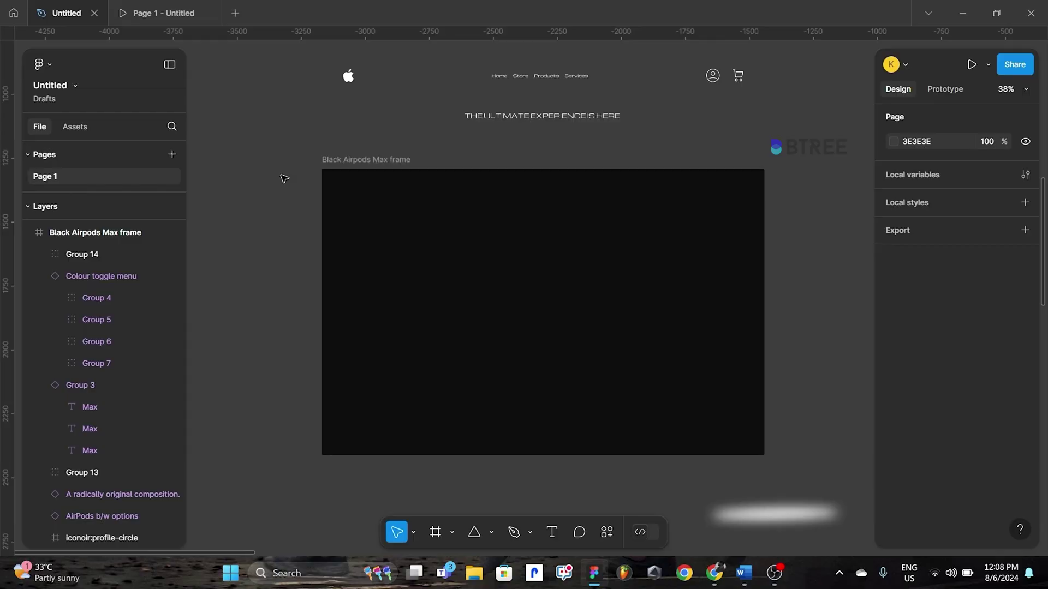
- Move the nav bar down into the top of the Black Airpods Max frame
scroll(538, 293, down, 5)
scroll(755, 334, down, 5)
scroll(636, 264, down, 5)
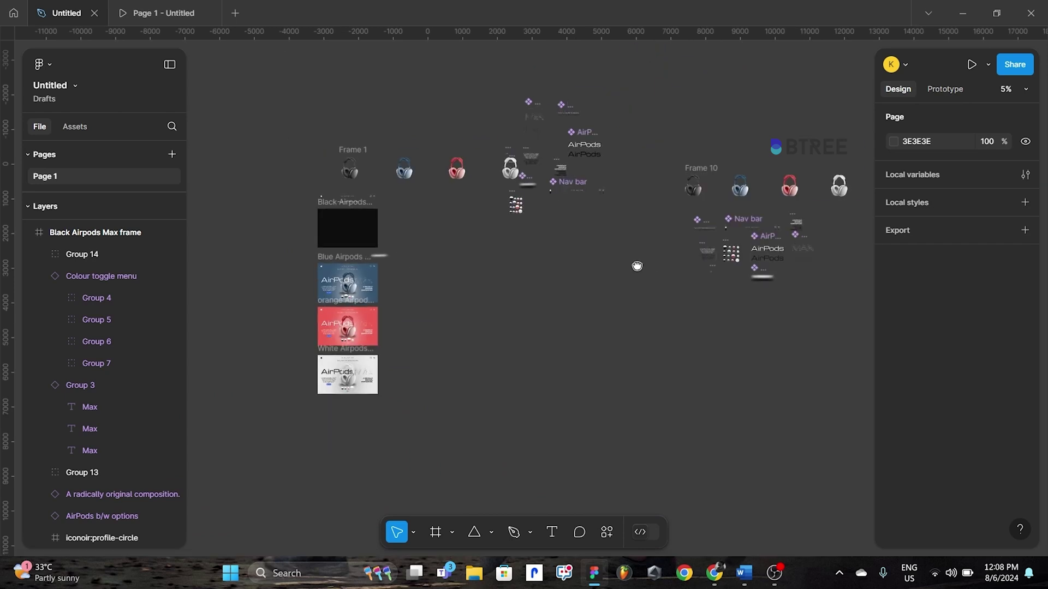
scroll(630, 240, up, 3)
scroll(581, 266, down, 1)
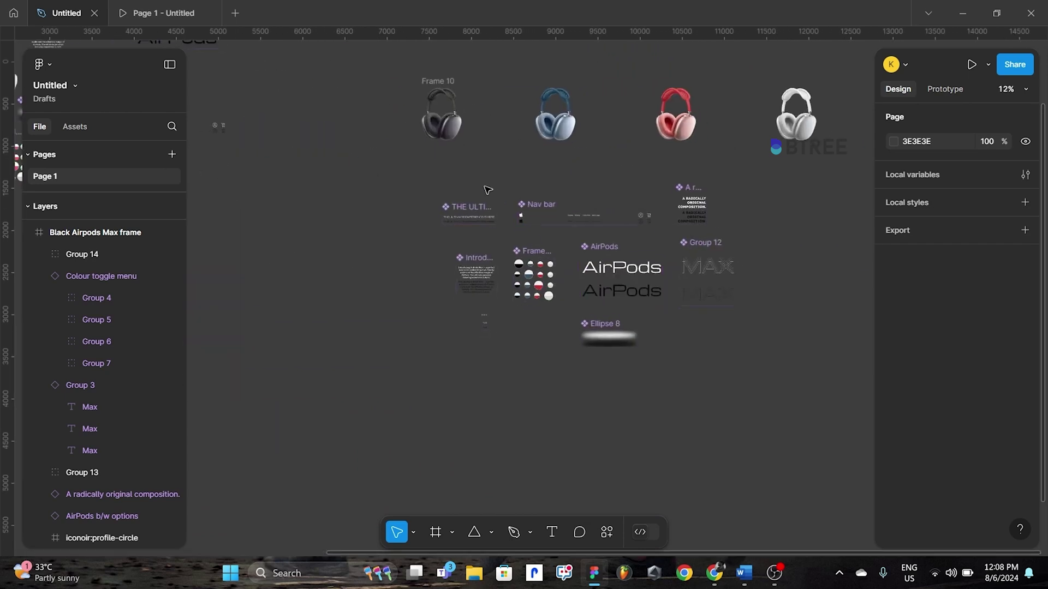
scroll(581, 265, down, 1)
mouse_move(581, 265)
mouse_down()
mouse_move(643, 283)
mouse_move(562, 241)
mouse_move(514, 262)
mouse_up()
scroll(649, 290, up, 3)
scroll(656, 293, up, 3)
scroll(545, 301, up, 2)
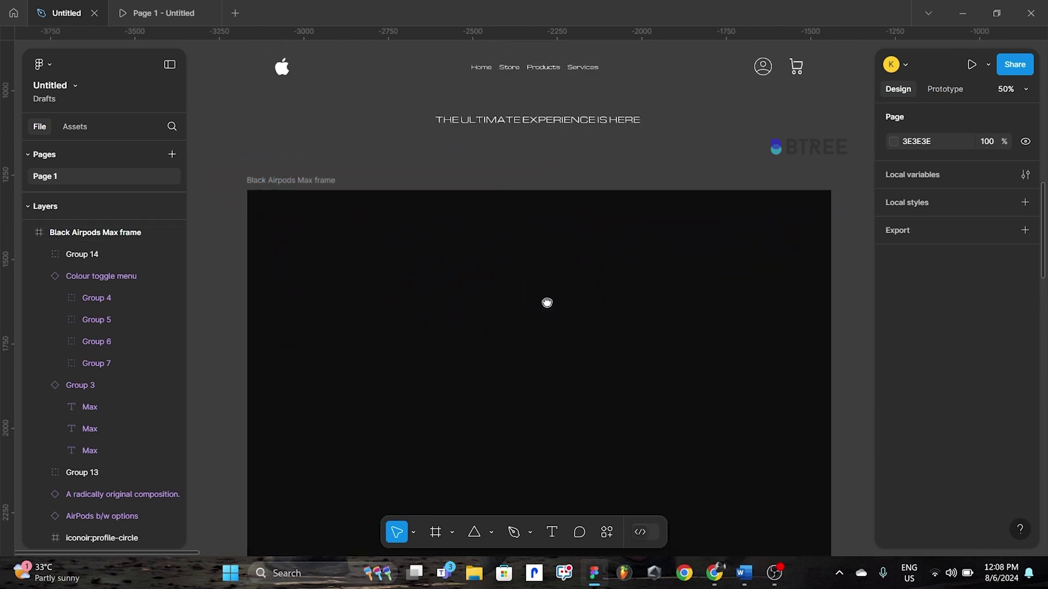
scroll(546, 305, down, 1)
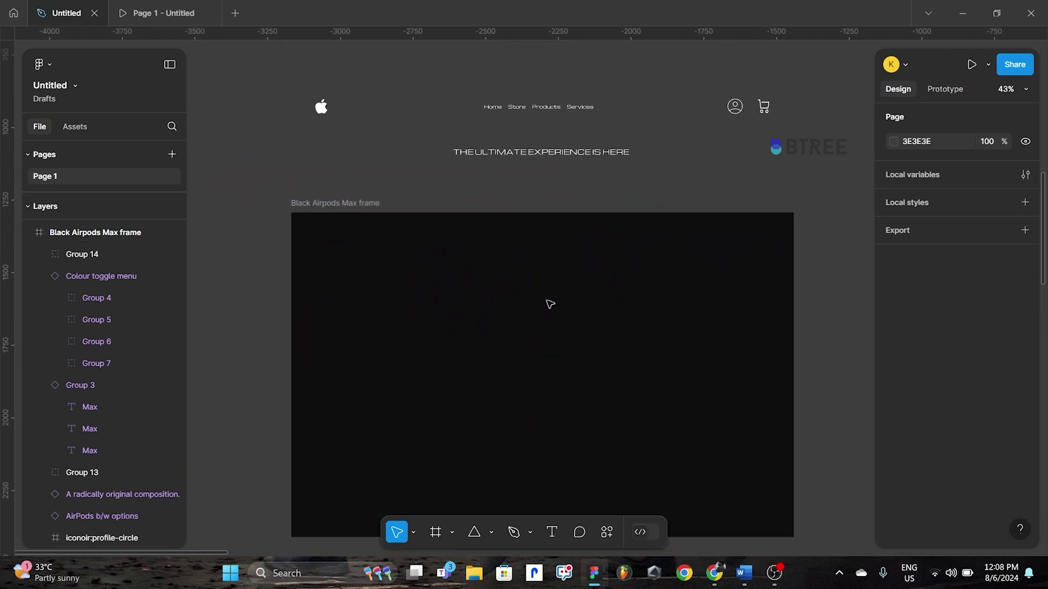
click(623, 110)
key(shift+Down)
key(shift+Down)
key(shift+Down)
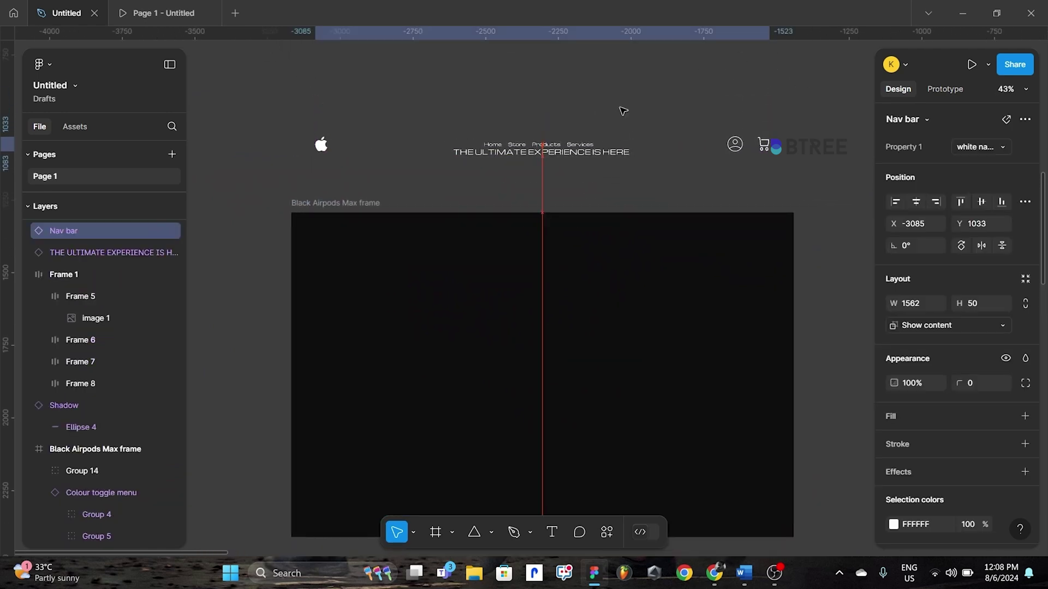
key(shift+Down)
key(shift+Down)
key(shift+Down)
key(shift+Down)
key(shift+Down)
key(shift+Down)
key(shift+Down)
key(shift+Down)
key(shift+Down)
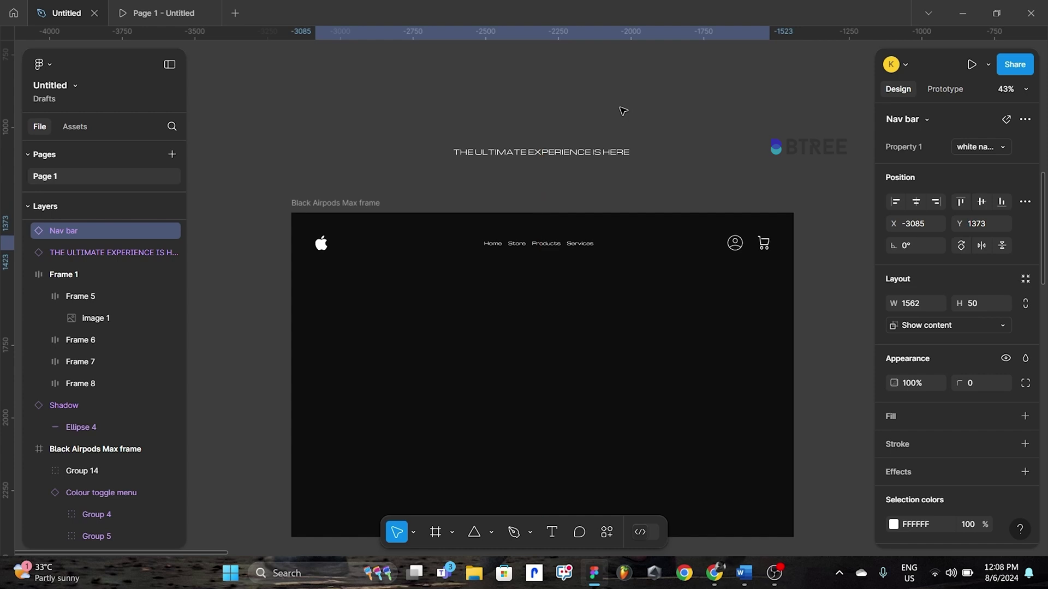
click(398, 208)
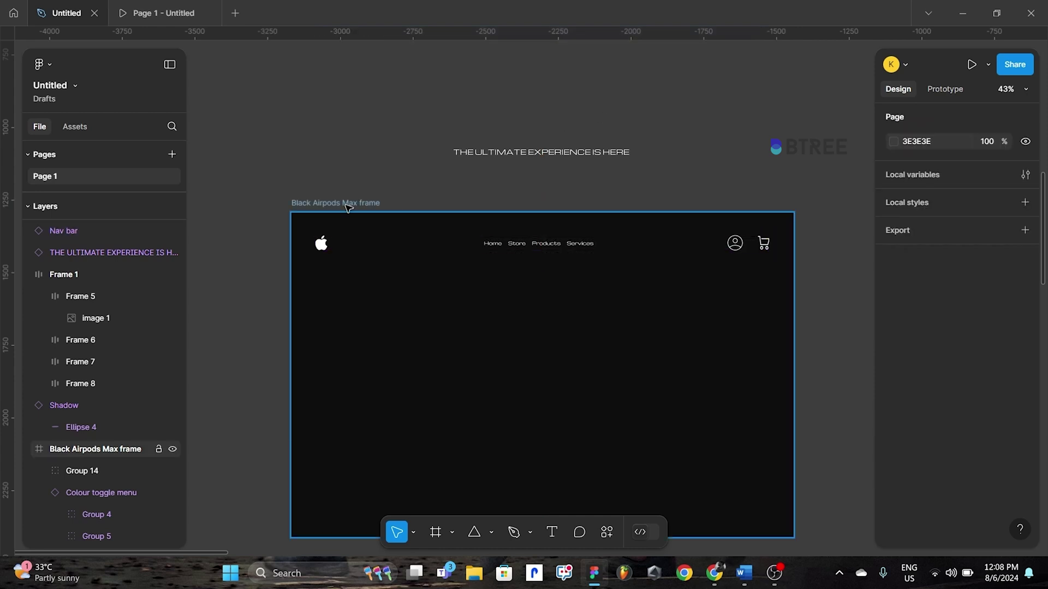
- Check the Black Airpods Max frame's prototype settings, then go back to its design properties
scroll(945, 352, down, 2)
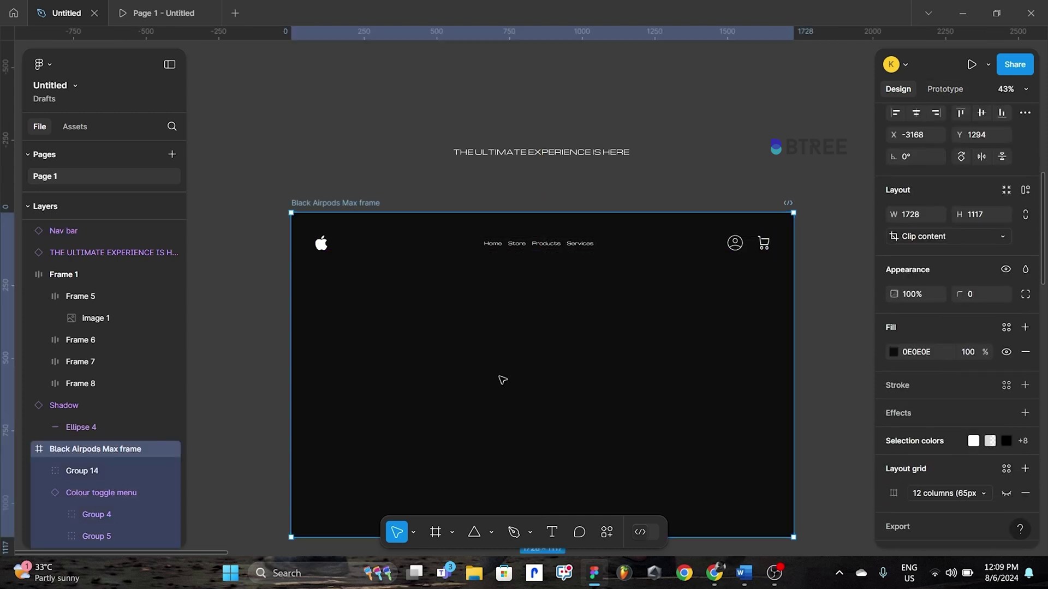
scroll(934, 316, up, 2)
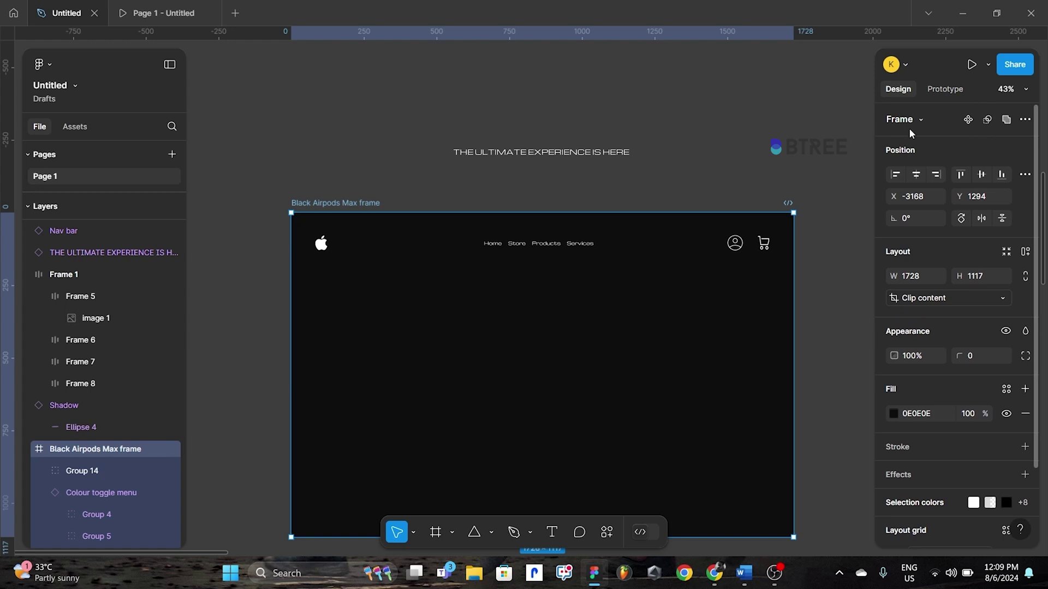
click(944, 88)
key(Escape)
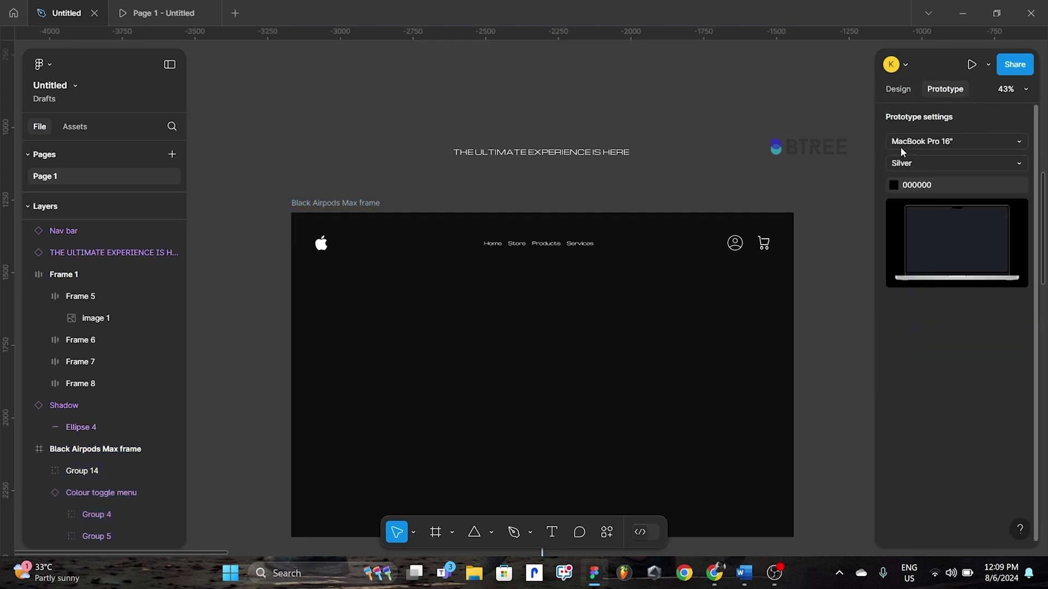
click(893, 93)
scroll(258, 244, down, 1)
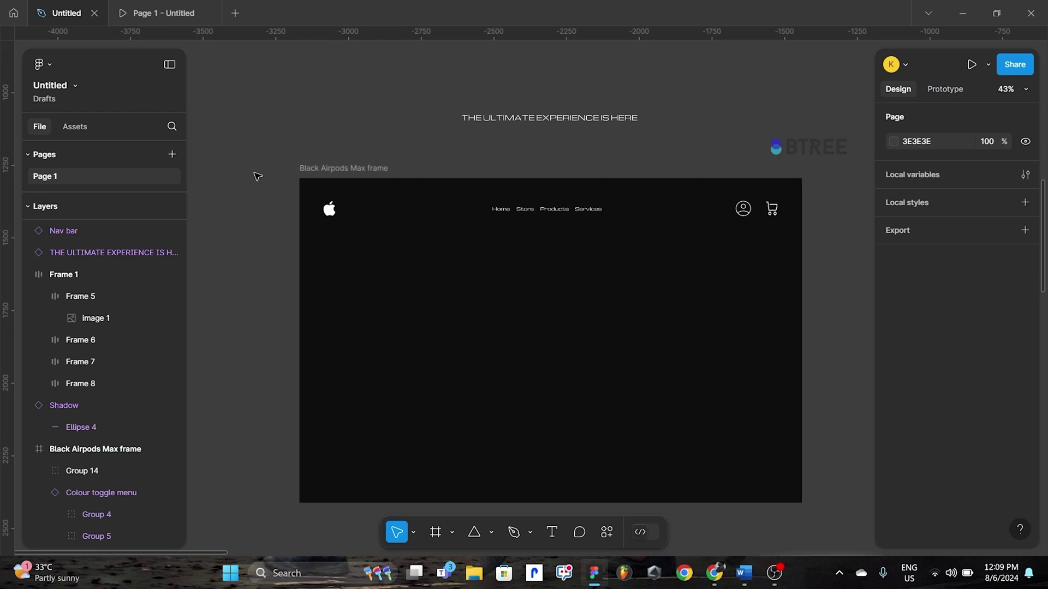
click(343, 168)
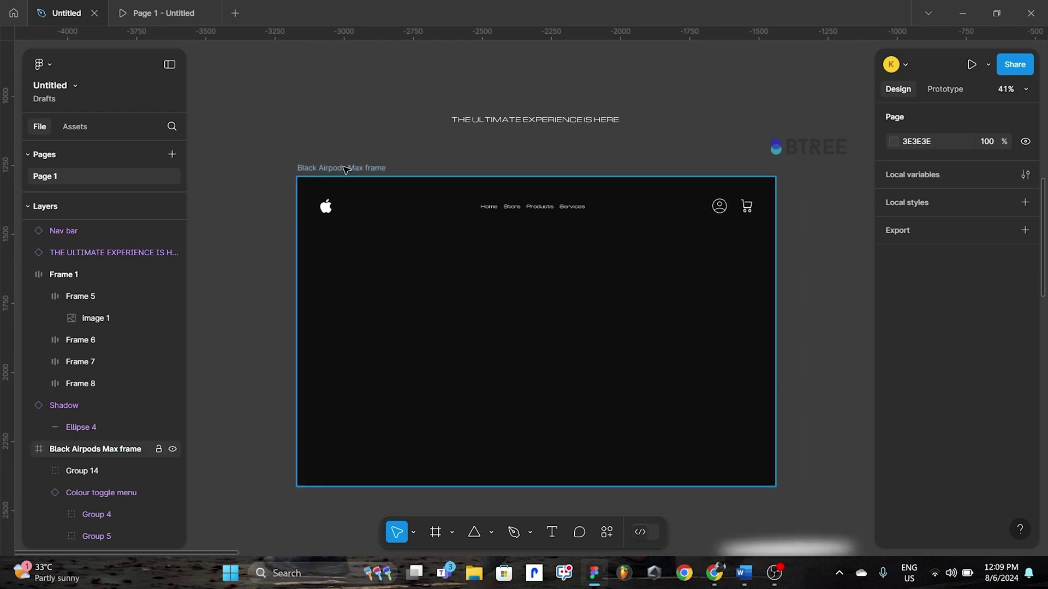
- Raise the nav bar slightly and move the THE ULTIMATE EXPERIENCE IS HERE heading below it
click(524, 120)
click(527, 212)
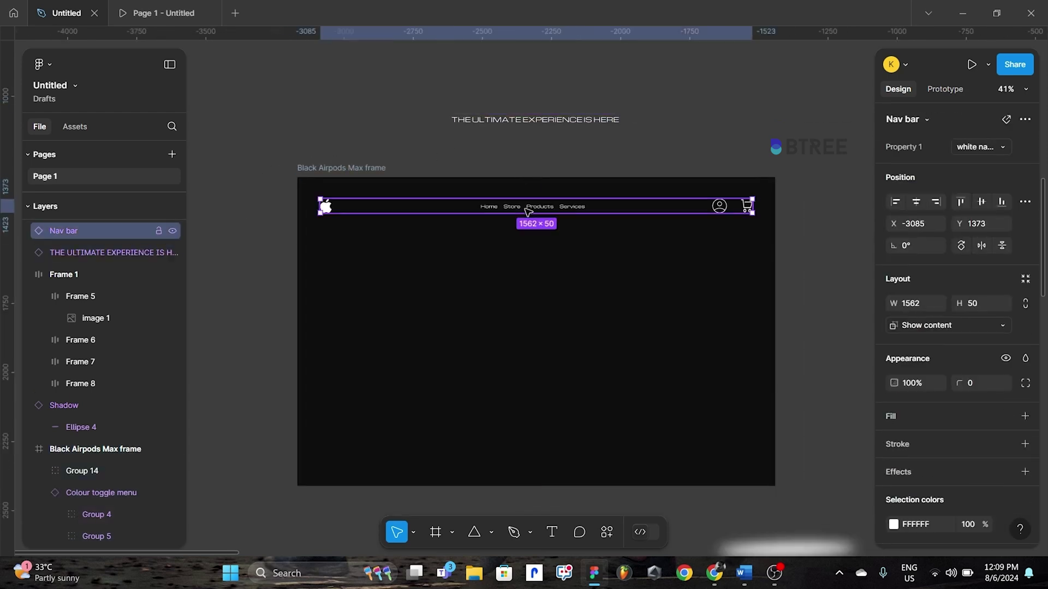
drag(527, 211, 538, 205)
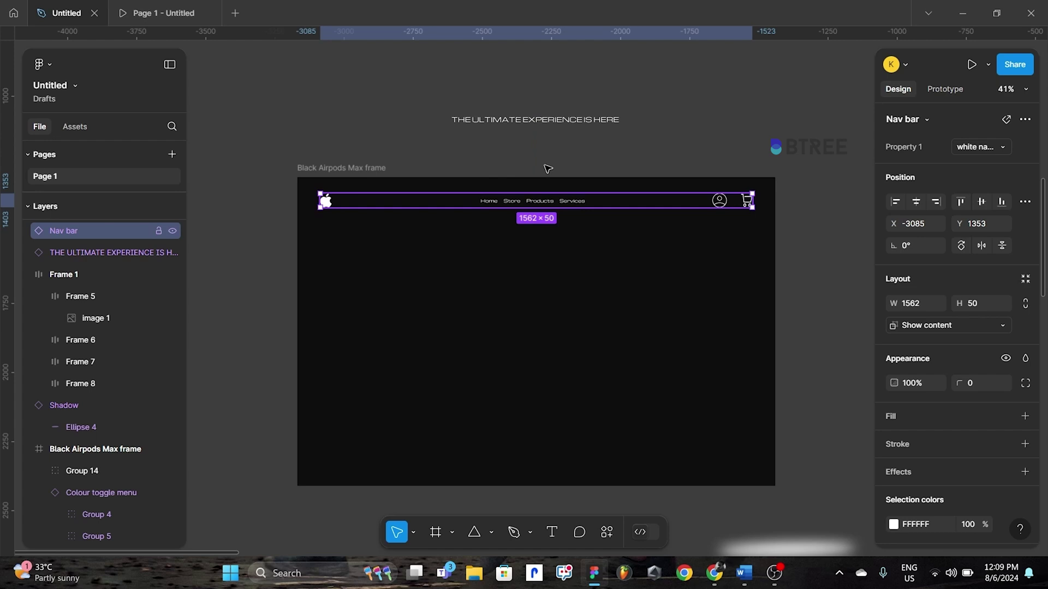
click(564, 117)
drag(564, 117, 563, 122)
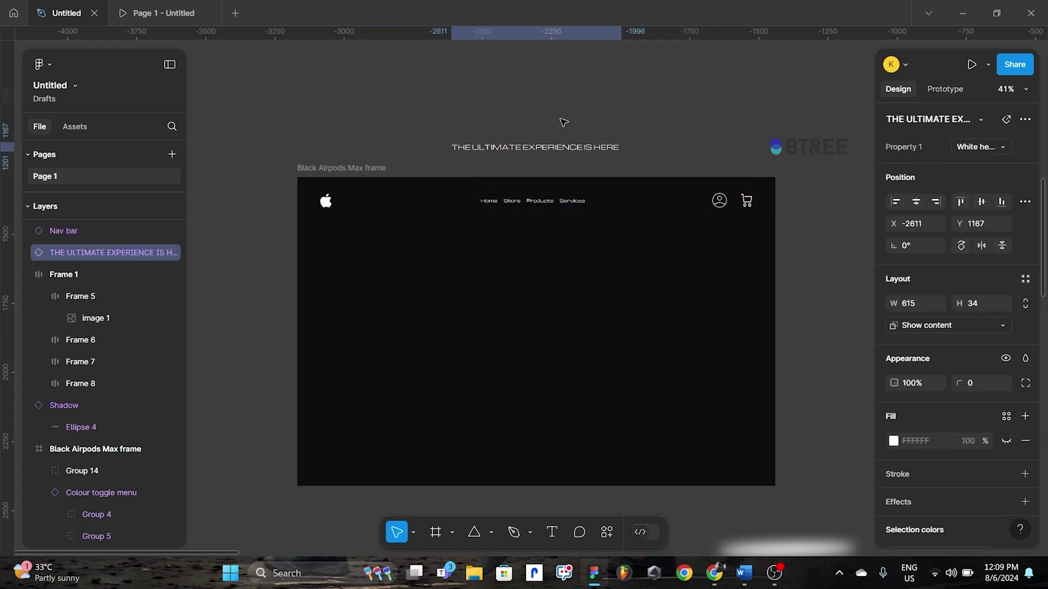
key(shift+Down)
key(shift+Down)
key(shift+Down)
key(shift+Down)
key(shift+Down)
key(shift+Down)
key(shift+Down)
key(shift+Down)
key(shift+Down)
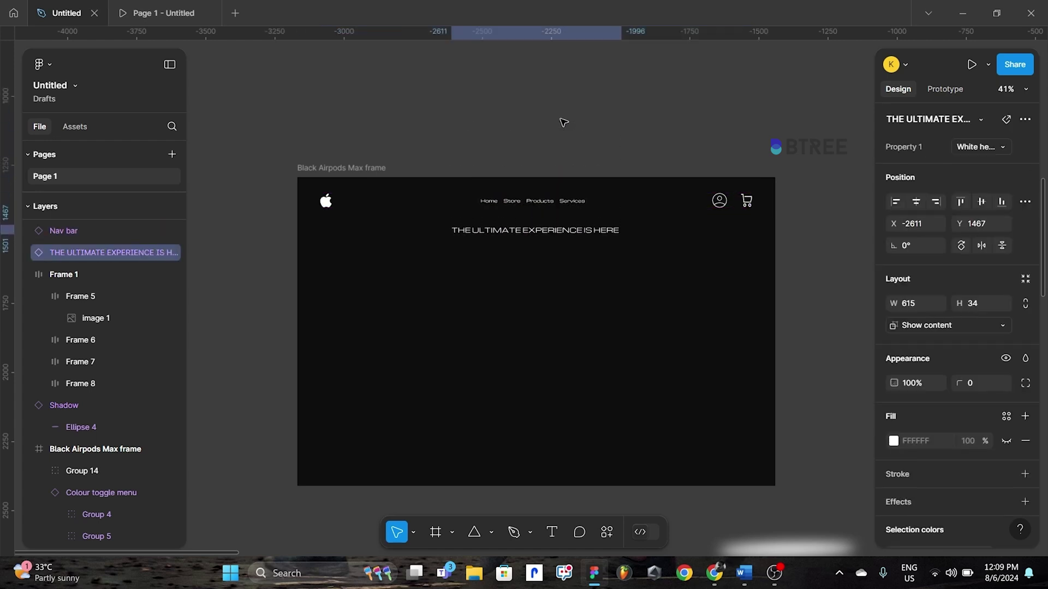
click(563, 117)
- Drag Frame 1's headphone image row into the black frame beneath the heading, nudged slightly left
scroll(562, 114, down, 3)
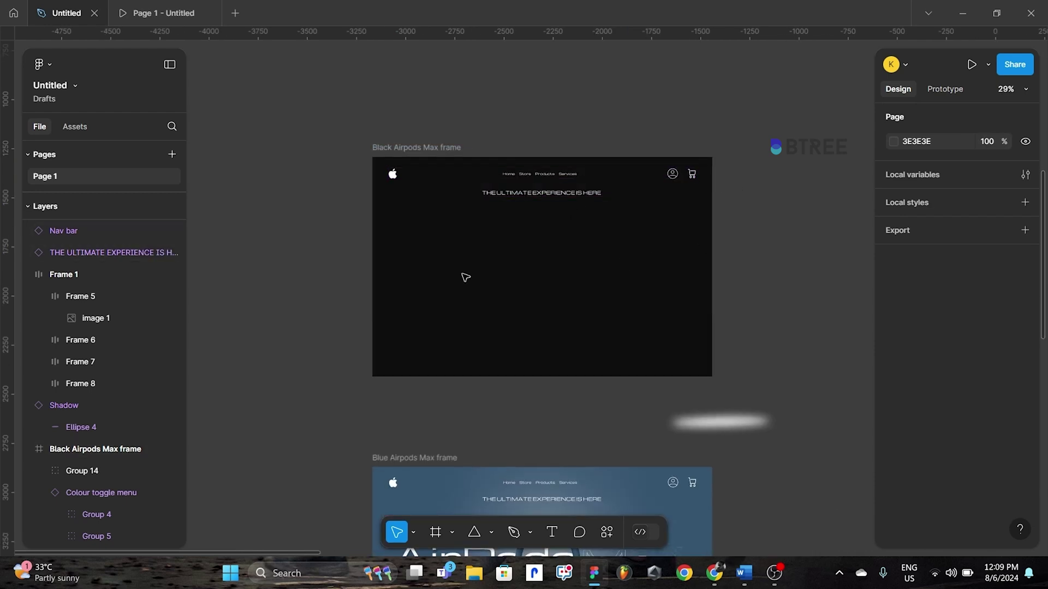
scroll(687, 276, down, 2)
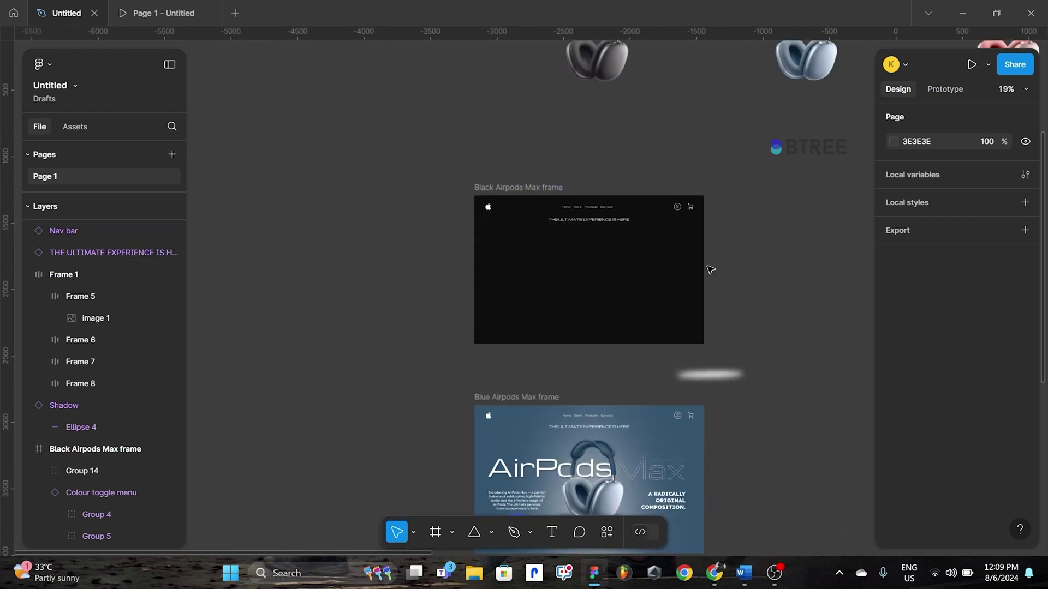
scroll(709, 267, down, 2)
scroll(688, 302, down, 1)
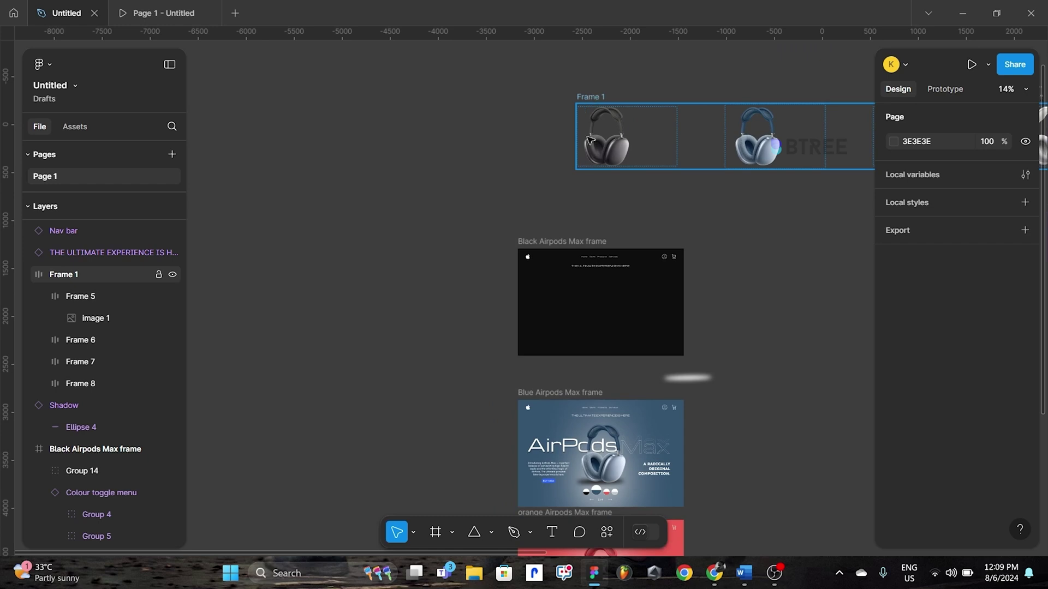
drag(589, 139, 585, 267)
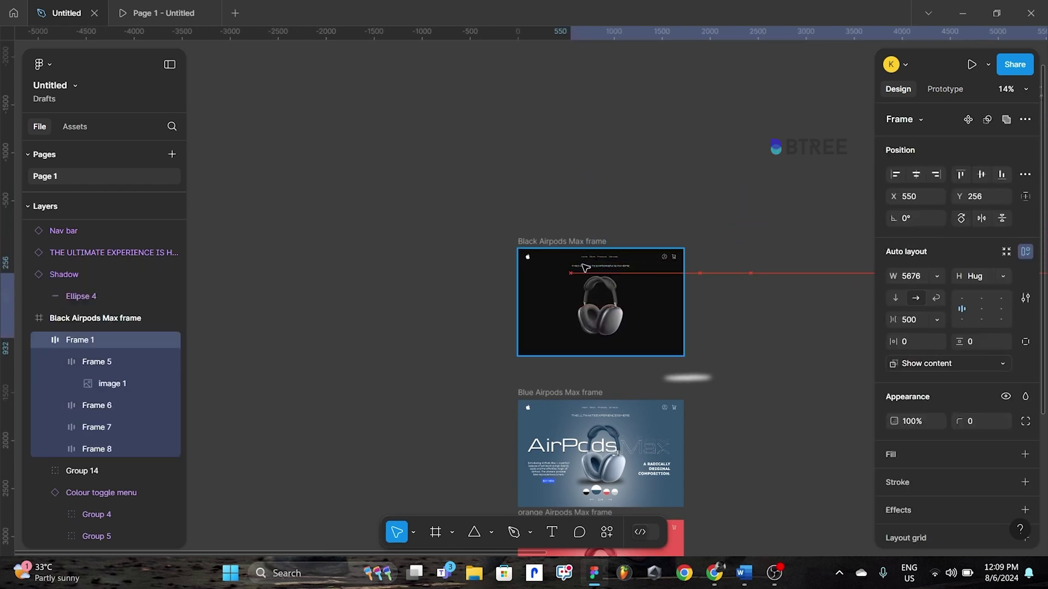
scroll(584, 267, up, 2)
scroll(579, 268, up, 2)
scroll(568, 269, up, 2)
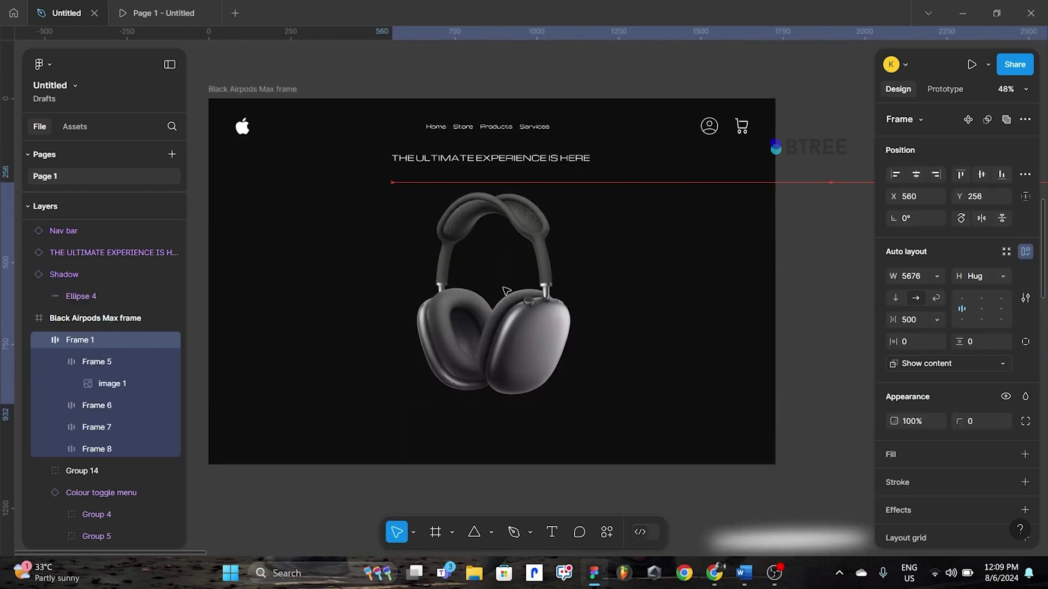
drag(507, 291, 500, 290)
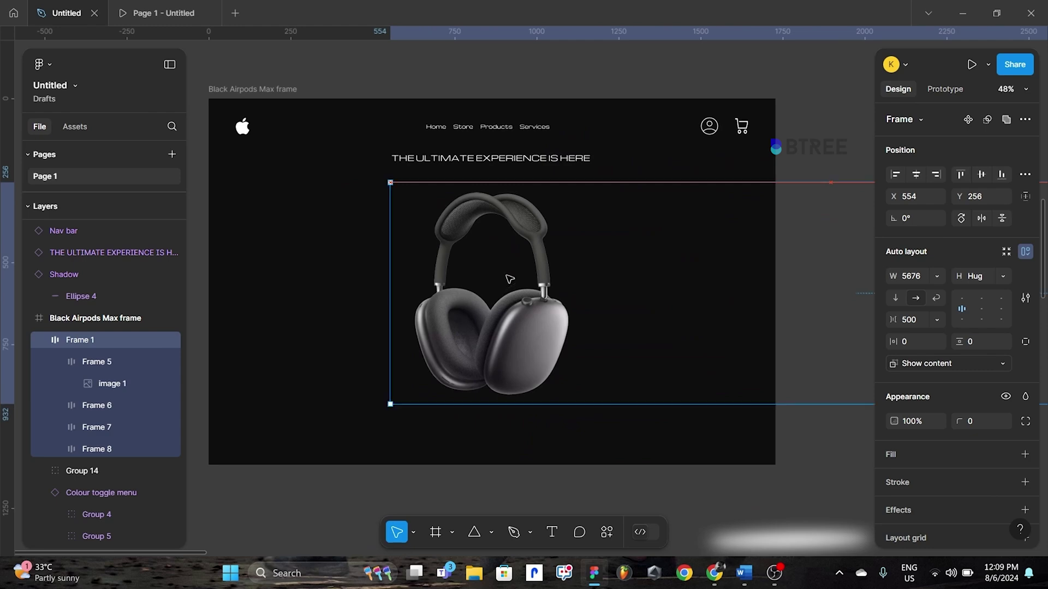
click(649, 65)
scroll(636, 145, down, 1)
scroll(496, 191, down, 2)
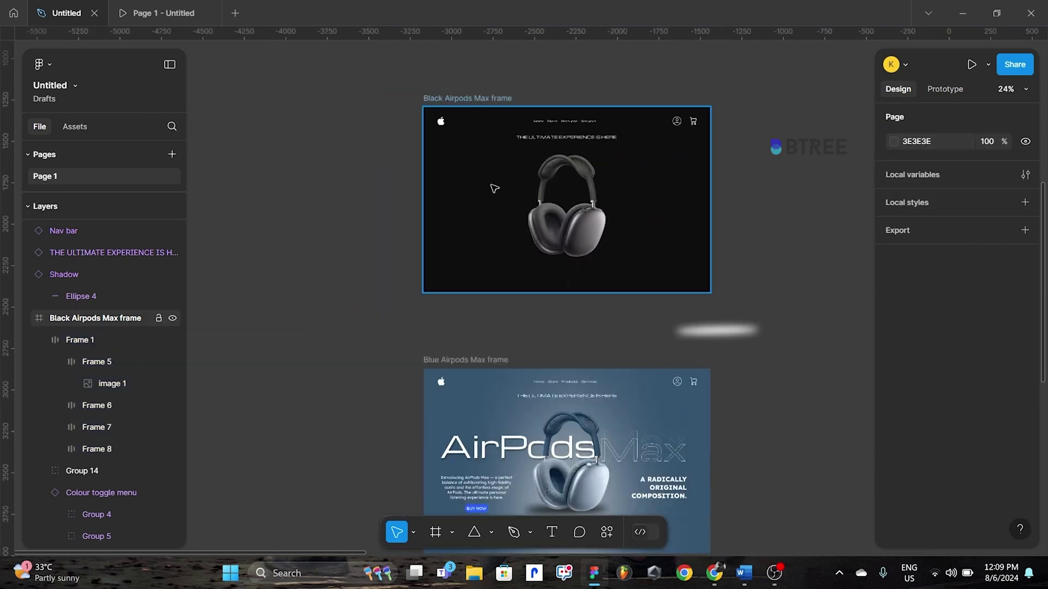
scroll(666, 175, down, 2)
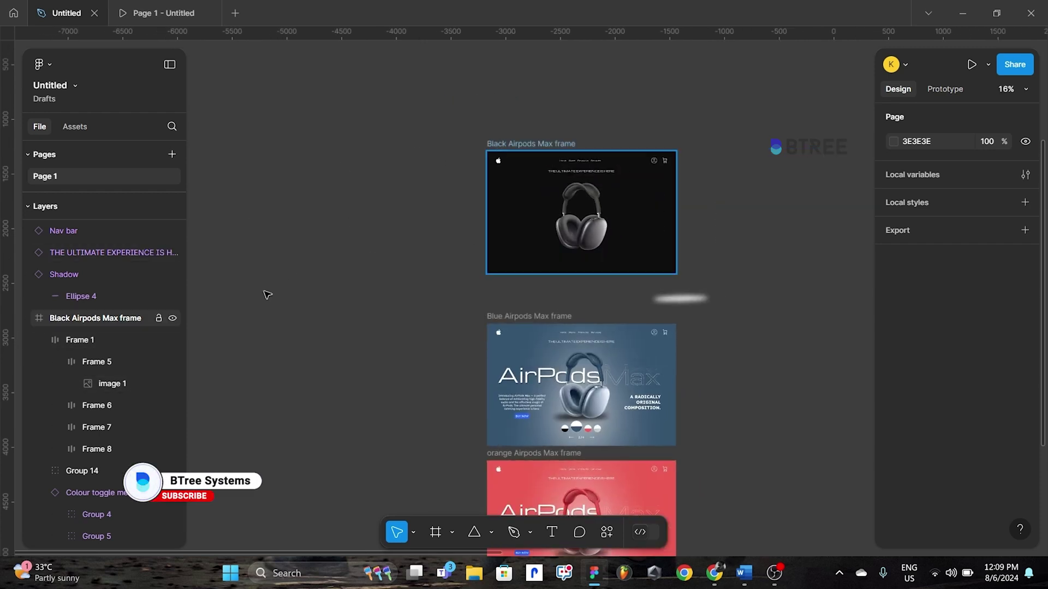
- Nudge the 'A RADICALLY ORIGINAL COMPOSITION.' text left twice, then back right once
click(96, 318)
scroll(106, 408, down, 3)
scroll(106, 408, down, 2)
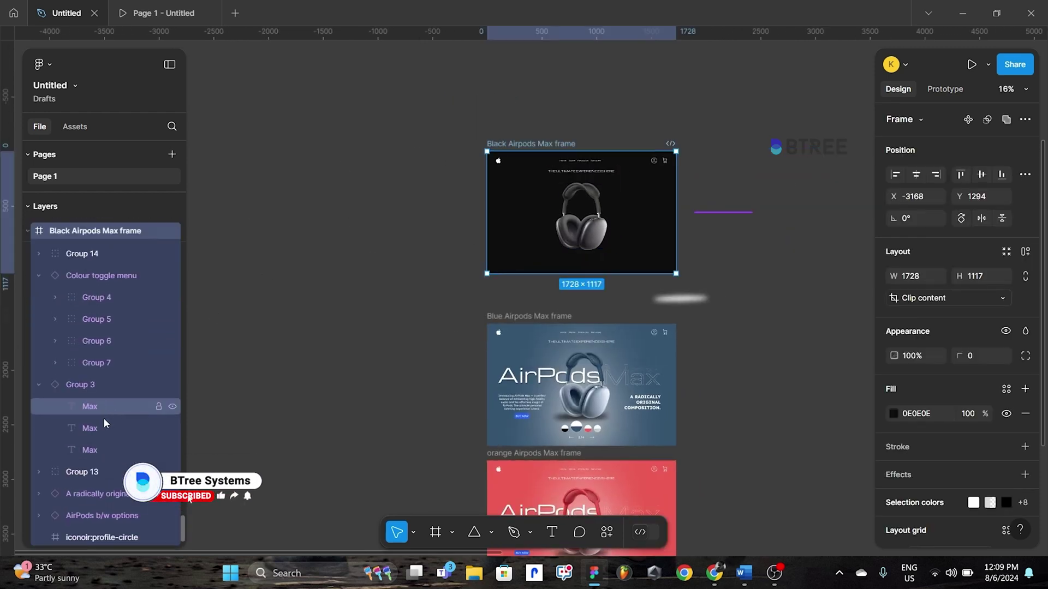
click(114, 496)
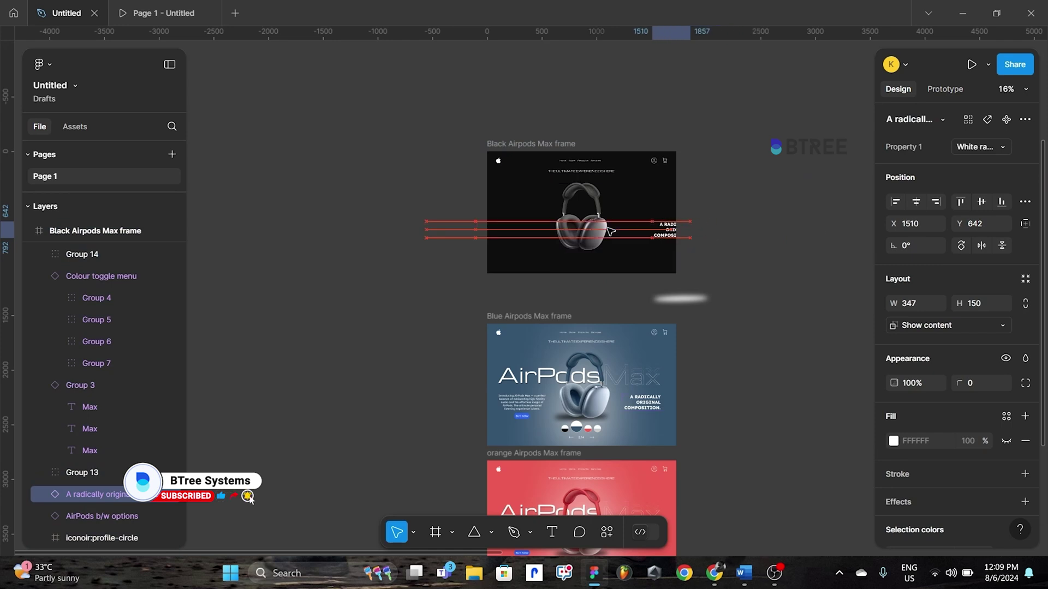
key(shift+Left)
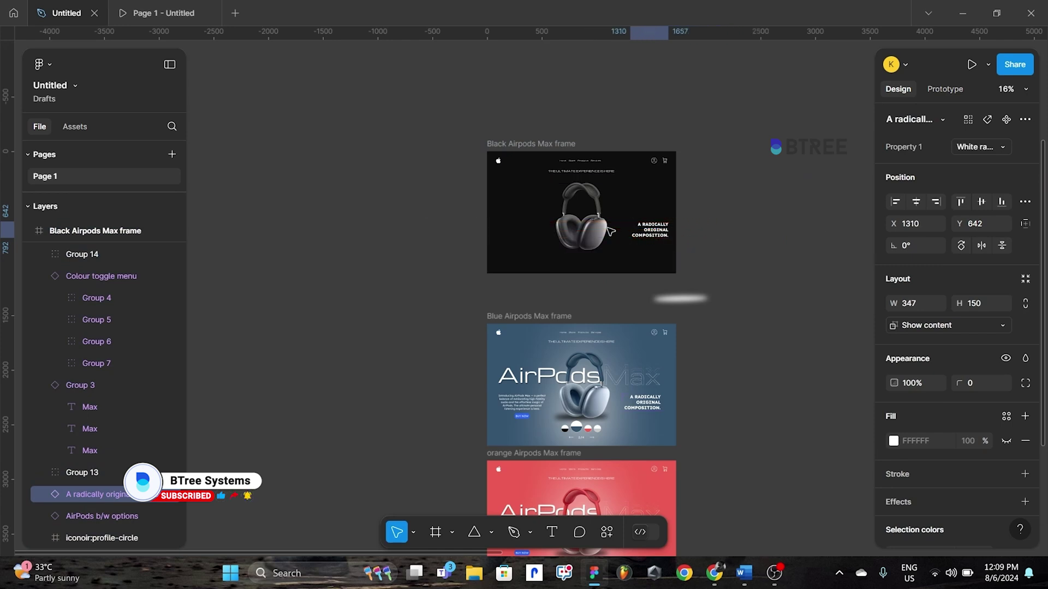
key(shift+Left)
key(shift+Left)
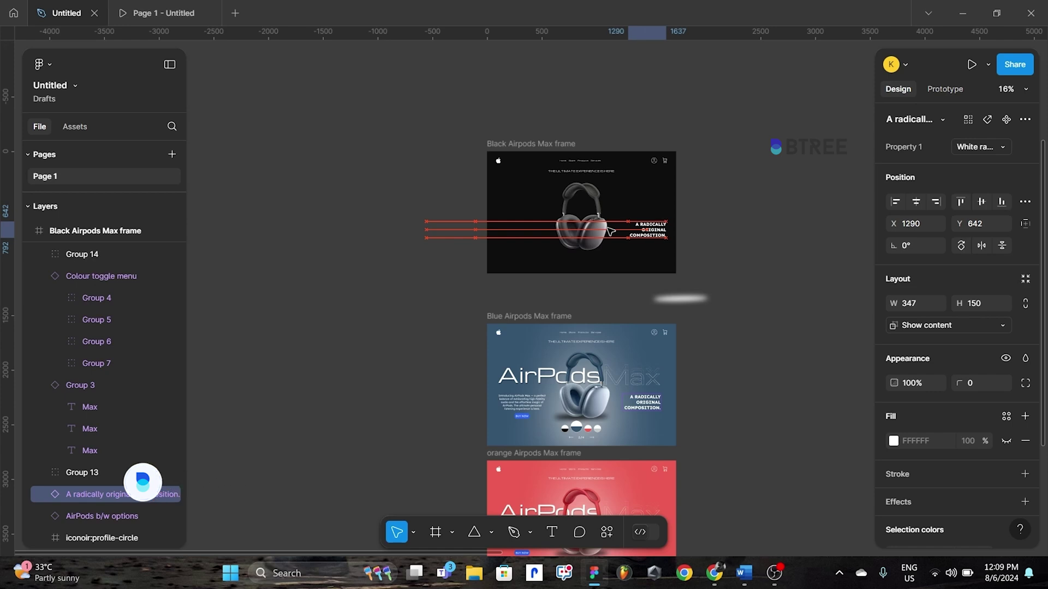
key(shift+Right)
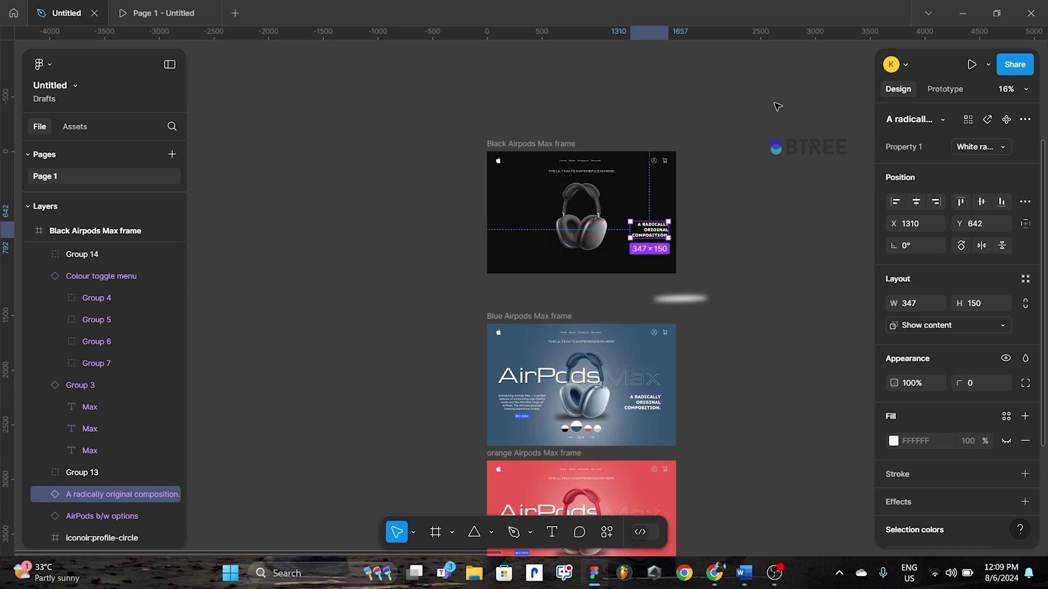
click(537, 144)
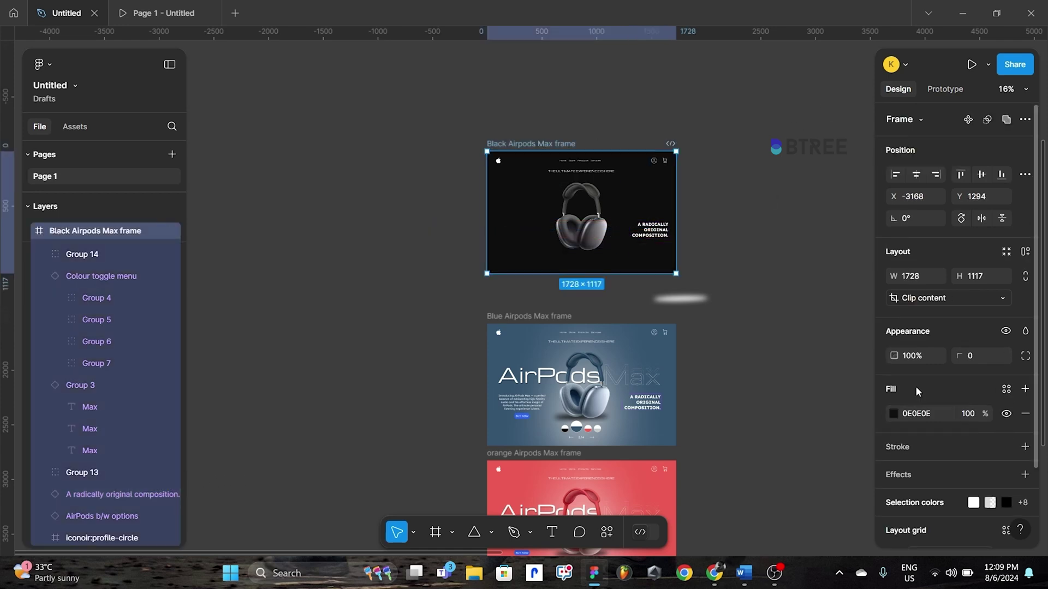
- Turn on the 12-column layout grid for the Black Airpods Max frame and inspect Frame 1
scroll(928, 386, down, 2)
click(1005, 466)
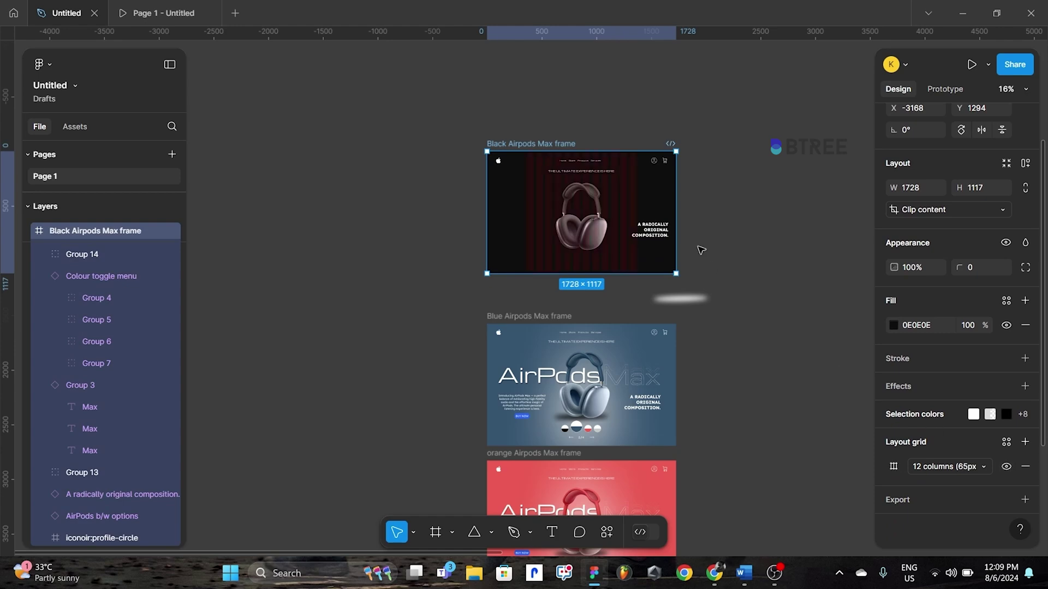
ctrl+scroll(697, 248, up, 4)
ctrl+scroll(615, 230, up, 1)
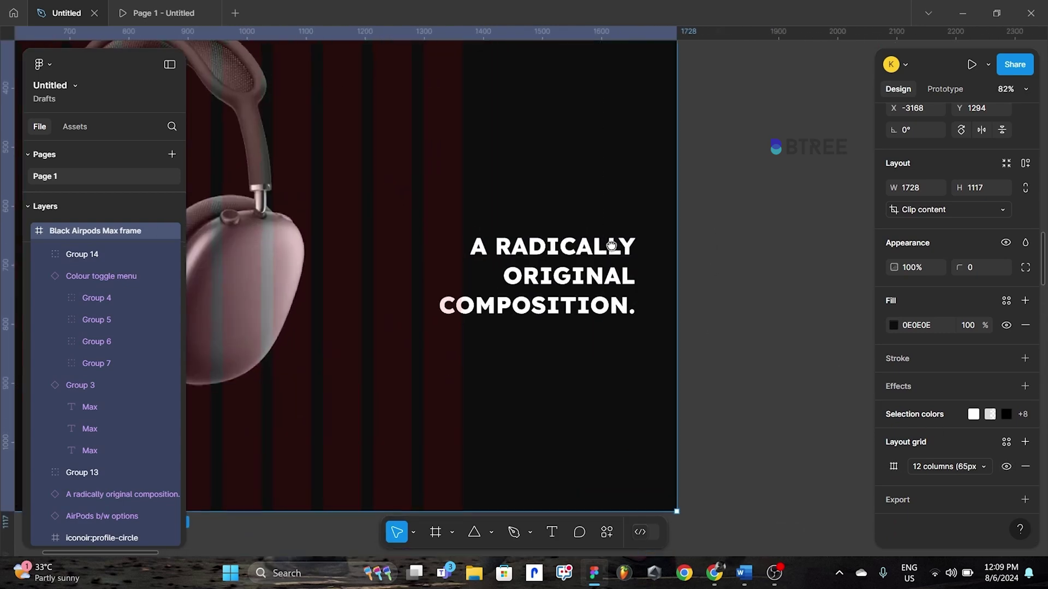
ctrl+scroll(709, 207, down, 3)
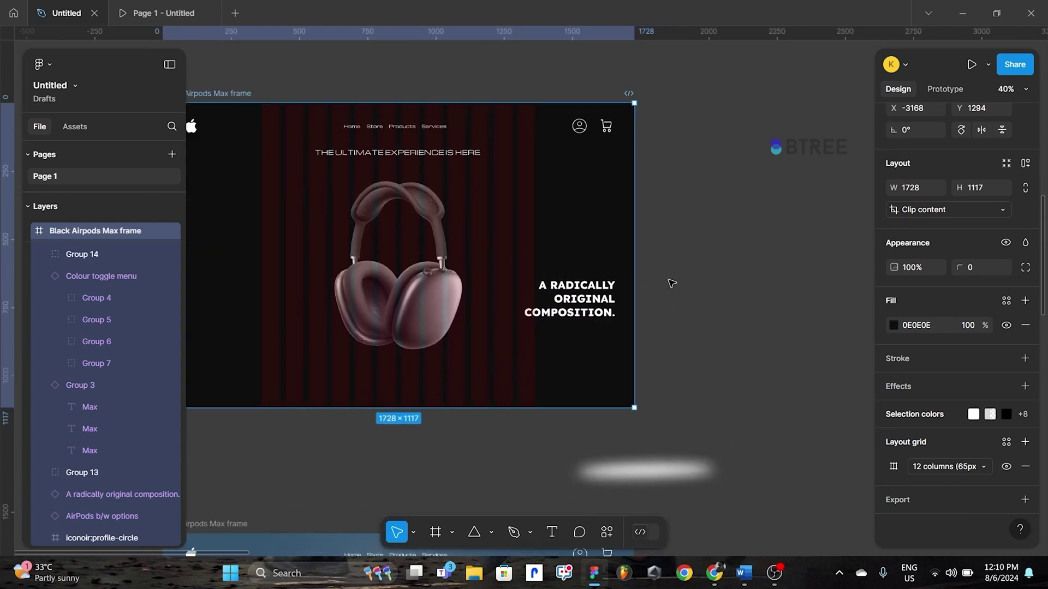
ctrl+scroll(673, 281, up, 2)
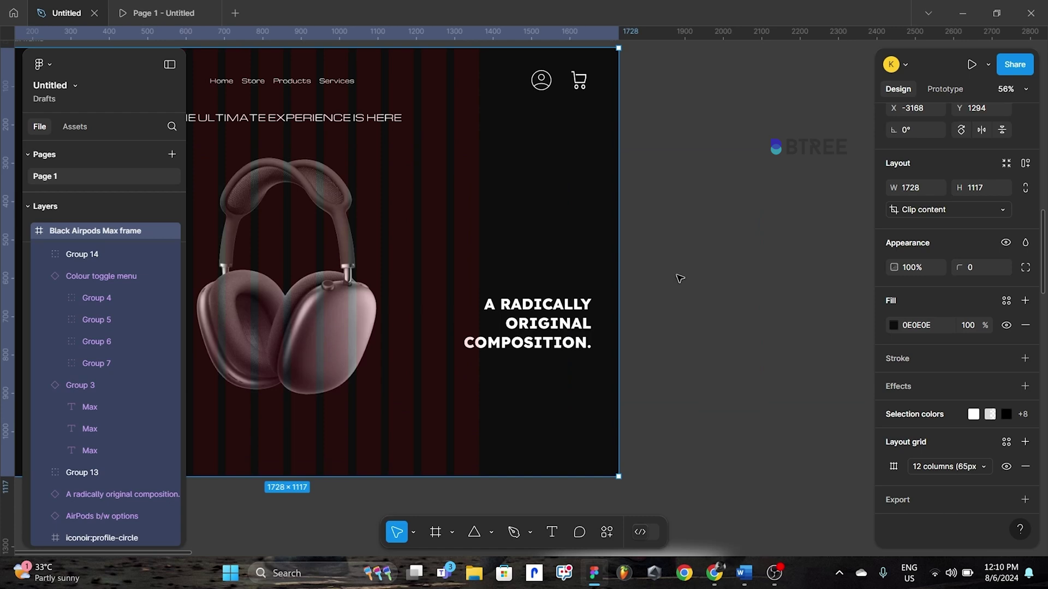
click(513, 334)
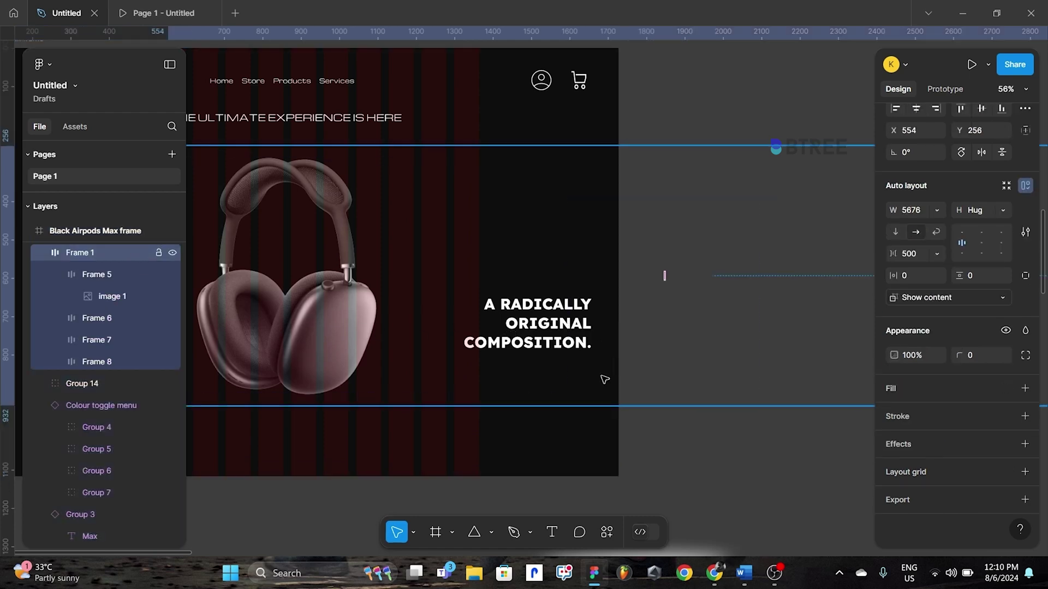
click(258, 431)
- Drag the composition tagline left and fine-tune it with arrow keys to X 1298
scroll(281, 137, up, 3)
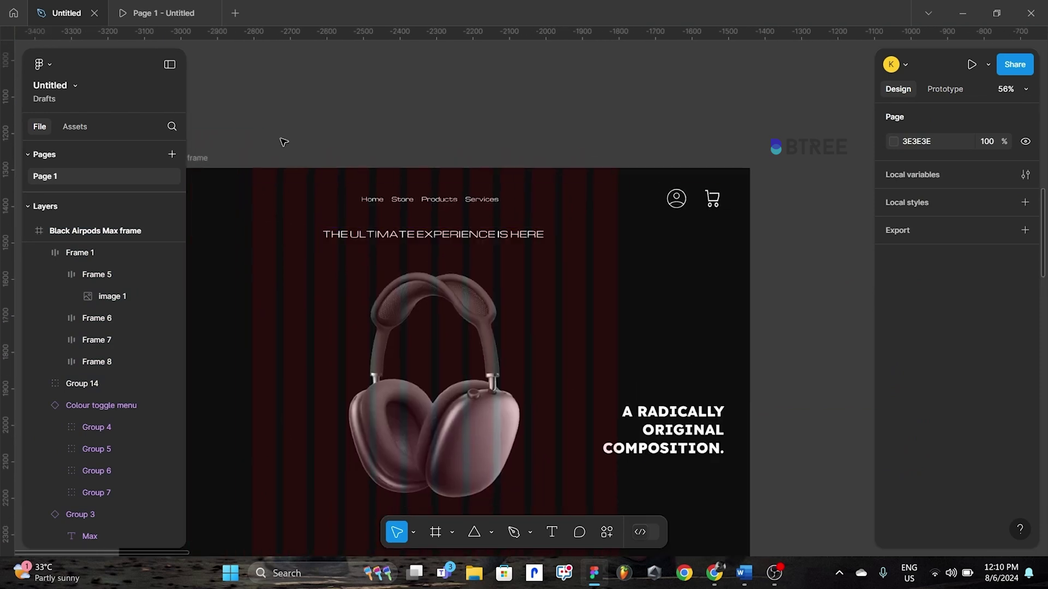
click(218, 159)
scroll(113, 354, down, 3)
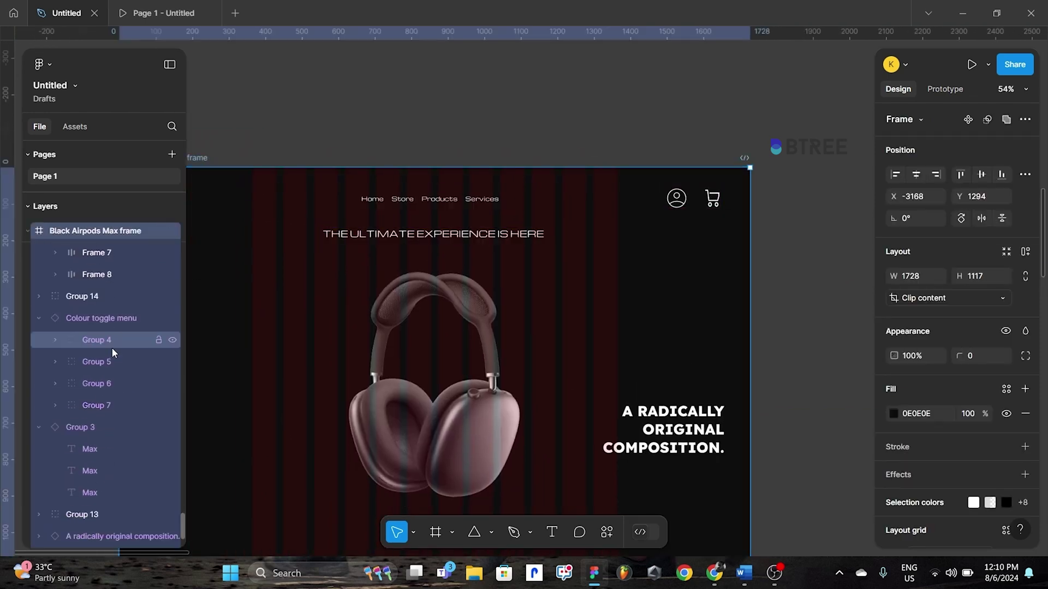
scroll(98, 409, down, 1)
click(114, 494)
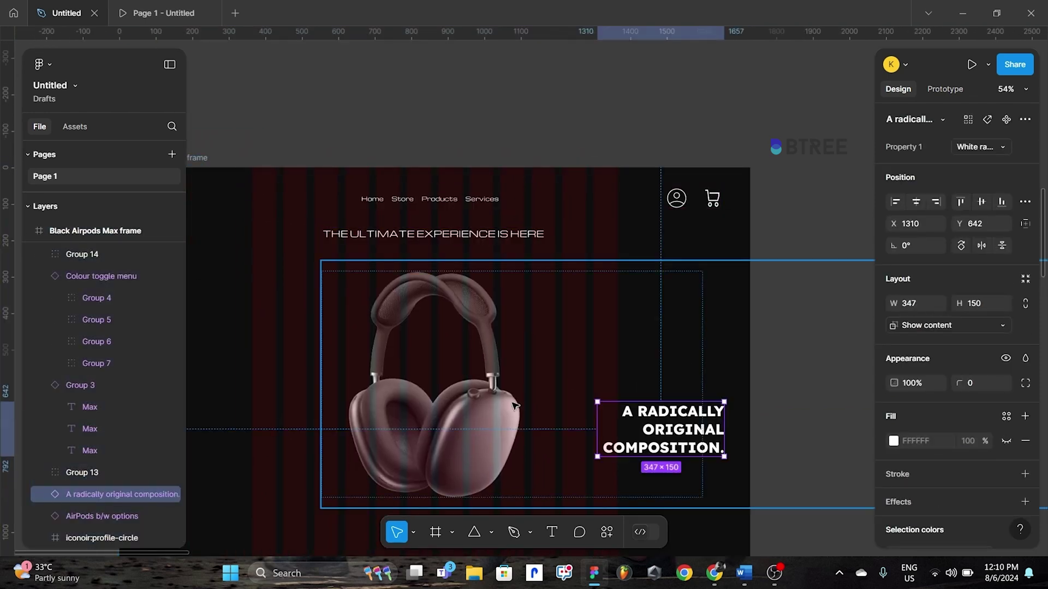
drag(665, 431, 513, 405)
key(shift+Right)
key(shift+Right)
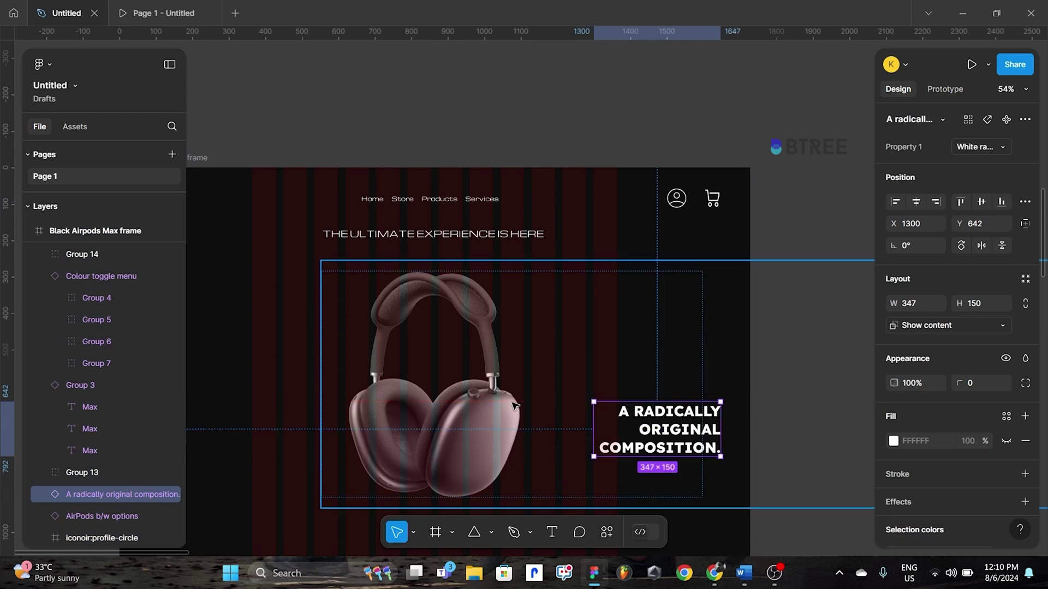
key(Left)
key(Left)
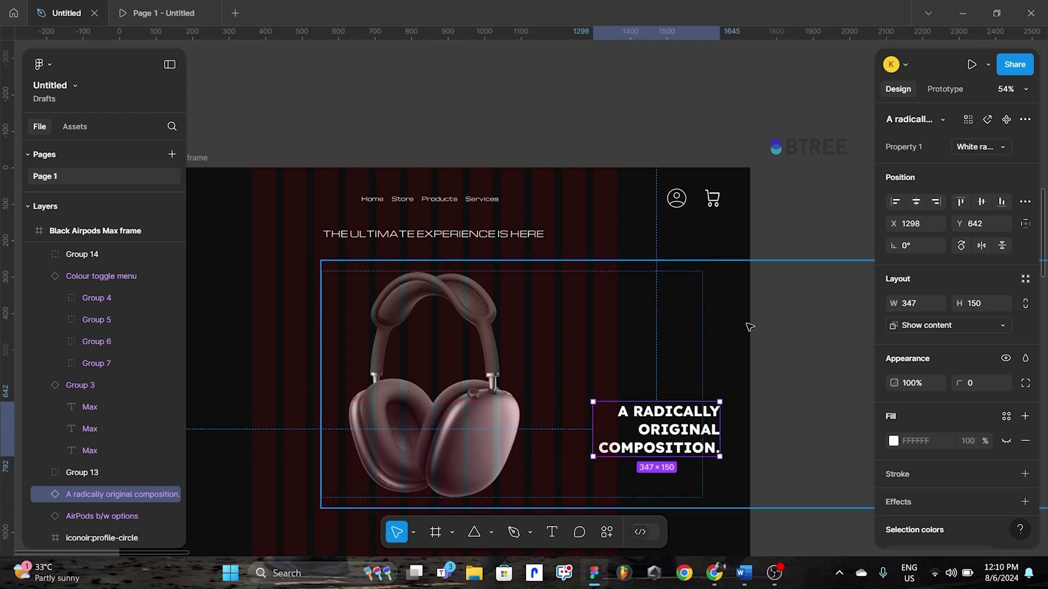
click(753, 188)
scroll(753, 188, down, 3)
scroll(706, 203, down, 3)
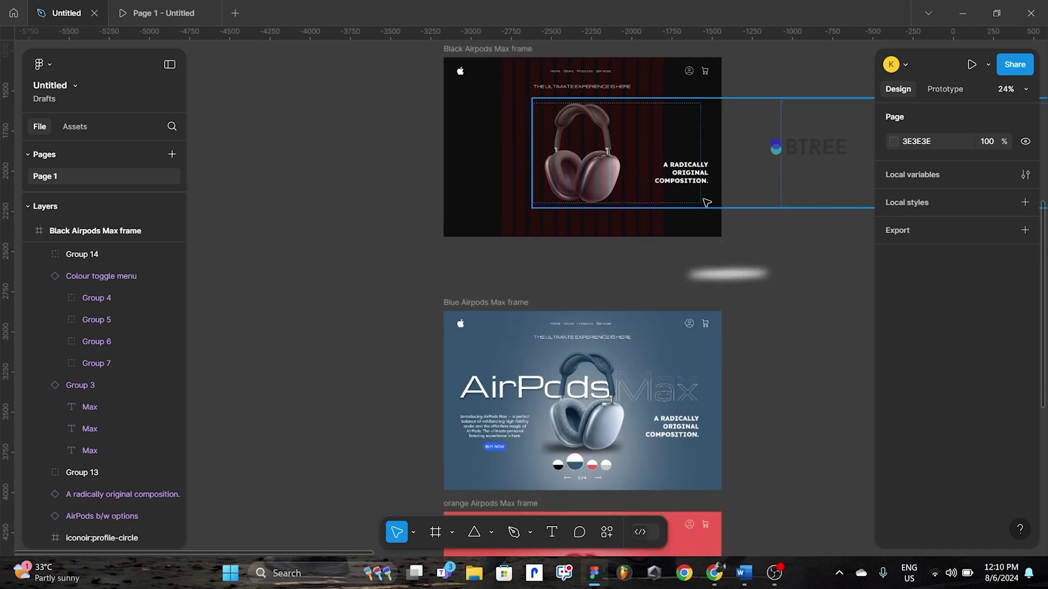
scroll(705, 202, up, 2)
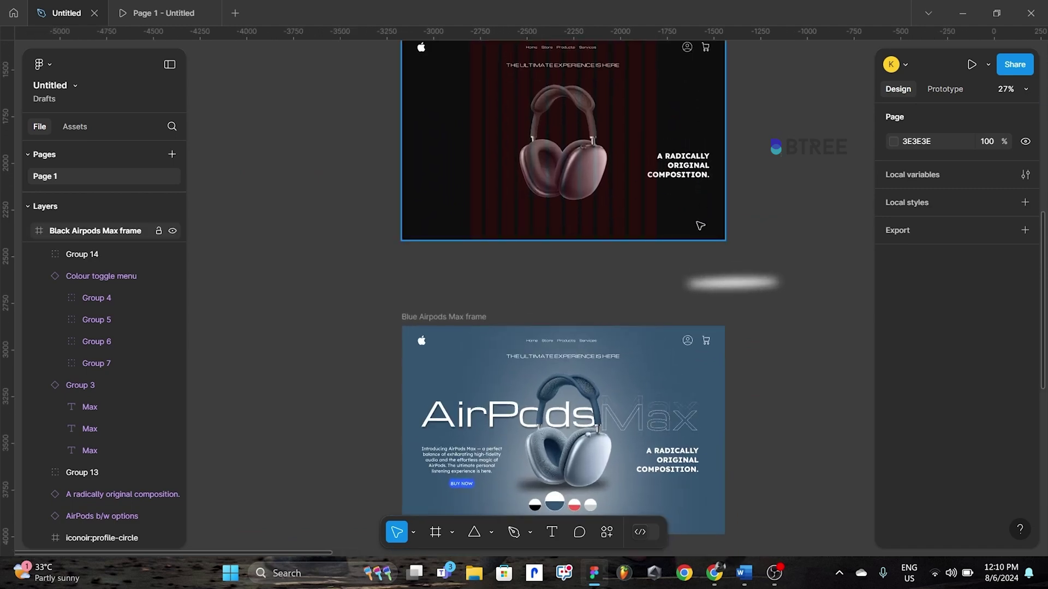
scroll(700, 225, up, 1)
scroll(682, 264, up, 3)
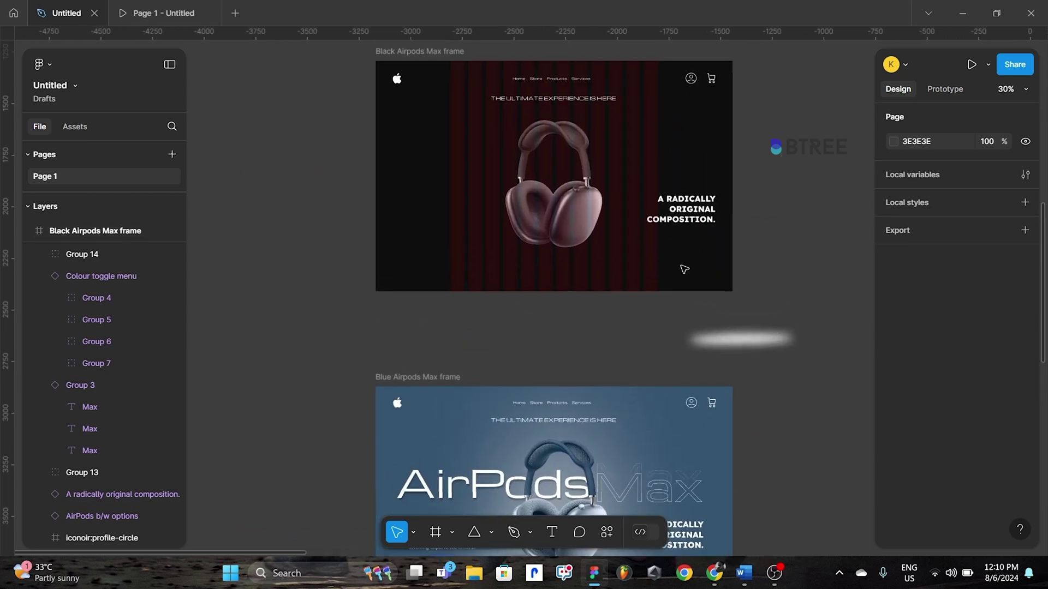
scroll(685, 269, down, 1)
scroll(524, 270, down, 2)
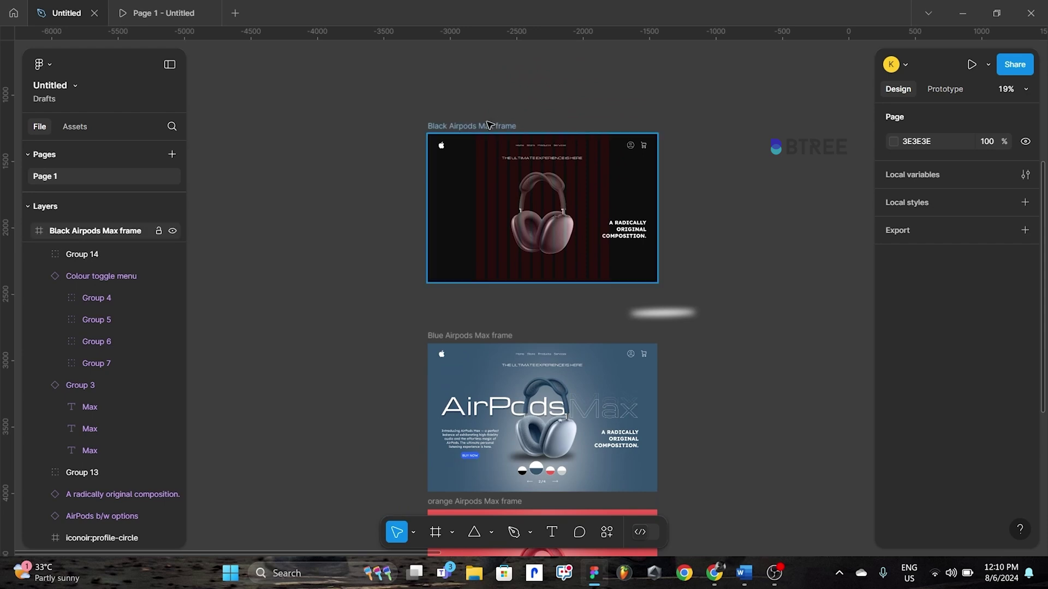
- Select Group 13, the intro text and BUY NOW block, and nudge it right into the frame
key(Tab)
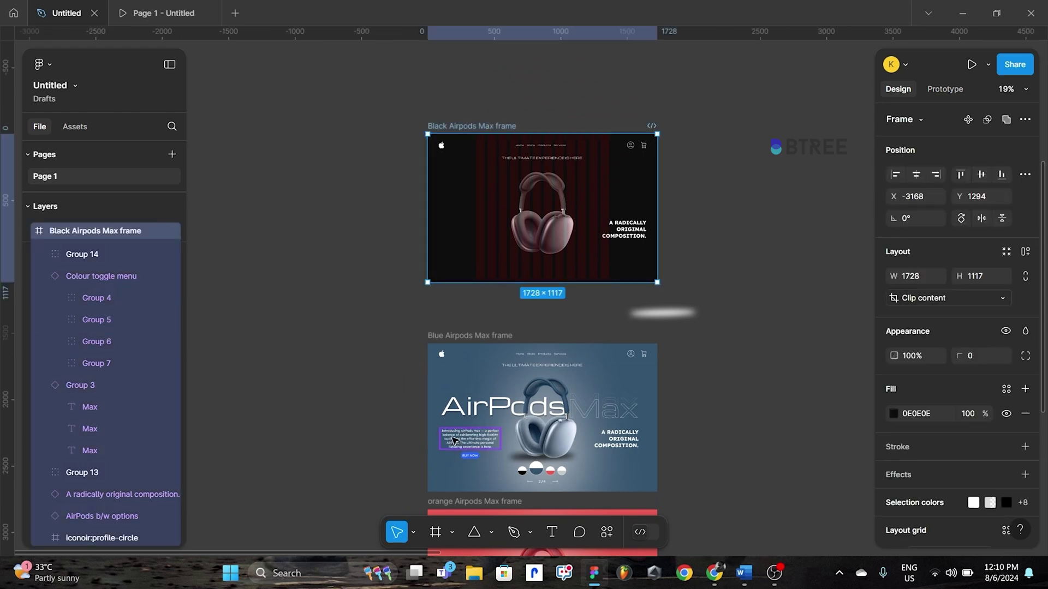
click(101, 254)
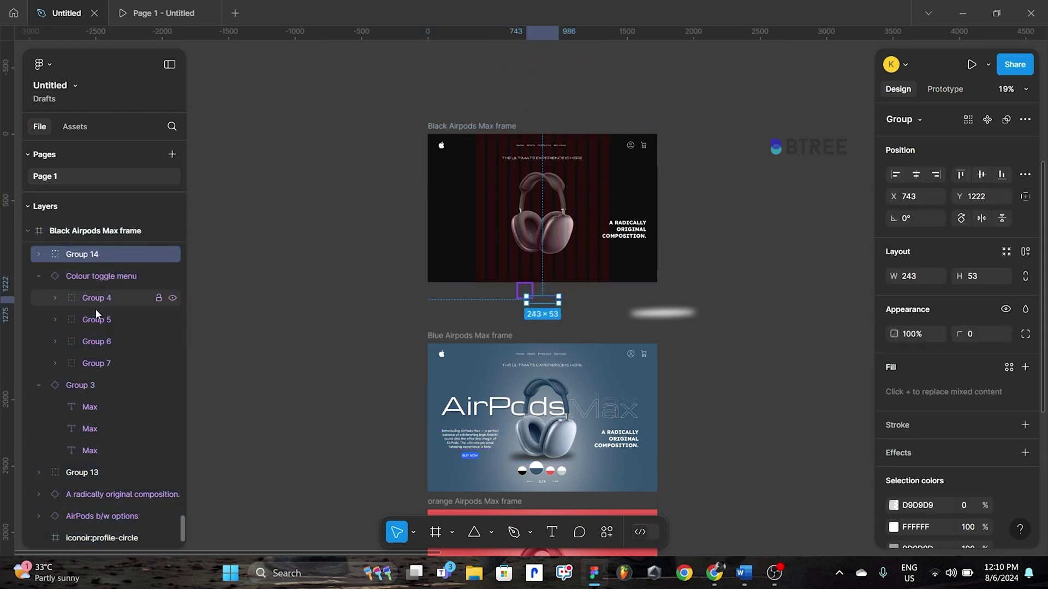
click(96, 472)
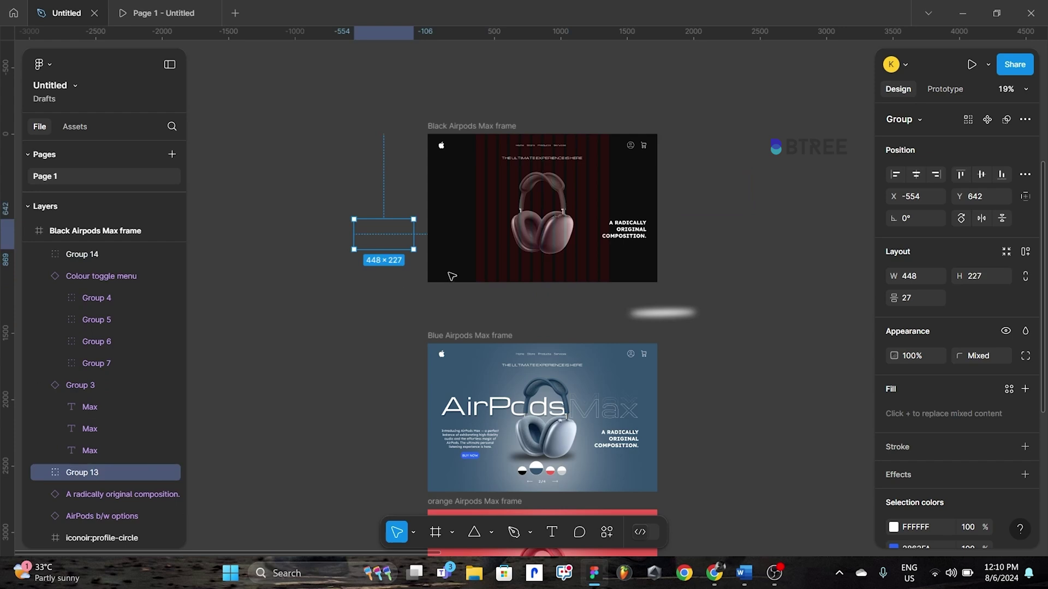
key(shift+Right)
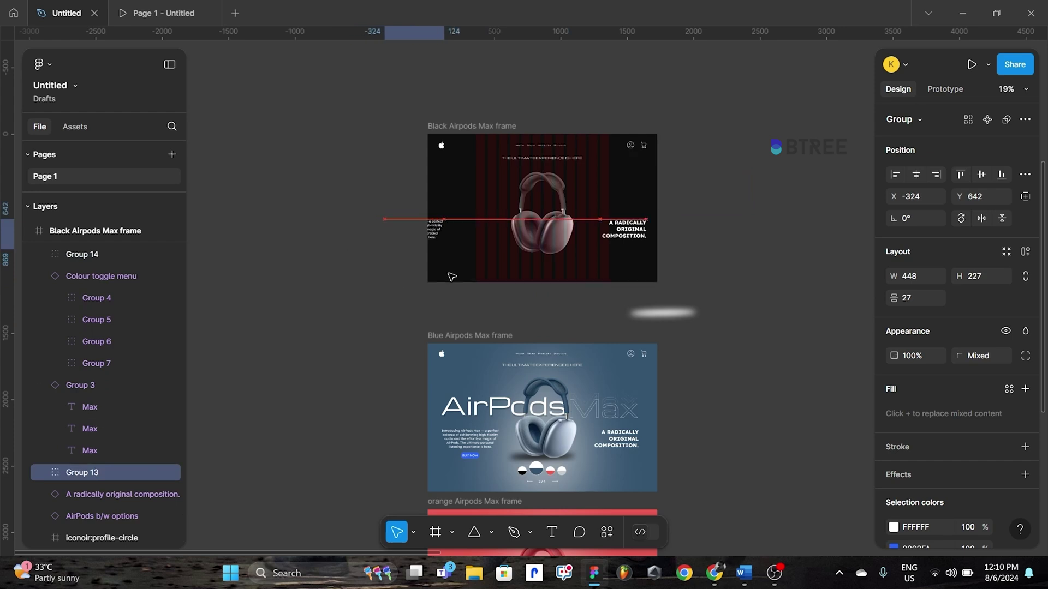
key(shift+Right)
key(shift+Right)
key(shift+Right)
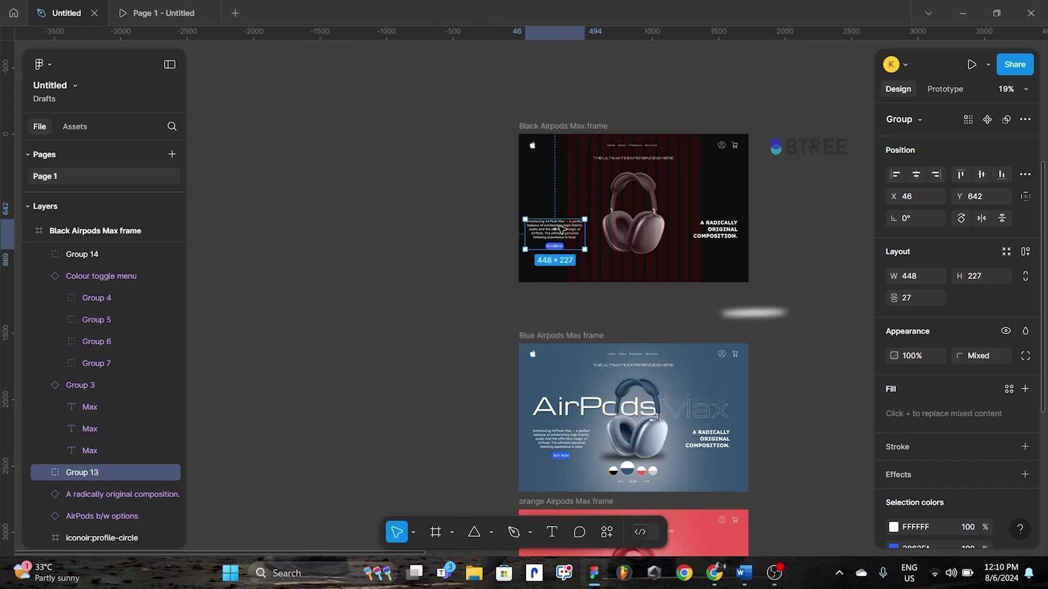
- Fine-tune Group 13 to X 66, Y 642 on the frame's left side
scroll(560, 263, up, 5)
scroll(560, 263, up, 3)
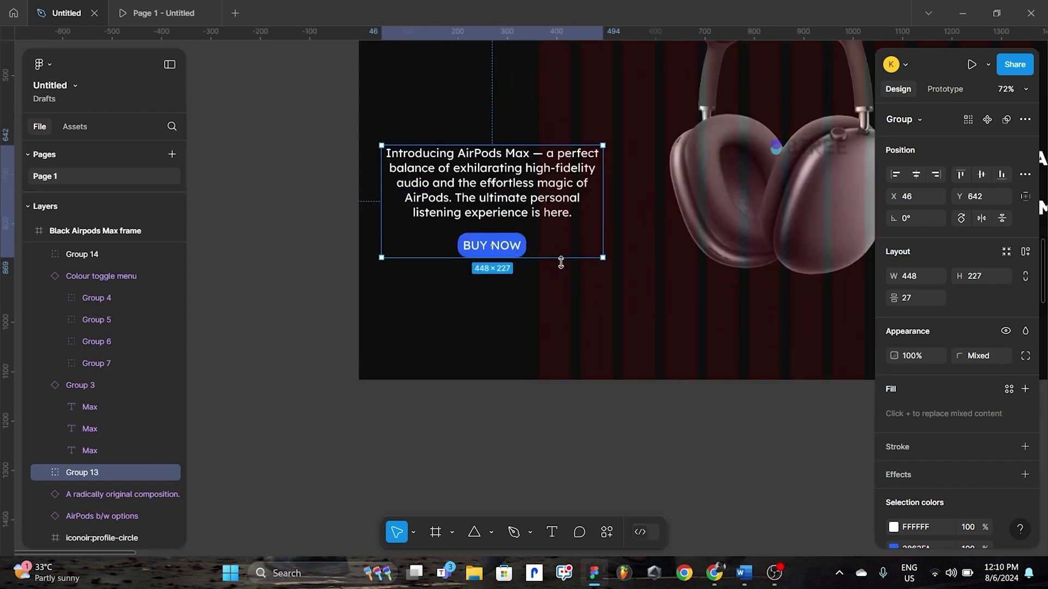
scroll(557, 363, up, 1)
scroll(556, 360, down, 2)
scroll(552, 348, down, 2)
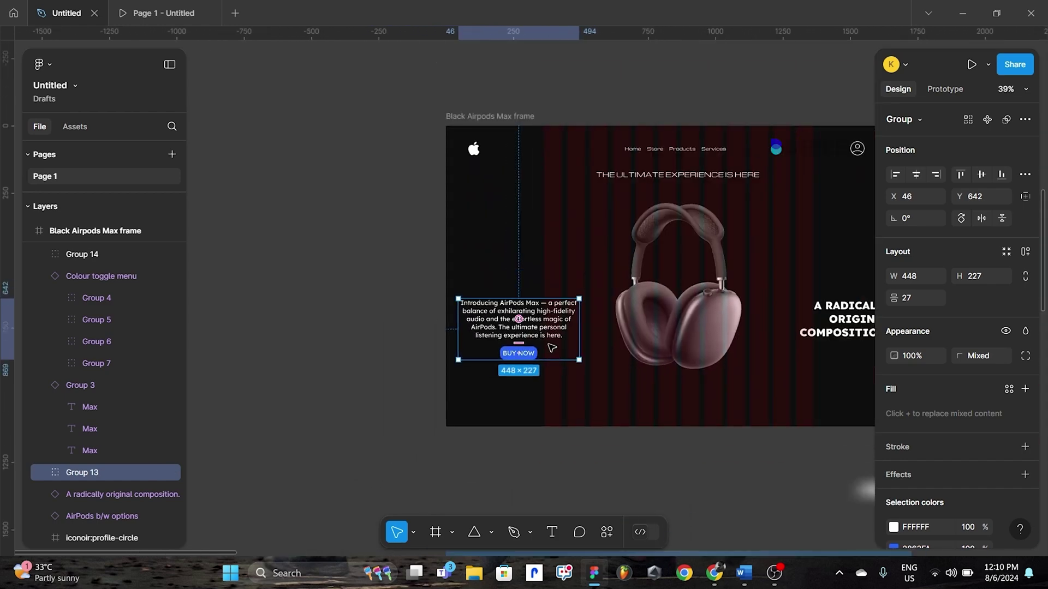
scroll(551, 348, down, 5)
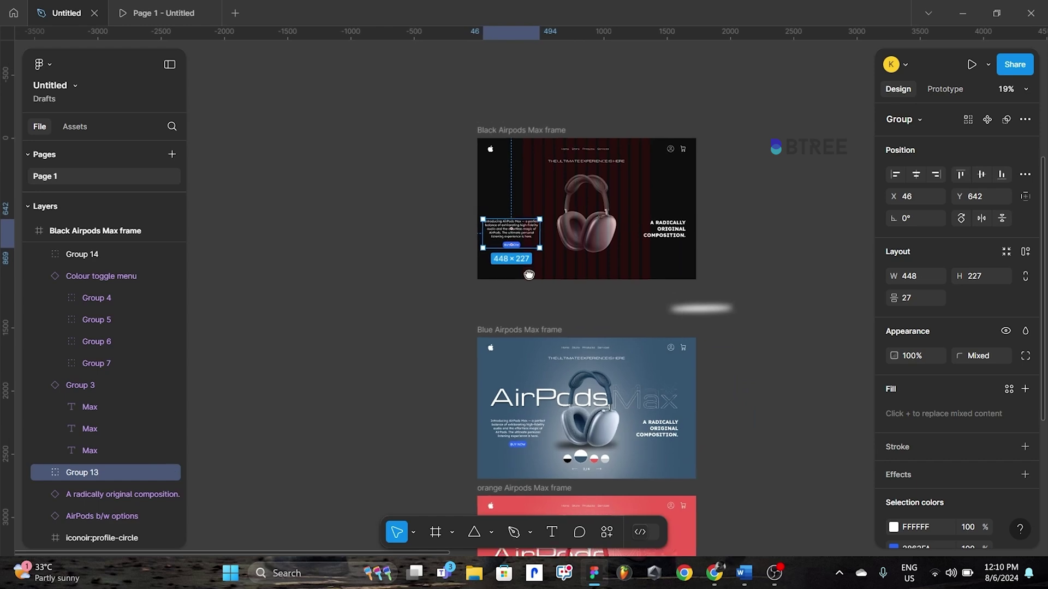
scroll(532, 289, up, 2)
scroll(528, 283, up, 2)
scroll(515, 288, up, 2)
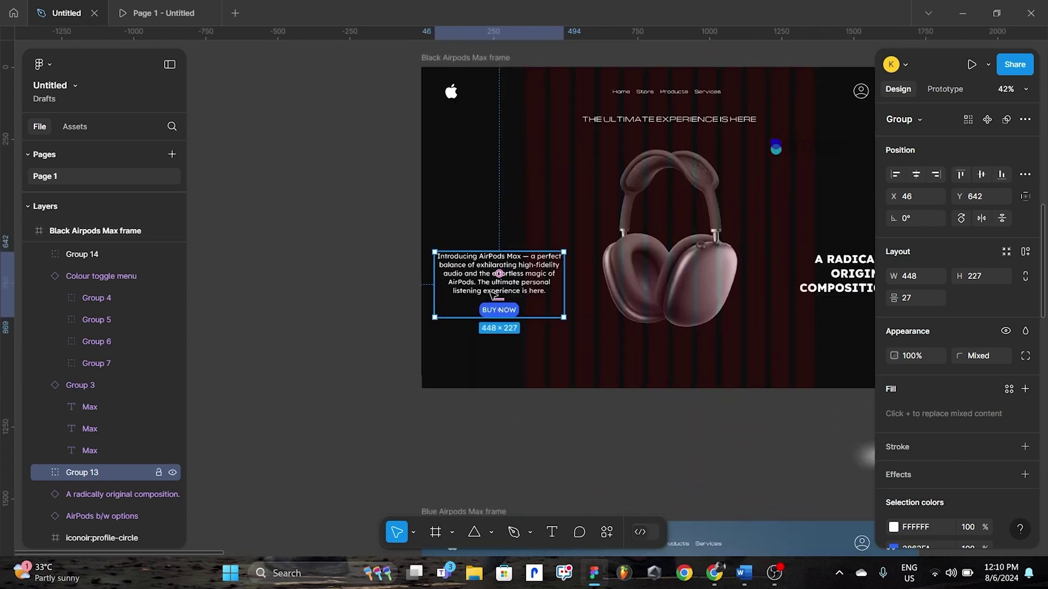
scroll(499, 293, up, 2)
scroll(492, 294, up, 2)
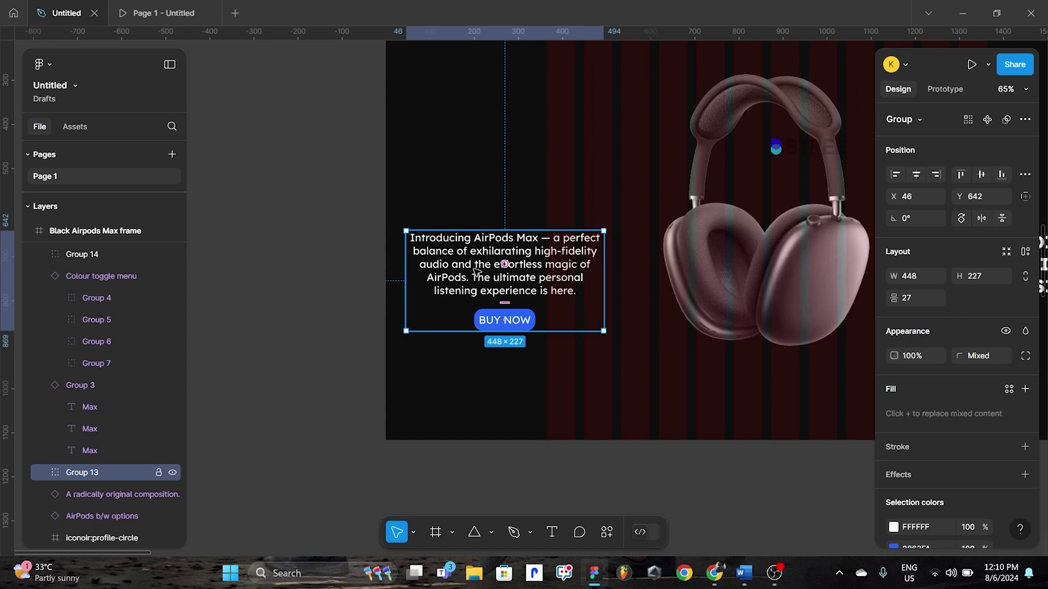
drag(476, 271, 476, 271)
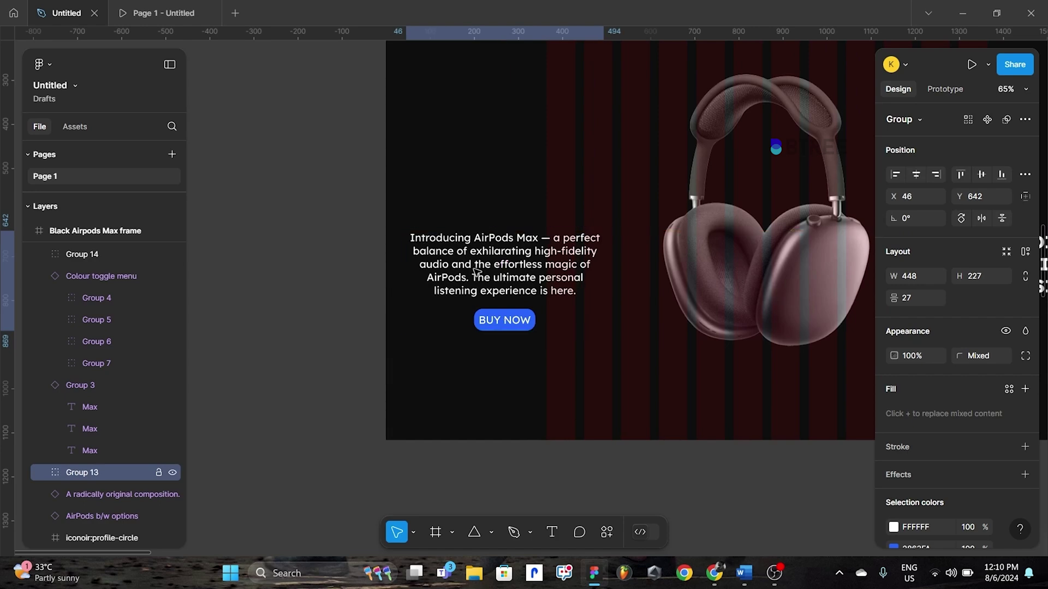
key(shift+Left)
key(shift+Left)
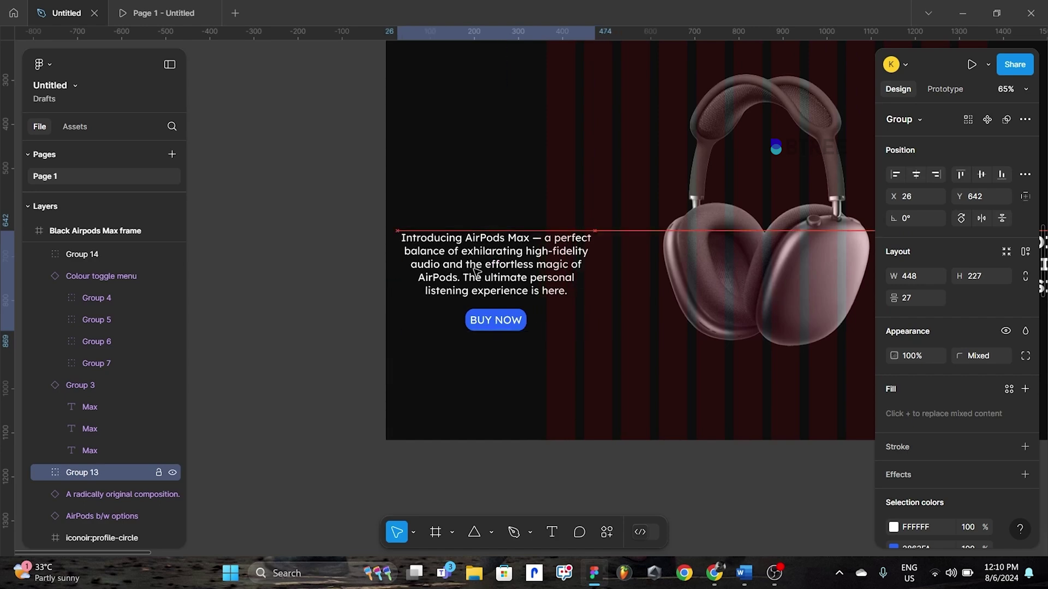
ctrl+scroll(476, 271, down, 3)
ctrl+scroll(461, 240, down, 2)
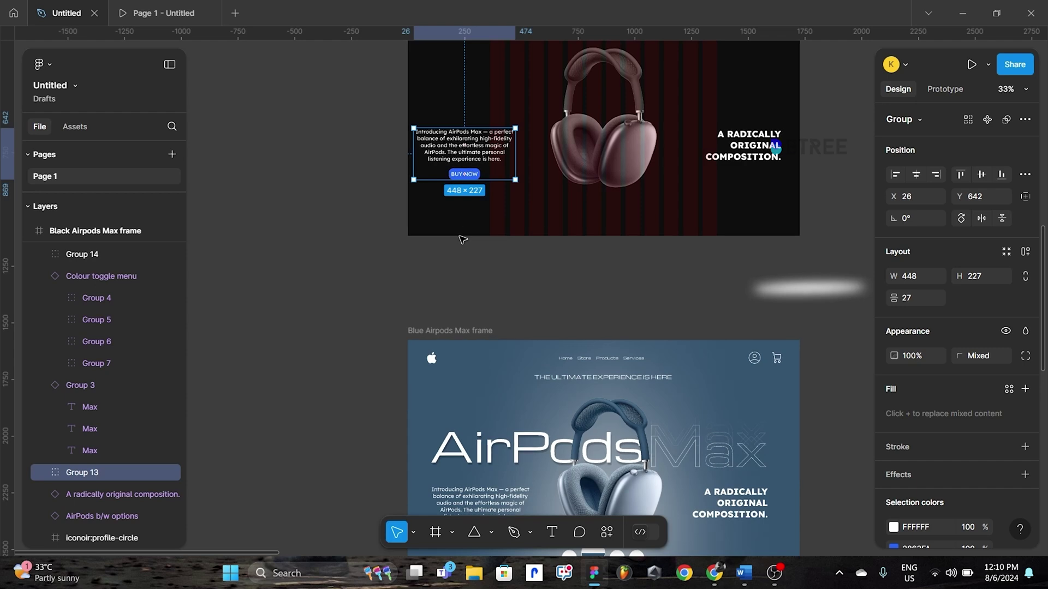
key(shift+Right)
key(shift+Right)
key(shift+Right)
key(shift+Right)
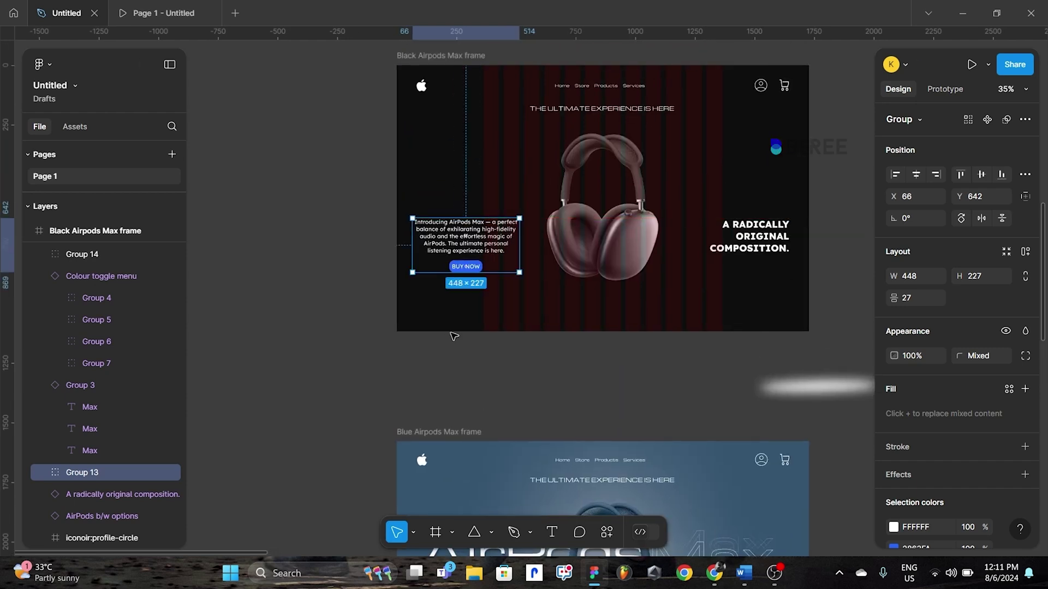
- Slide the large AirPods b/w options title right into the black frame
click(528, 374)
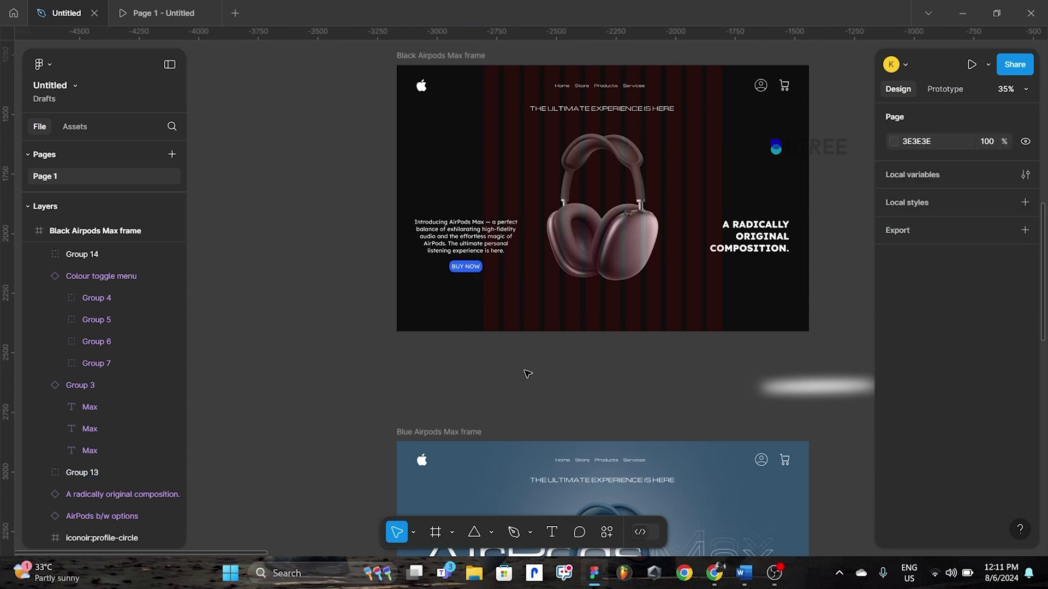
ctrl+scroll(526, 369, down, 2)
drag(506, 308, 503, 332)
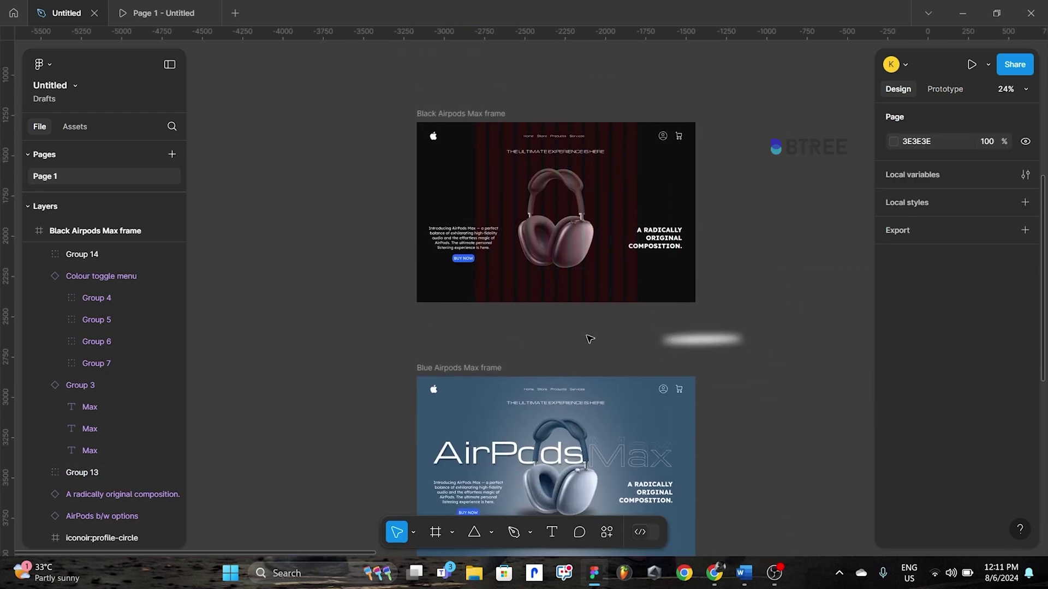
scroll(588, 338, down, 1)
scroll(588, 338, up, 3)
ctrl+scroll(456, 282, down, 2)
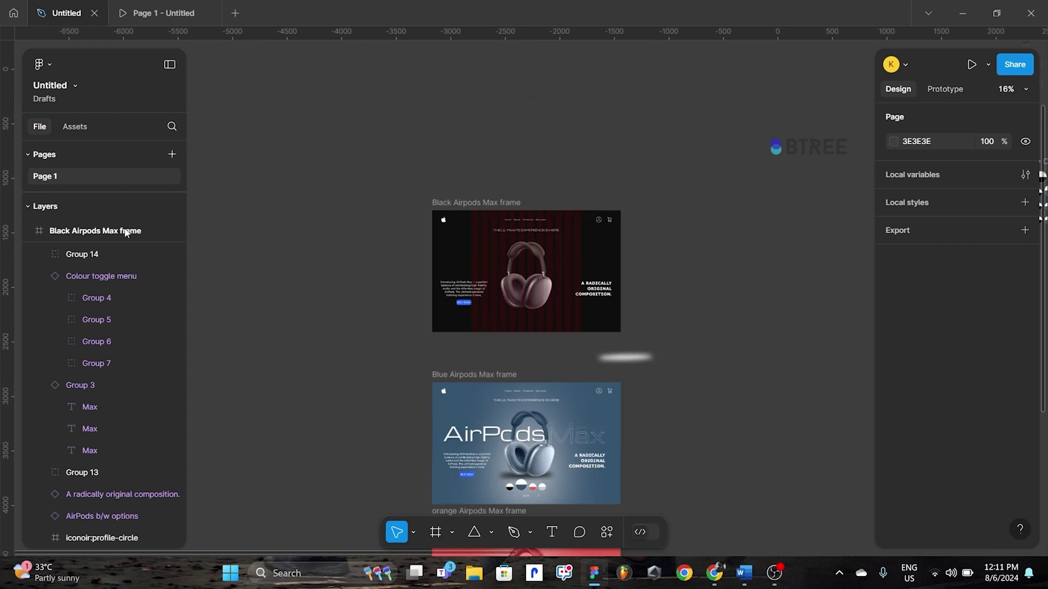
click(434, 203)
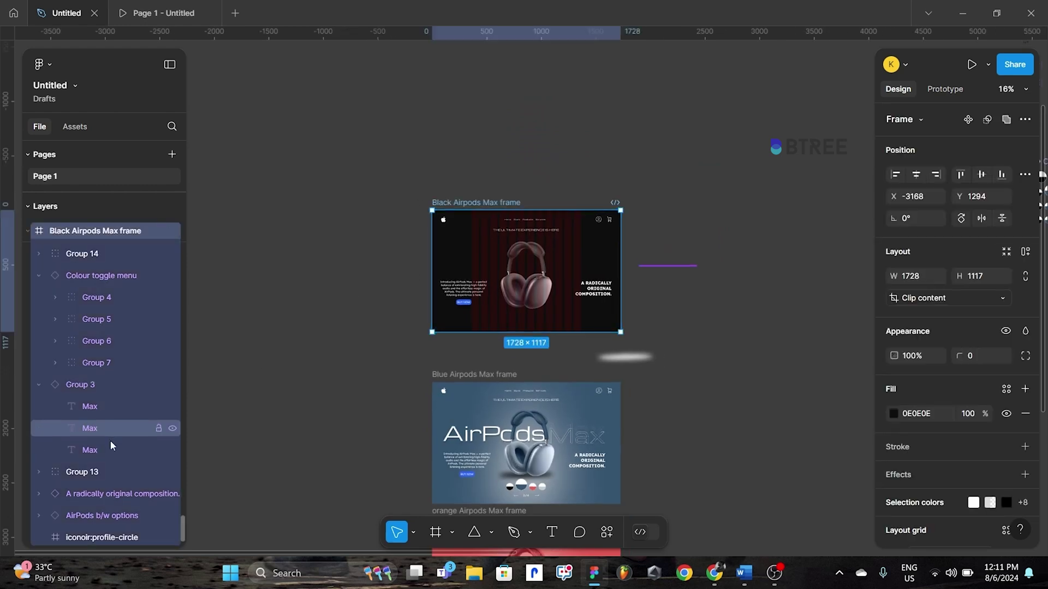
click(127, 380)
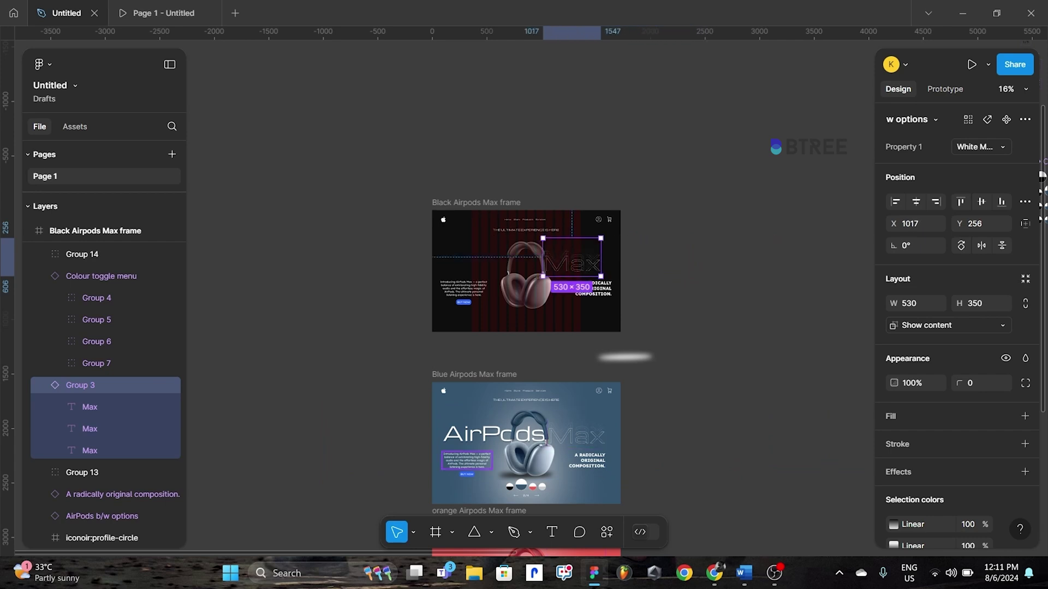
click(86, 474)
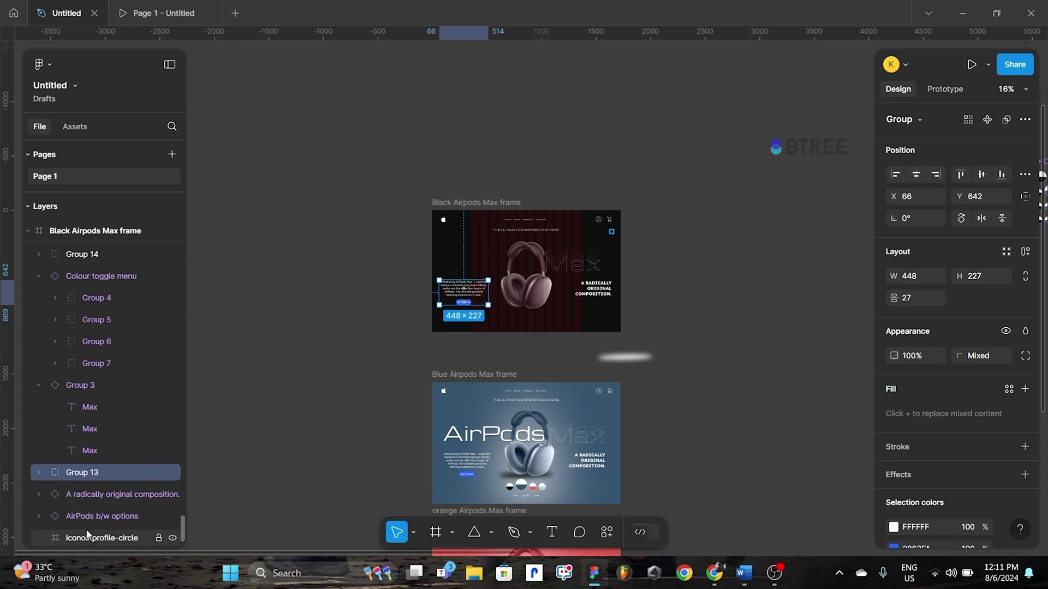
click(87, 518)
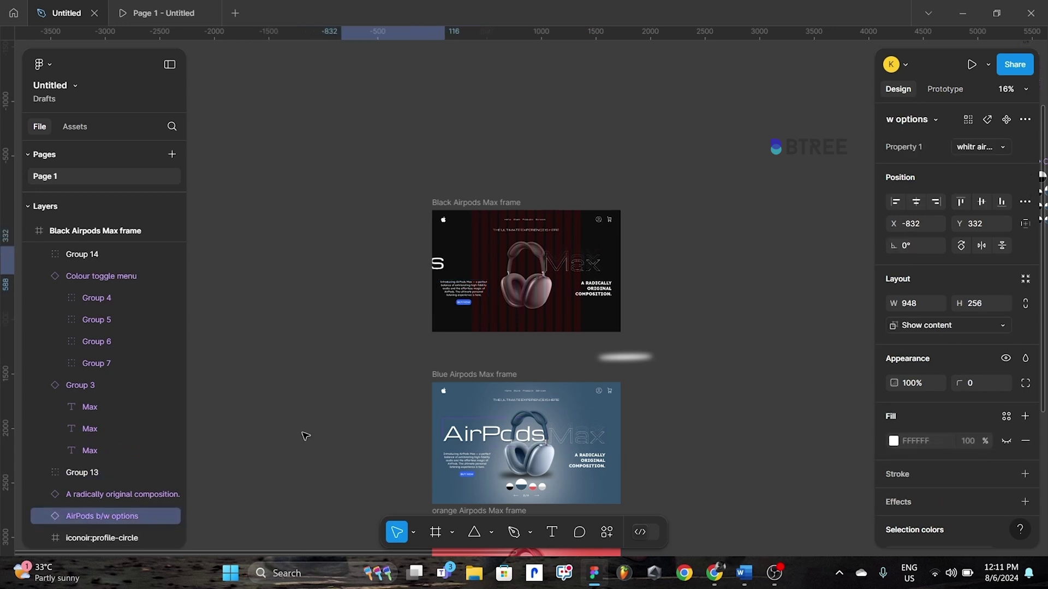
key(shift+Right)
key(shift+Right)
key(shift+Right)
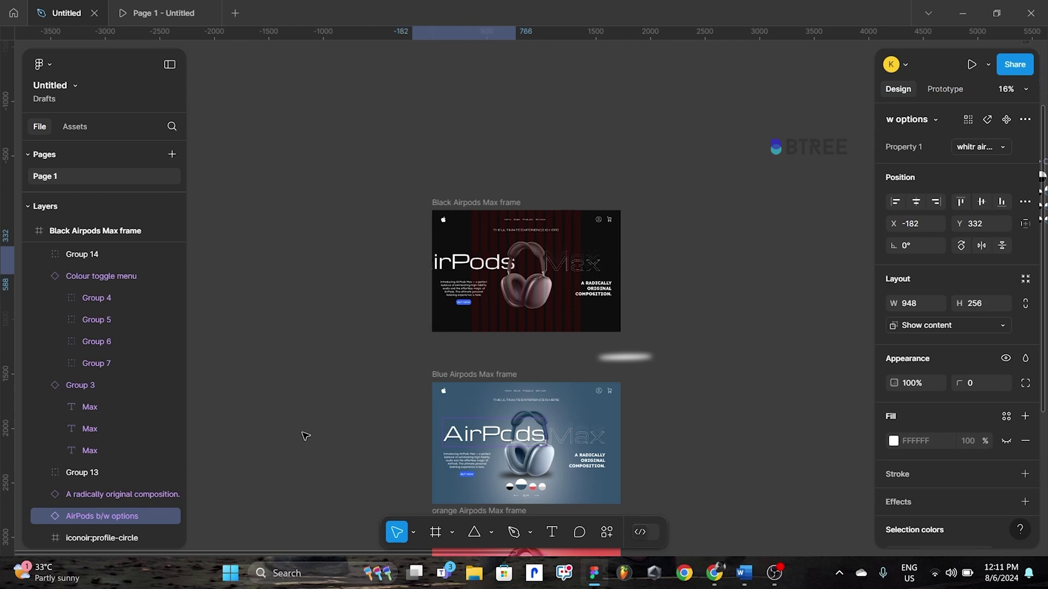
key(shift+Right)
key(shift+Right)
key(shift+Right)
key(shift+Right)
key(shift+Right)
key(shift+Right)
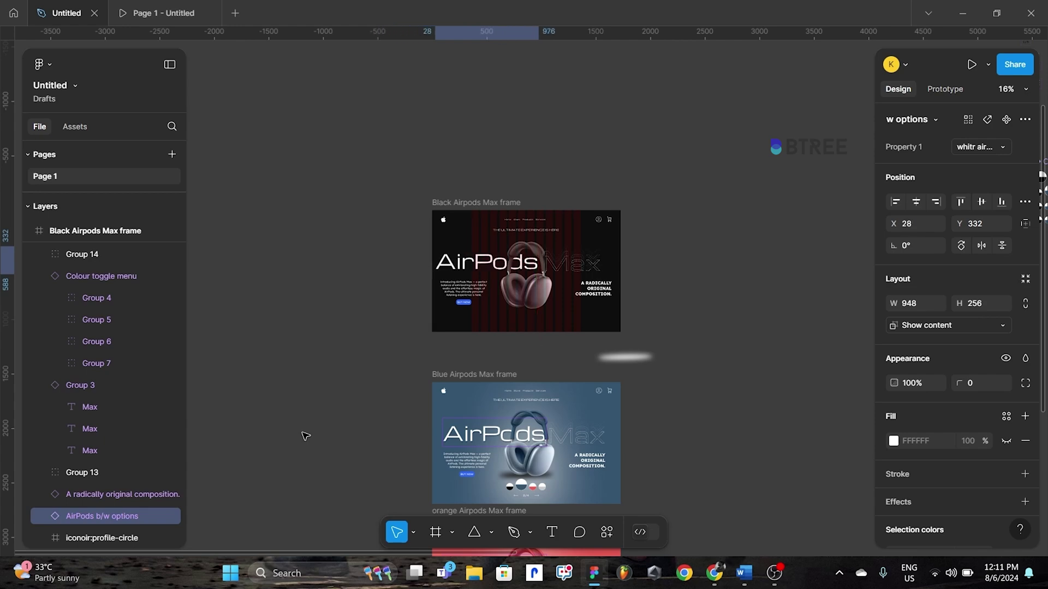
scroll(369, 424, up, 5)
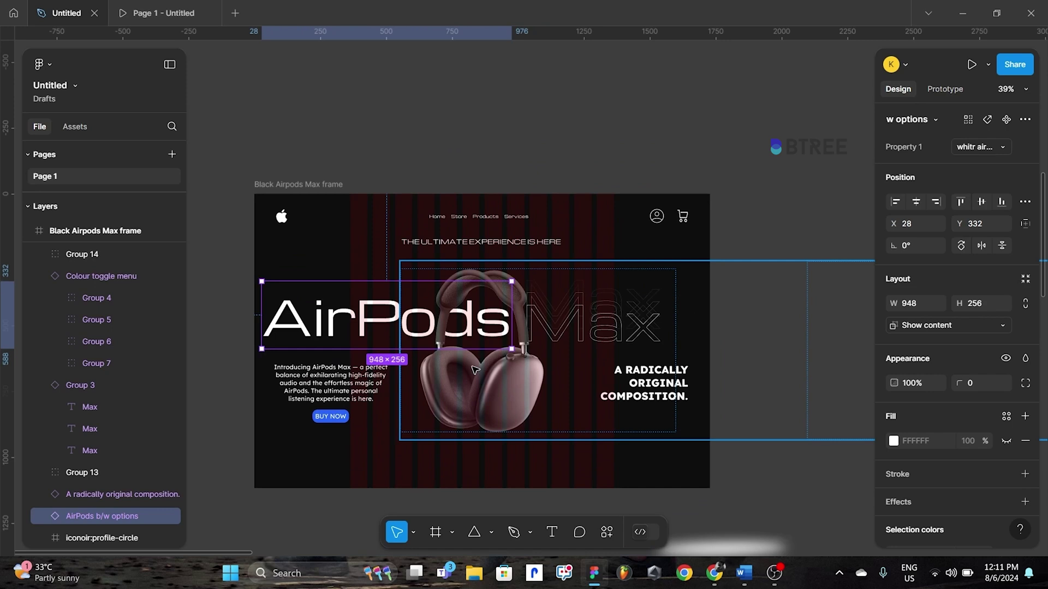
key(shift+Right)
key(shift+Right)
key(shift+Right)
key(shift+Right)
key(shift+Right)
key(shift+Right)
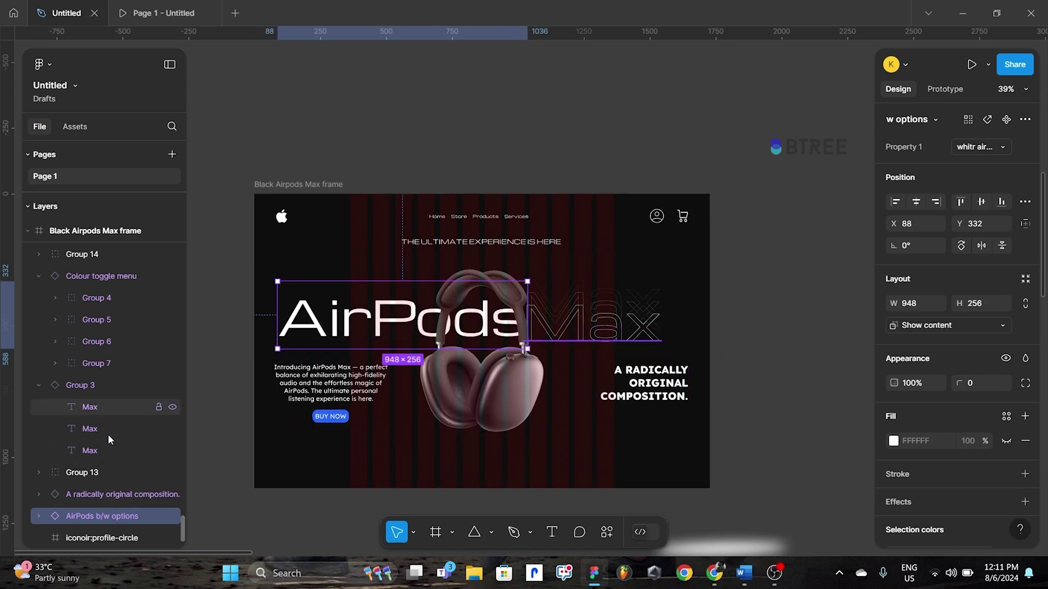
- Align the outlined Max group (Group 3) beside the title at X 1047, Y 240
click(104, 385)
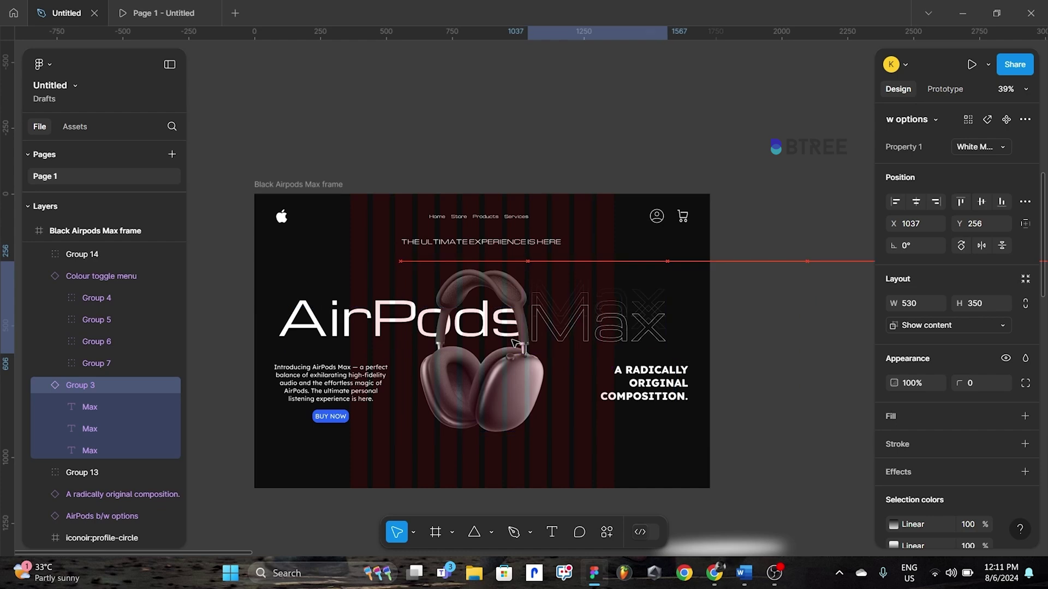
key(shift+Right)
key(shift+Up)
key(shift+Up)
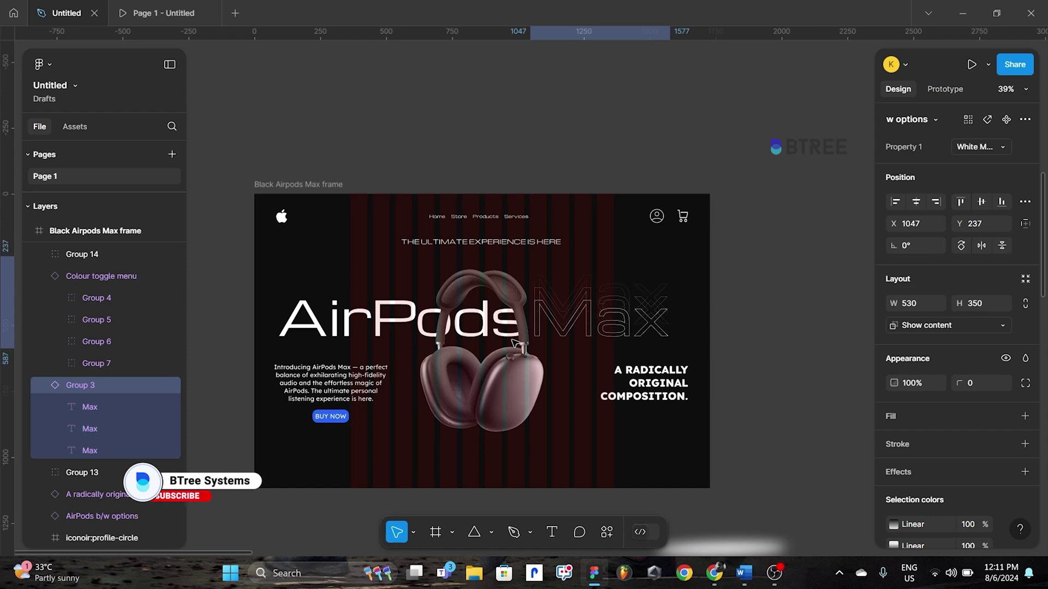
key(Down)
key(Down)
key(Down)
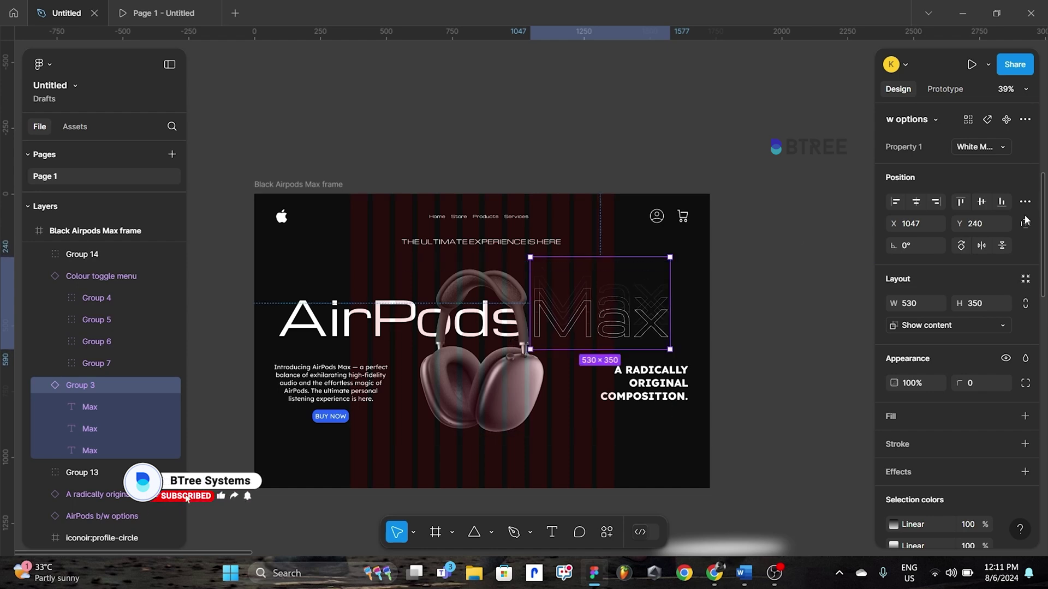
click(757, 331)
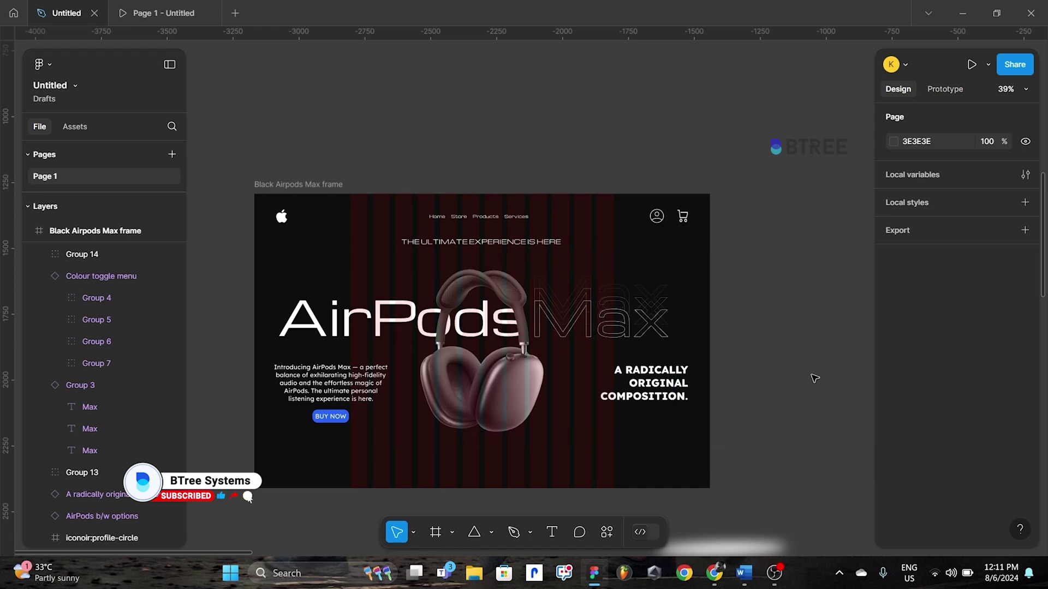
scroll(814, 378, down, 2)
drag(729, 92, 691, 175)
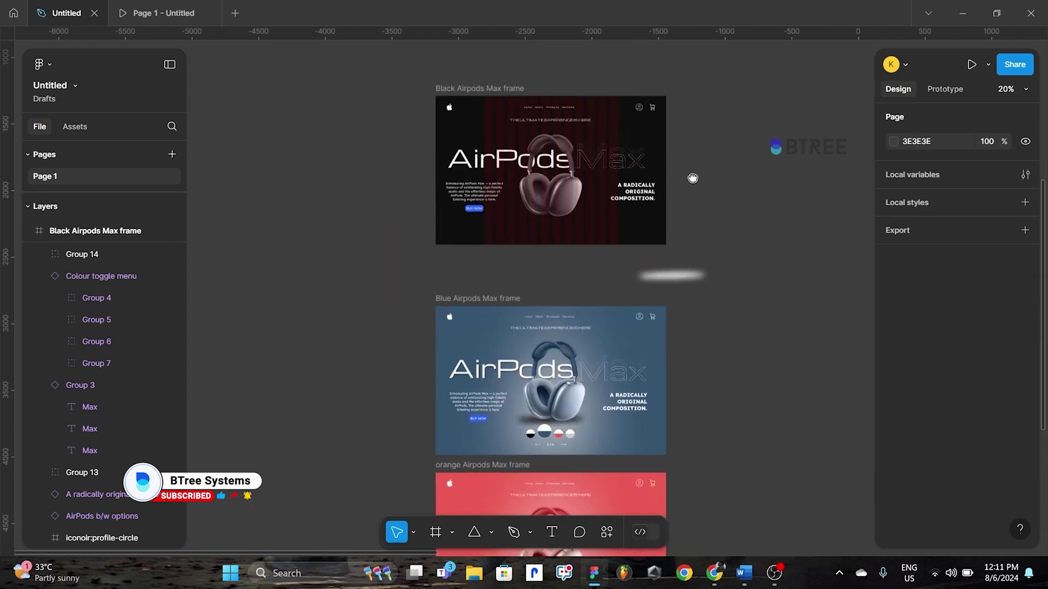
scroll(635, 192, up, 2)
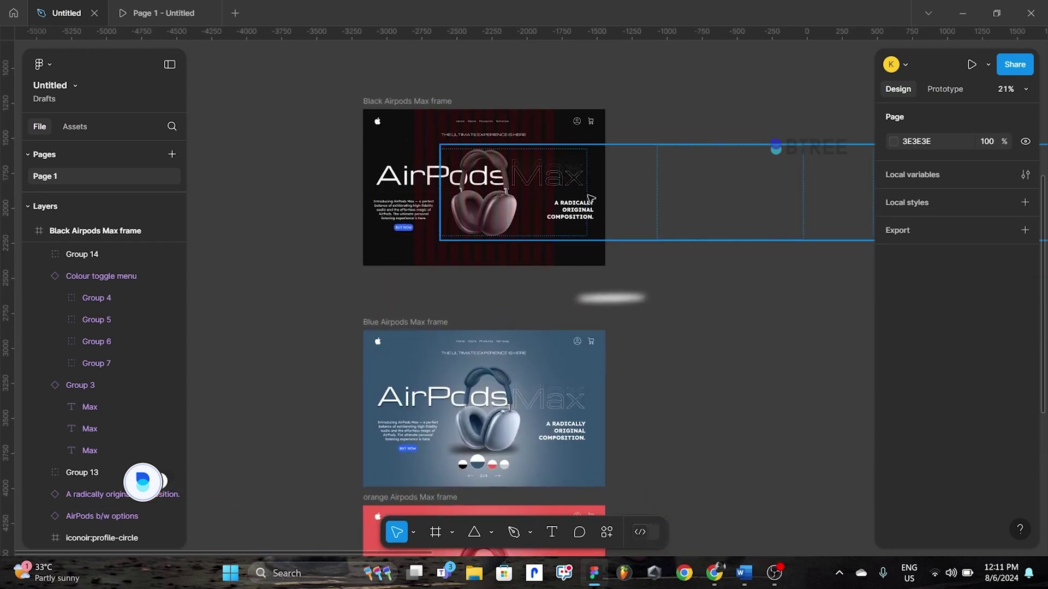
scroll(589, 125, up, 3)
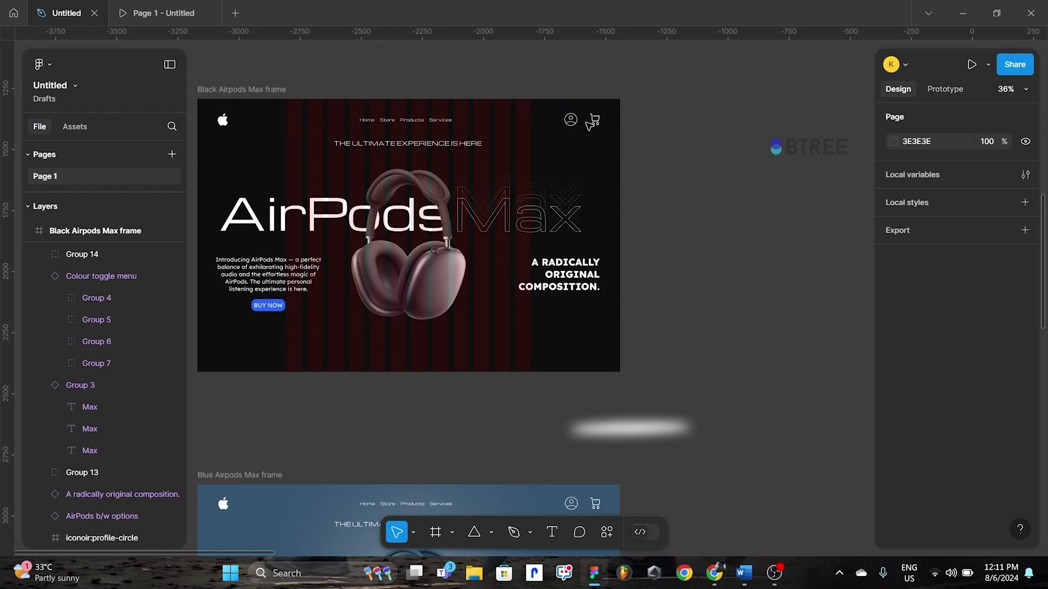
scroll(660, 228, down, 2)
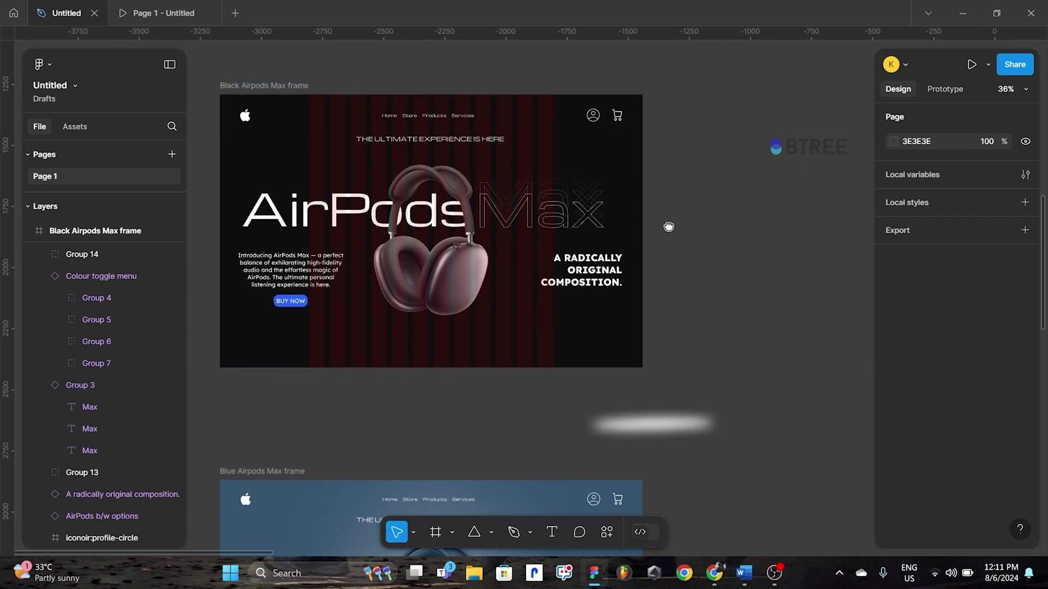
scroll(677, 234, down, 1)
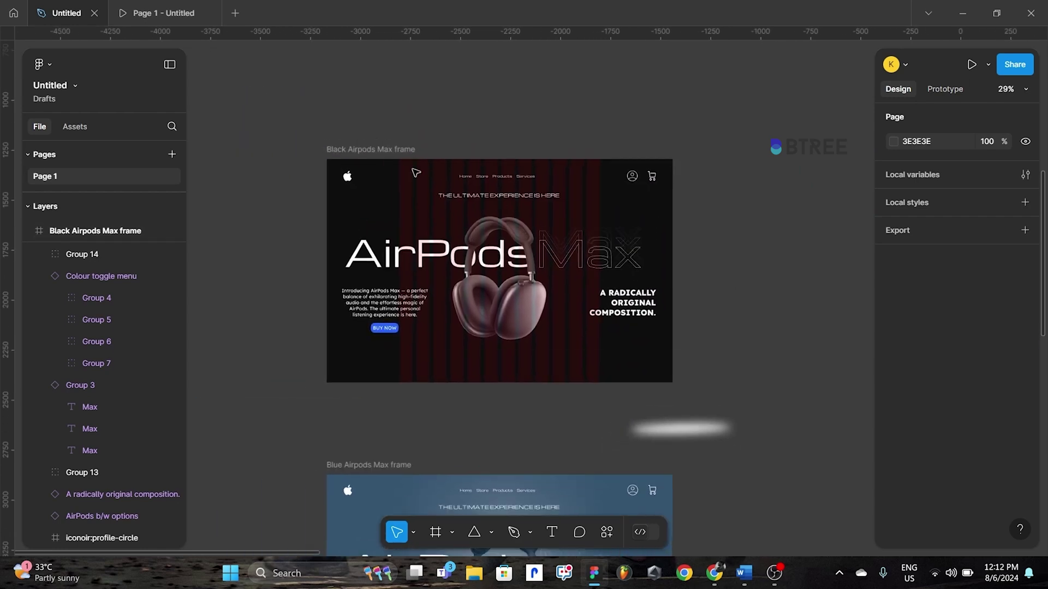
click(352, 149)
scroll(969, 487, down, 3)
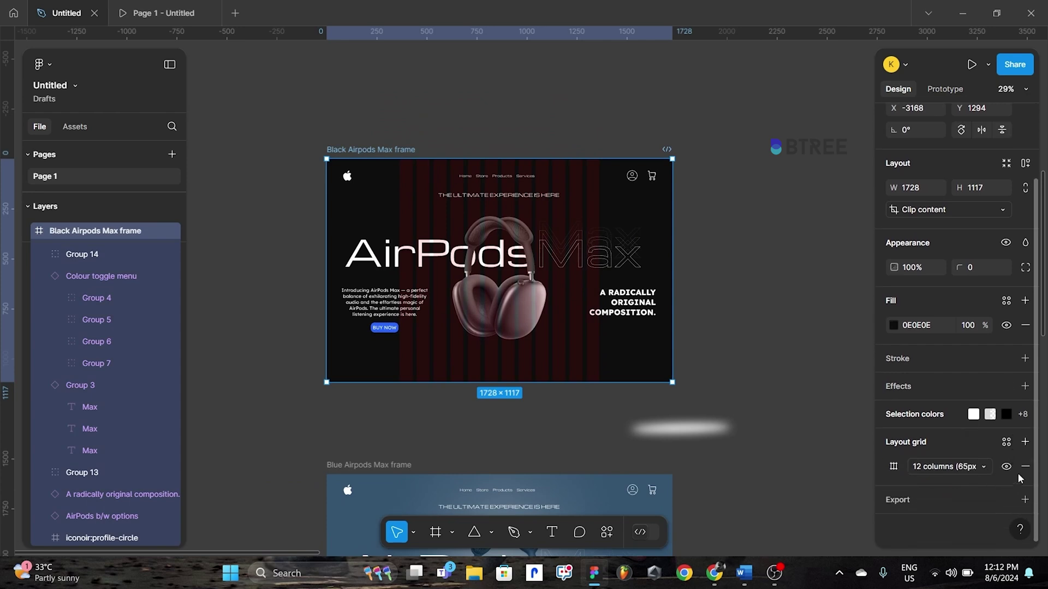
click(691, 317)
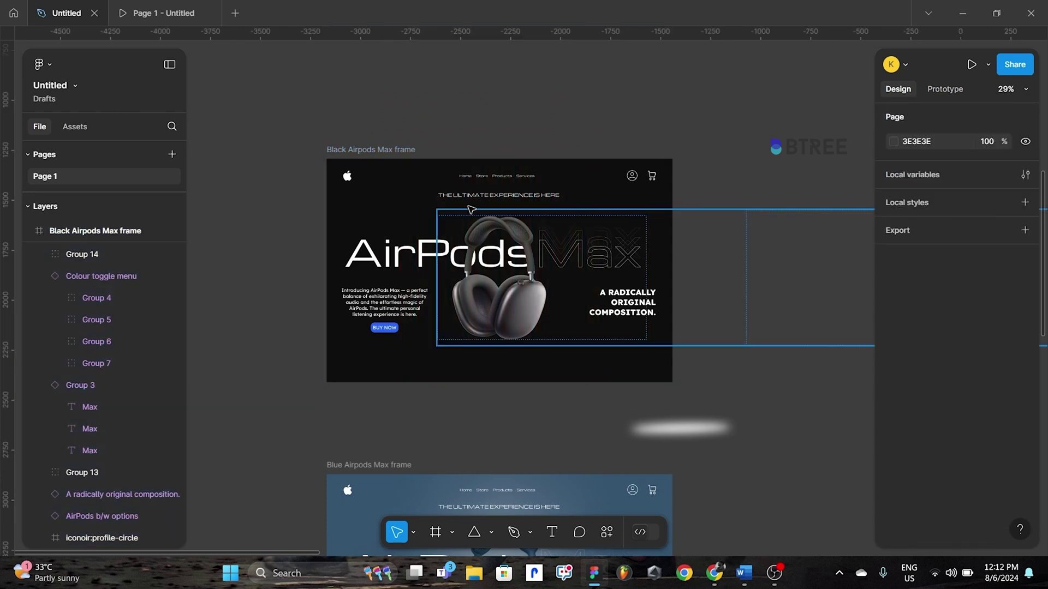
click(371, 148)
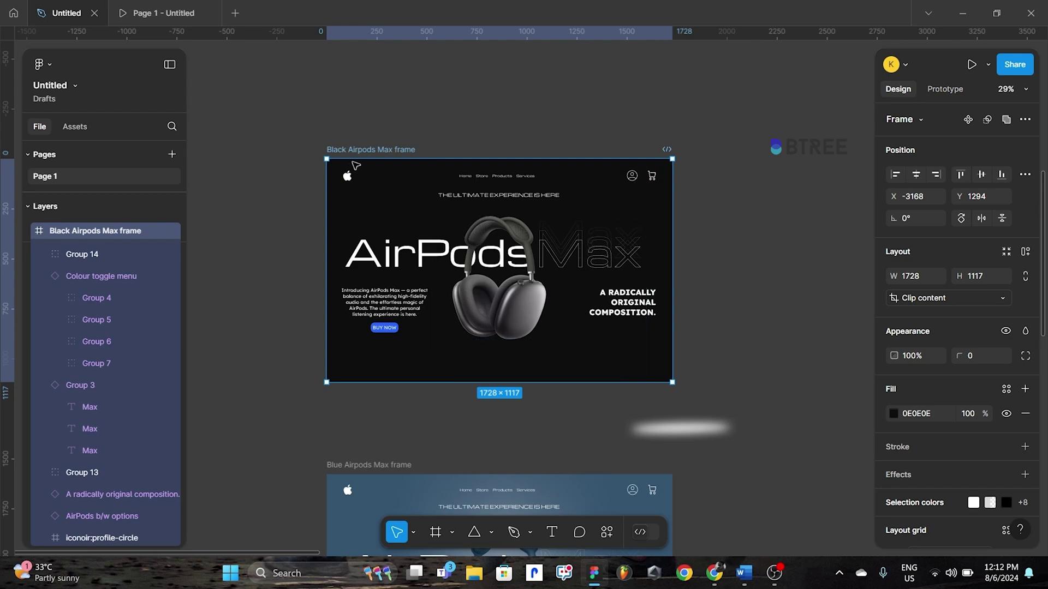
- Draw a tall polygon triangle over the headphones and give it an F6F6F6 fill
click(488, 536)
click(485, 465)
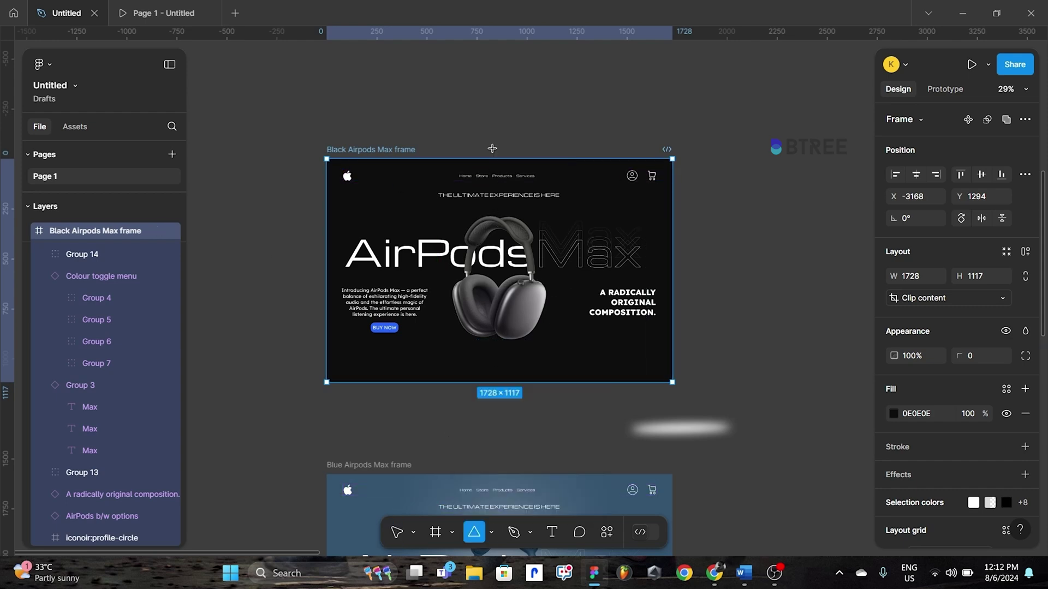
drag(483, 159, 606, 456)
mouse_move(562, 356)
mouse_down()
mouse_move(509, 358)
mouse_move(518, 356)
mouse_up()
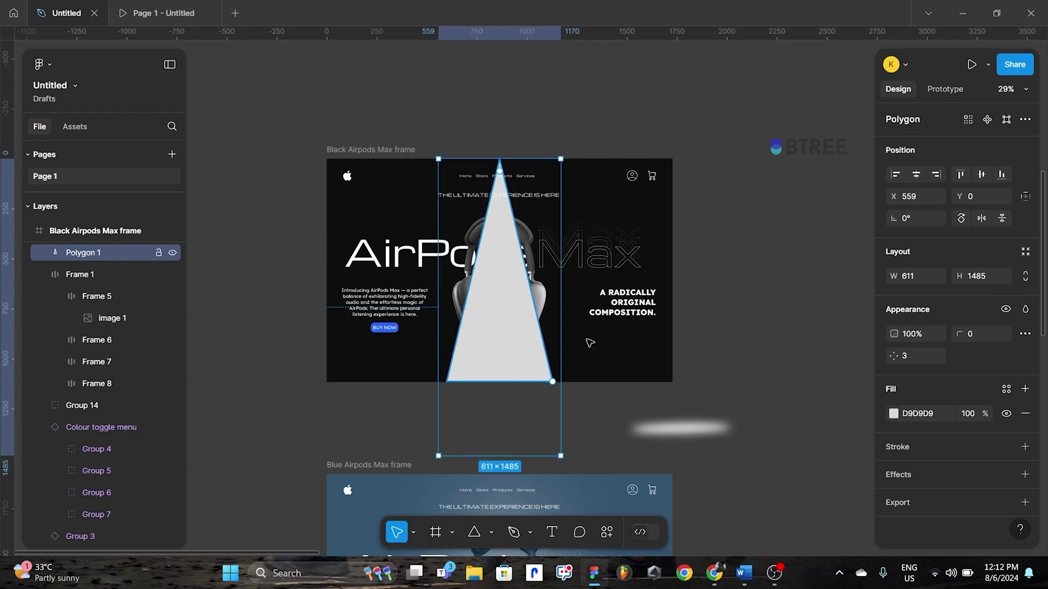
click(893, 416)
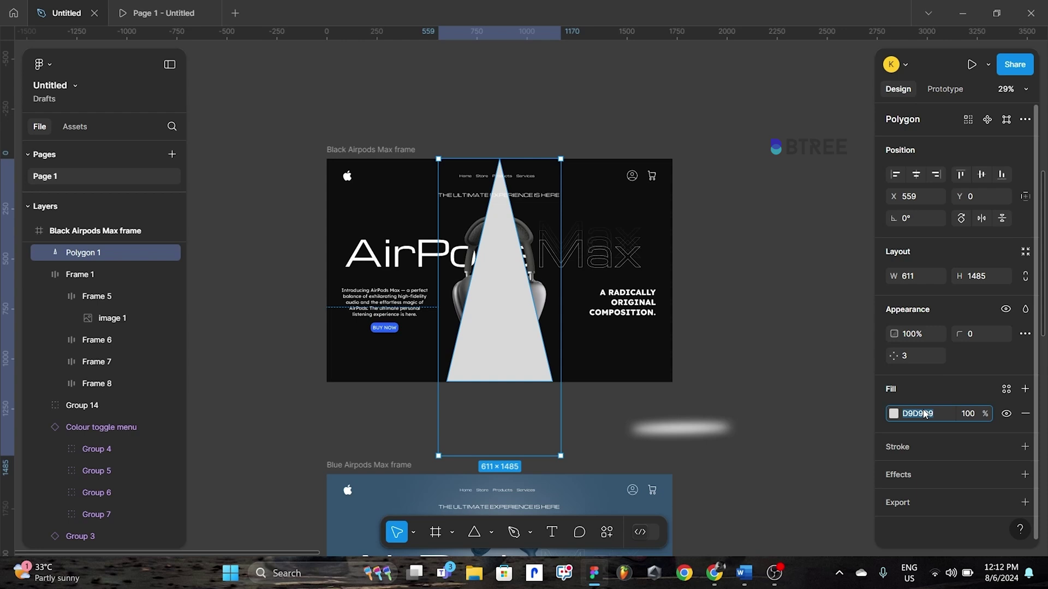
text(f6f6f6)
key(Return)
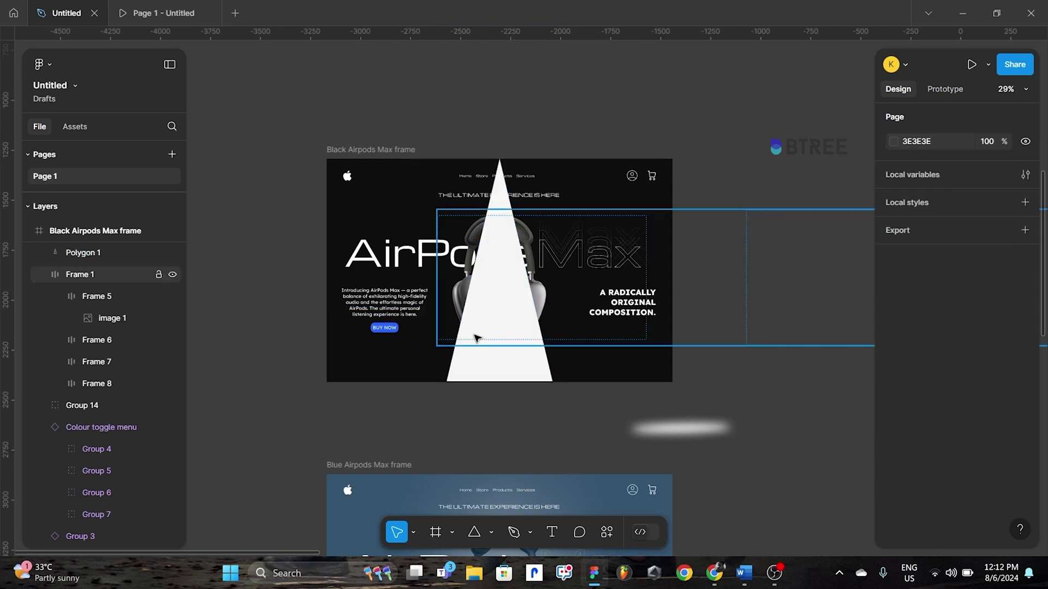
click(474, 337)
- Add a Layer blur effect of 500 to the triangle
click(920, 477)
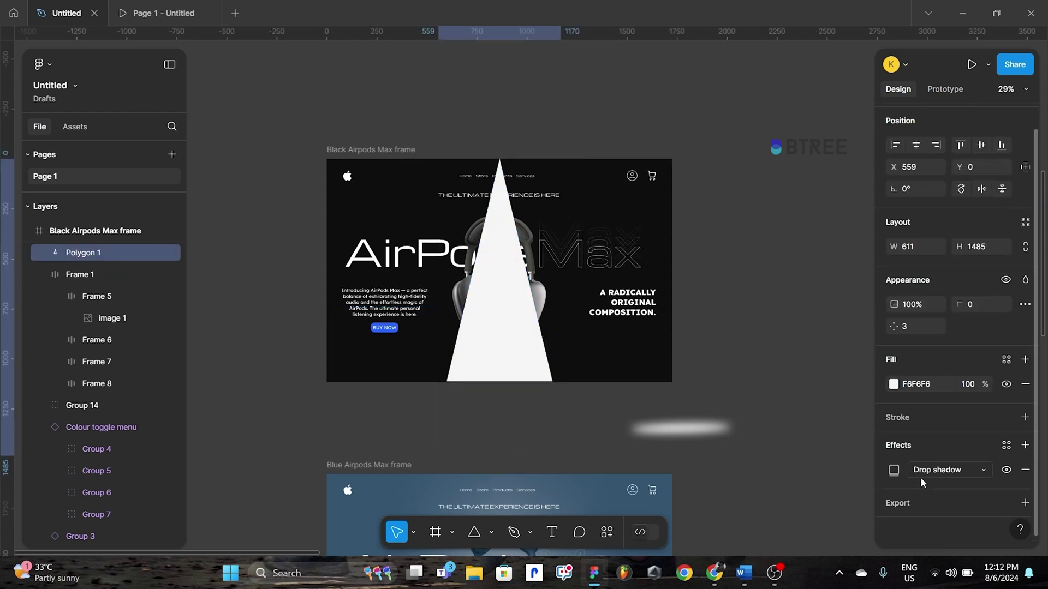
click(949, 467)
click(947, 482)
click(892, 466)
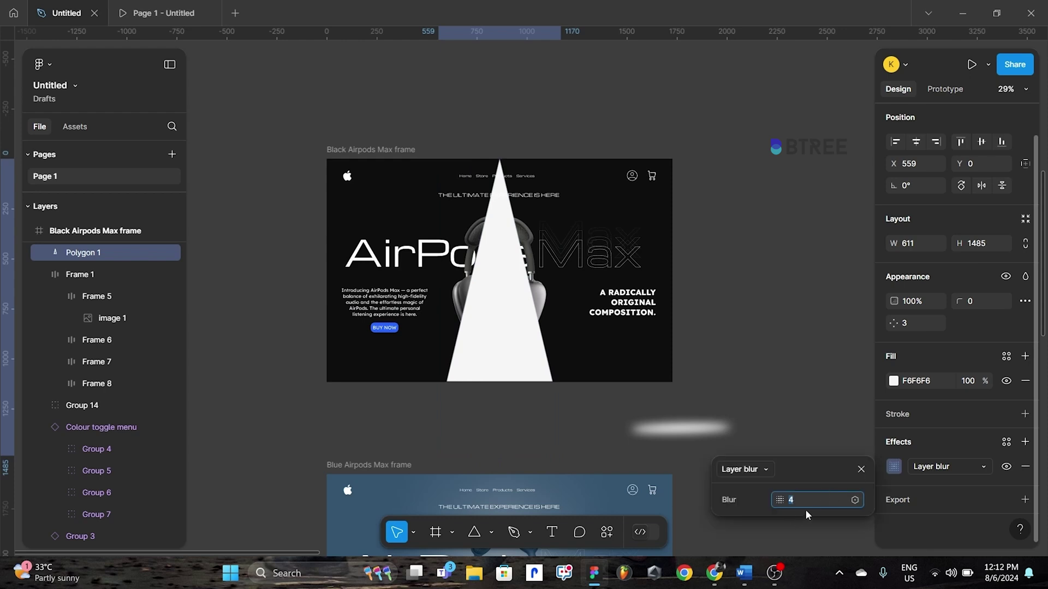
text(500)
key(Return)
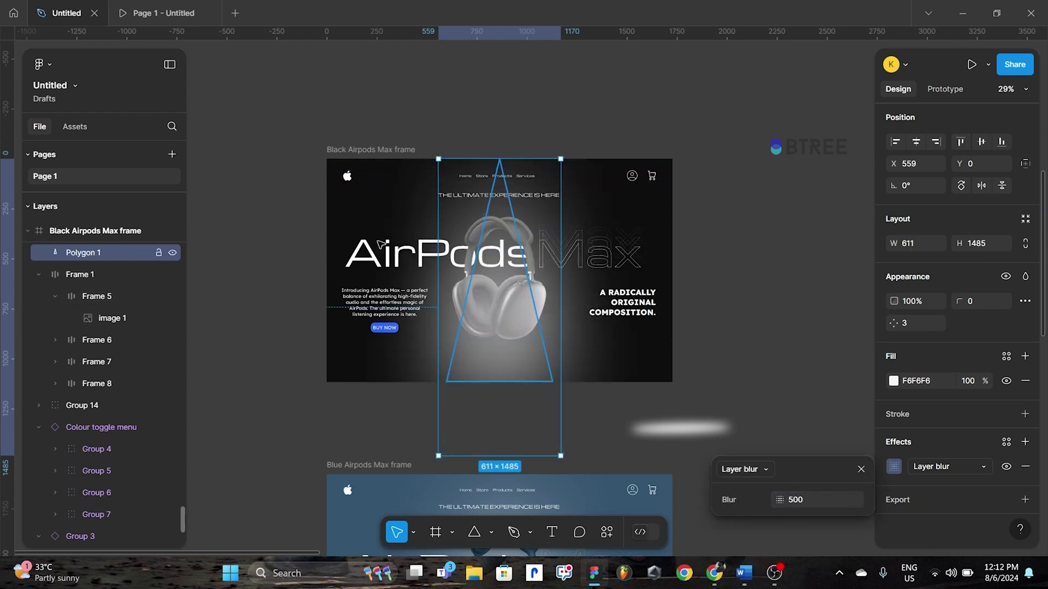
- Send the blurred triangle to the back, behind the headphones
right_click(502, 357)
click(562, 235)
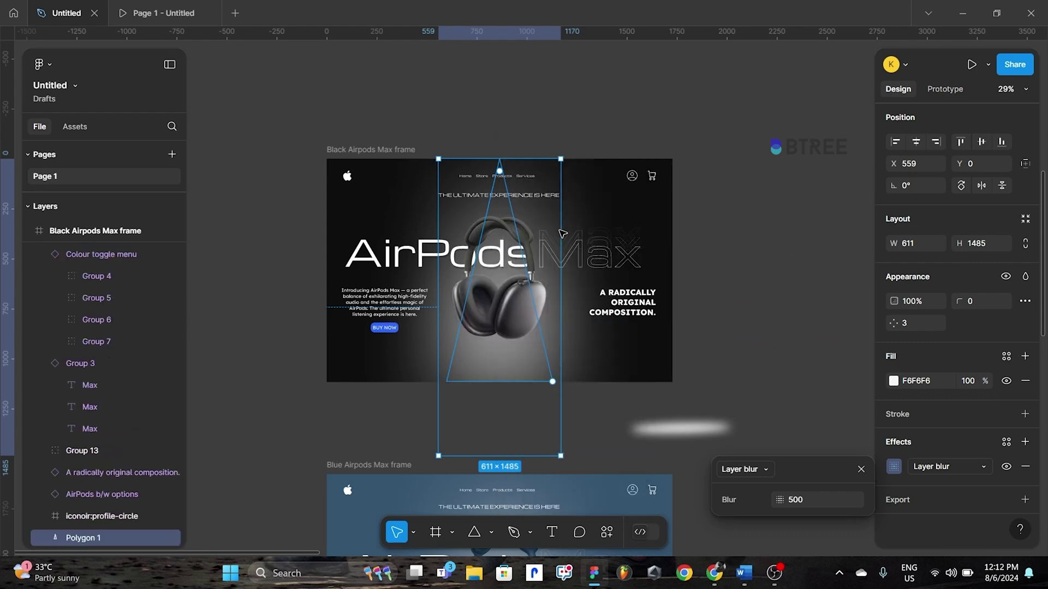
click(769, 258)
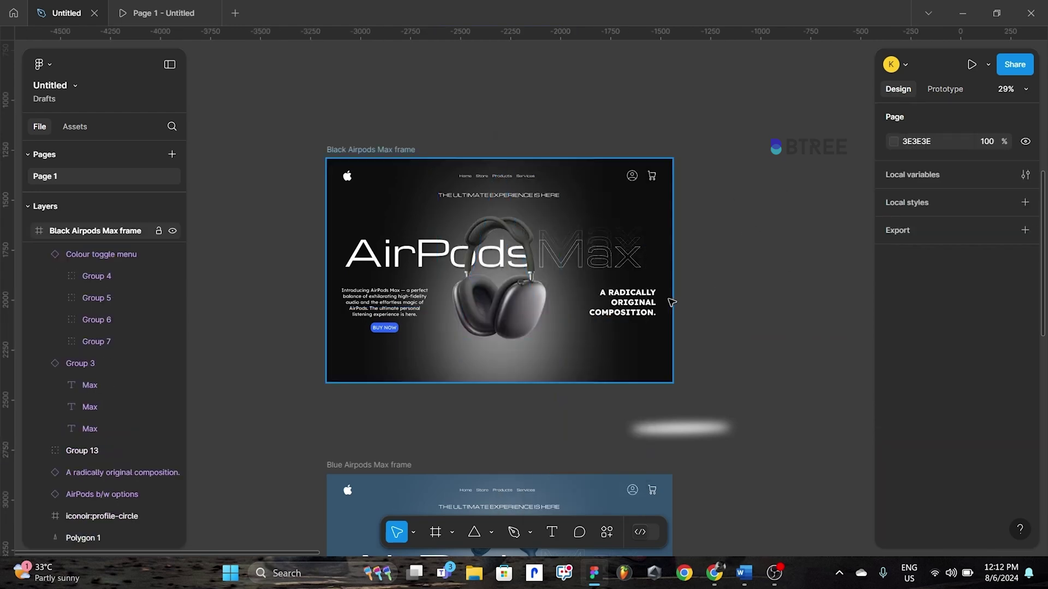
ctrl+scroll(671, 302, up, 2)
ctrl+scroll(671, 301, down, 2)
- Drag the blurred shadow toward the headphones, then undo that move
drag(820, 340, 824, 262)
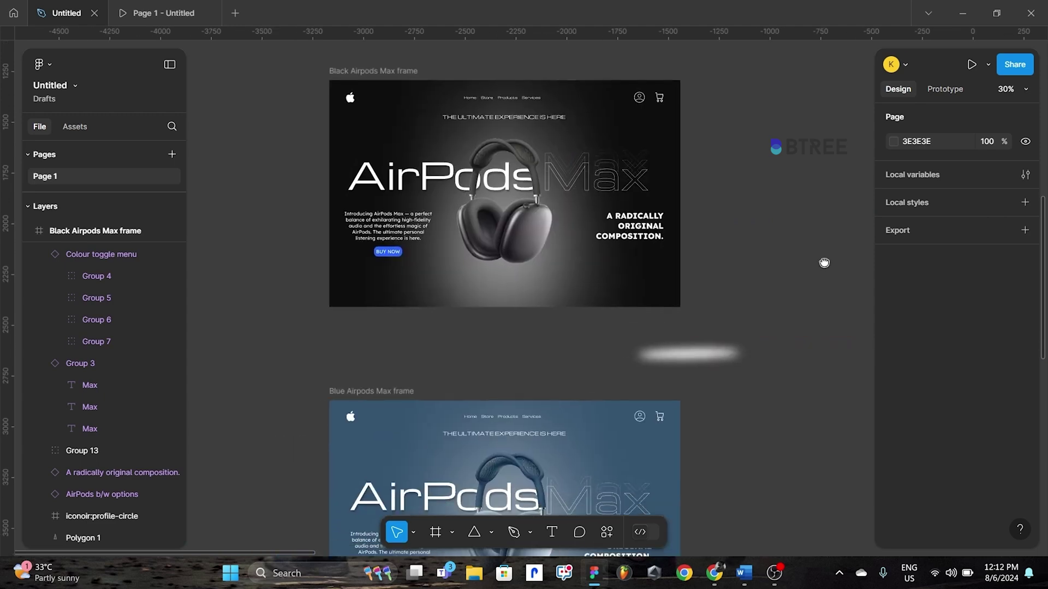
ctrl+scroll(824, 263, down, 1)
mouse_move(658, 357)
mouse_down()
mouse_move(480, 263)
mouse_move(484, 271)
mouse_up()
ctrl+scroll(492, 272, up, 3)
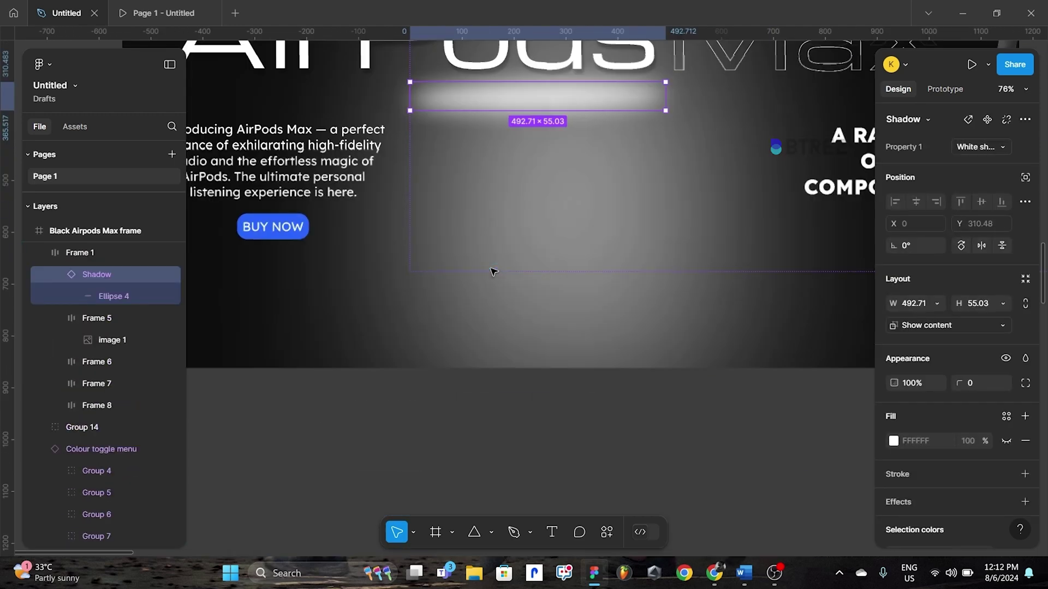
key(ctrl+z)
ctrl+scroll(491, 269, down, 1)
ctrl+scroll(543, 283, down, 3)
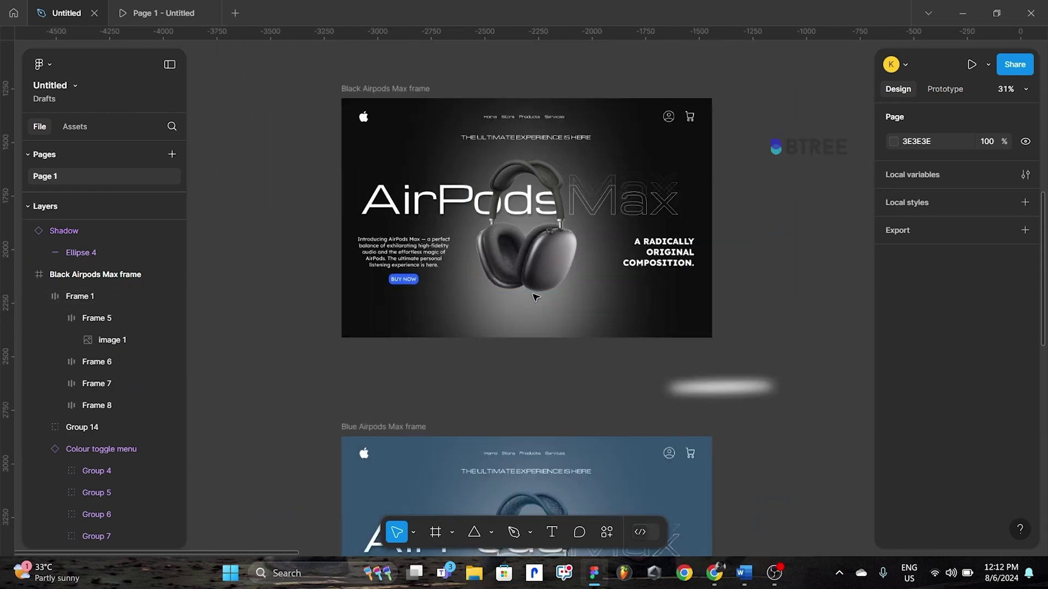
- Nudge the Shadow left and up with Shift+arrows until it sits beneath the headphones
click(696, 375)
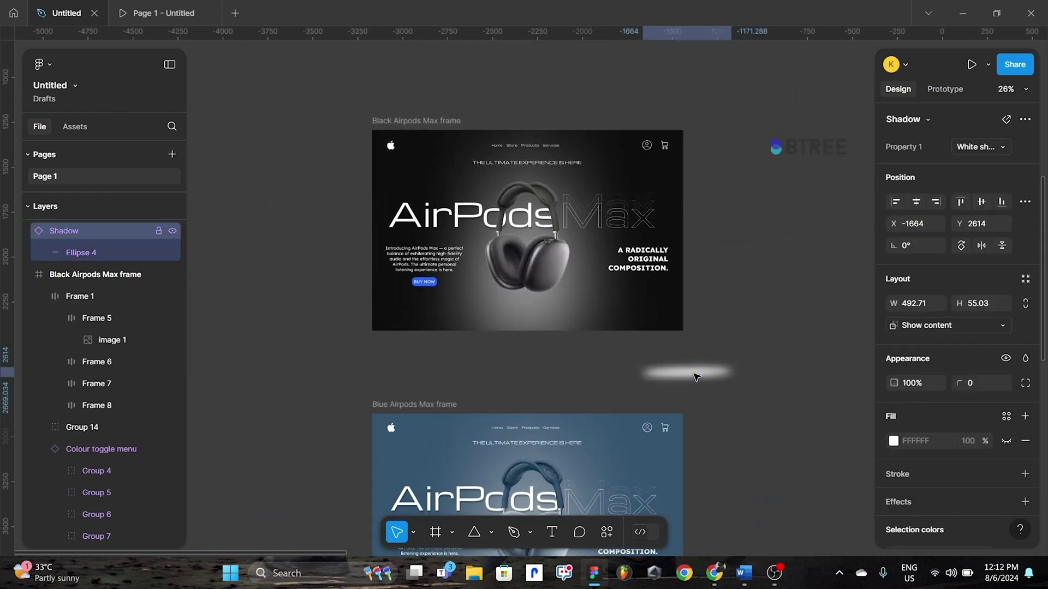
key(shift+Left)
key(shift+Left)
key(shift+Left)
key(shift+Left)
key(shift+Left)
key(shift+Left)
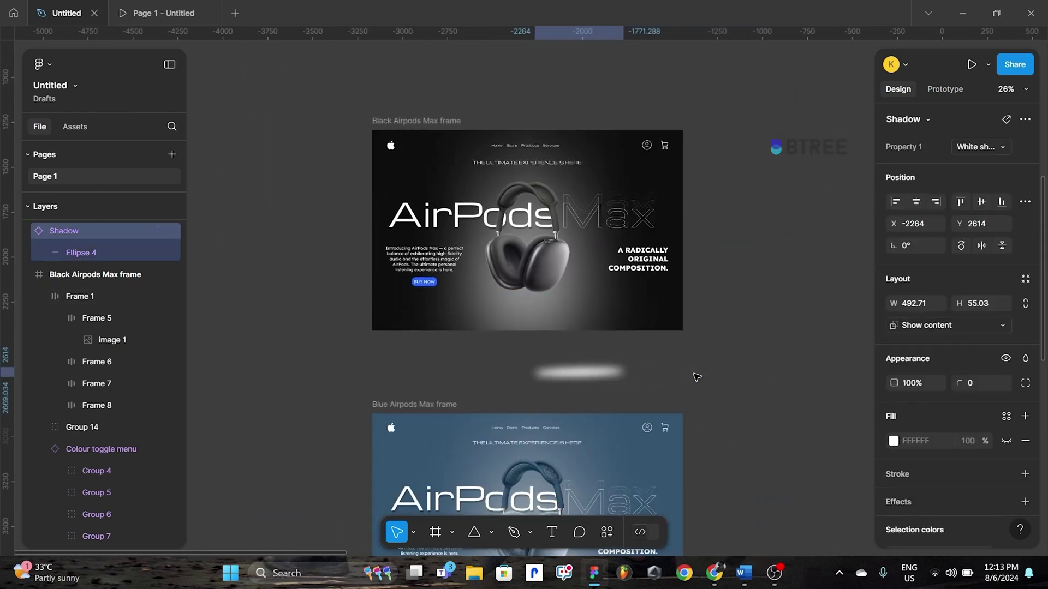
key(shift+Left)
key(shift+Left)
key(shift+Left)
key(shift+Left)
key(shift+Left)
key(shift+Left)
key(shift+Up)
key(shift+Up)
key(shift+Up)
key(shift+Up)
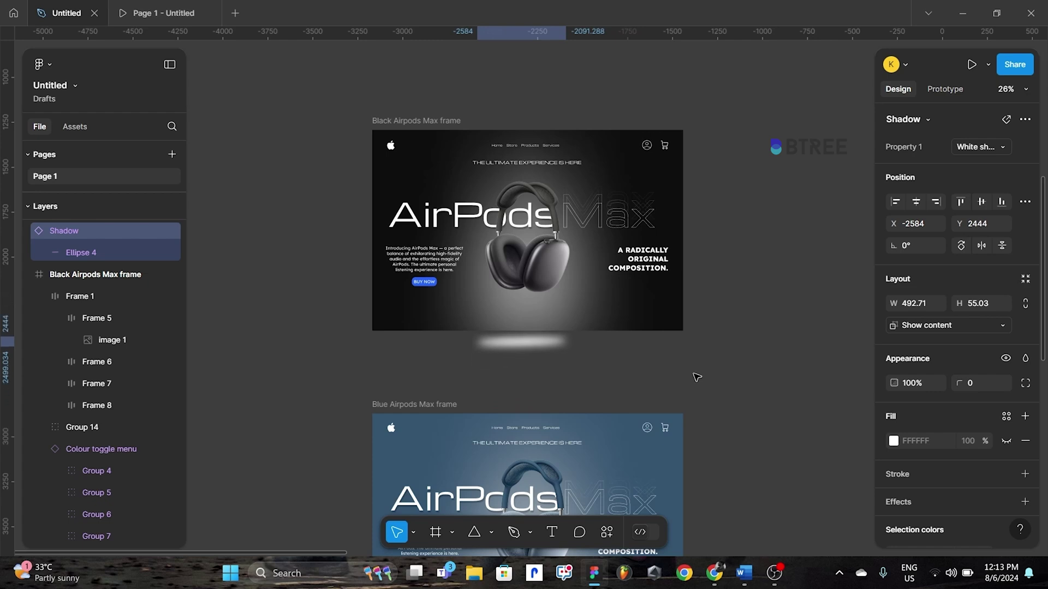
key(shift+Up)
key(shift+Up)
key(shift+Up)
key(shift+Up)
key(shift+Up)
key(shift+Up)
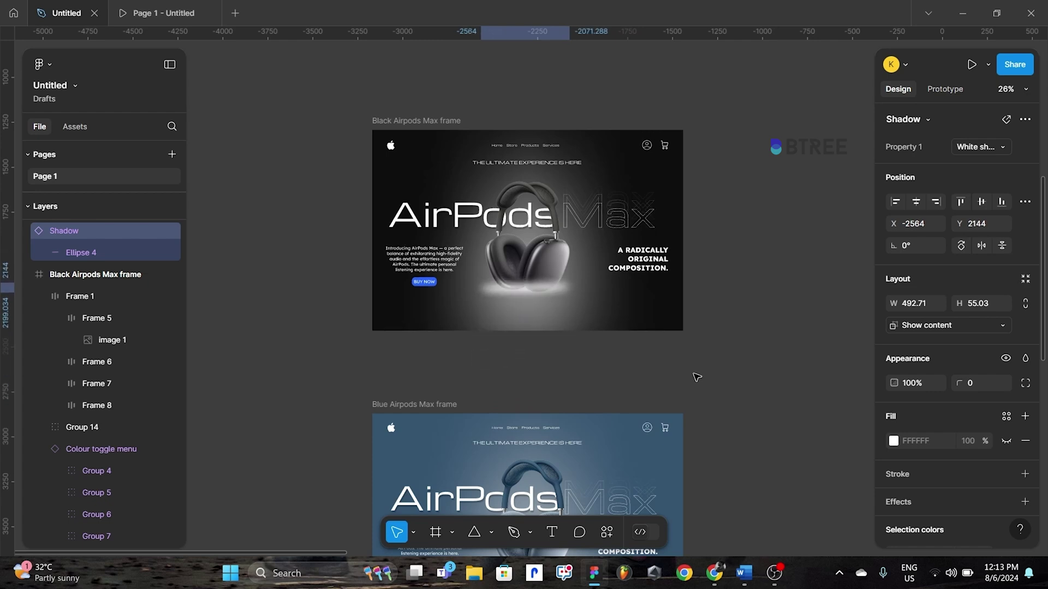
key(shift+Down)
key(shift+Down)
key(shift+Down)
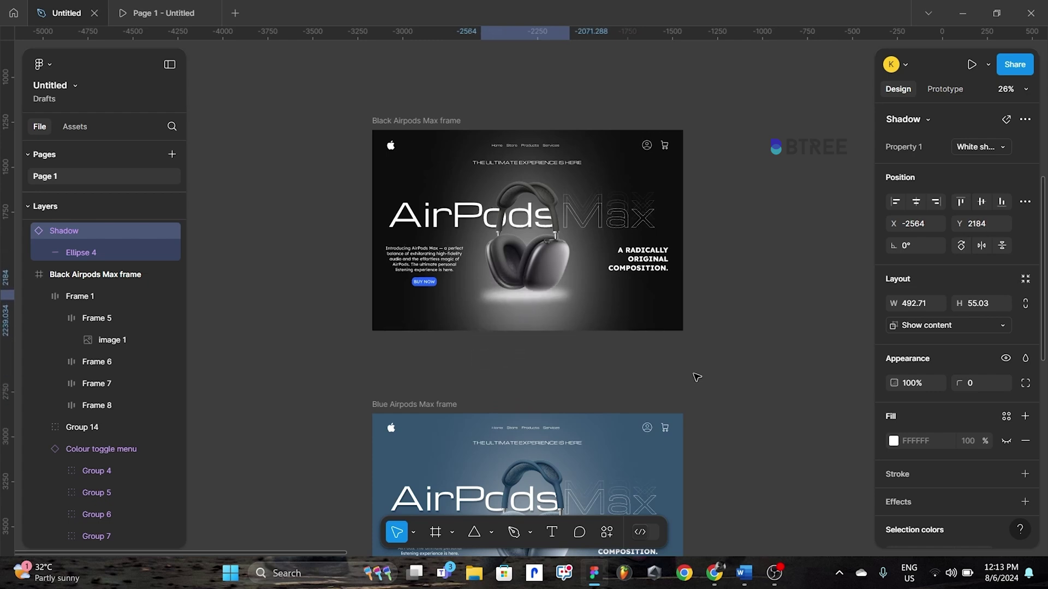
scroll(669, 353, down, 2)
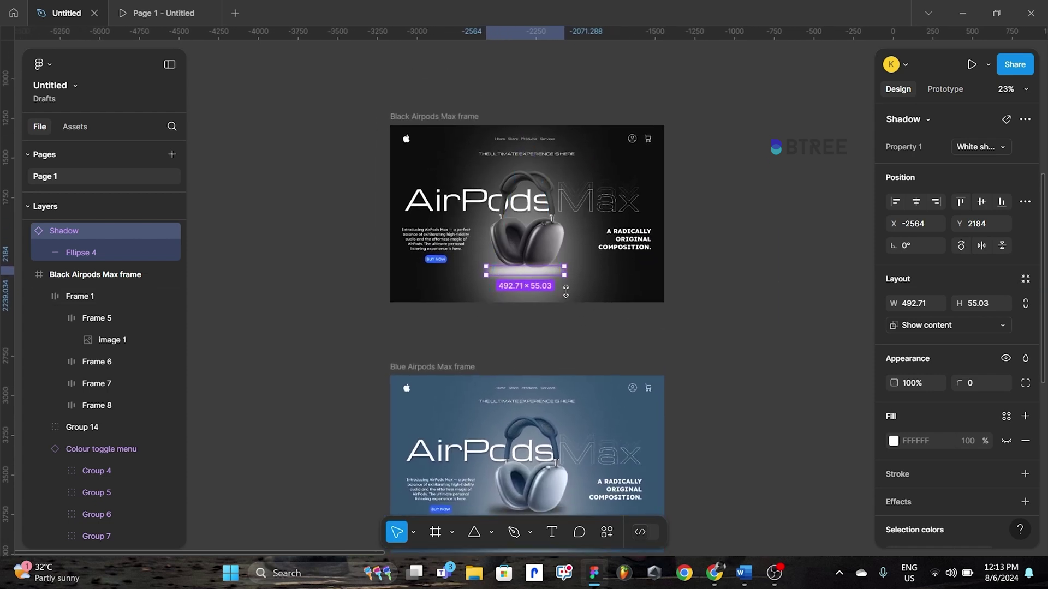
- Select the Shadow component and send it to the back
scroll(566, 292, down, 3)
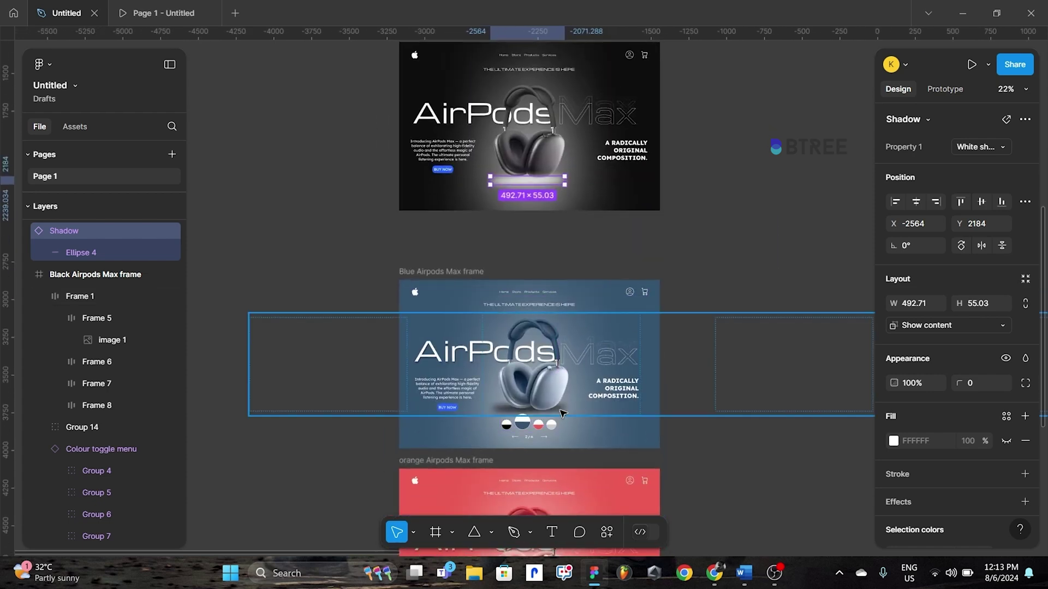
click(562, 413)
click(447, 272)
scroll(589, 279, down, 5)
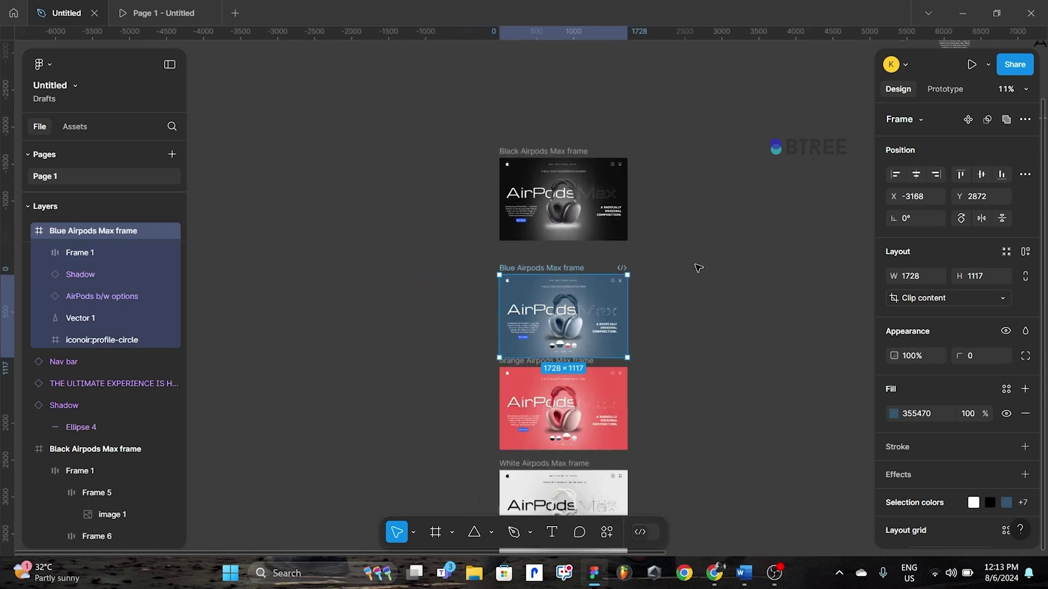
scroll(698, 268, right, 5)
scroll(700, 306, up, 3)
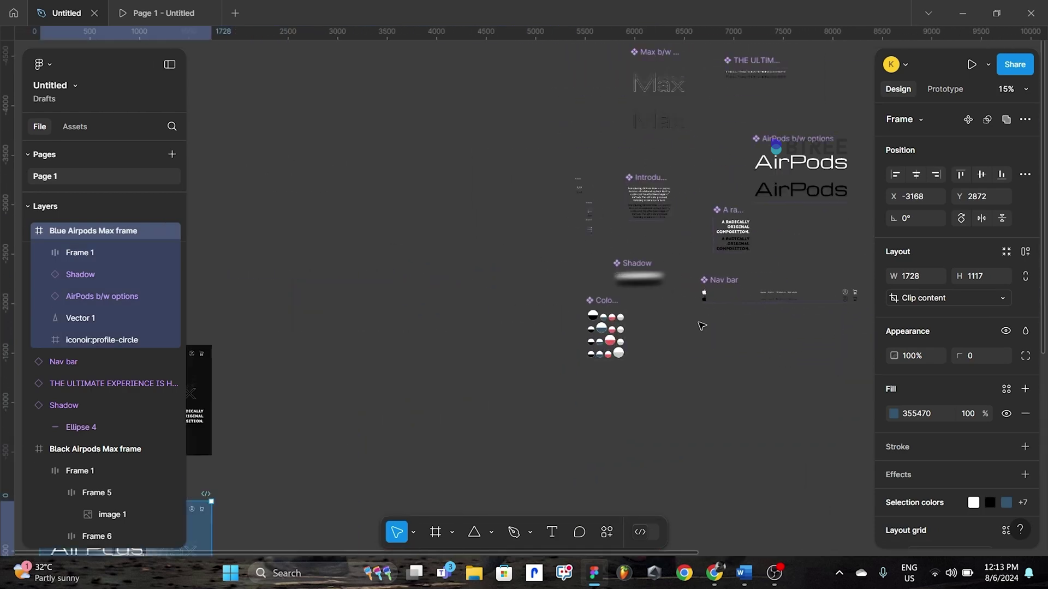
click(649, 277)
scroll(449, 346, left, 5)
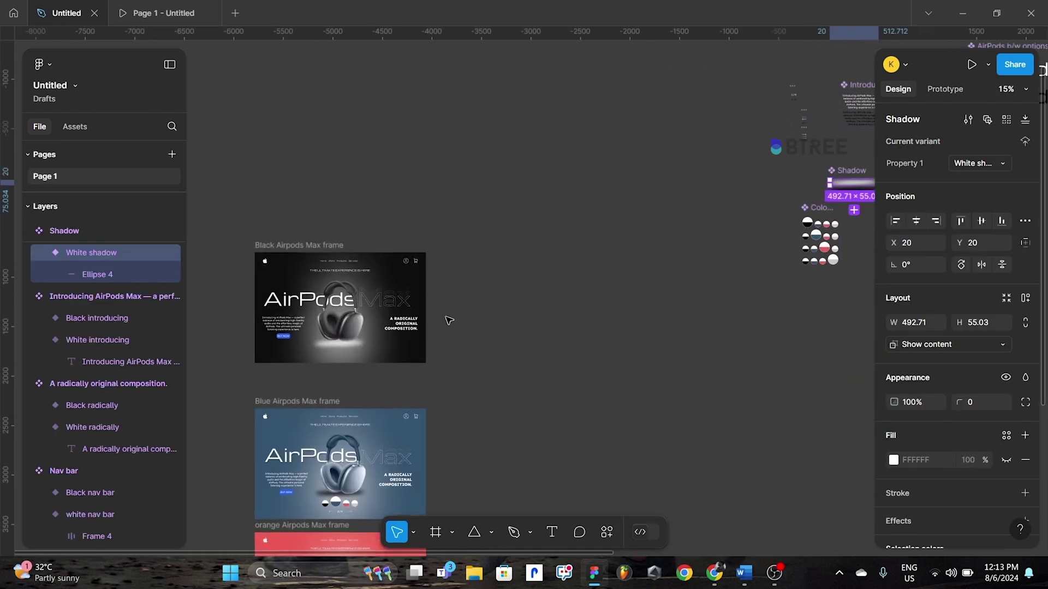
scroll(449, 322, up, 3)
scroll(491, 328, up, 5)
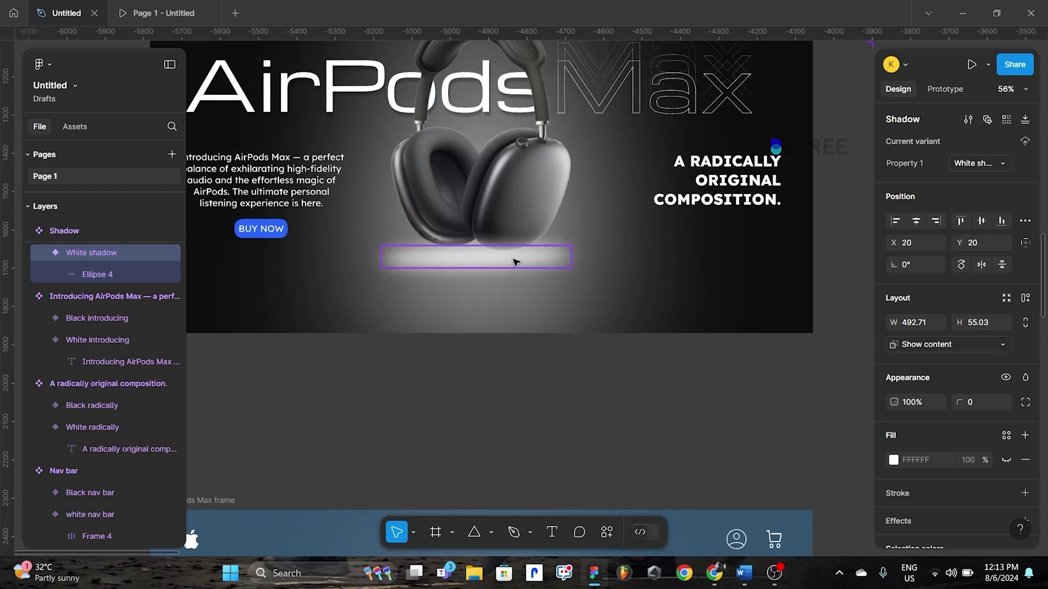
right_click(515, 256)
click(551, 193)
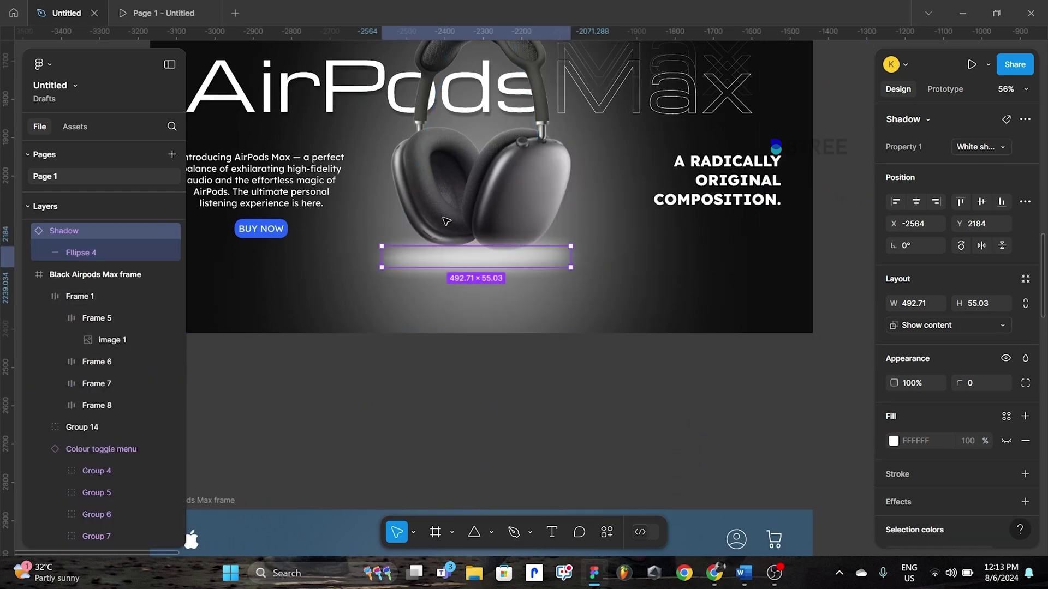
- Move the Shadow layer into the Black Airpods Max frame, behind the headphones at X 604, Y 890
click(112, 296)
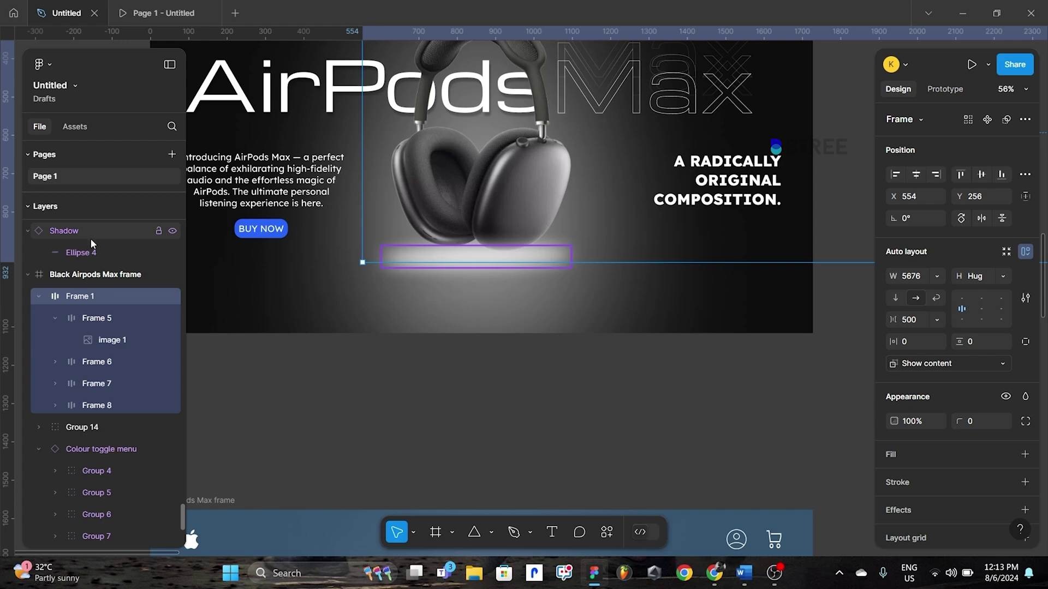
drag(87, 231, 91, 320)
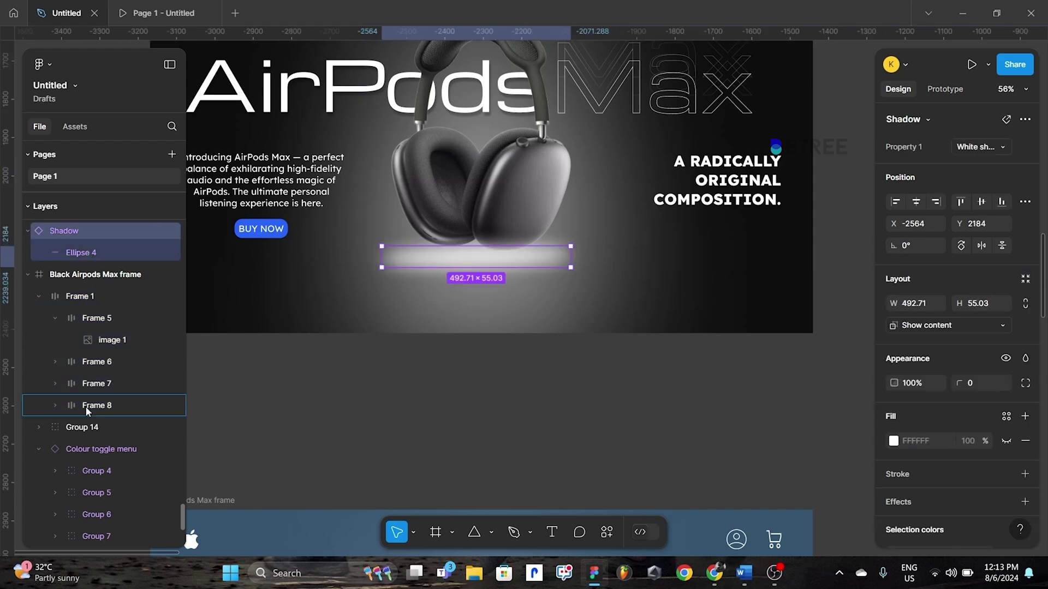
drag(85, 417, 85, 418)
click(537, 368)
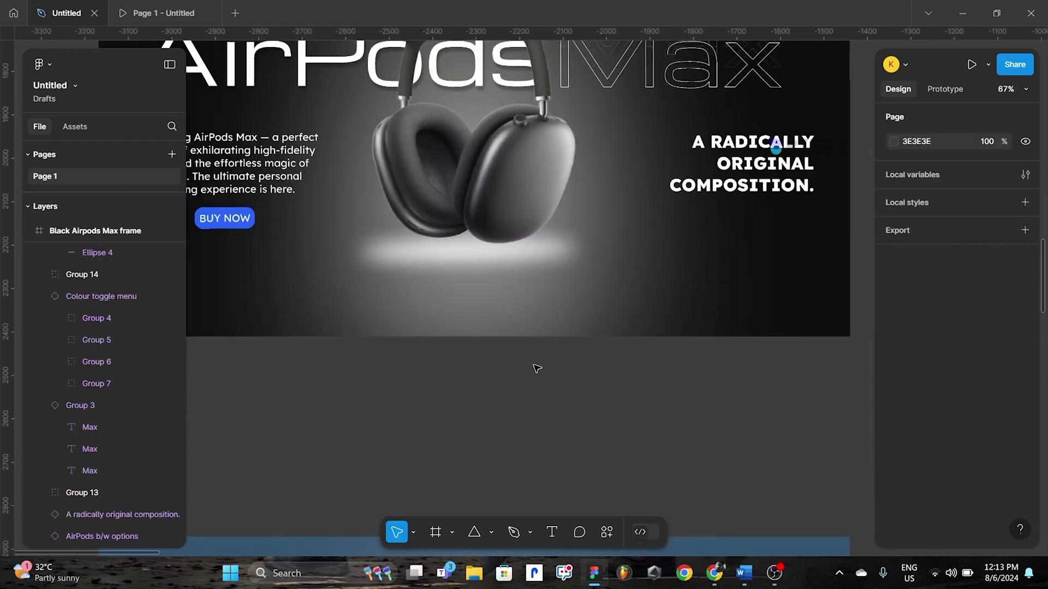
scroll(536, 369, down, 5)
scroll(536, 368, up, 1)
scroll(534, 382, down, 2)
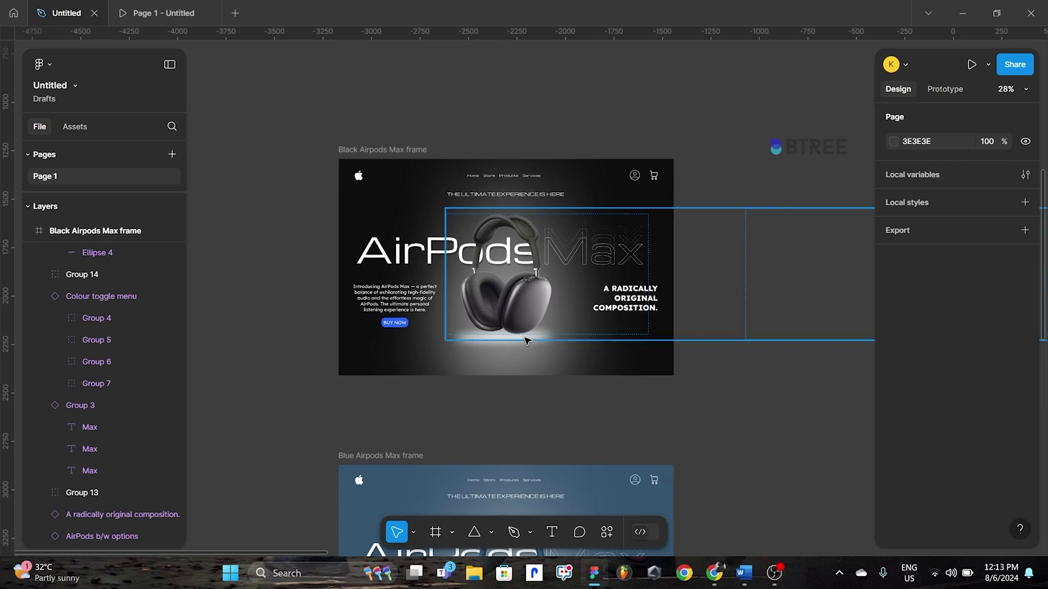
click(539, 344)
scroll(900, 481, down, 2)
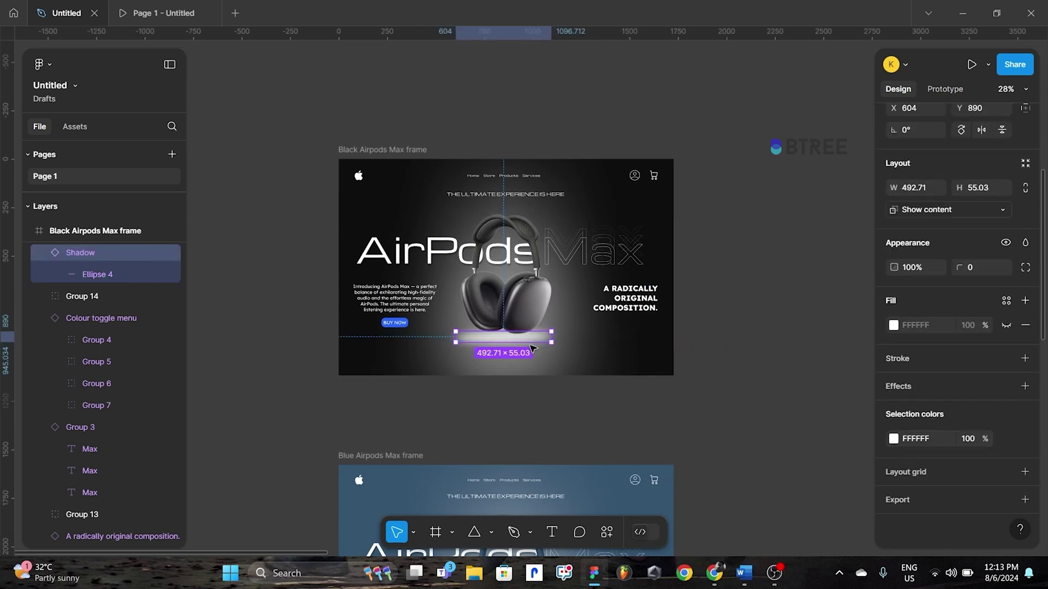
- Set the blur on the shadow's Ellipse 4 to 35
click(113, 270)
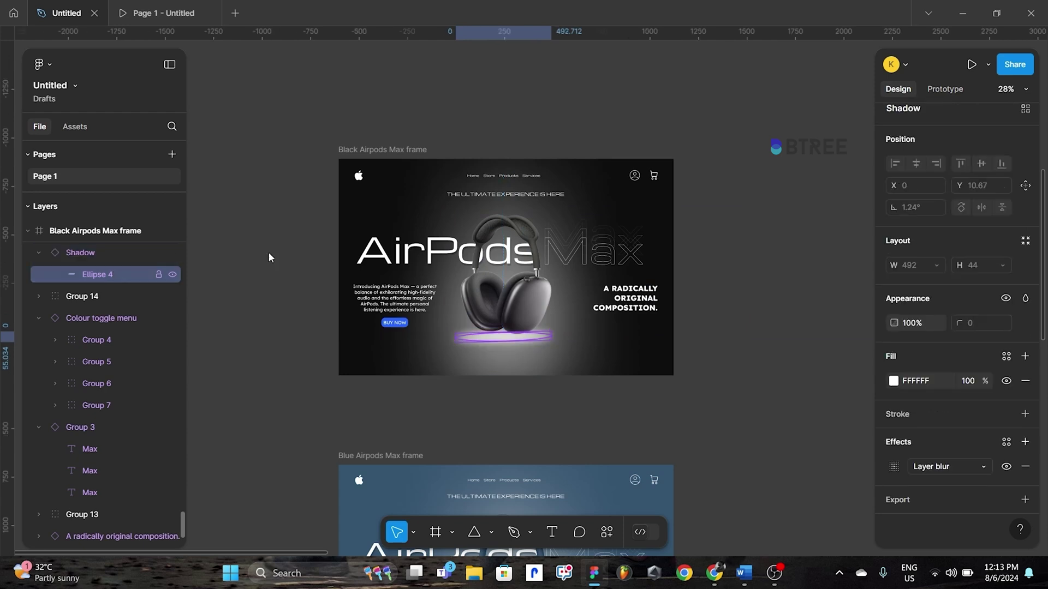
click(893, 468)
text(35)
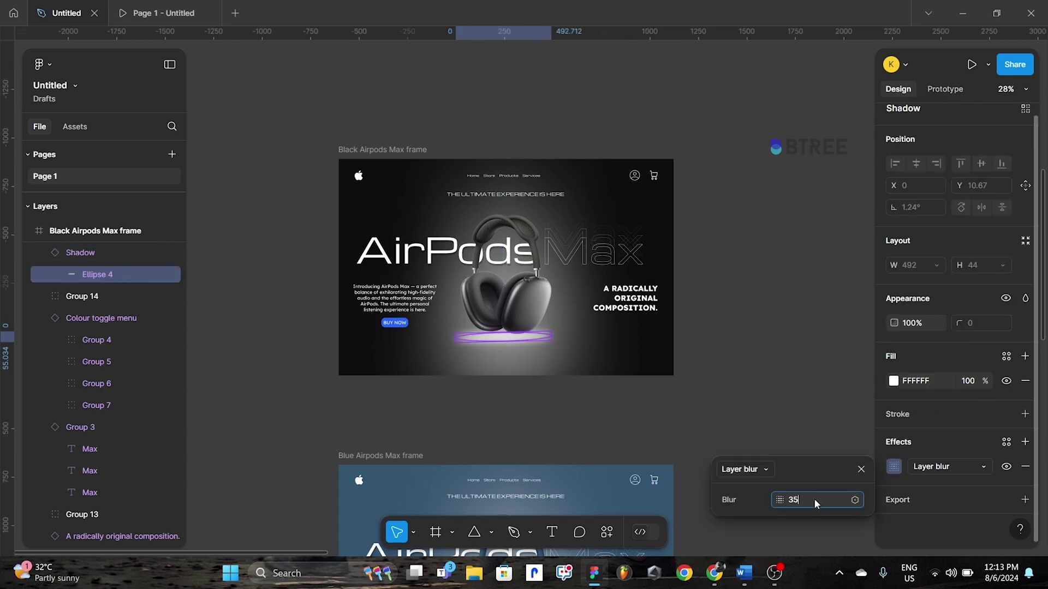
key(Return)
click(676, 349)
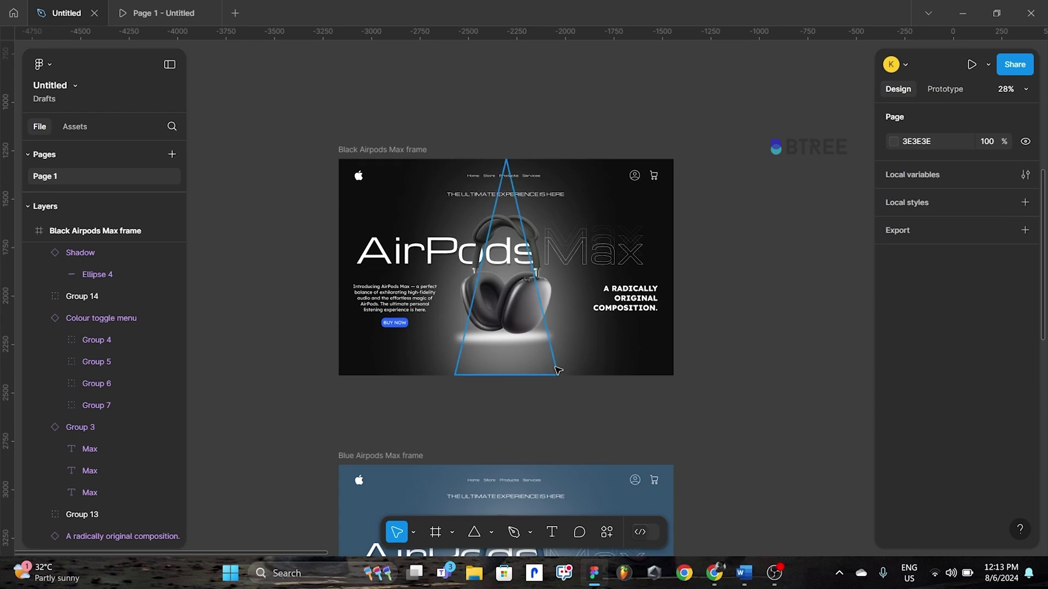
scroll(557, 370, up, 3)
scroll(423, 431, down, 5)
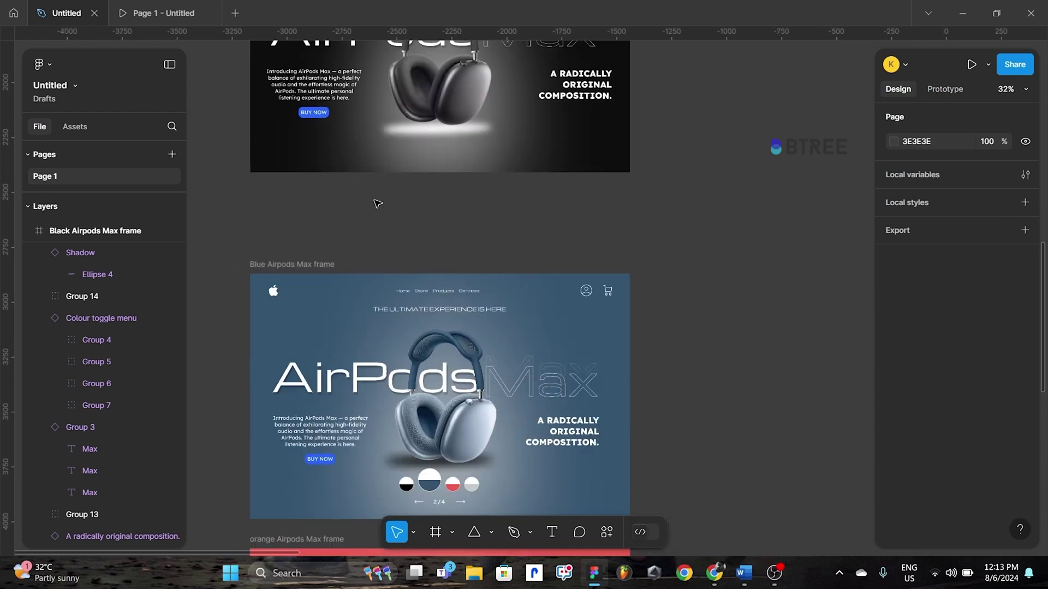
scroll(374, 206, down, 5)
scroll(435, 303, up, 3)
scroll(452, 316, up, 2)
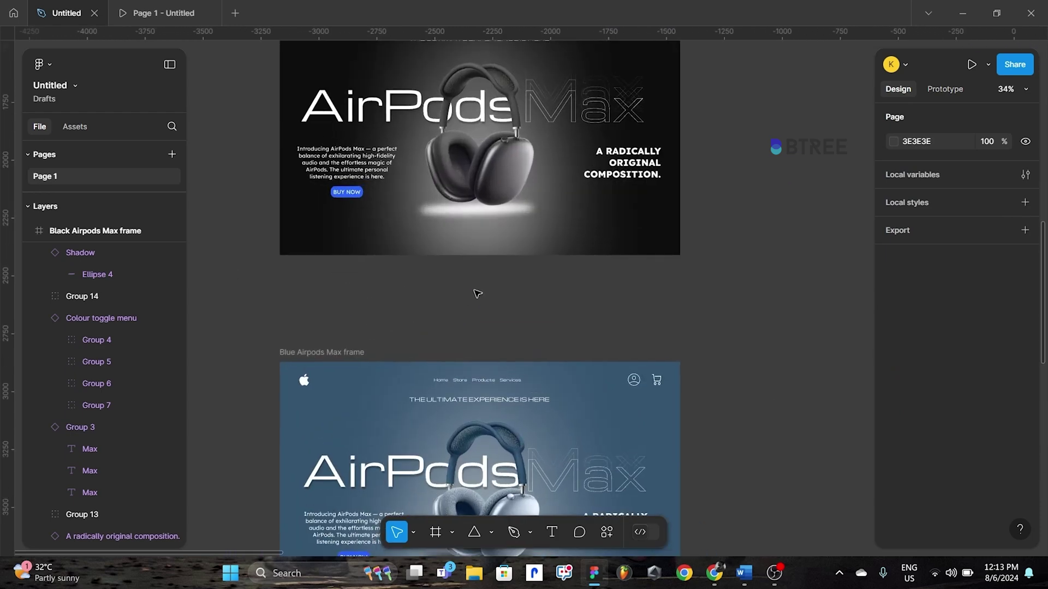
scroll(470, 245, down, 2)
scroll(482, 295, up, 3)
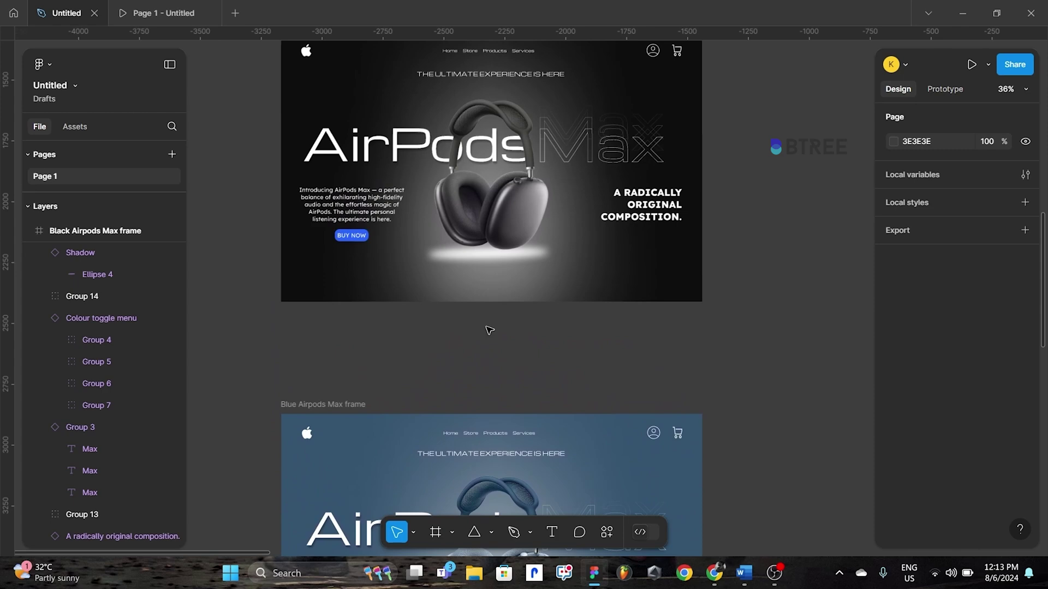
- Nudge the shadow up to Y 870, just under the headphones
click(472, 262)
click(459, 263)
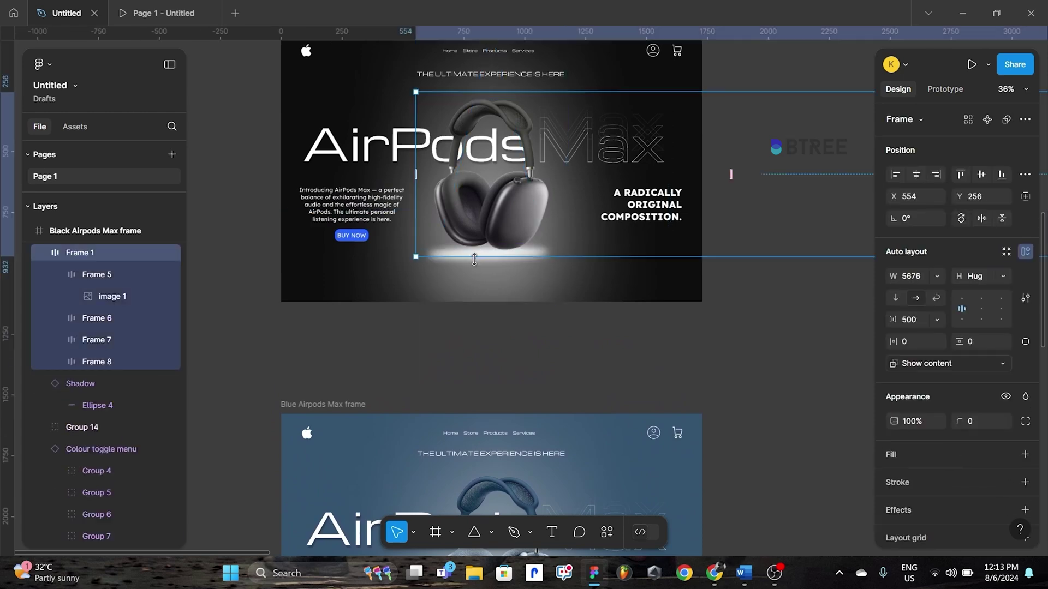
click(456, 261)
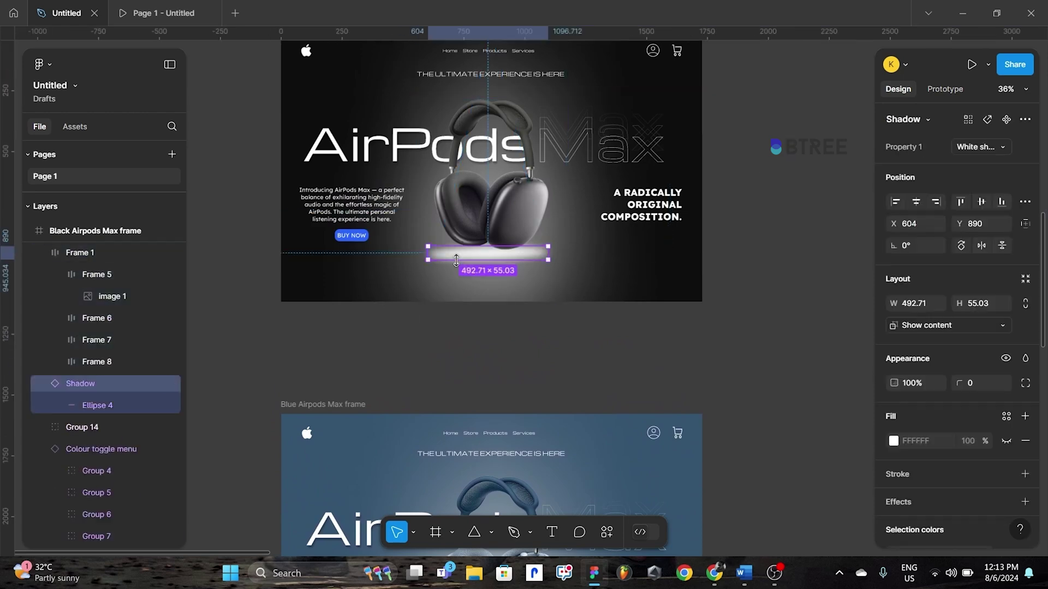
key(shift+Up)
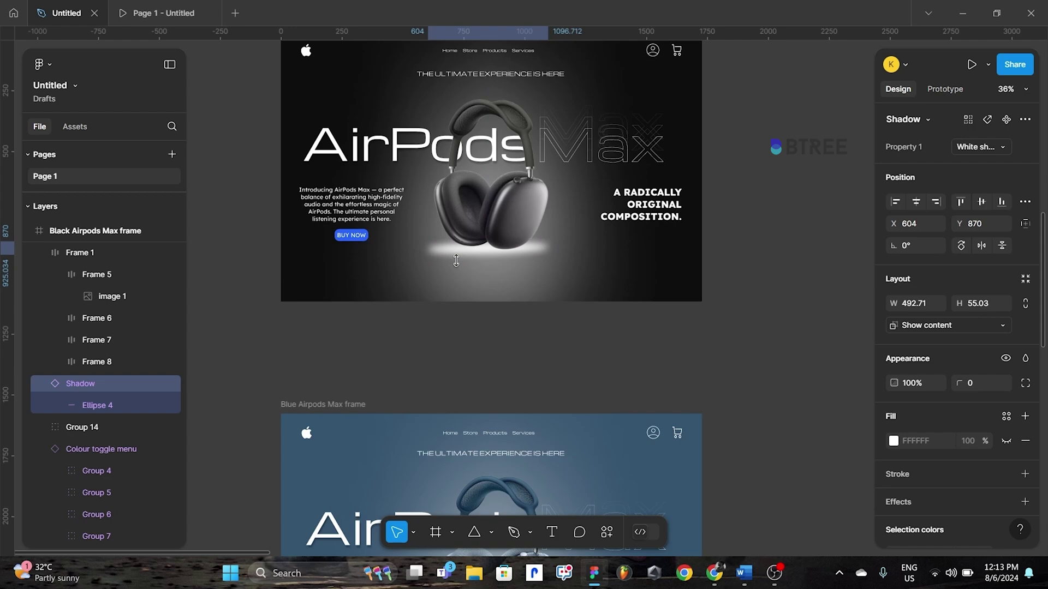
click(743, 248)
scroll(743, 248, down, 3)
scroll(685, 231, up, 2)
scroll(684, 231, right, 1)
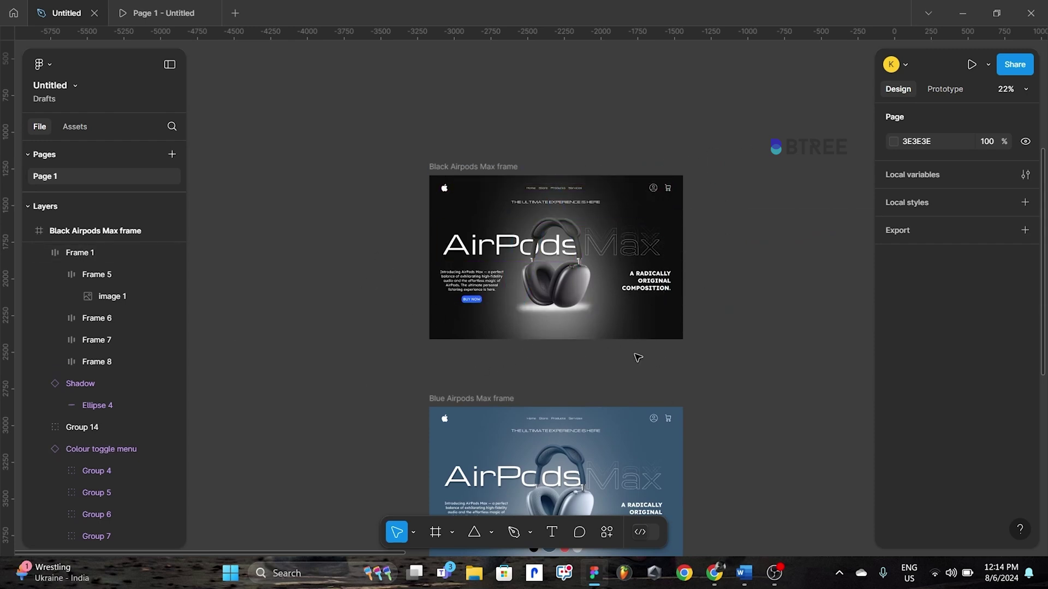
scroll(638, 357, down, 5)
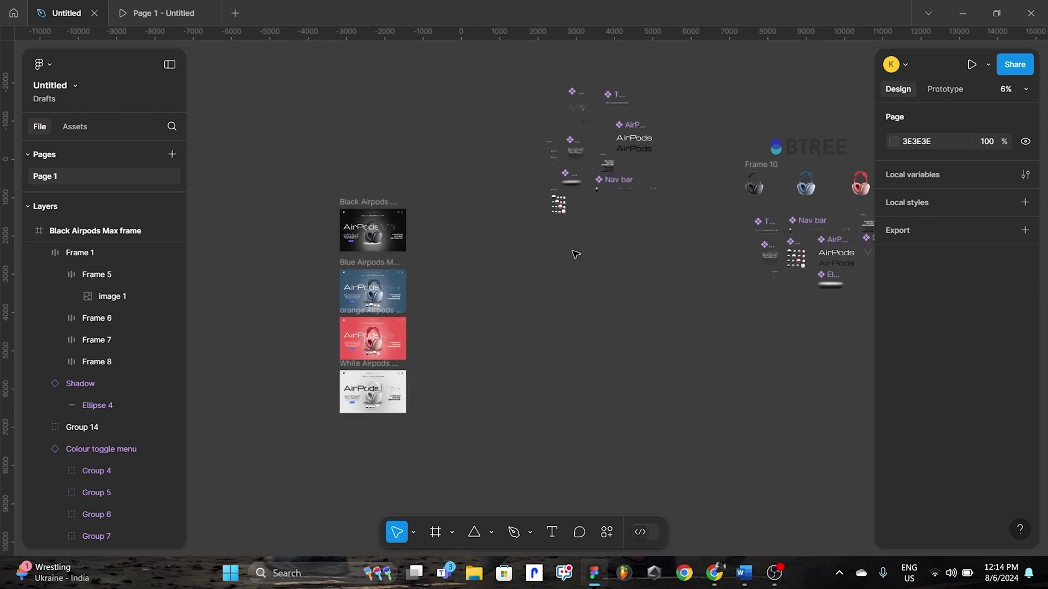
scroll(576, 254, right, 3)
scroll(517, 260, up, 3)
scroll(579, 262, up, 3)
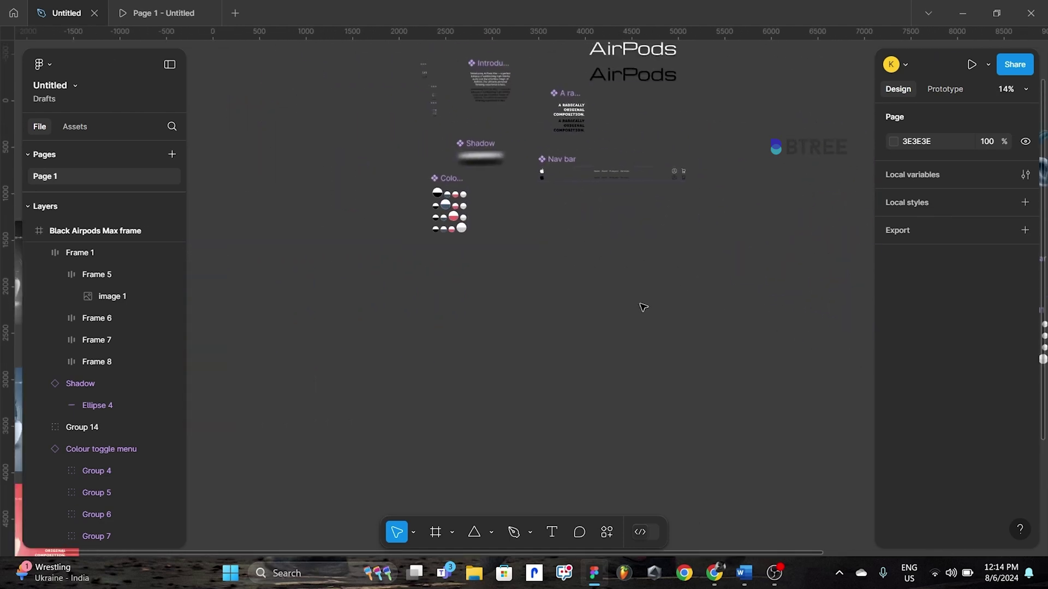
scroll(655, 272, left, 5)
scroll(709, 240, up, 2)
scroll(660, 210, up, 3)
scroll(437, 218, right, 5)
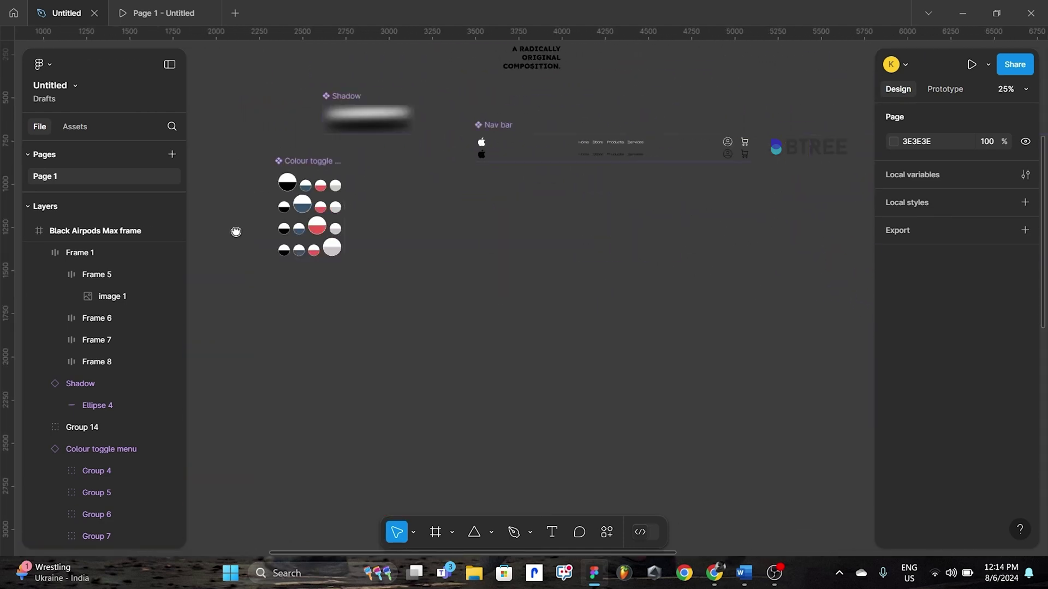
scroll(593, 304, right, 5)
scroll(350, 199, down, 4)
scroll(546, 256, up, 2)
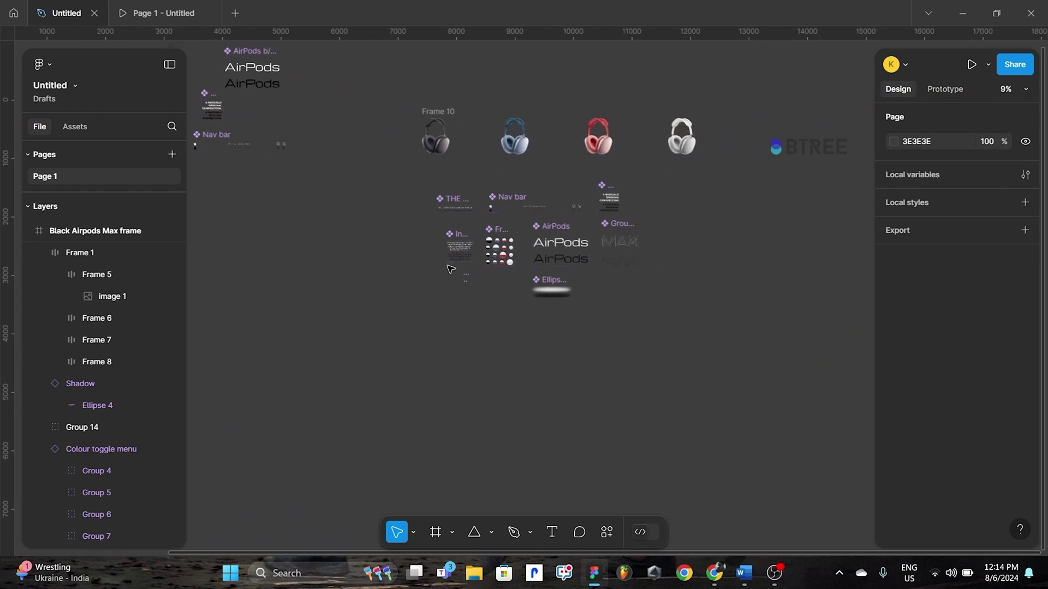
scroll(596, 226, up, 3)
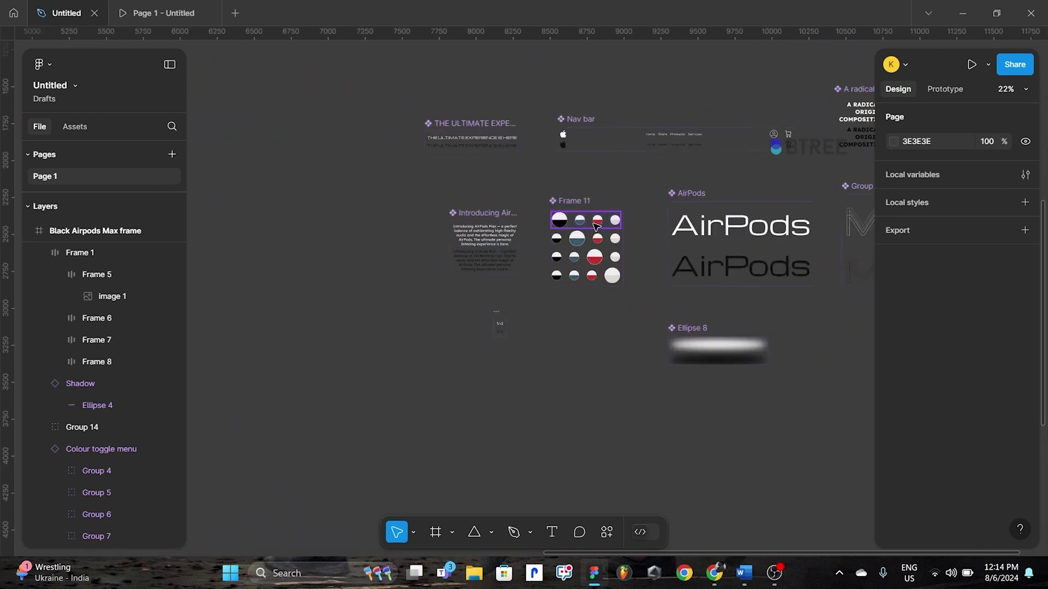
drag(595, 224, 366, 232)
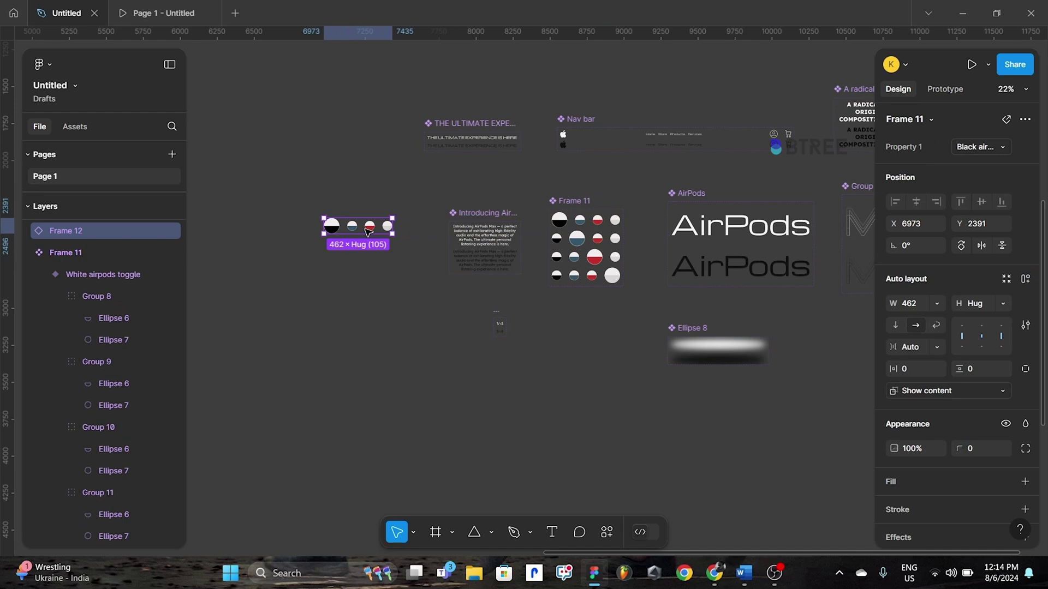
key(Delete)
scroll(364, 230, down, 3)
scroll(709, 246, down, 3)
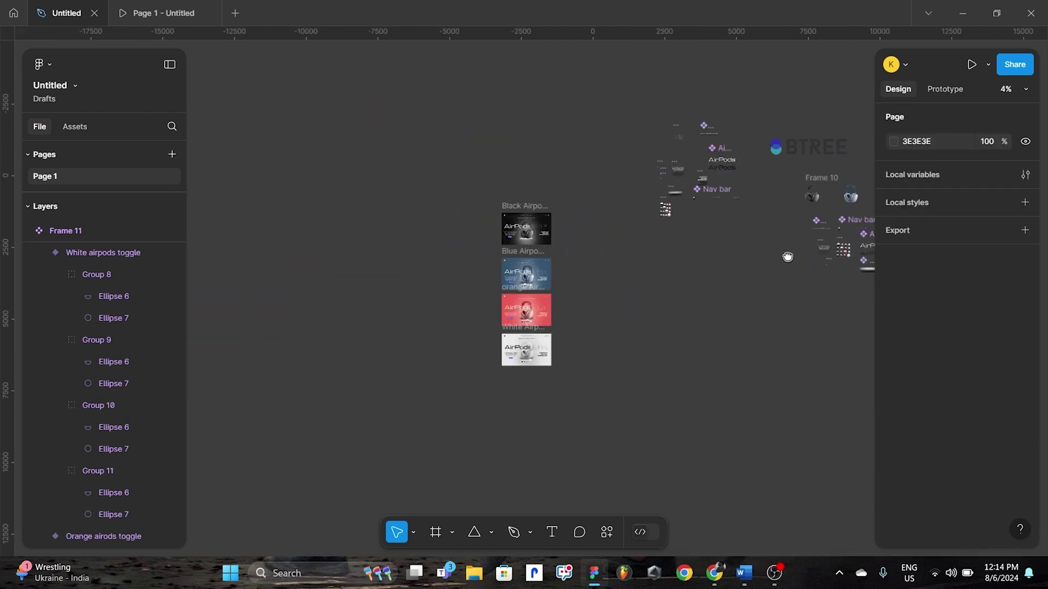
scroll(618, 189, up, 5)
scroll(409, 298, down, 3)
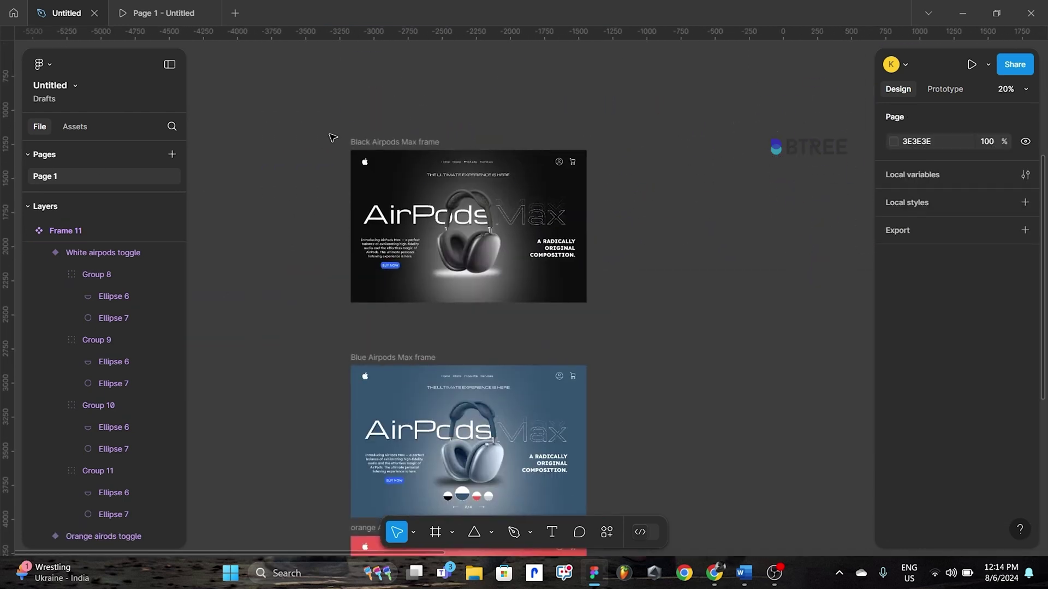
click(369, 145)
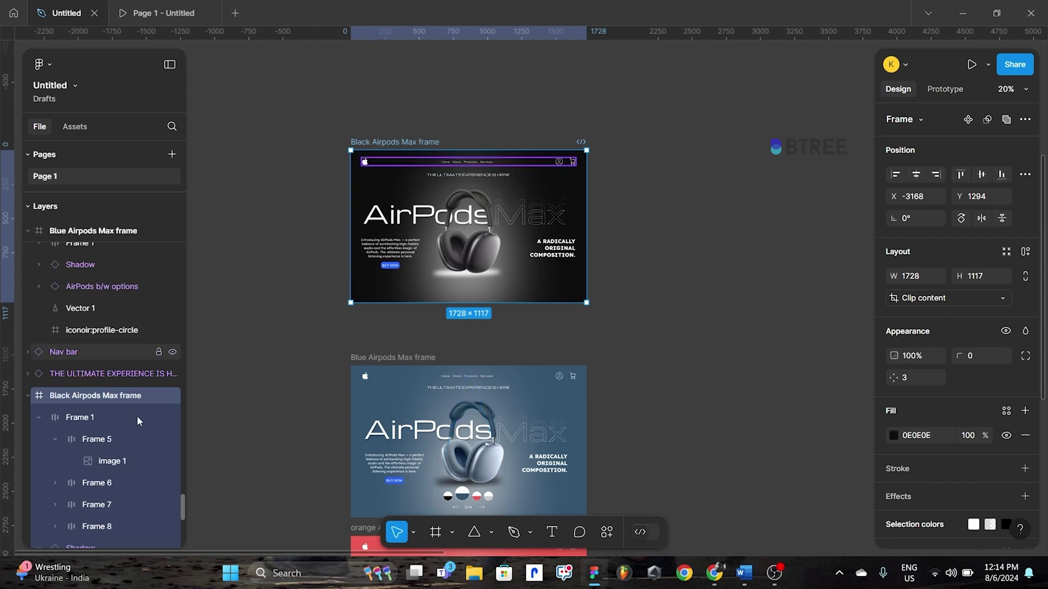
scroll(132, 427, down, 5)
scroll(132, 427, down, 5)
scroll(132, 427, down, 5)
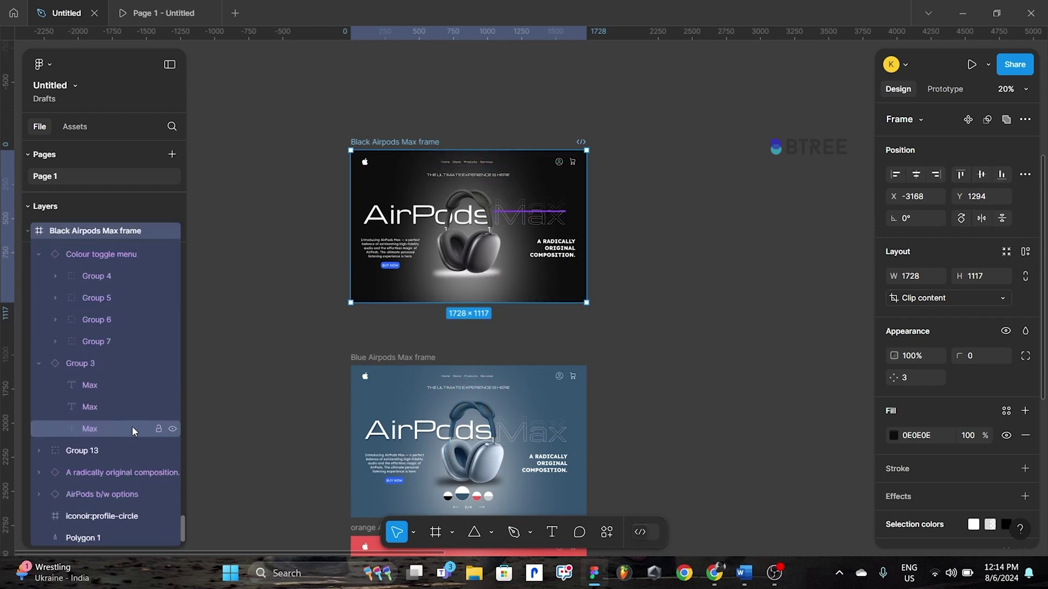
scroll(125, 346, up, 2)
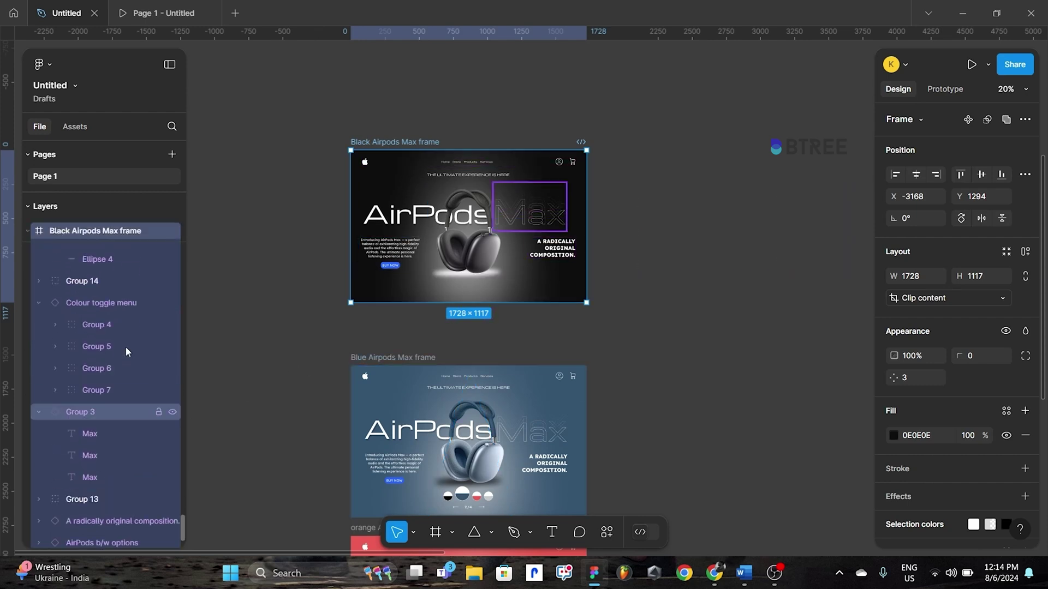
scroll(125, 347, up, 5)
scroll(124, 349, up, 4)
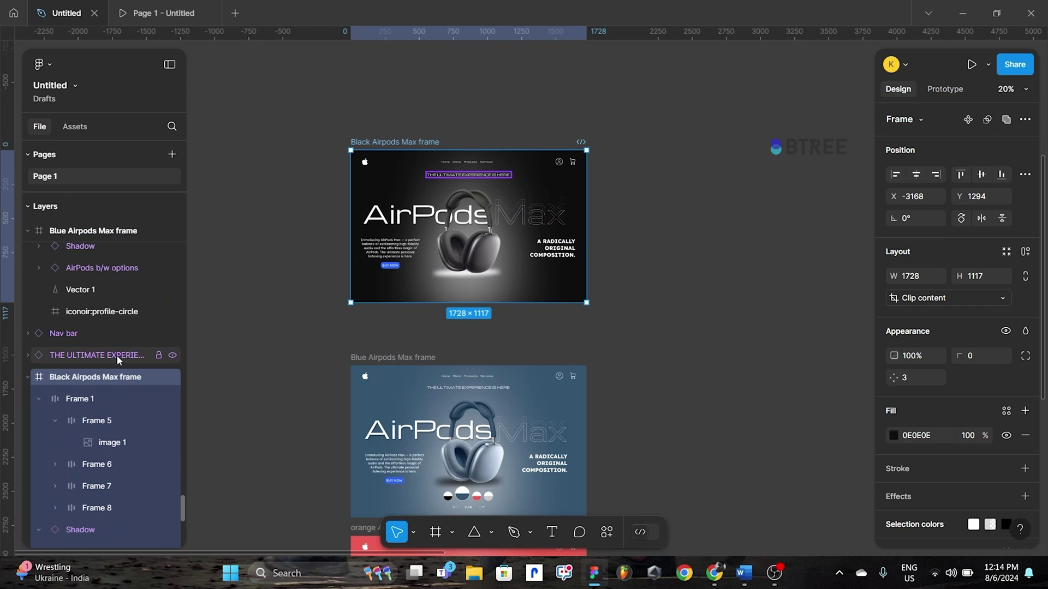
- Move the THE ULTIMATE EXPERIENCE heading and Nav bar layers into the Black Airpods Max frame
scroll(120, 328, up, 5)
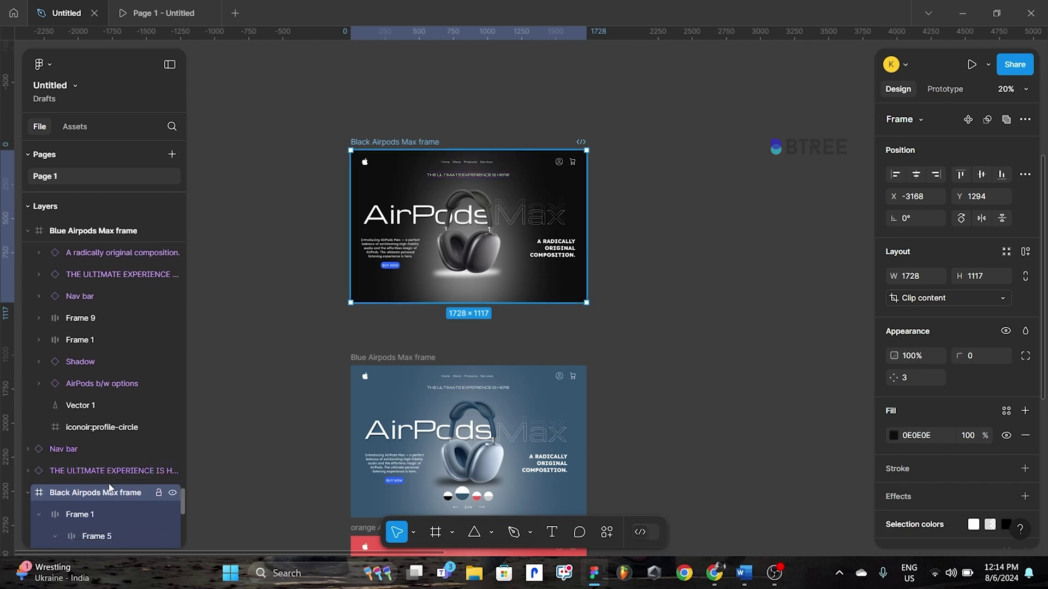
scroll(65, 442, down, 3)
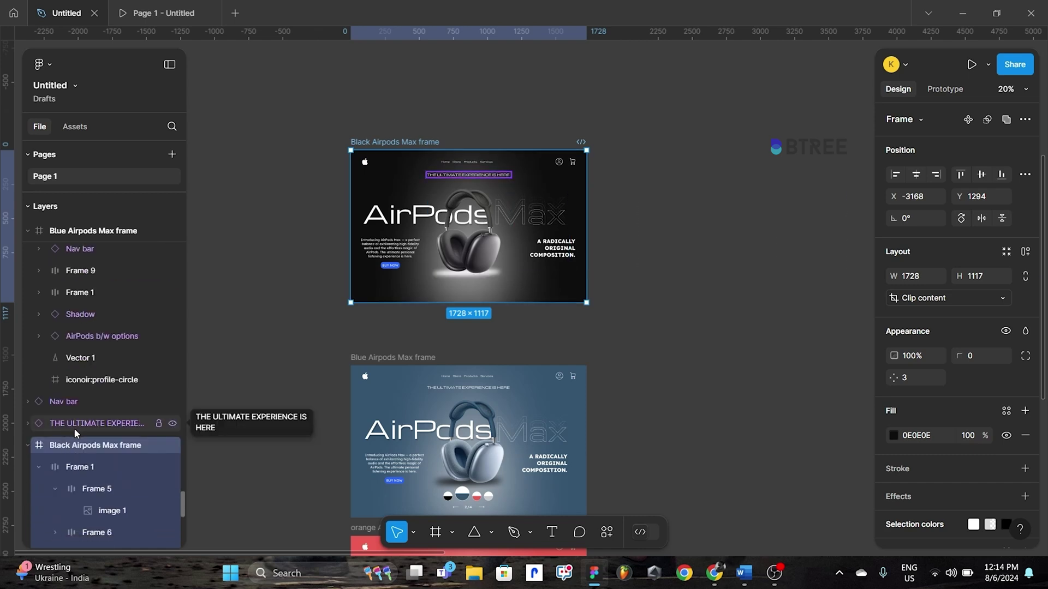
click(74, 426)
drag(78, 457, 77, 457)
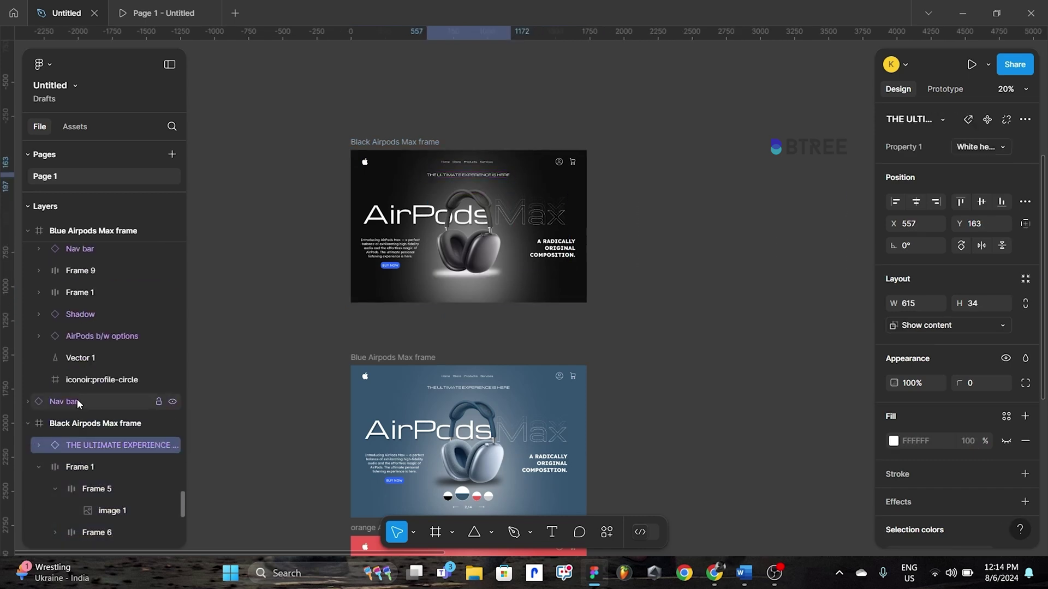
drag(77, 399, 79, 464)
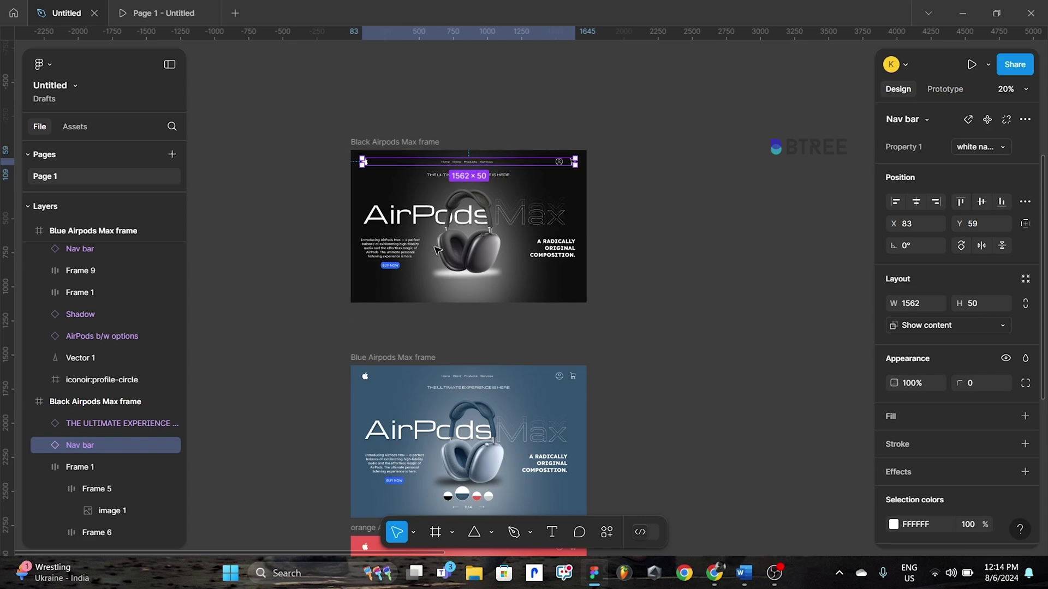
- Raise the Colour toggle menu swatches to X 679, Y 947 below the headphones
scroll(436, 250, up, 3)
scroll(437, 250, down, 2)
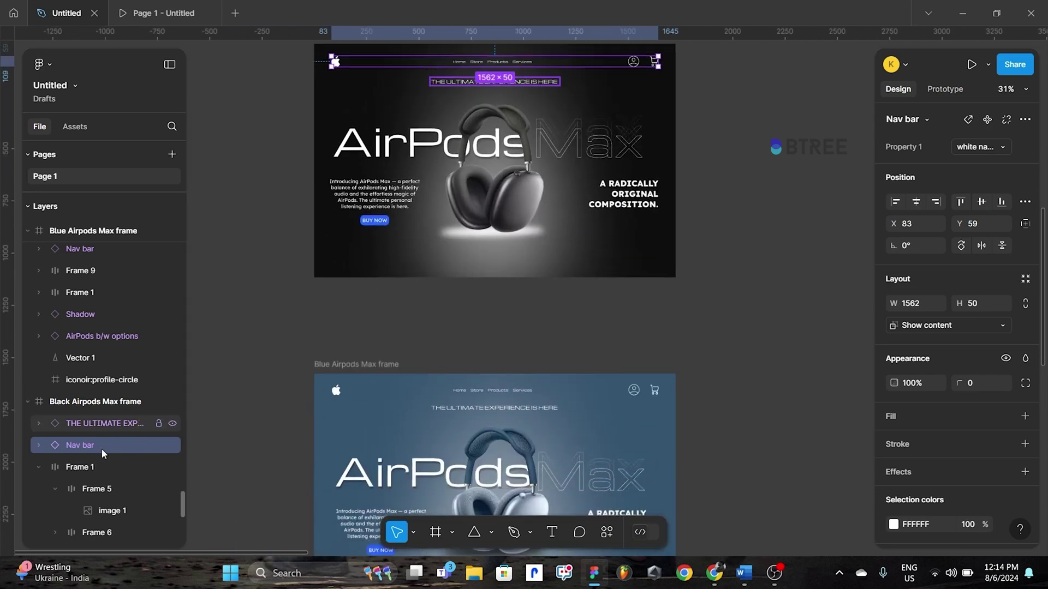
scroll(101, 449, down, 3)
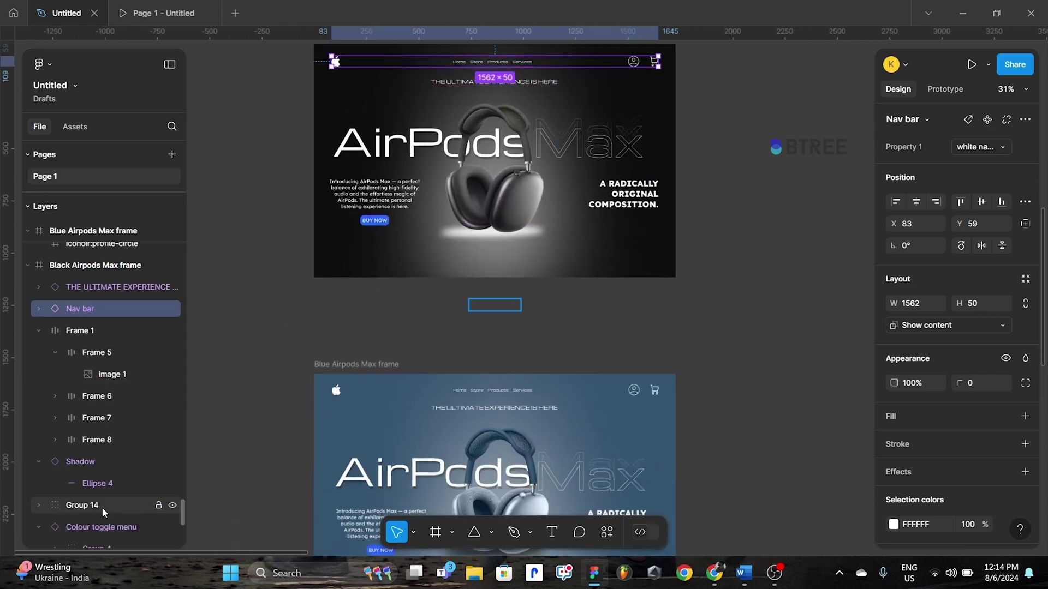
scroll(102, 506, down, 2)
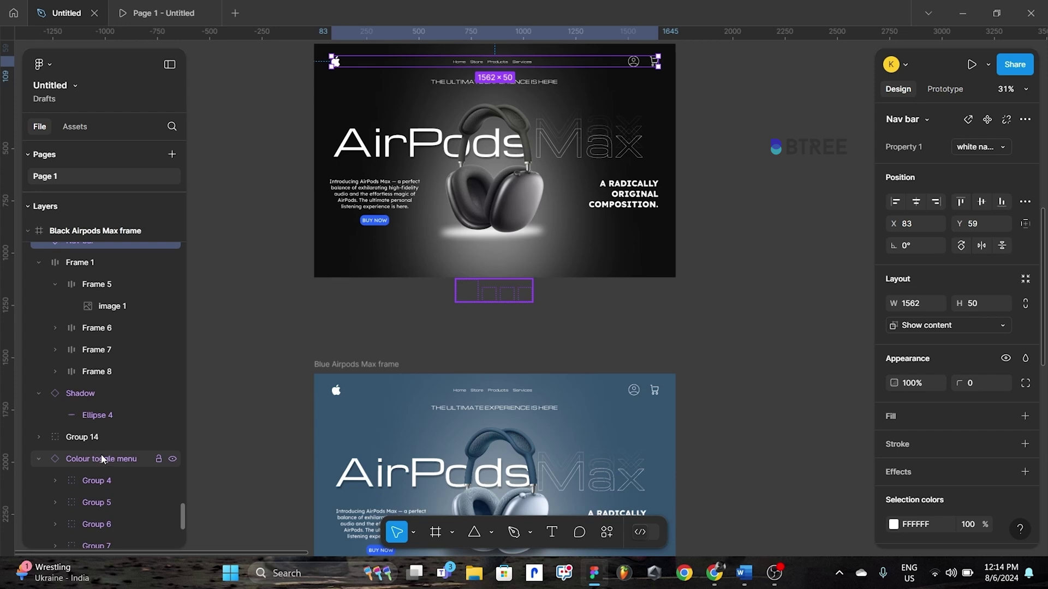
click(102, 459)
key(shift+Up)
key(shift+Up)
key(shift+Up)
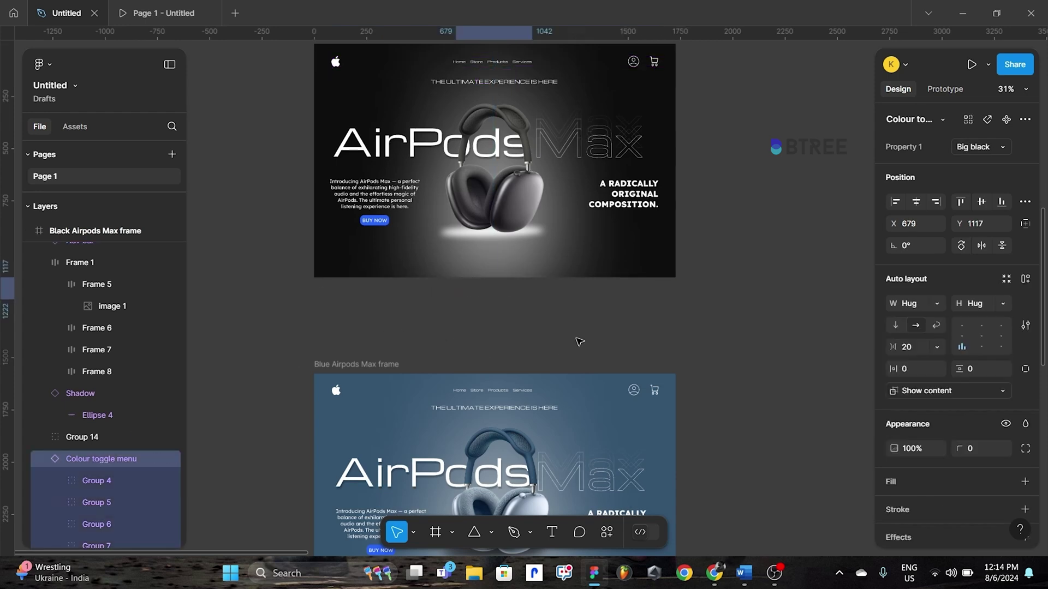
key(shift+Up)
key(shift+Up)
key(shift+Up)
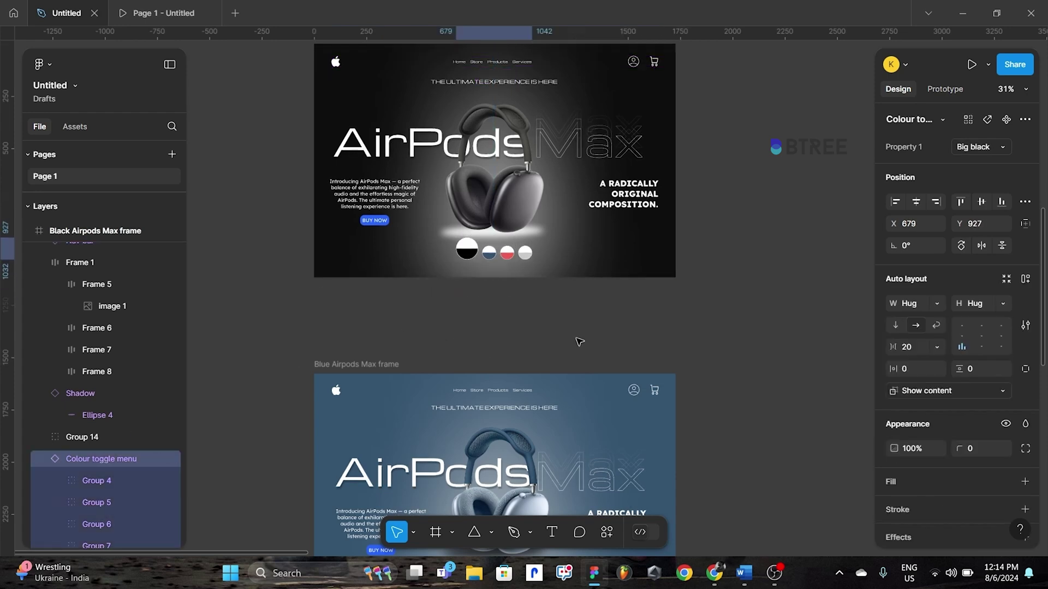
click(532, 304)
scroll(532, 305, up, 2)
scroll(600, 328, up, 2)
scroll(730, 377, up, 1)
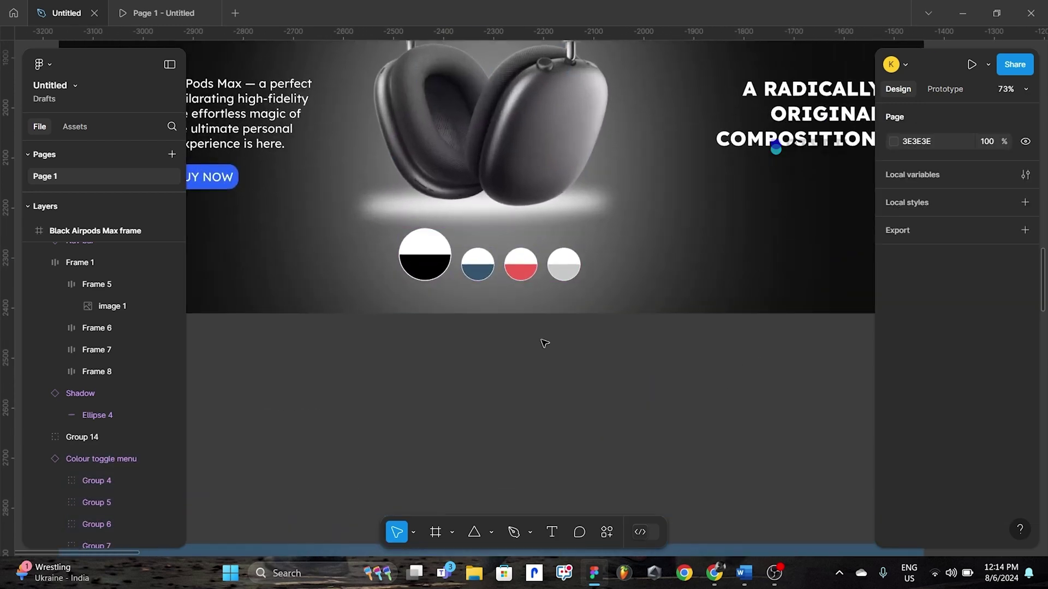
scroll(544, 343, down, 3)
scroll(544, 343, down, 2)
scroll(544, 342, down, 3)
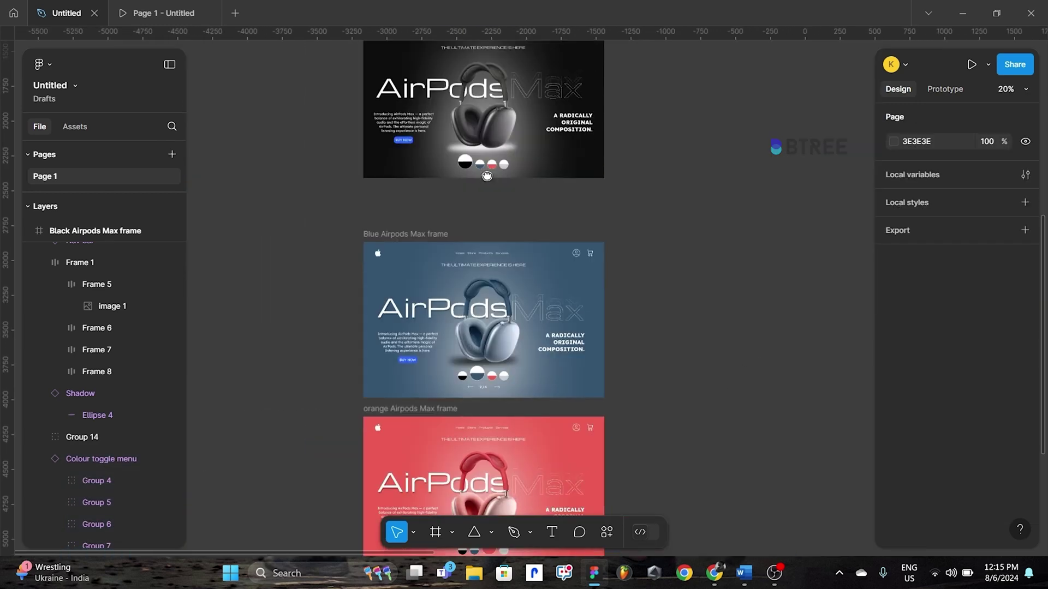
drag(494, 191, 499, 265)
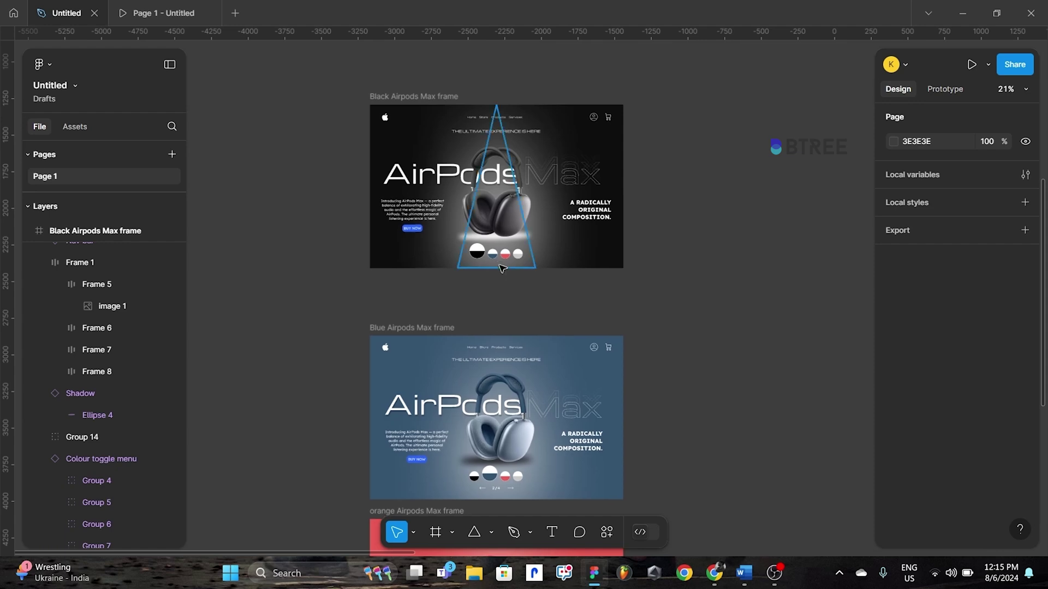
scroll(502, 268, up, 2)
scroll(502, 268, down, 2)
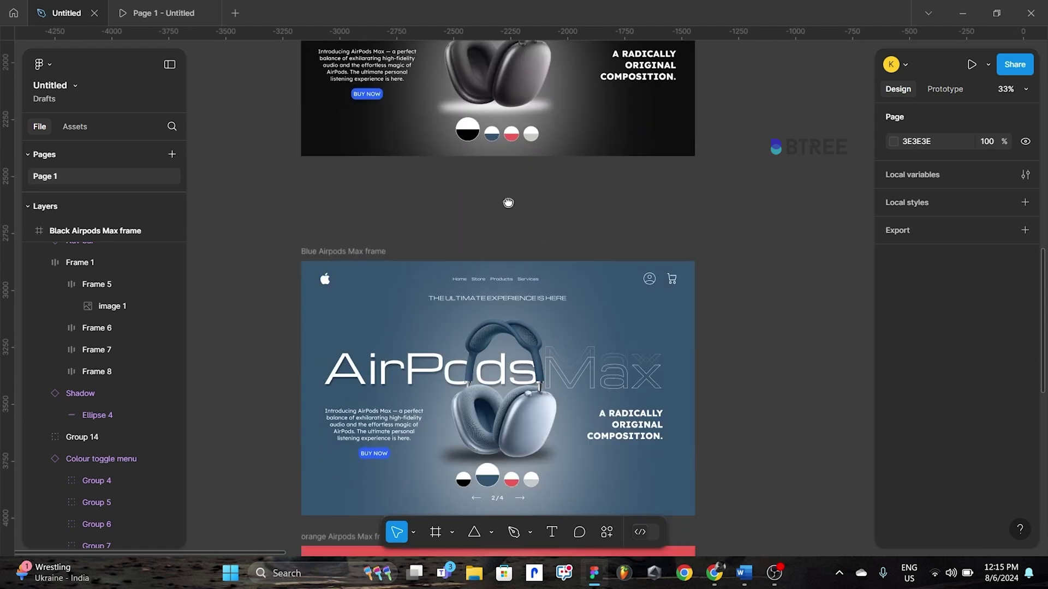
scroll(508, 204, up, 2)
scroll(511, 342, up, 1)
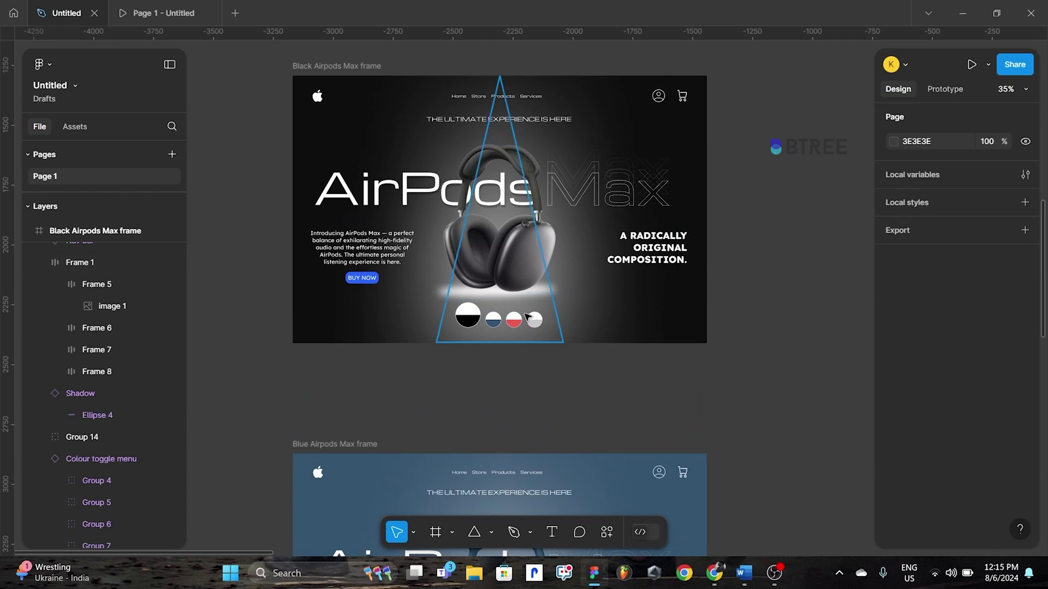
scroll(574, 284, up, 2)
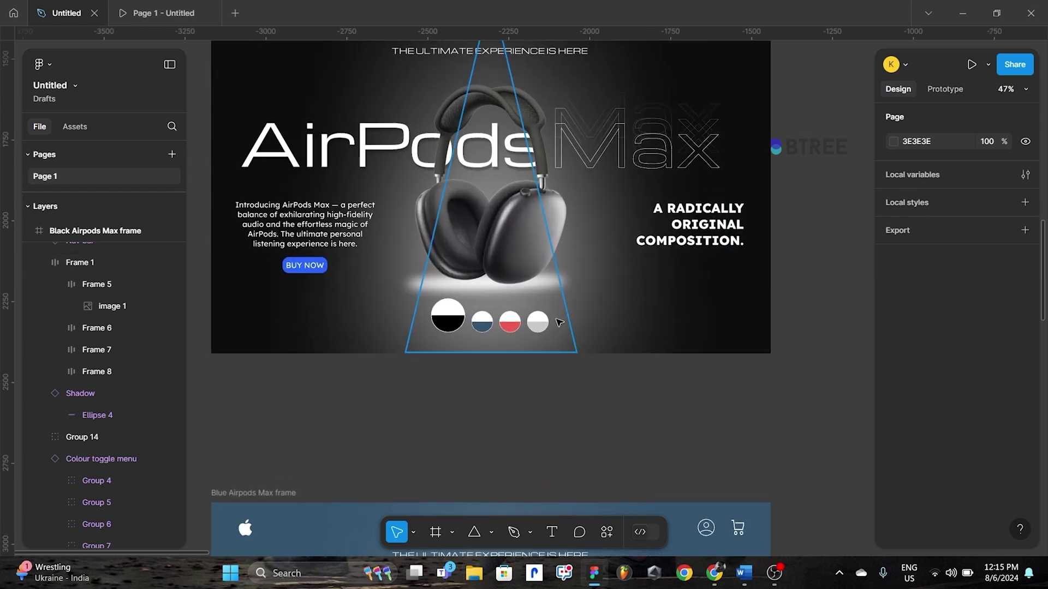
scroll(556, 321, down, 2)
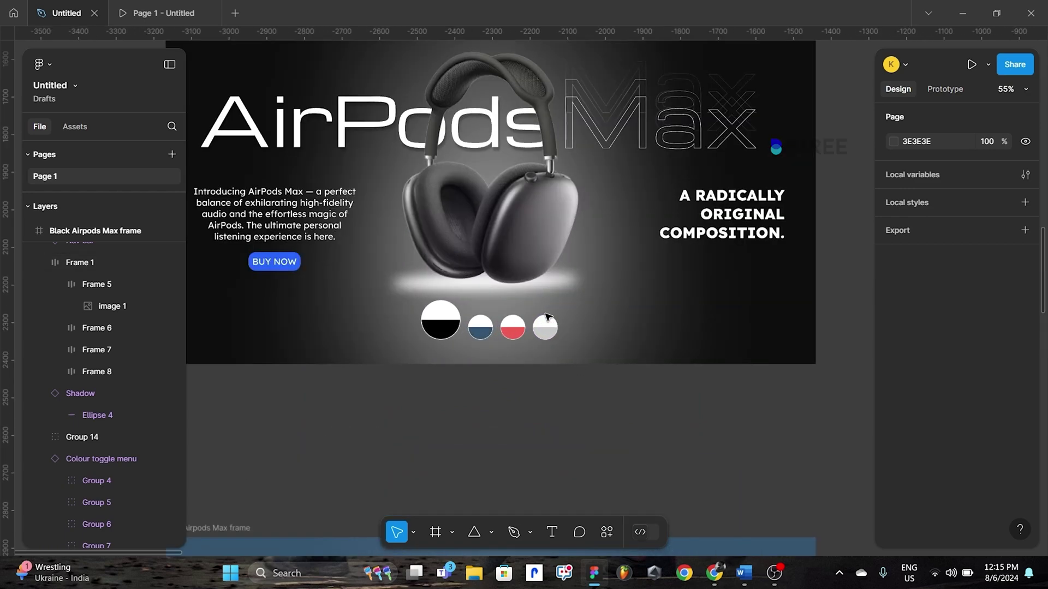
scroll(547, 317, down, 3)
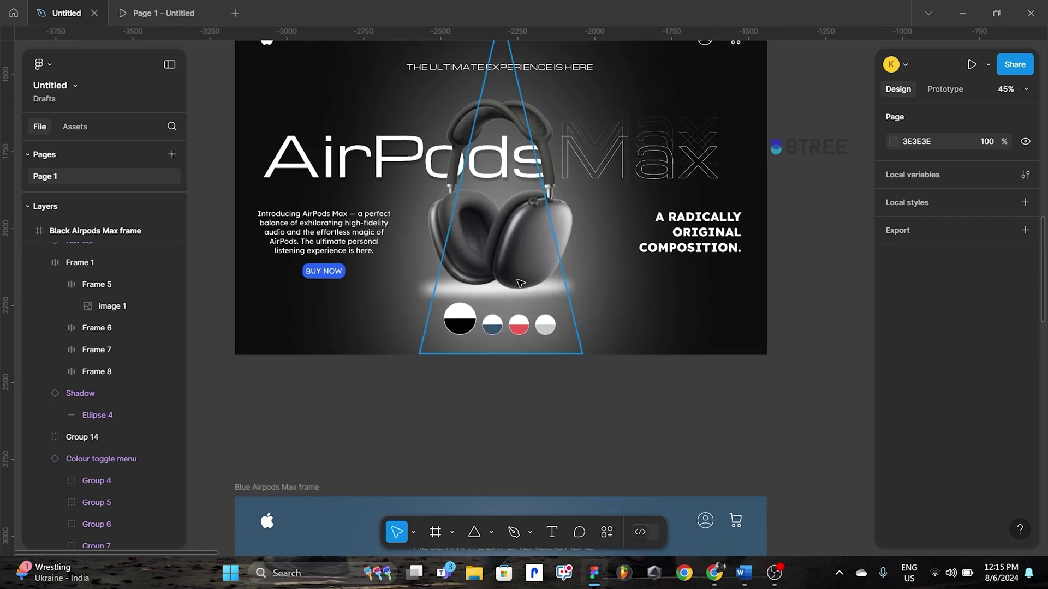
scroll(393, 257, down, 2)
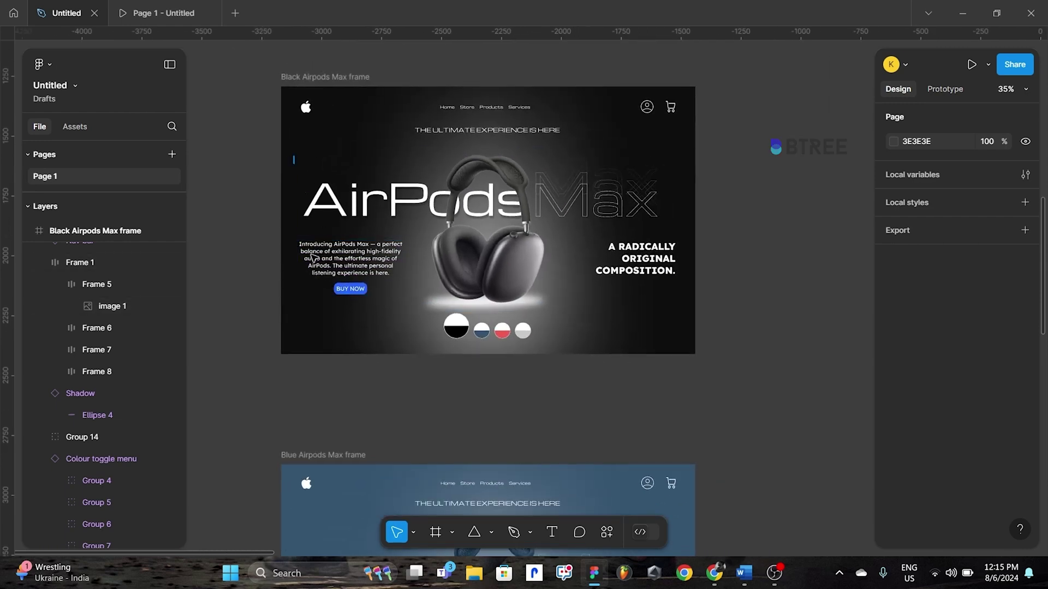
- Nudge the headline, intro text, headphones and tagline up, and raise the swatch row to Y 927
drag(294, 157, 668, 309)
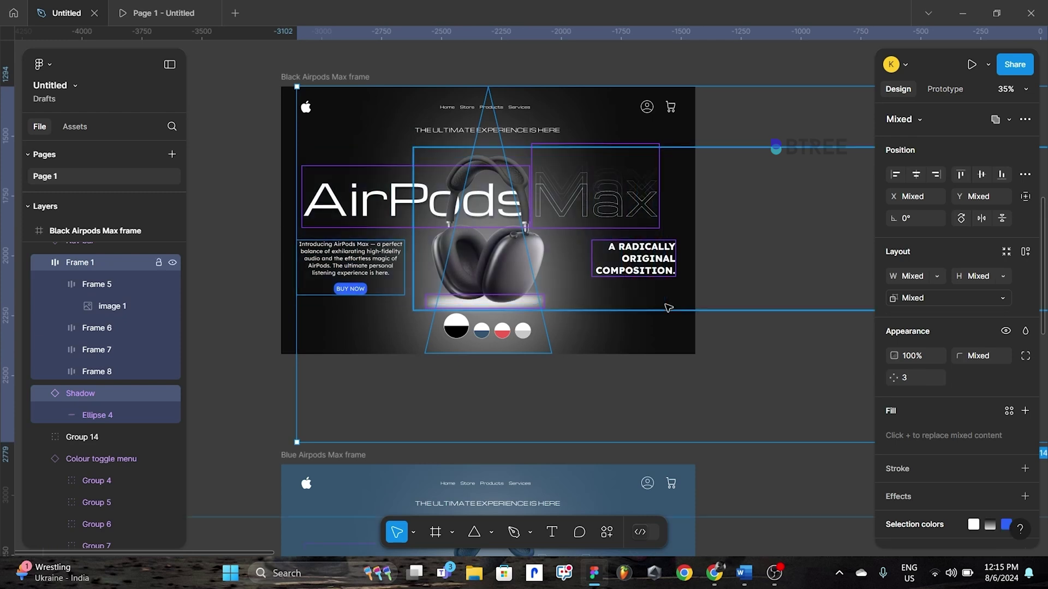
key(shift+Up)
key(shift+Up)
key(shift+Up)
key(shift+Up)
key(shift+Up)
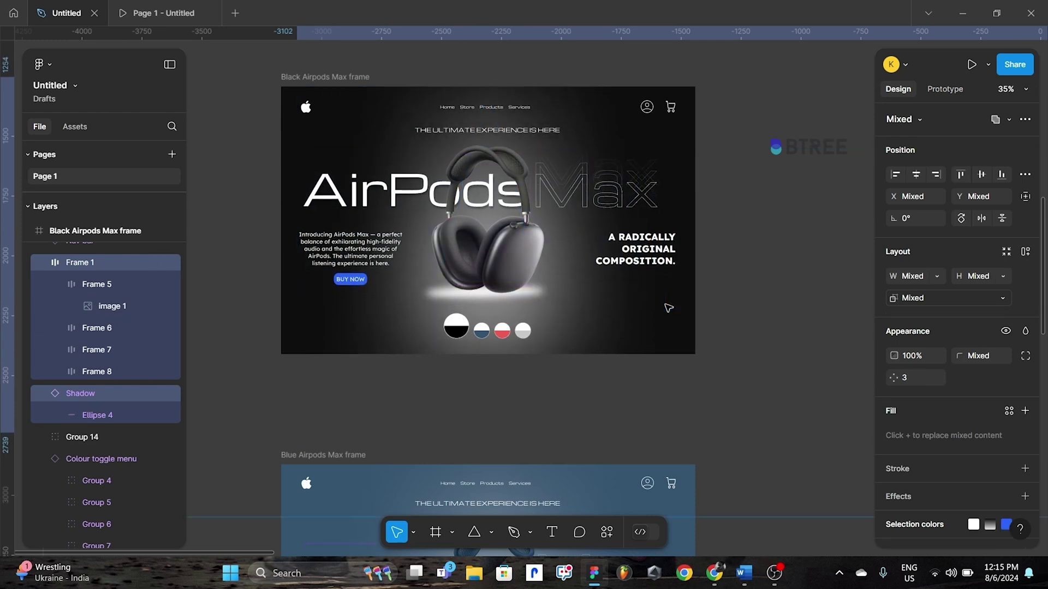
click(491, 364)
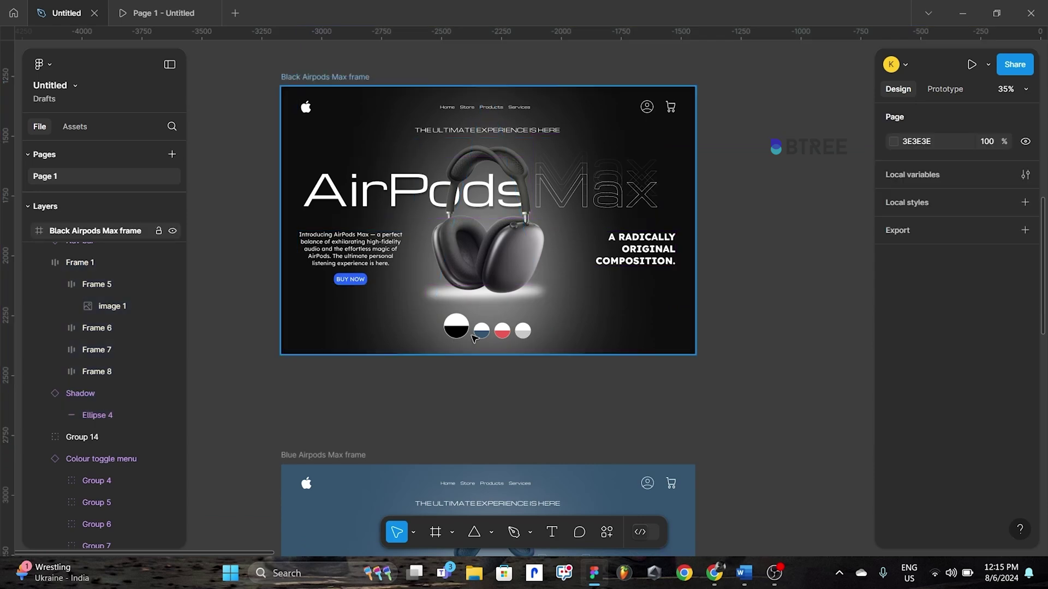
click(510, 339)
key(shift+Up)
key(shift+Up)
key(shift+Up)
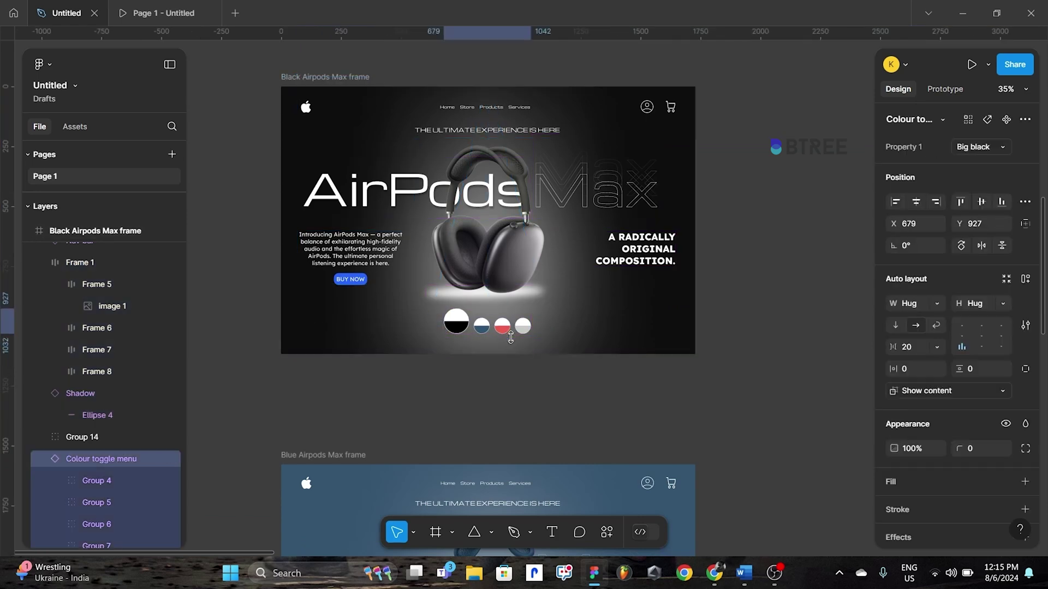
click(768, 207)
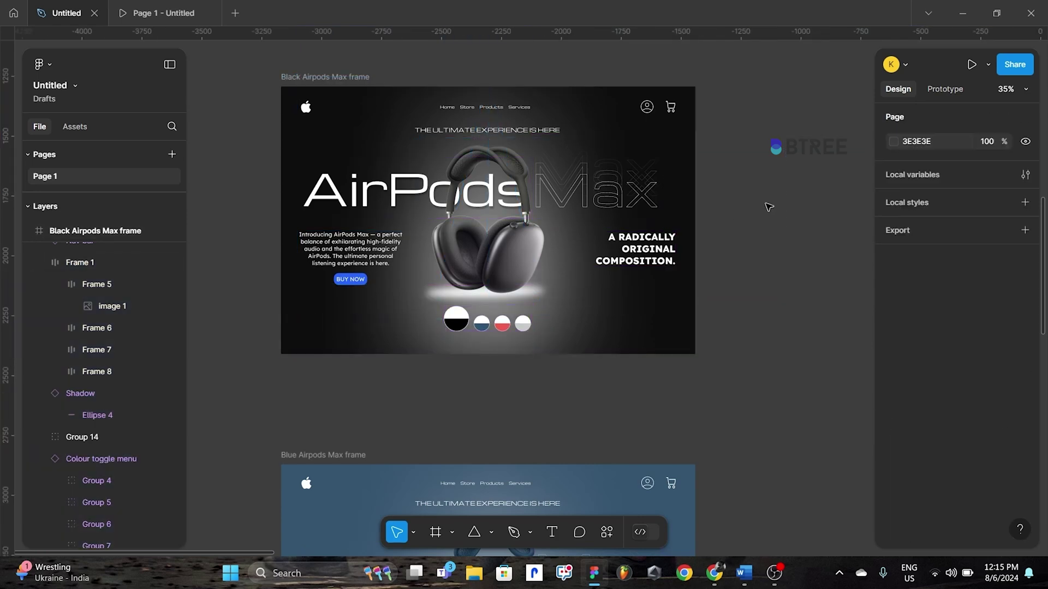
- Select the Black Airpods Max frame and zoom out to show all frames
scroll(677, 301, down, 3)
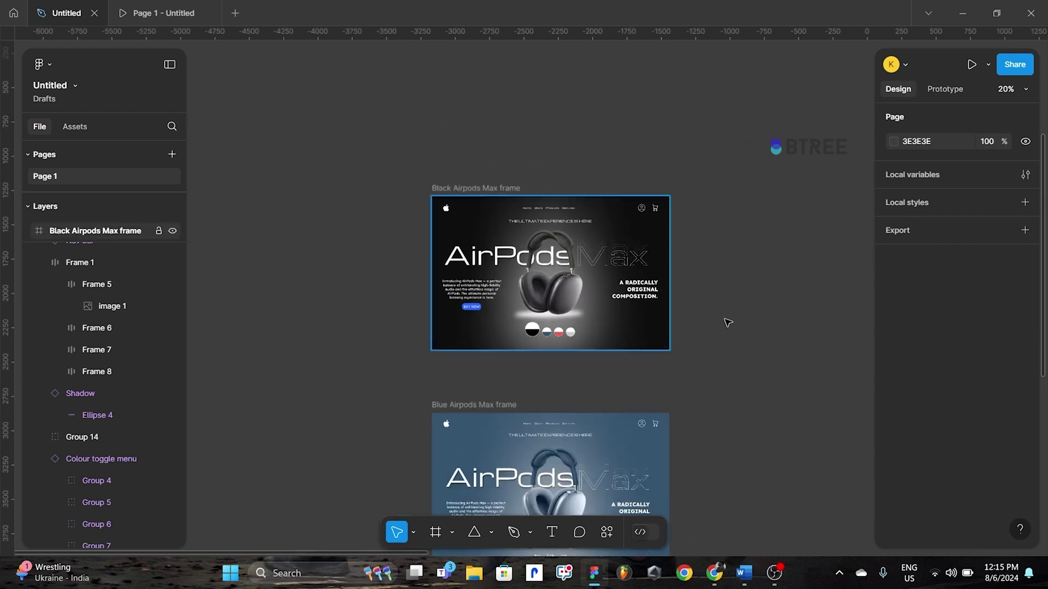
scroll(596, 241, down, 3)
scroll(596, 241, up, 3)
scroll(600, 242, up, 3)
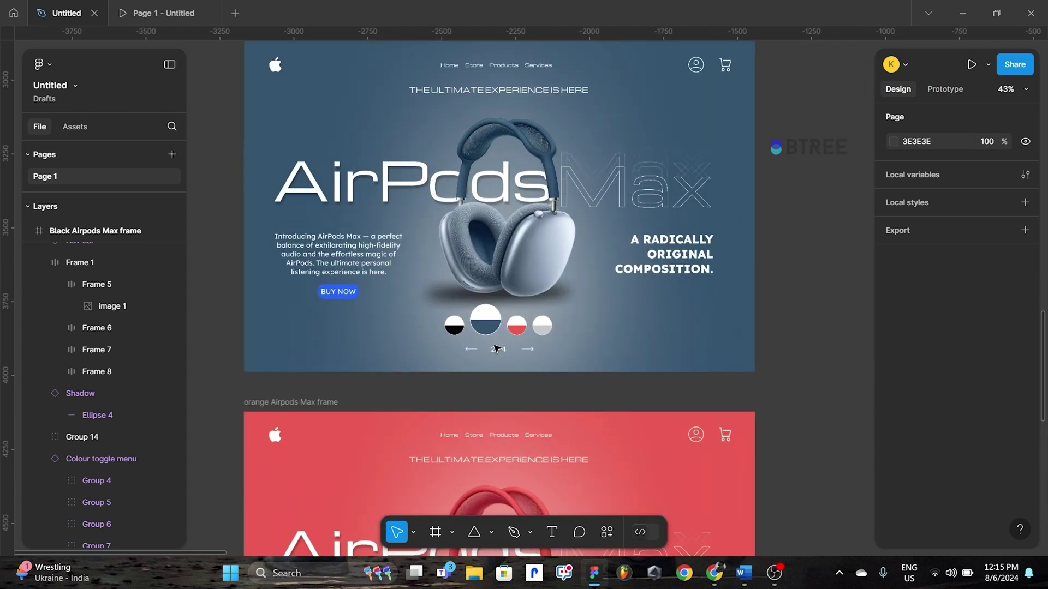
scroll(674, 250, down, 5)
scroll(674, 250, down, 3)
scroll(628, 255, up, 3)
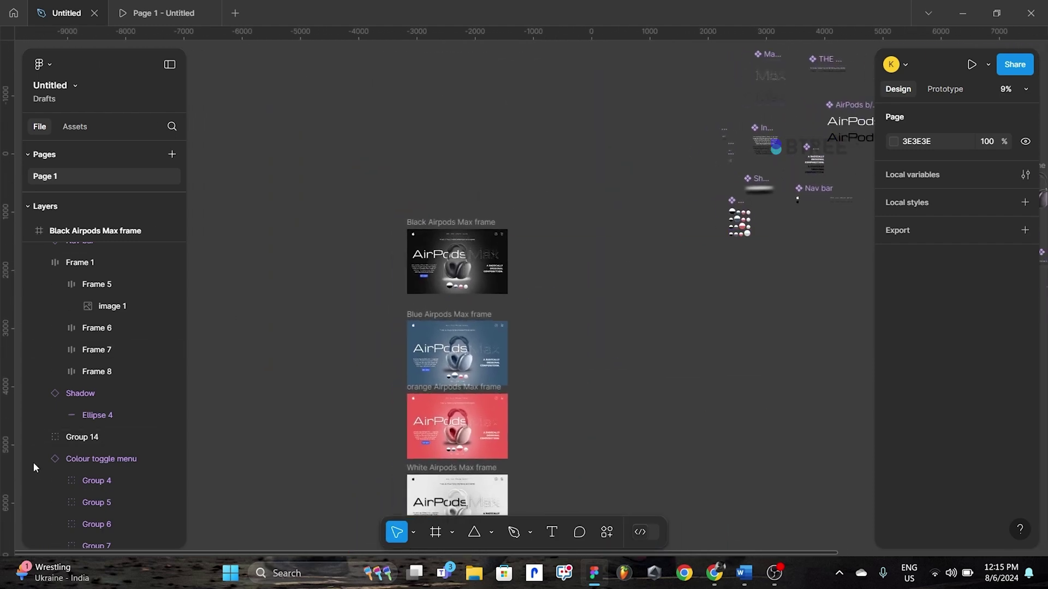
click(93, 230)
key(shift+1)
- Select Group 14, the 243 × 53 1/4 slide counter beneath the swatches at Y 1042
scroll(110, 394, down, 3)
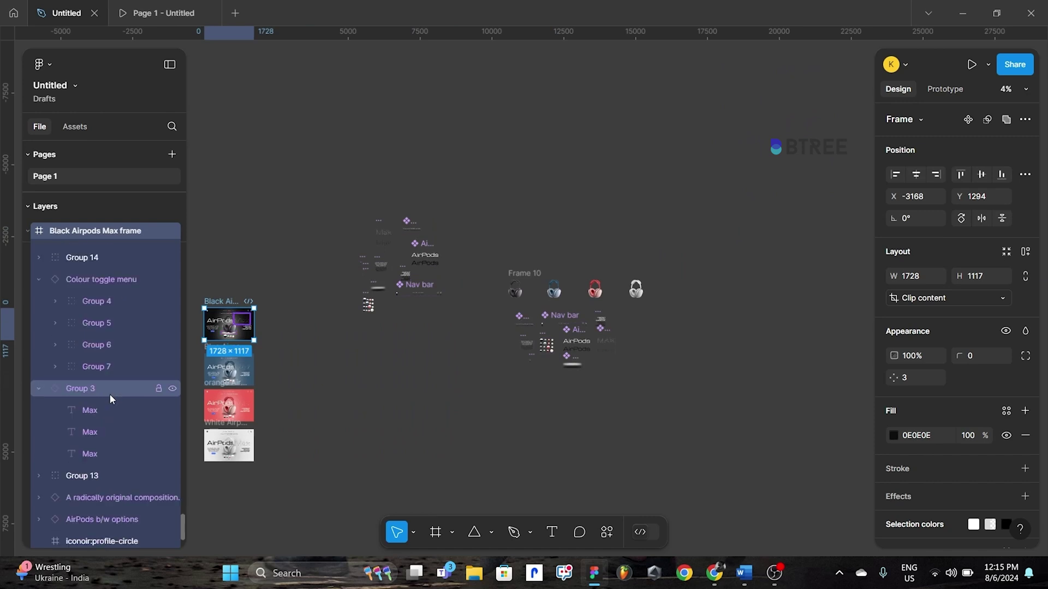
scroll(115, 387, down, 1)
scroll(413, 295, up, 5)
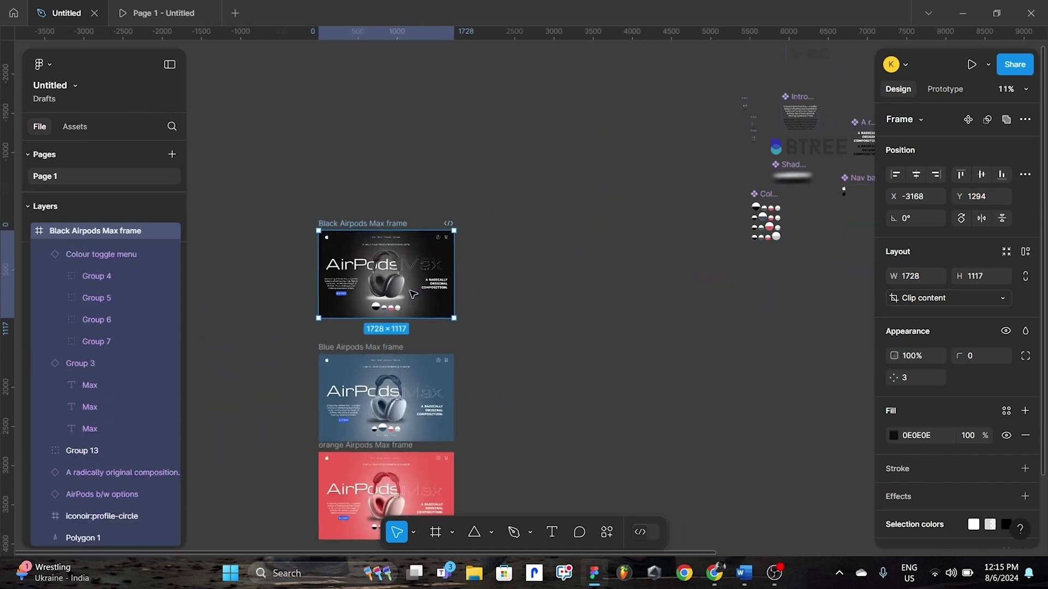
scroll(413, 295, up, 4)
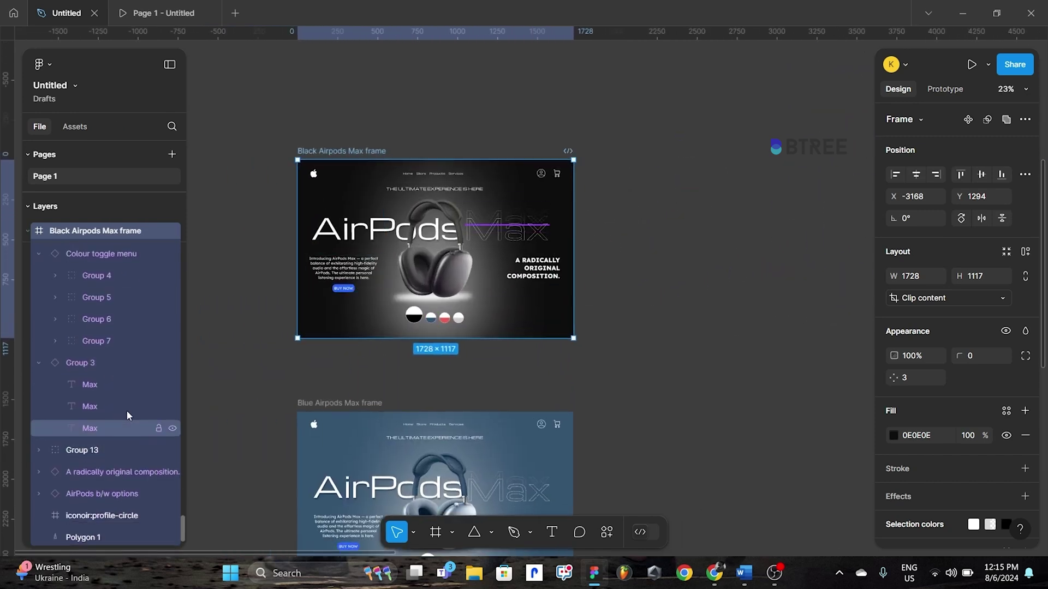
scroll(126, 410, up, 5)
scroll(126, 410, up, 5)
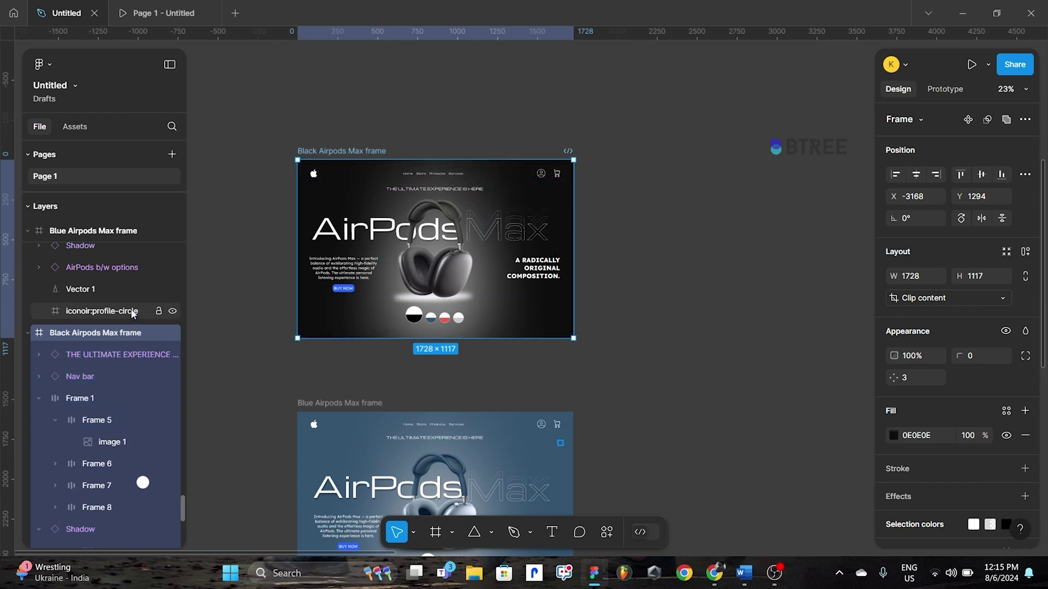
scroll(131, 309, up, 5)
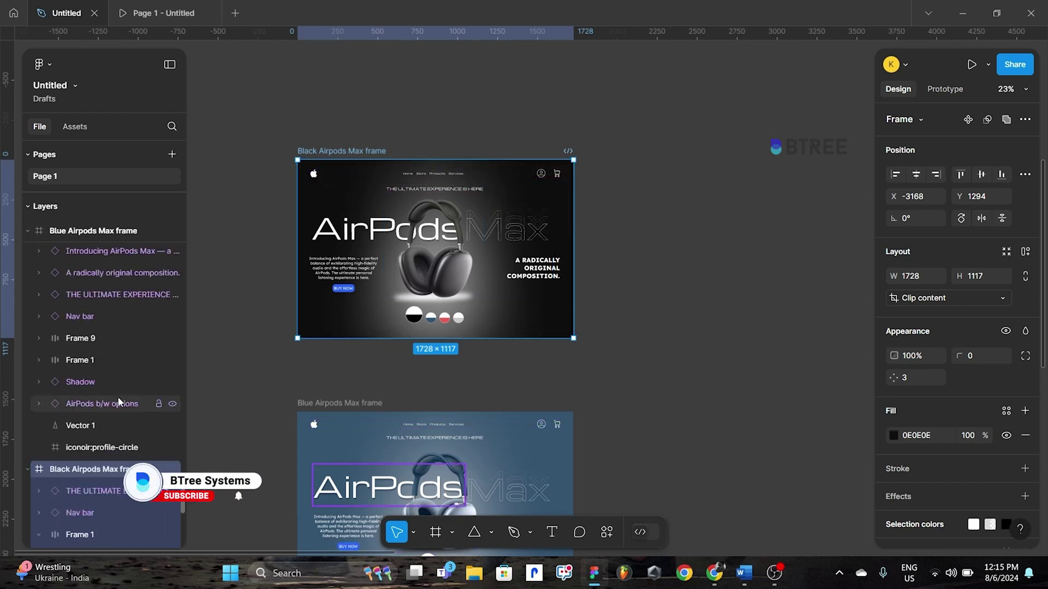
scroll(117, 402, down, 5)
scroll(112, 431, down, 2)
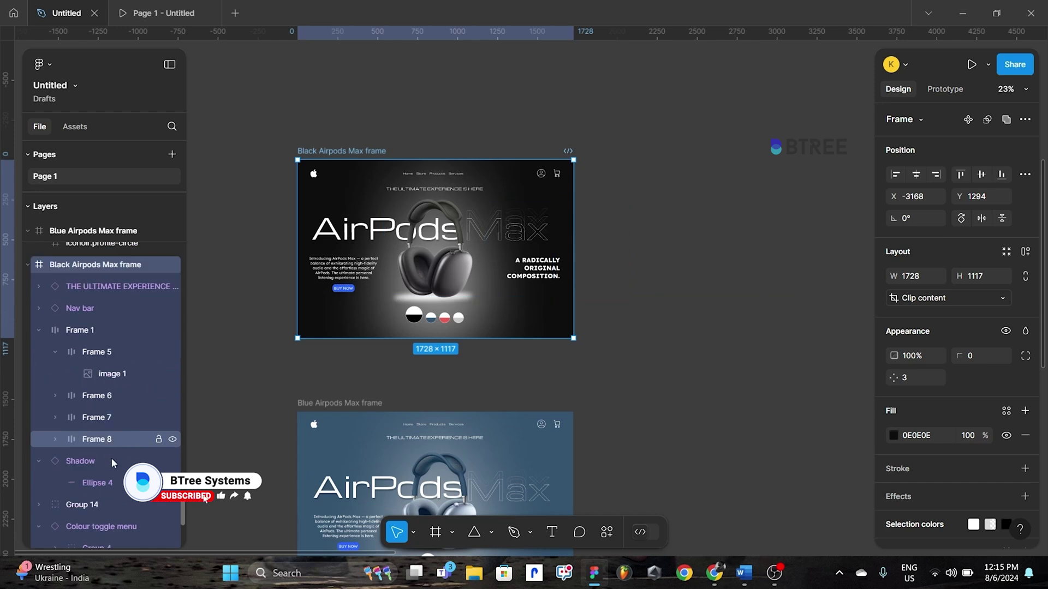
scroll(113, 472, down, 2)
scroll(102, 489, down, 1)
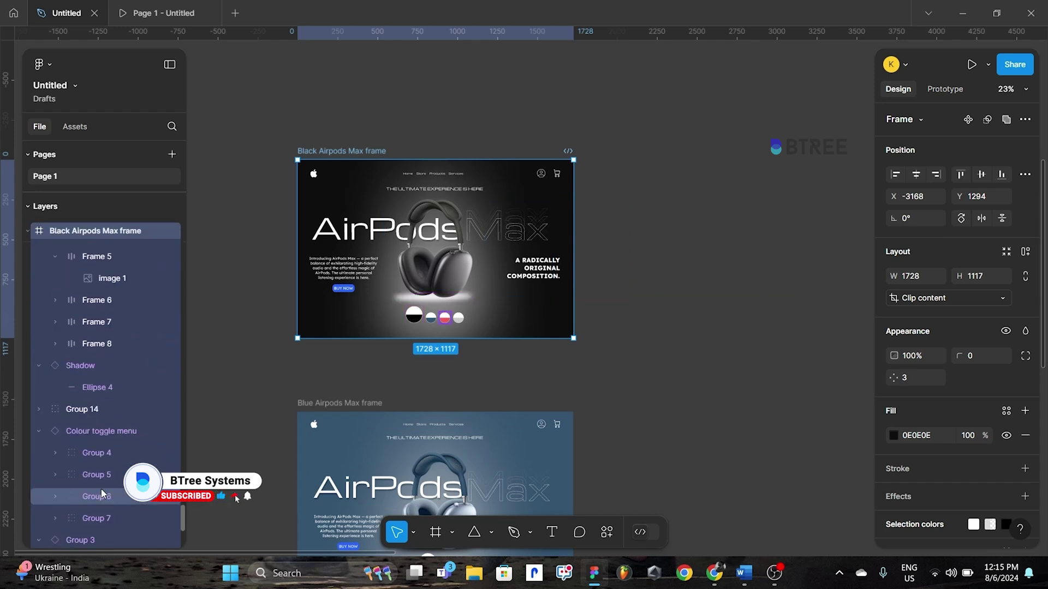
scroll(117, 366, down, 3)
click(114, 299)
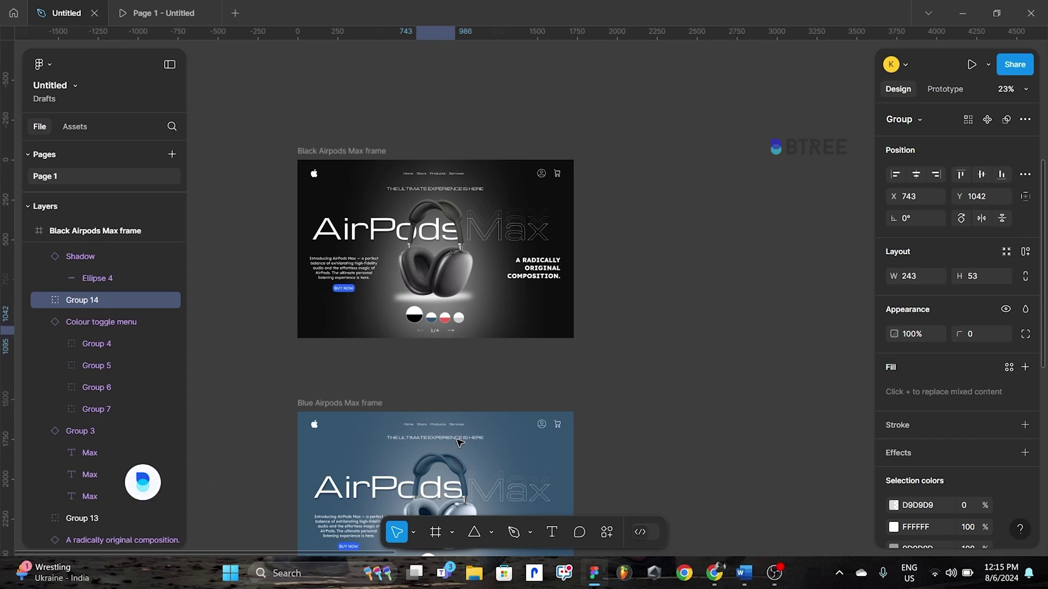
ctrl+scroll(413, 366, up, 3)
ctrl+scroll(413, 365, up, 2)
ctrl+scroll(413, 369, up, 2)
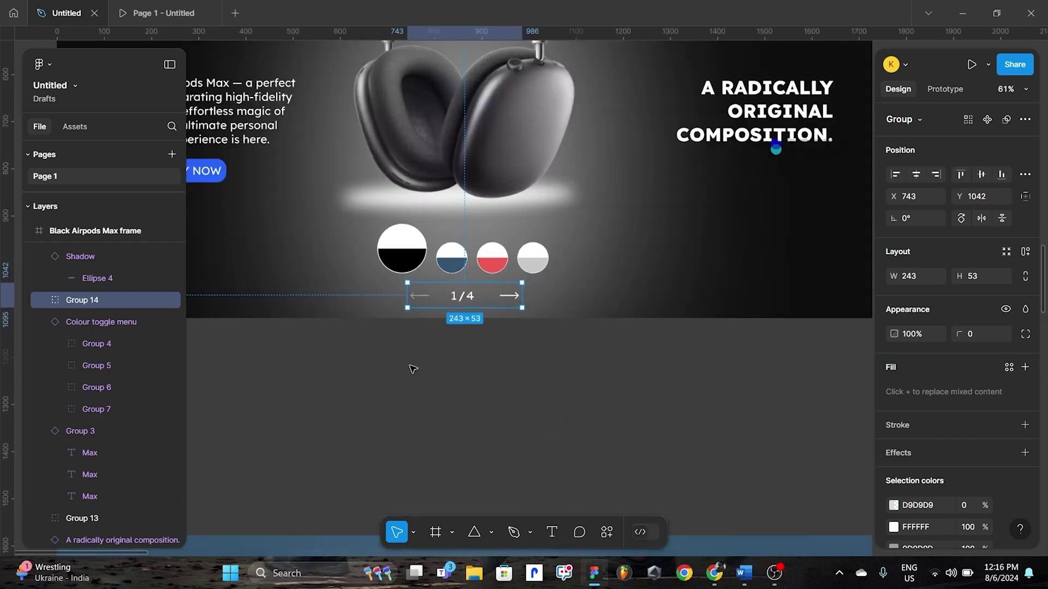
click(538, 358)
ctrl+scroll(538, 358, down, 3)
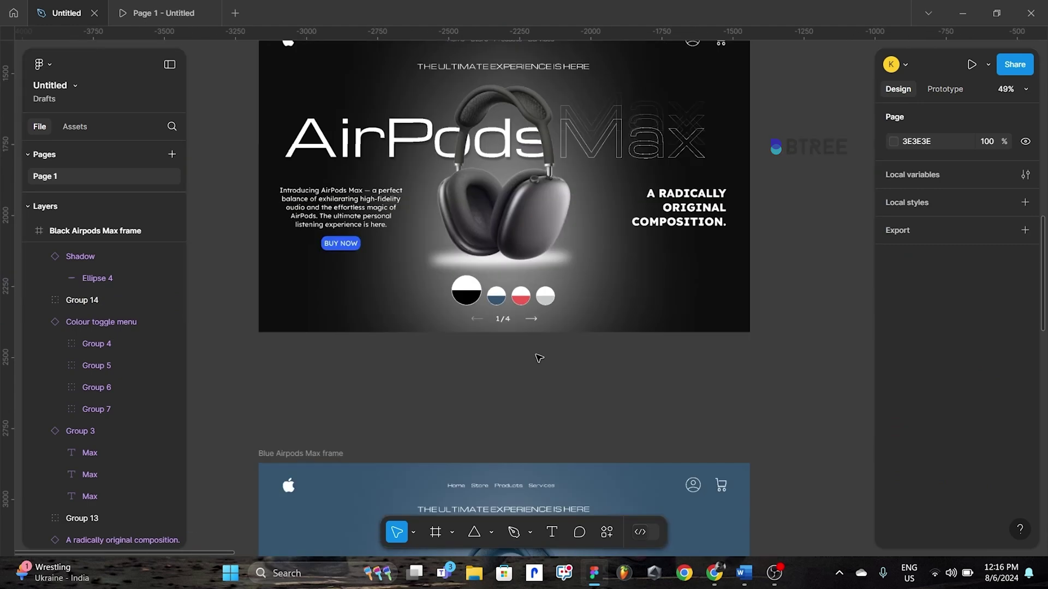
ctrl+scroll(539, 358, up, 1)
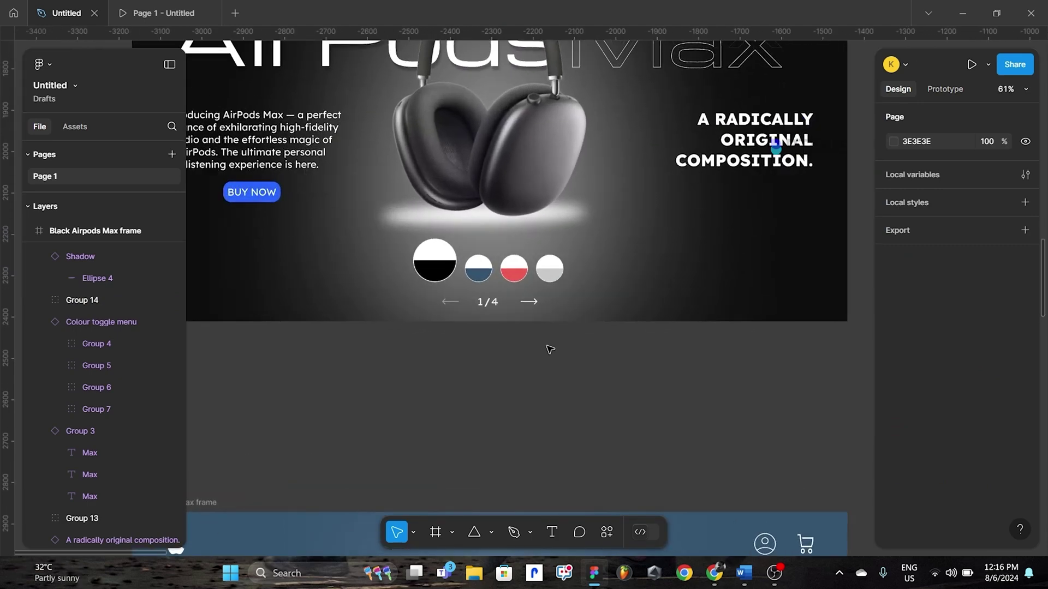
ctrl+scroll(547, 346, down, 3)
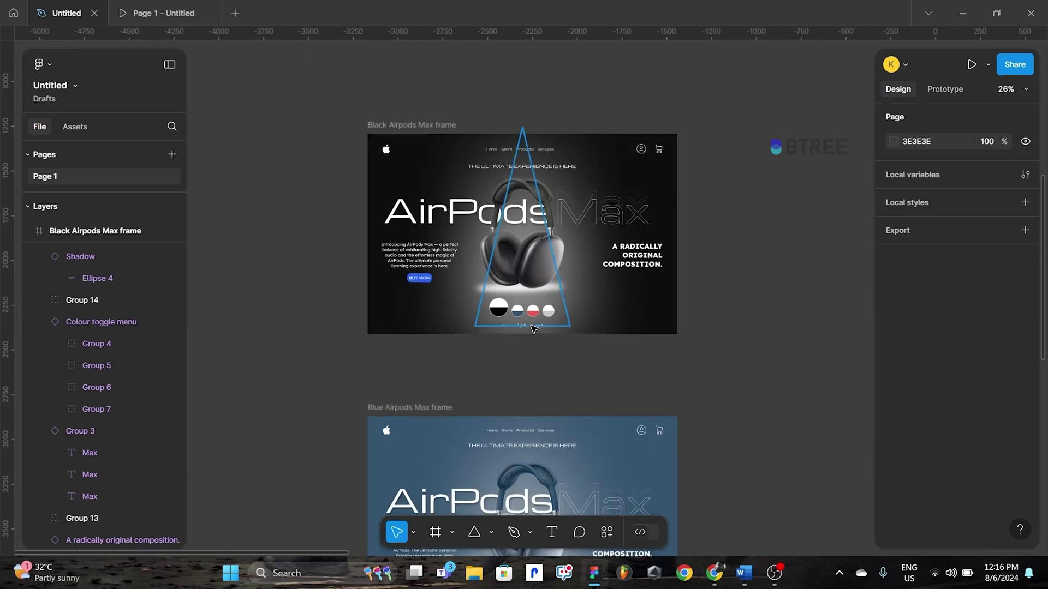
click(533, 327)
scroll(120, 351, up, 1)
scroll(120, 351, up, 3)
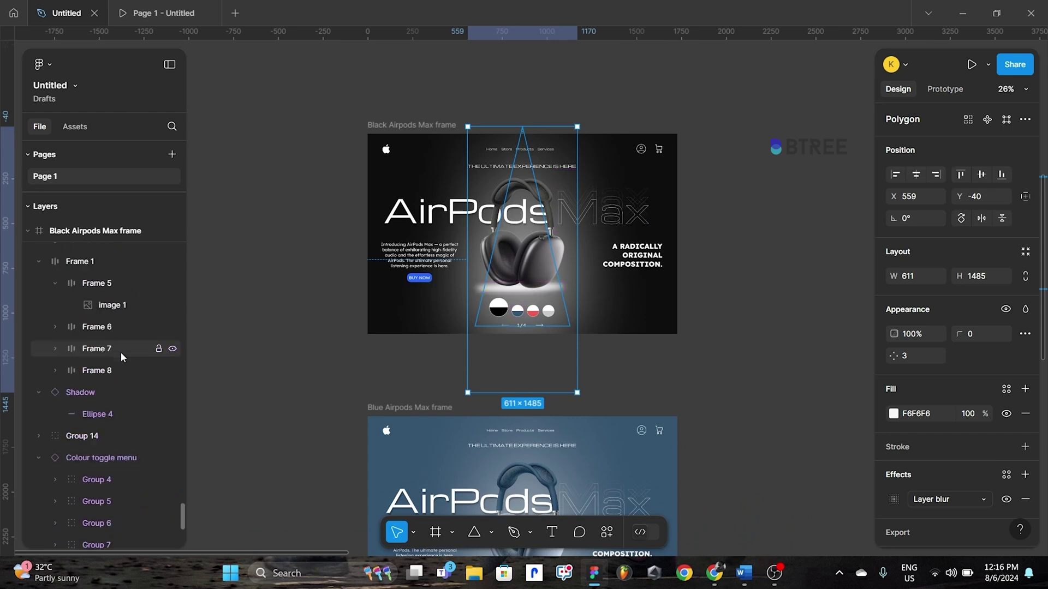
scroll(120, 351, down, 4)
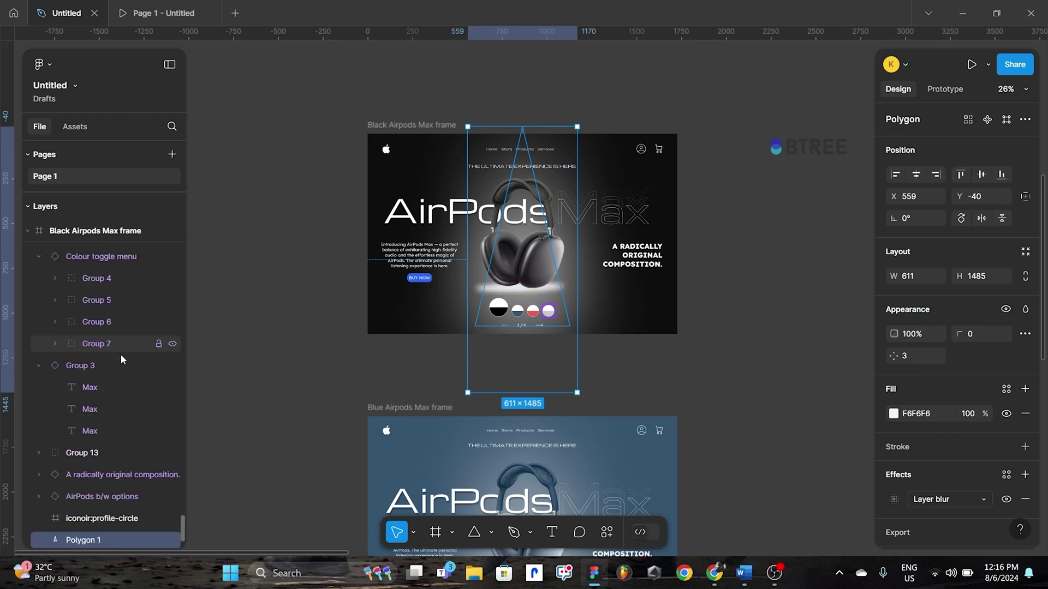
click(97, 451)
scroll(106, 328, up, 4)
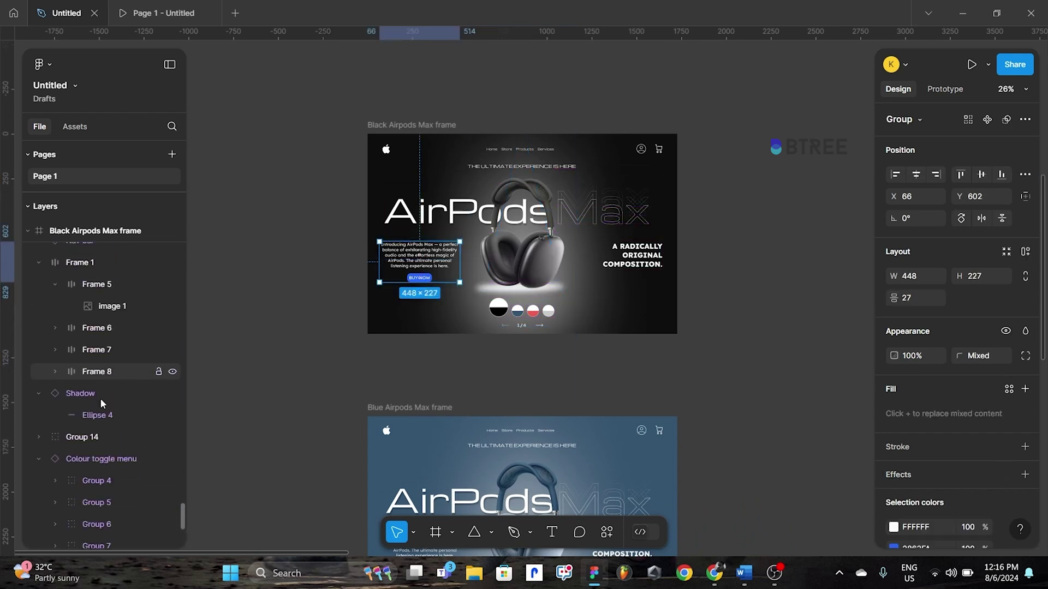
click(100, 437)
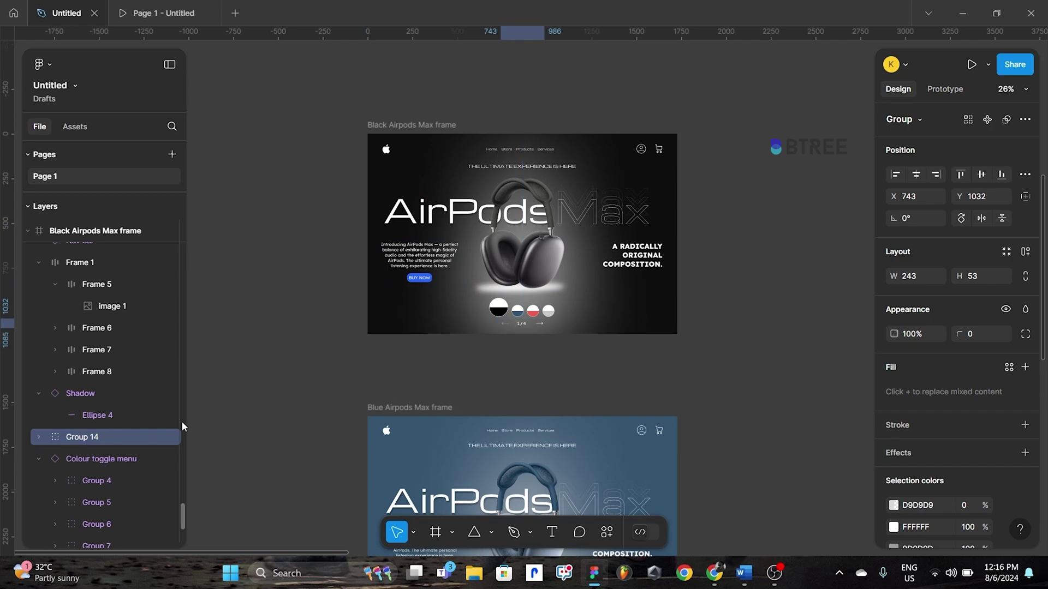
click(745, 269)
scroll(745, 268, down, 2)
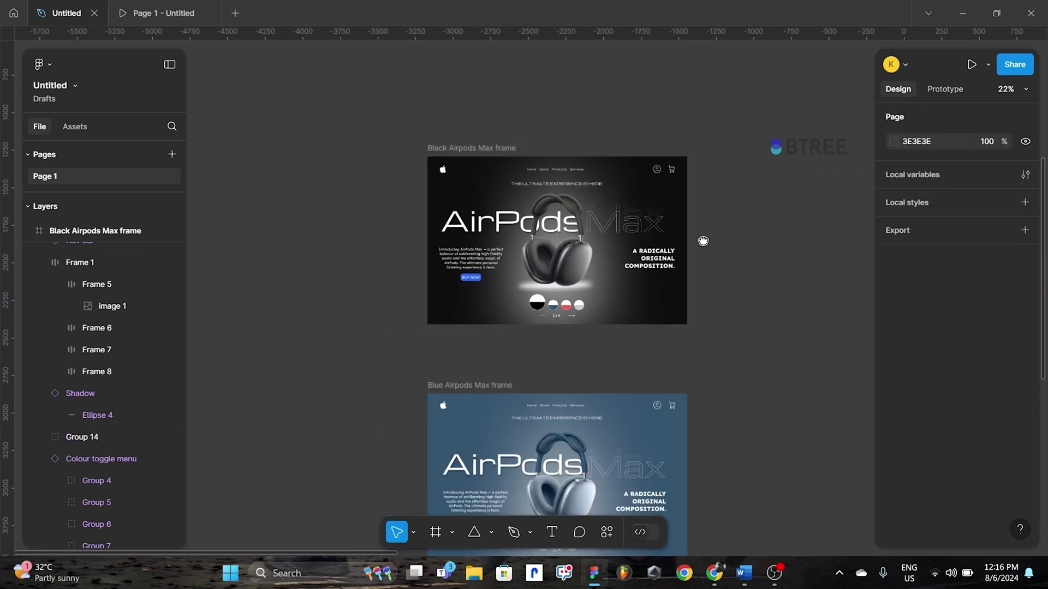
scroll(687, 213, down, 3)
scroll(687, 214, up, 3)
scroll(709, 245, up, 2)
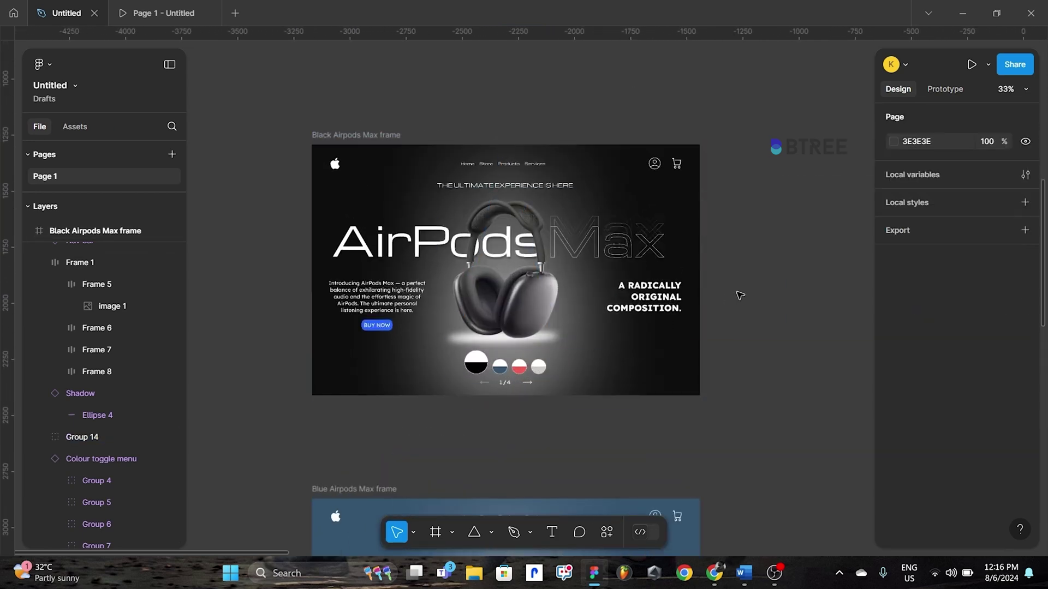
- Duplicate the Black Airpods Max frame with Ctrl+D and place the copy below the original
click(343, 139)
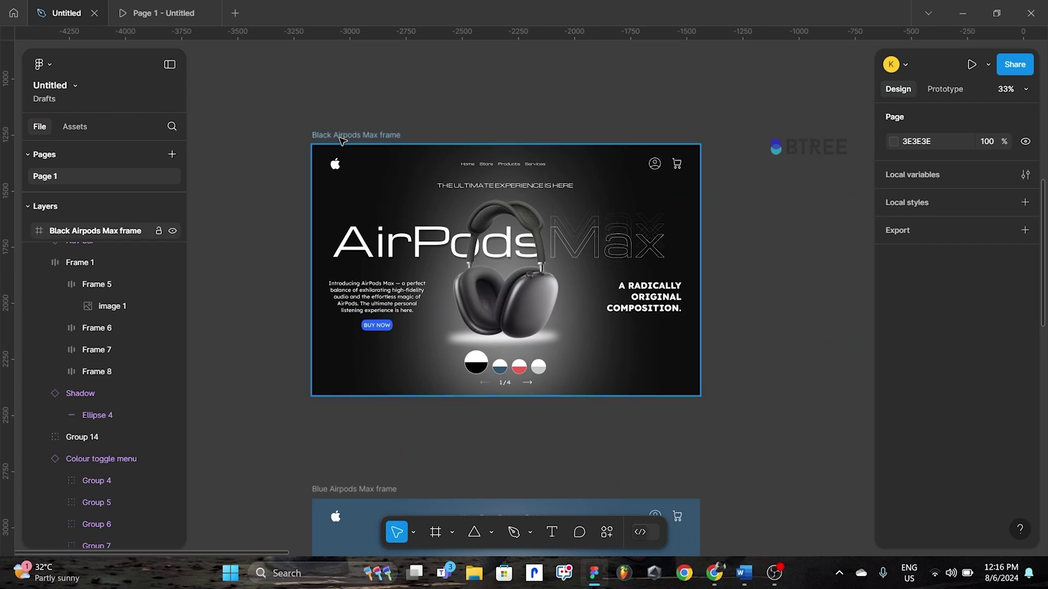
scroll(493, 235, down, 2)
drag(494, 236, 293, 127)
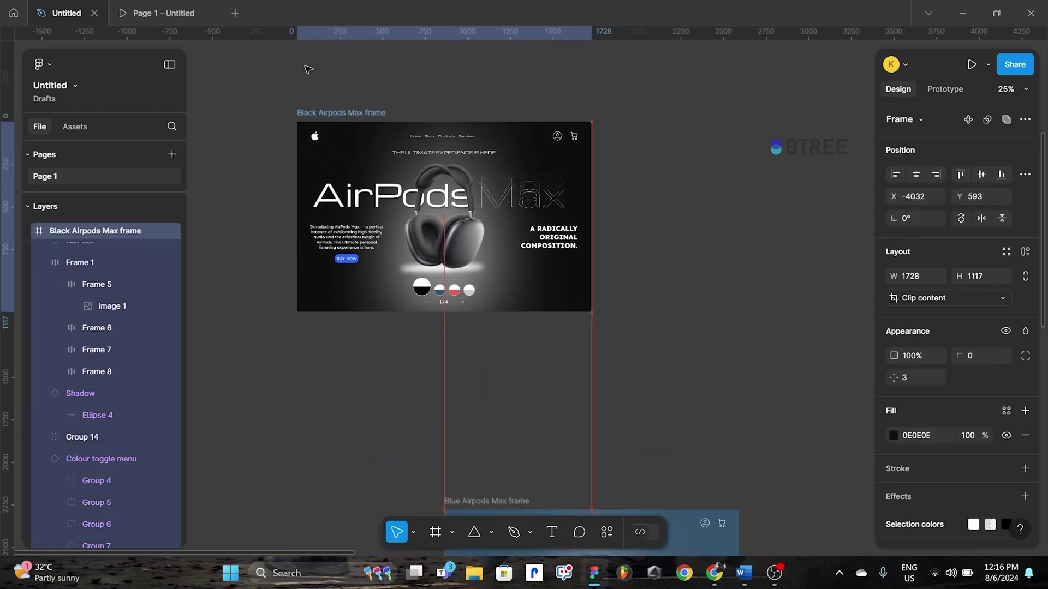
scroll(304, 134, down, 2)
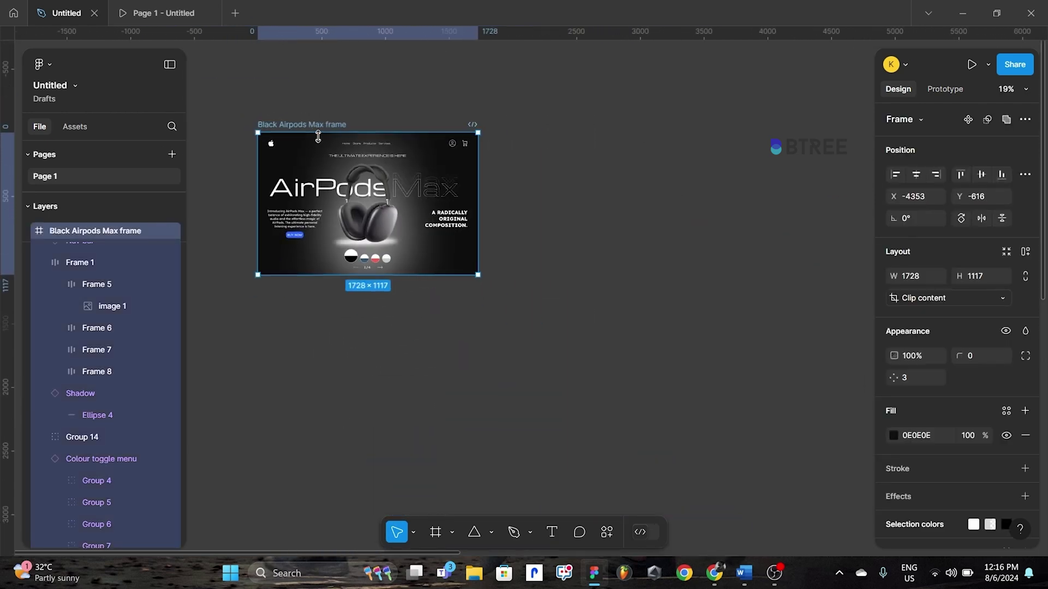
click(365, 108)
click(329, 126)
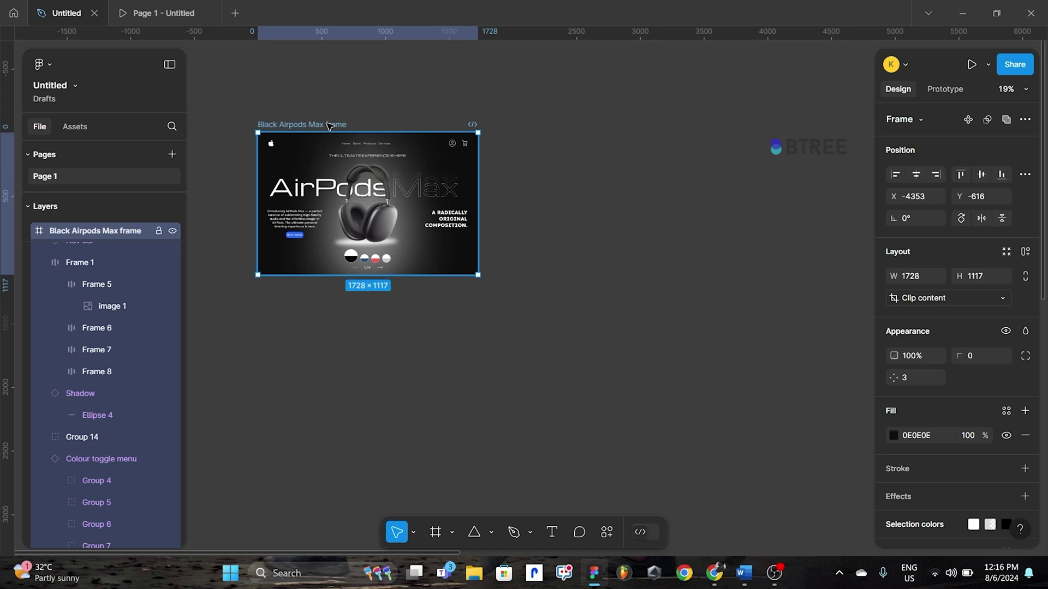
key(ctrl+d)
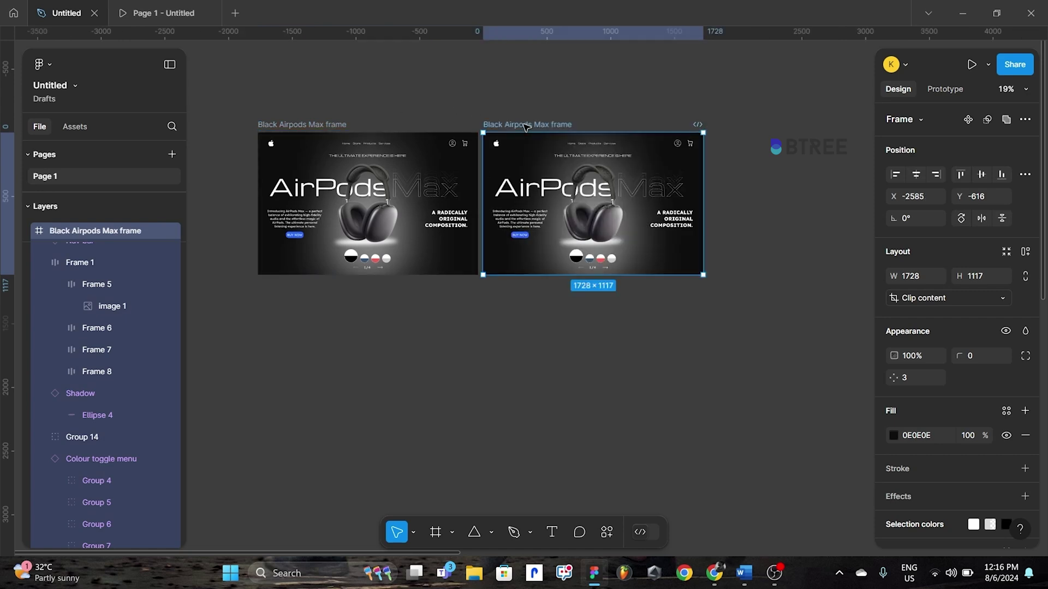
drag(526, 126, 300, 294)
- Shift the copy's Frame 1 carousel left until the blue AirPods Max slide shows
scroll(317, 239, down, 2)
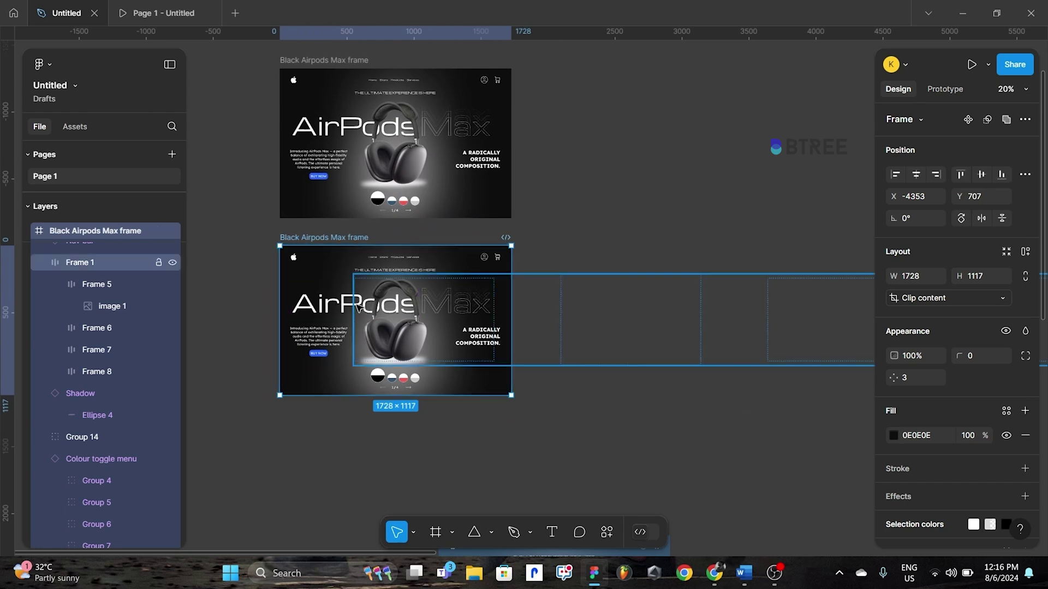
click(421, 341)
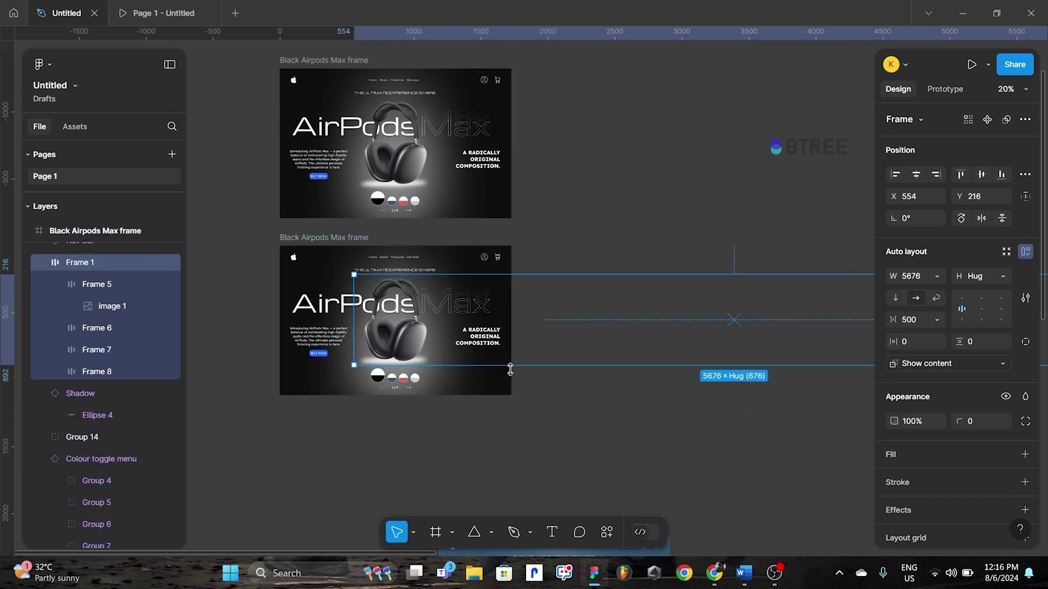
key(shift+Left)
key(shift+Left)
key(shift+Left)
key(shift+Left)
key(shift+Left)
key(shift+Left)
key(shift+Left)
key(shift+Left)
key(shift+Left)
key(shift+Left)
key(shift+Left)
key(shift+Left)
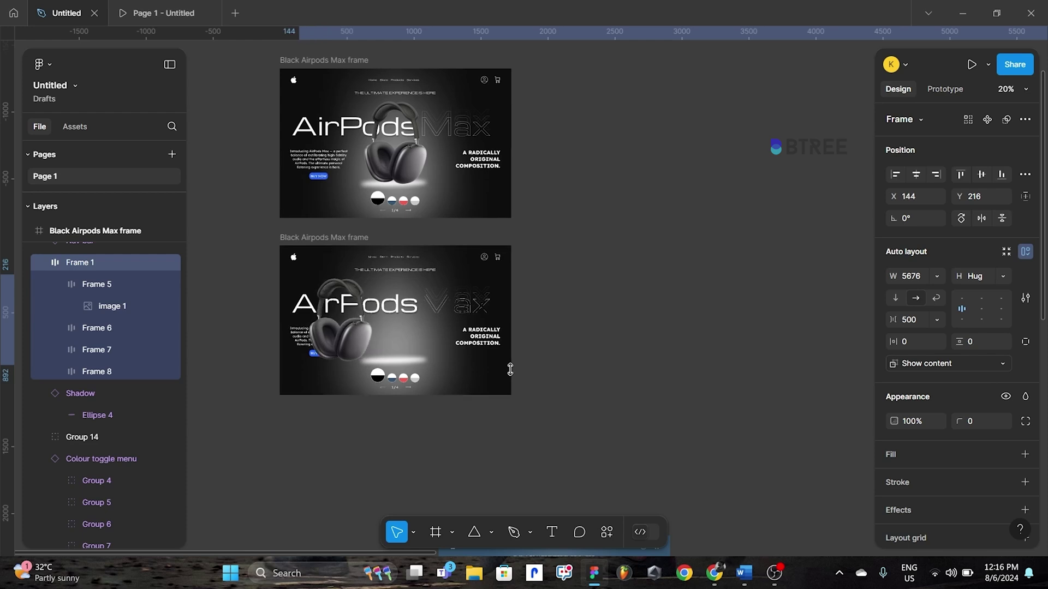
key(shift+Left)
key(shift+Left)
key(shift+Left)
key(shift+Left)
key(shift+Left)
key(shift+Left)
key(shift+Left)
key(shift+Left)
key(shift+Left)
key(shift+Left)
key(shift+Left)
key(shift+Left)
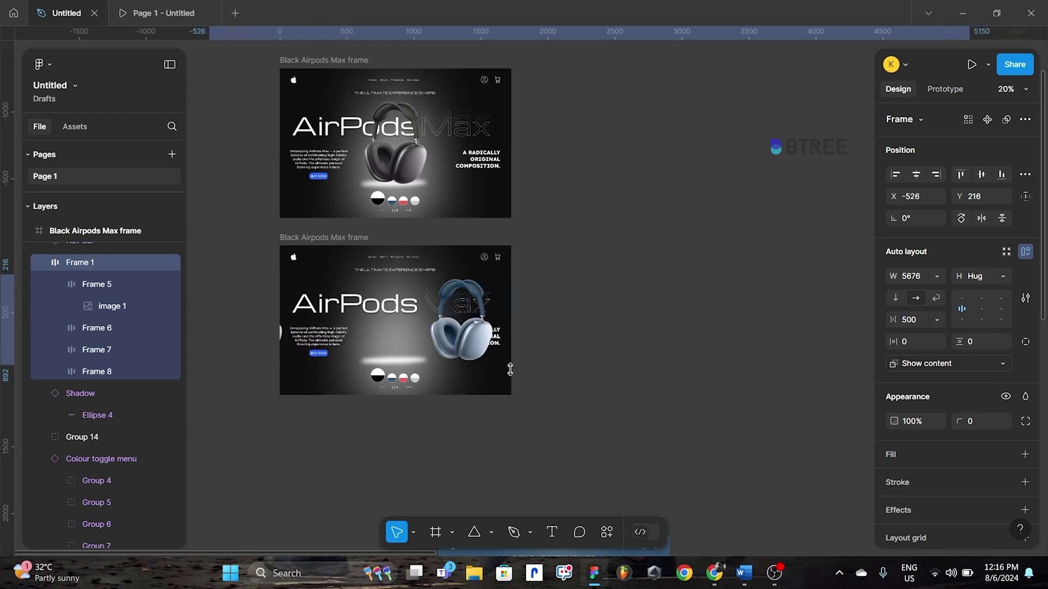
key(shift+Left)
key(shift+Left)
key(shift+Left)
key(shift+Left)
key(shift+Left)
key(shift+Left)
key(shift+Left)
key(shift+Left)
key(shift+Left)
key(shift+Left)
key(shift+Left)
key(shift+Left)
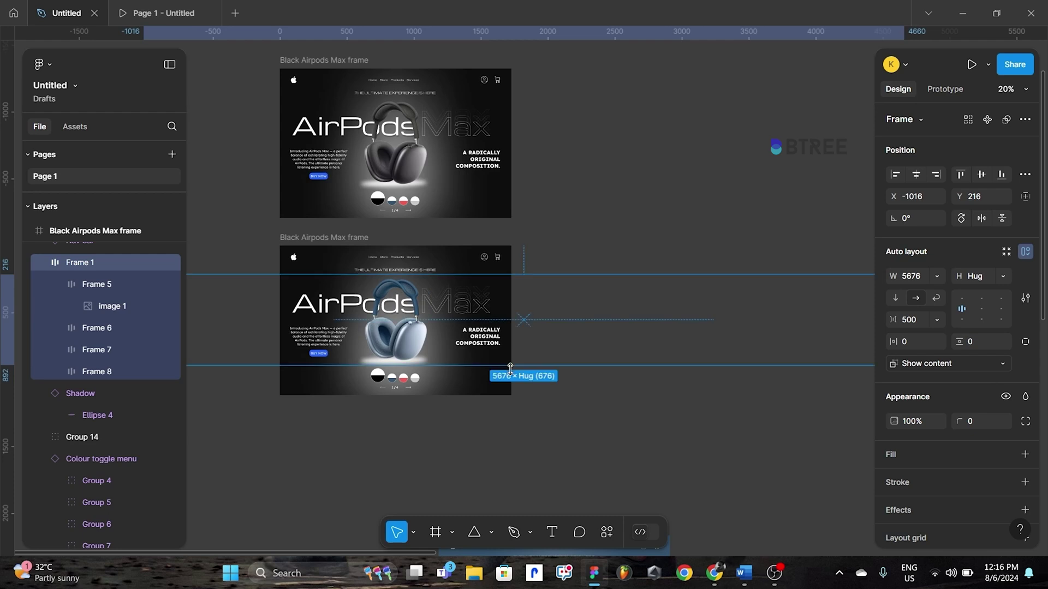
key(shift+Left)
drag(510, 370, 510, 369)
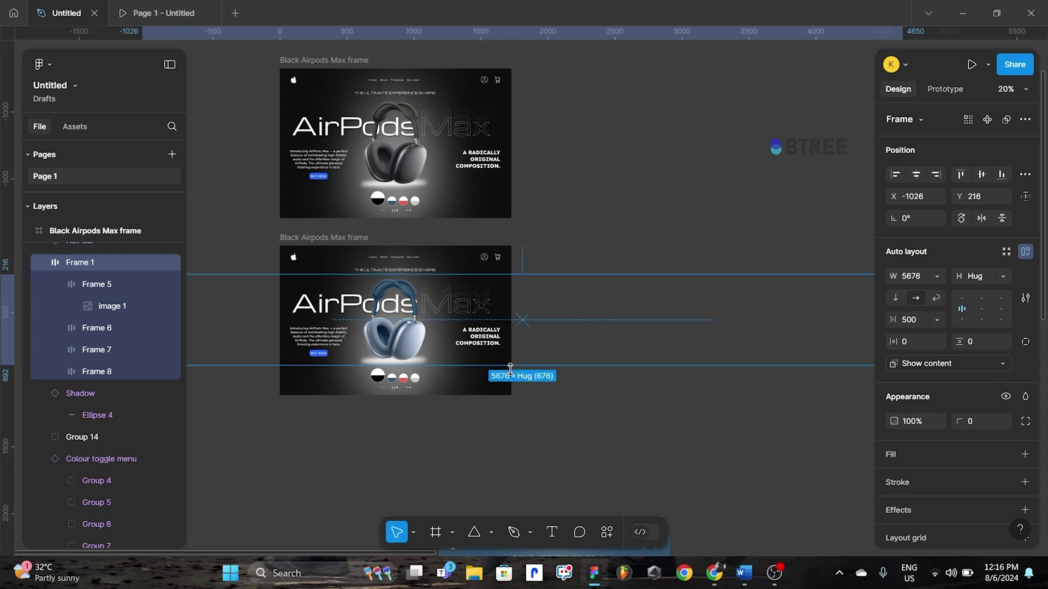
key(shift+Right)
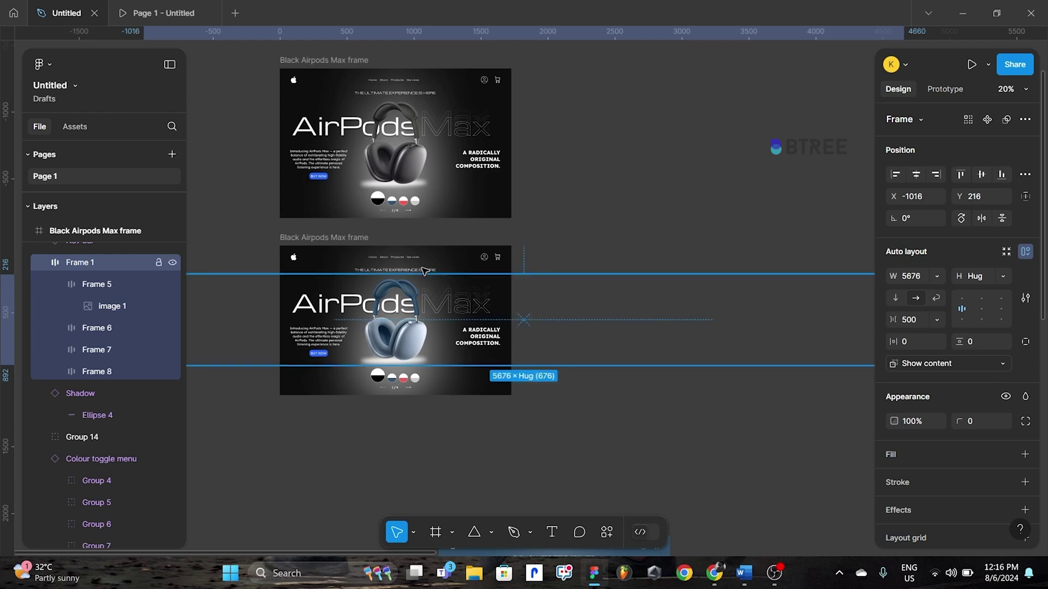
click(346, 239)
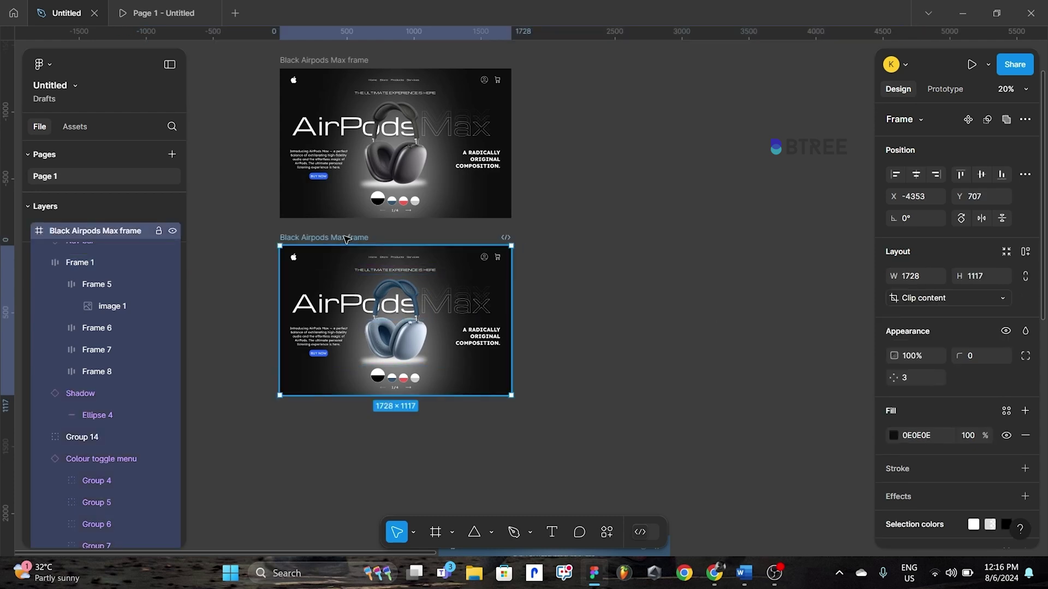
- Fill the copied frame with the blue-grey sampled from the headphones via the eyedropper
click(894, 436)
click(730, 402)
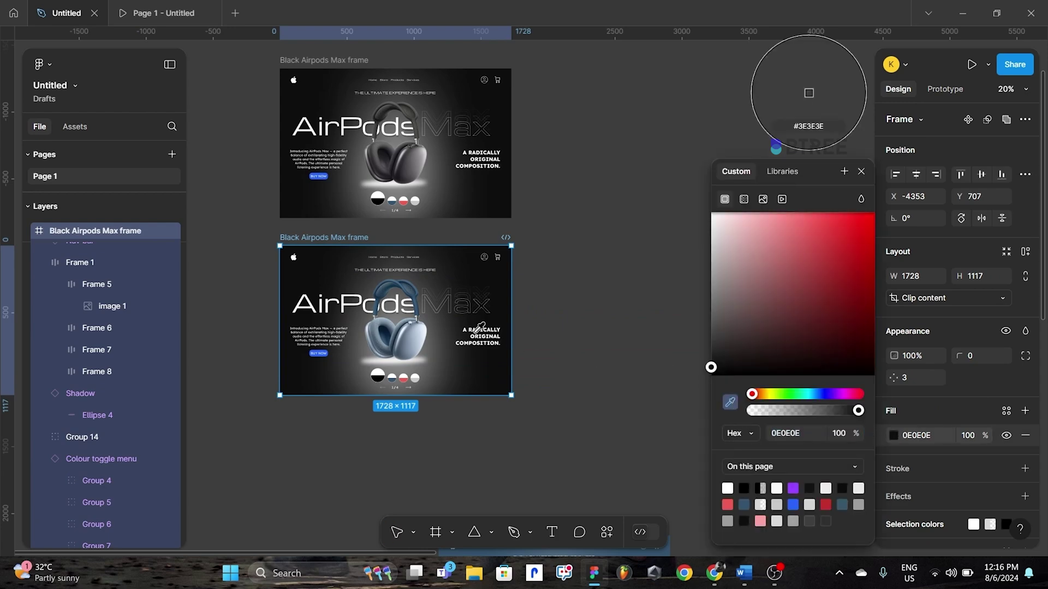
scroll(414, 299, up, 2)
scroll(414, 299, up, 1)
scroll(414, 299, up, 2)
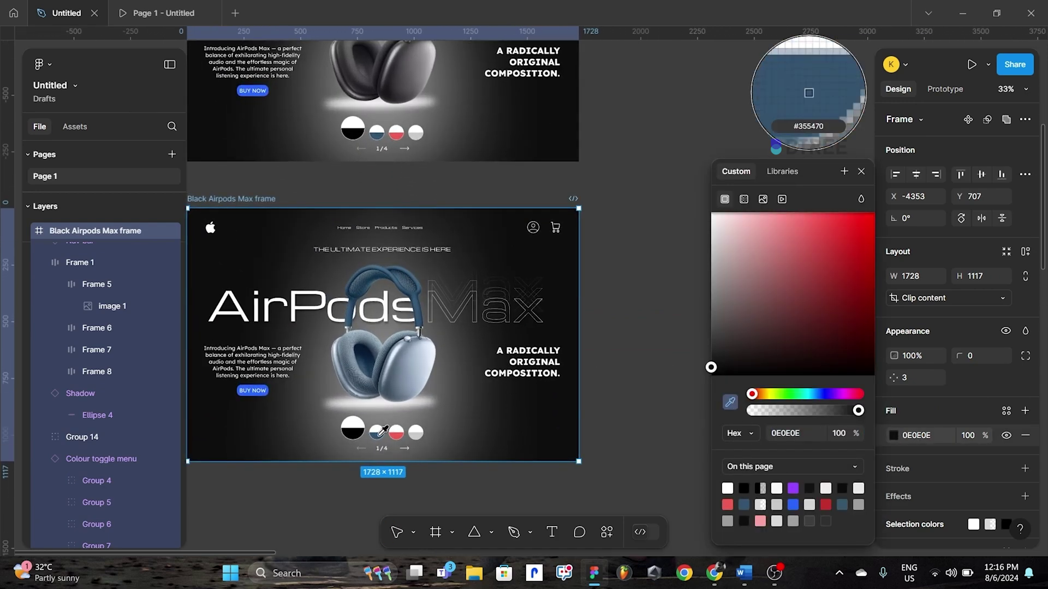
click(376, 424)
click(717, 148)
scroll(671, 175, down, 2)
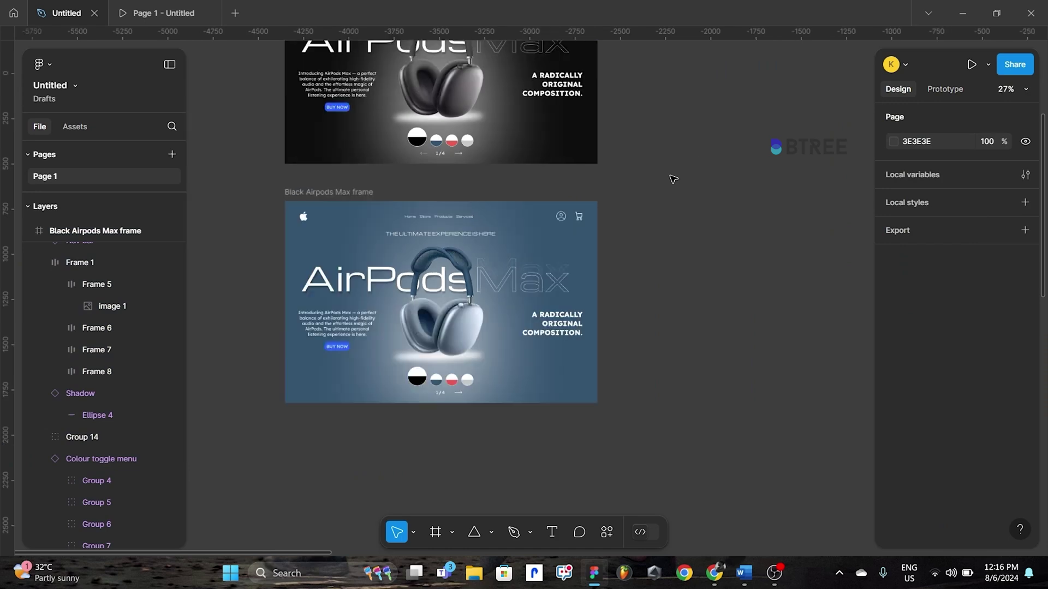
scroll(671, 175, down, 2)
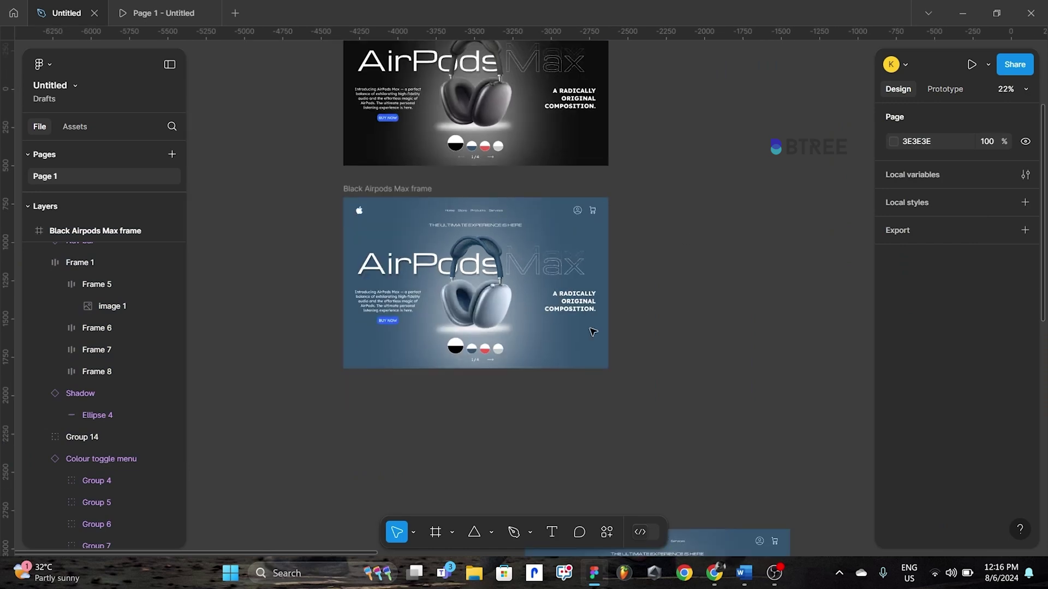
- Switch the copy's Colour toggle menu to the Big blue variant
click(480, 355)
click(985, 151)
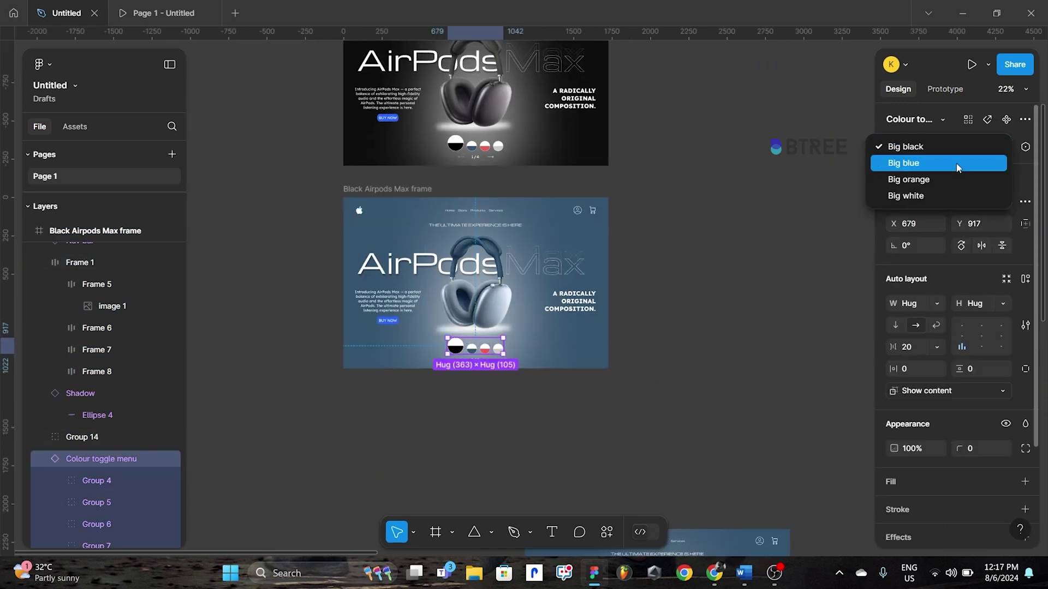
key(Return)
scroll(754, 356, down, 1)
scroll(753, 355, down, 2)
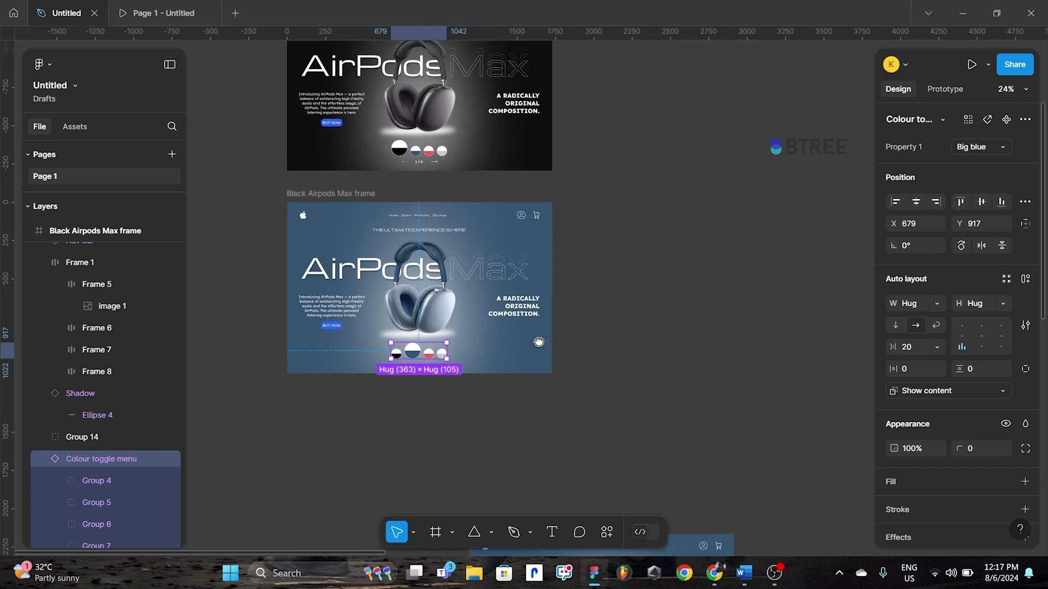
scroll(525, 339, down, 2)
scroll(525, 339, right, 5)
- Select the colour toggle instance in the blue AirPods frame
scroll(514, 326, up, 2)
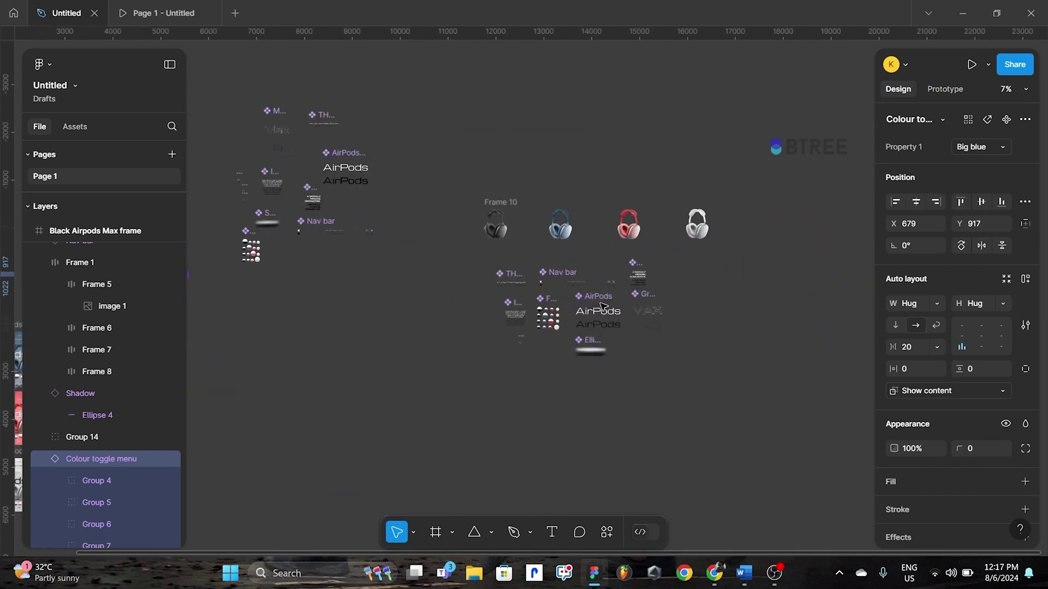
click(517, 315)
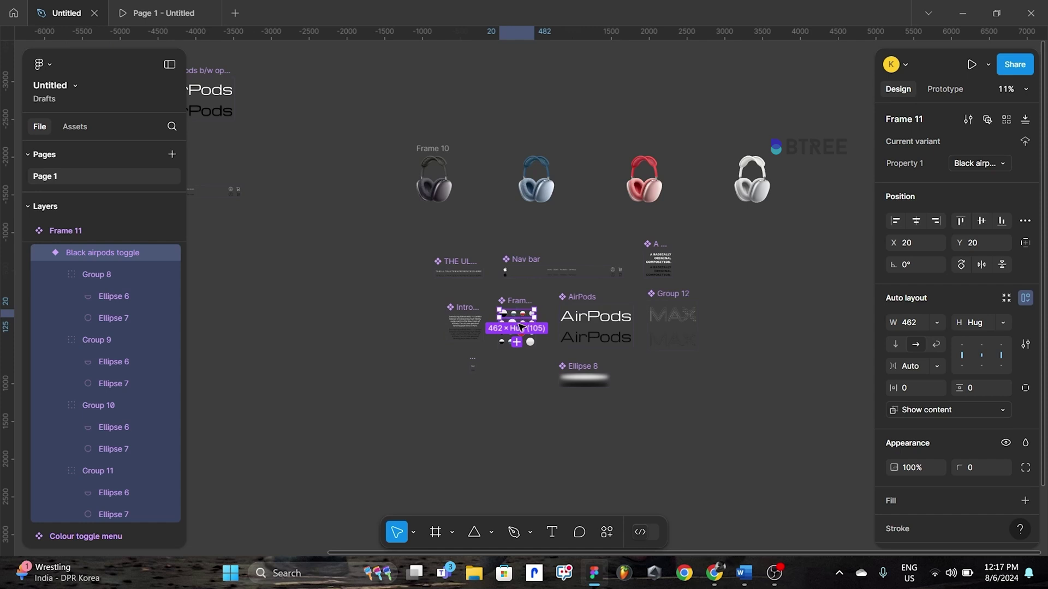
scroll(518, 322, up, 3)
scroll(518, 322, up, 2)
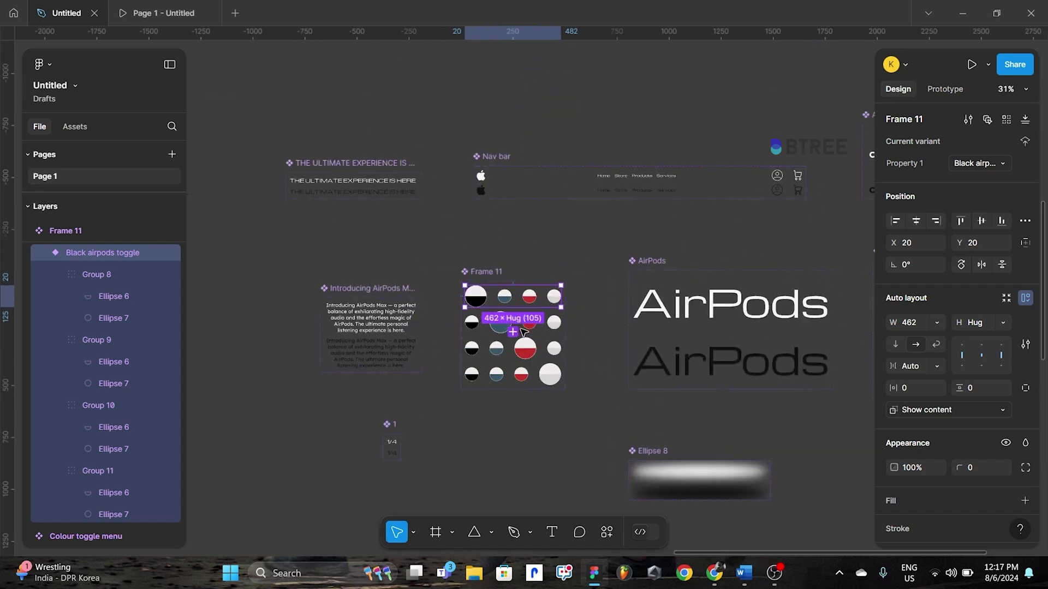
click(540, 327)
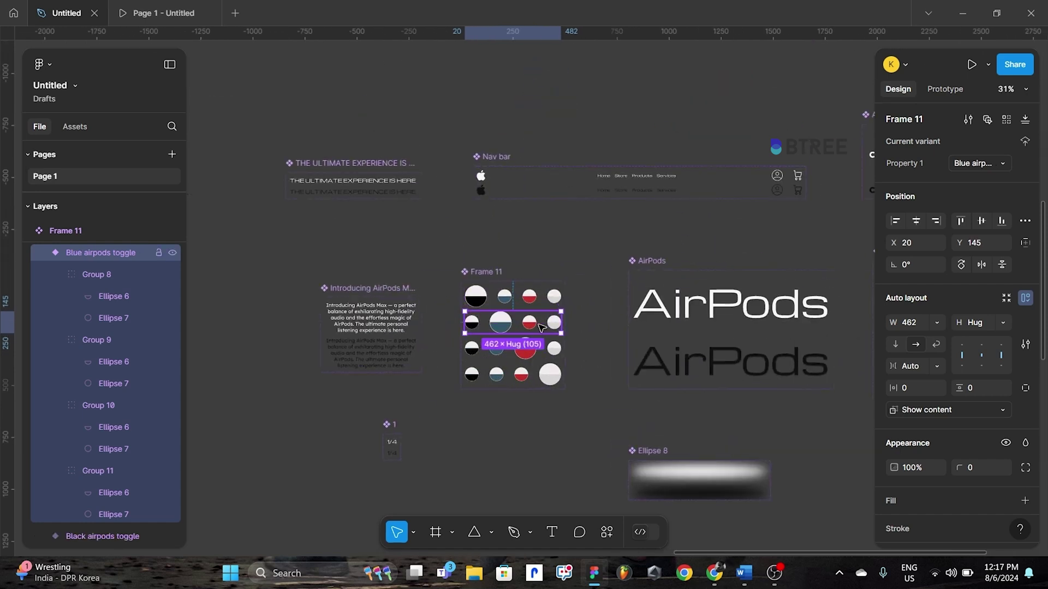
- Set the toggle's Property 1 to Blue airpods so the blue swatch is enlarged
click(1003, 164)
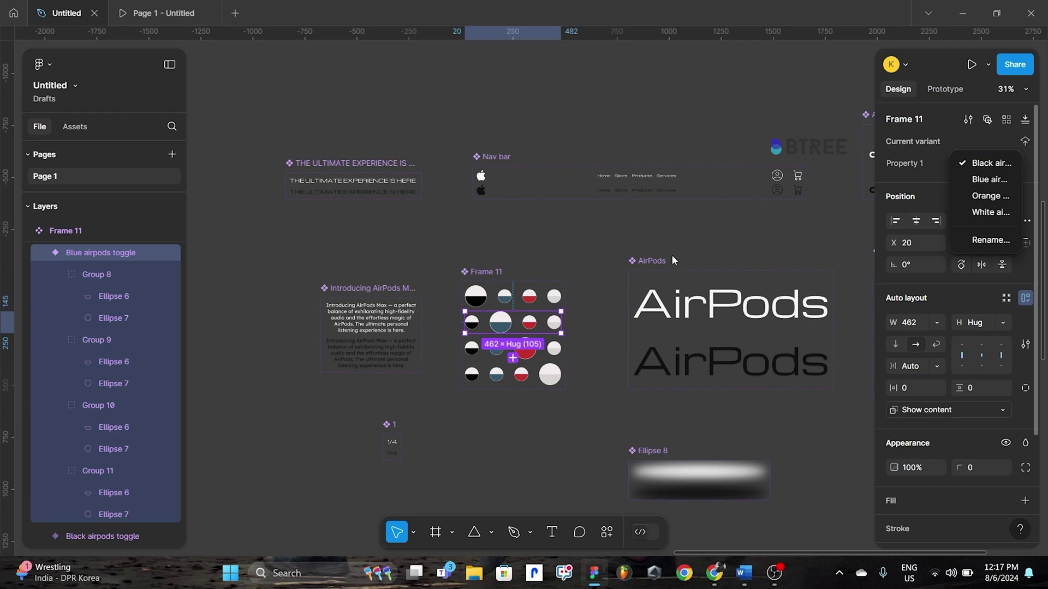
scroll(546, 283, down, 5)
scroll(626, 330, down, 5)
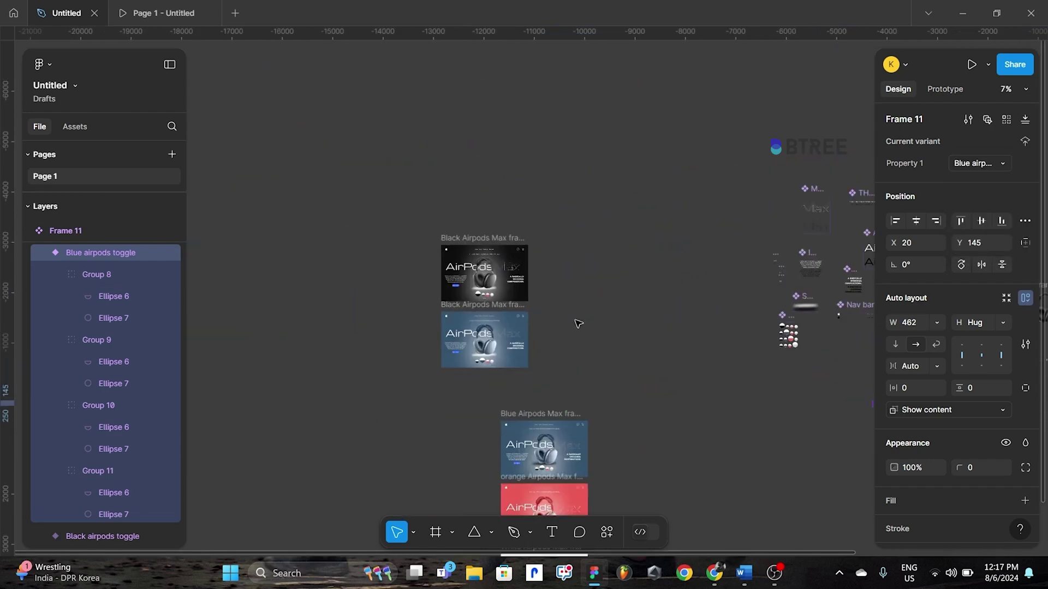
scroll(584, 311, up, 3)
scroll(546, 333, up, 2)
scroll(533, 350, up, 1)
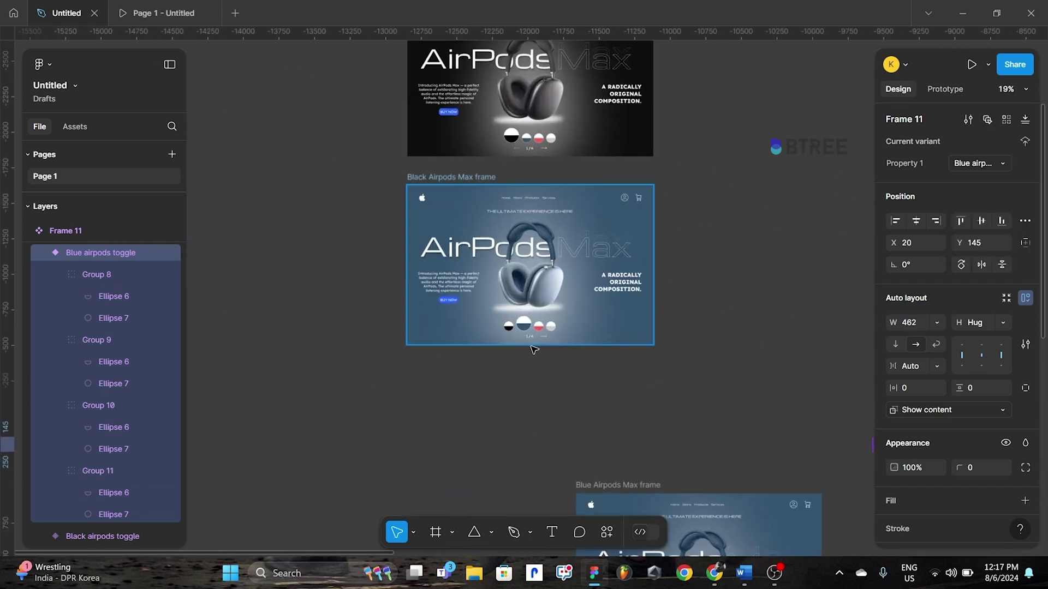
scroll(533, 349, up, 1)
scroll(528, 336, up, 2)
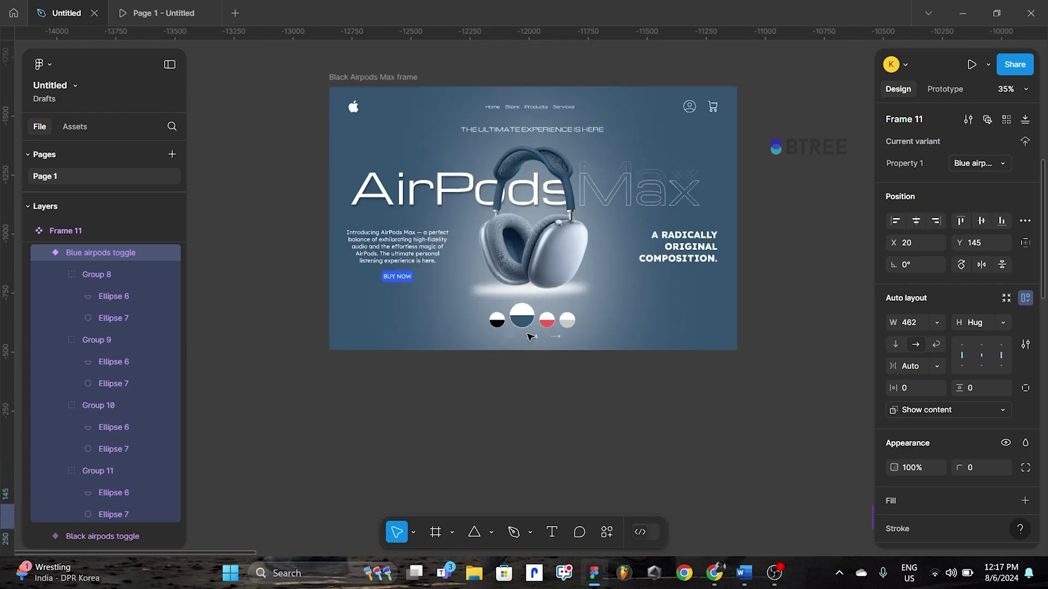
scroll(529, 335, up, 2)
double_click(529, 340)
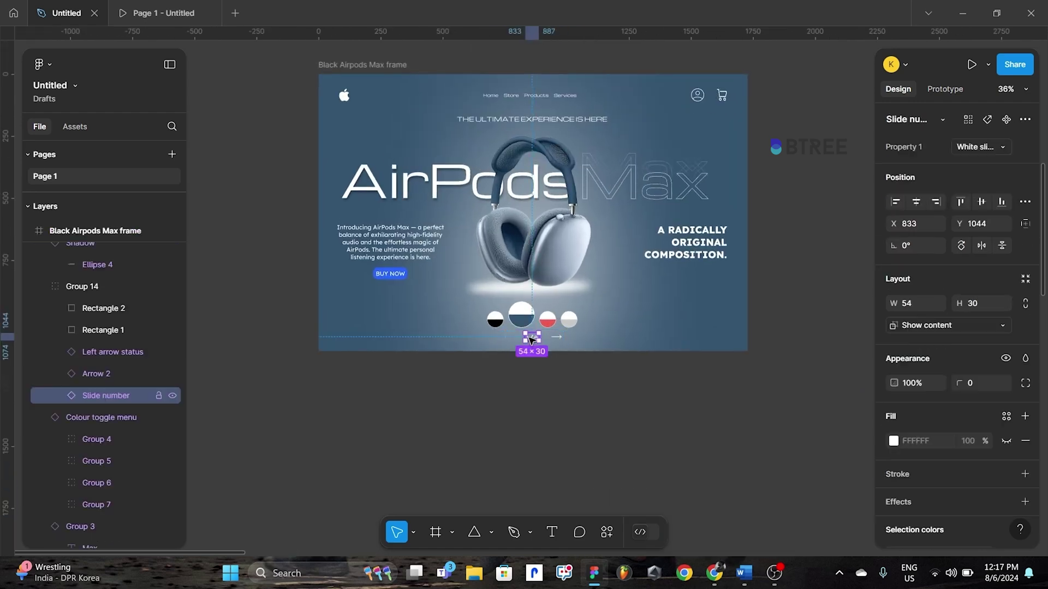
- Drill into the blue frame's slide counter group
double_click(530, 338)
scroll(531, 340, up, 2)
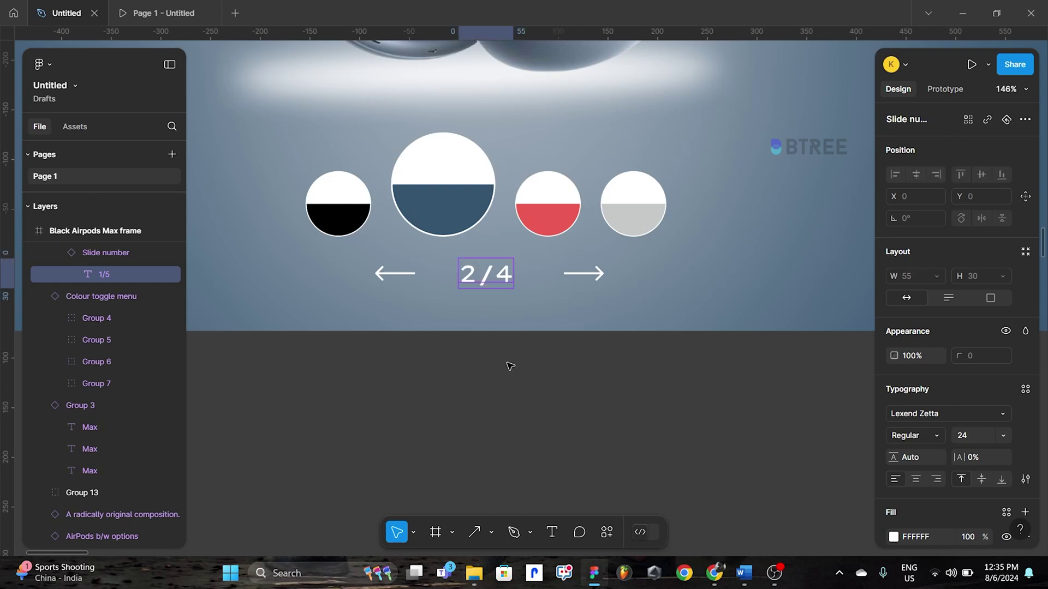
scroll(507, 363, down, 5)
scroll(506, 362, up, 1)
scroll(507, 360, up, 1)
scroll(546, 347, up, 2)
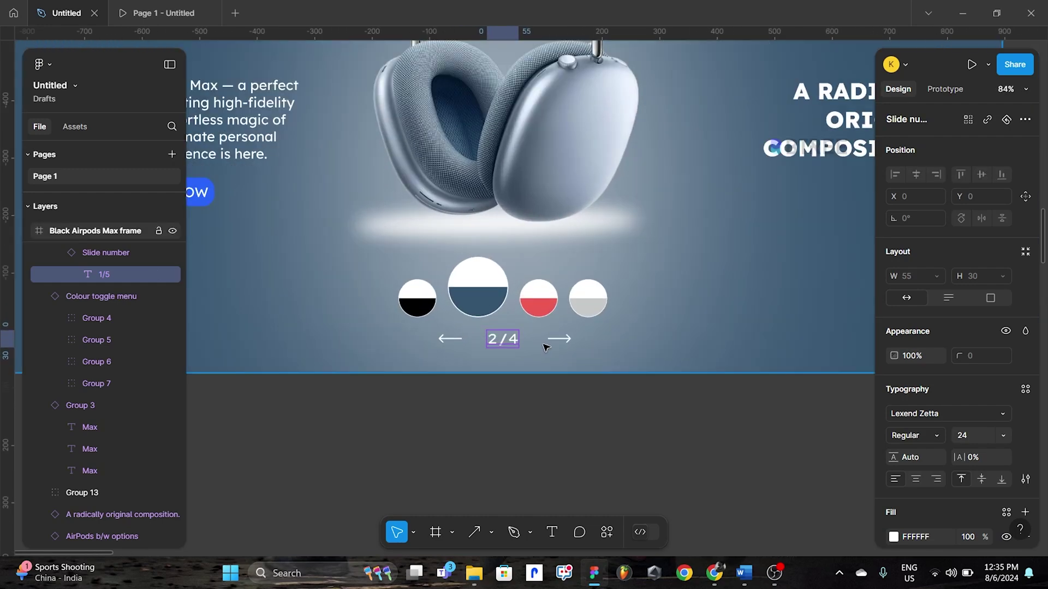
- Hide the right arrow beside the 2/4 counter, keeping the left arrow visible
double_click(558, 339)
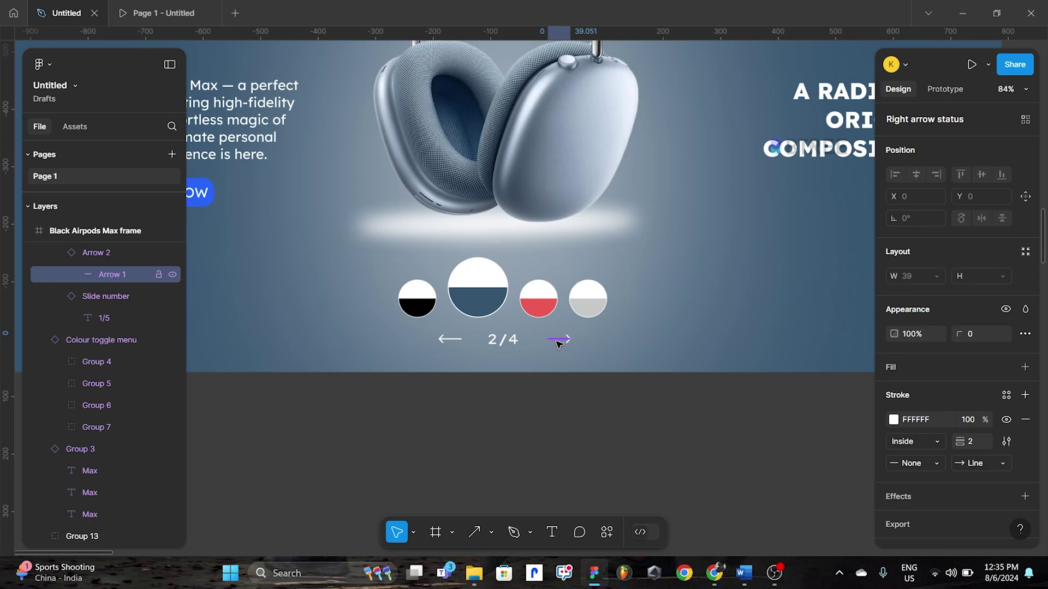
key(ctrl+shift+h)
click(575, 423)
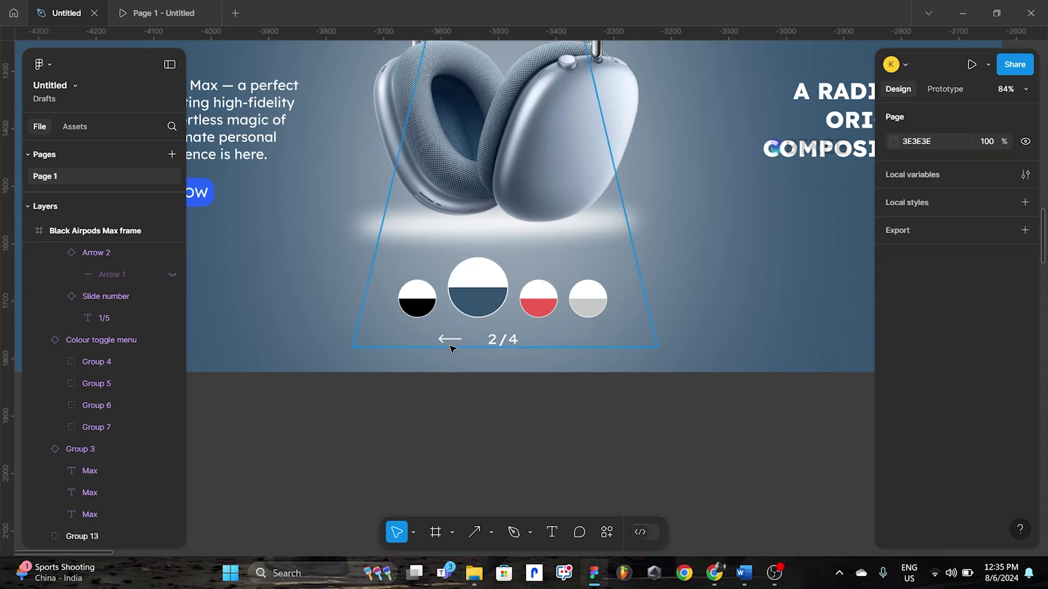
click(452, 347)
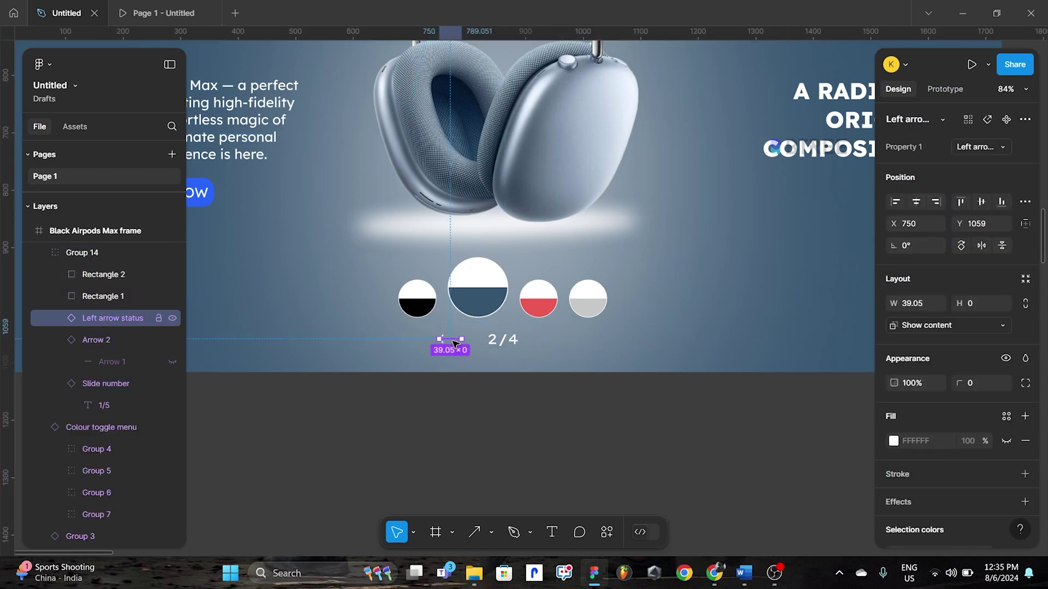
click(453, 349)
scroll(589, 275, down, 5)
scroll(587, 279, down, 5)
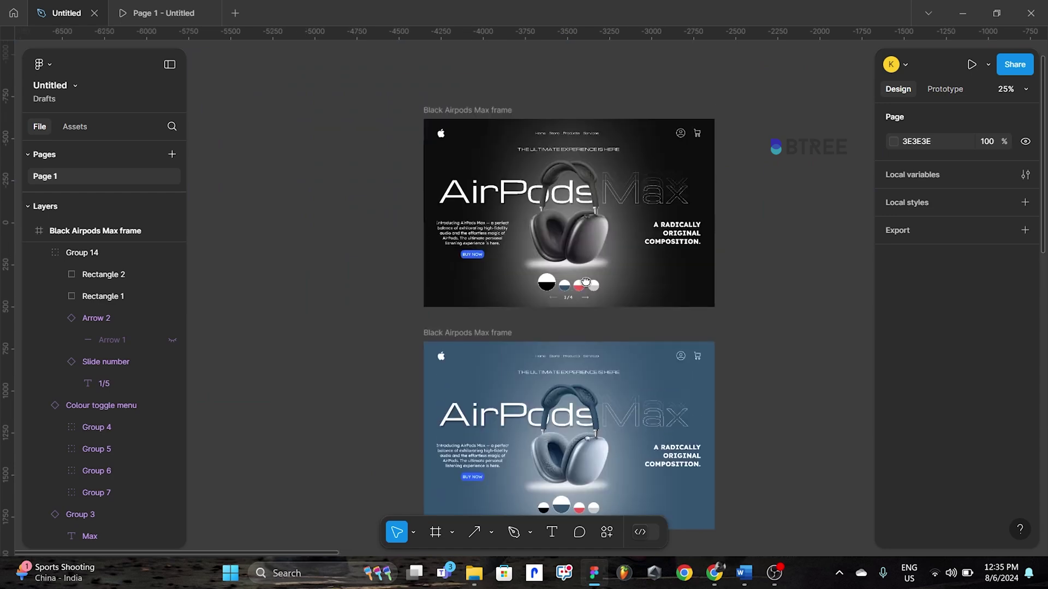
- Delete the right and left arrows around the black frame's 1/4 slide counter
scroll(586, 282, up, 5)
scroll(590, 327, up, 3)
click(592, 341)
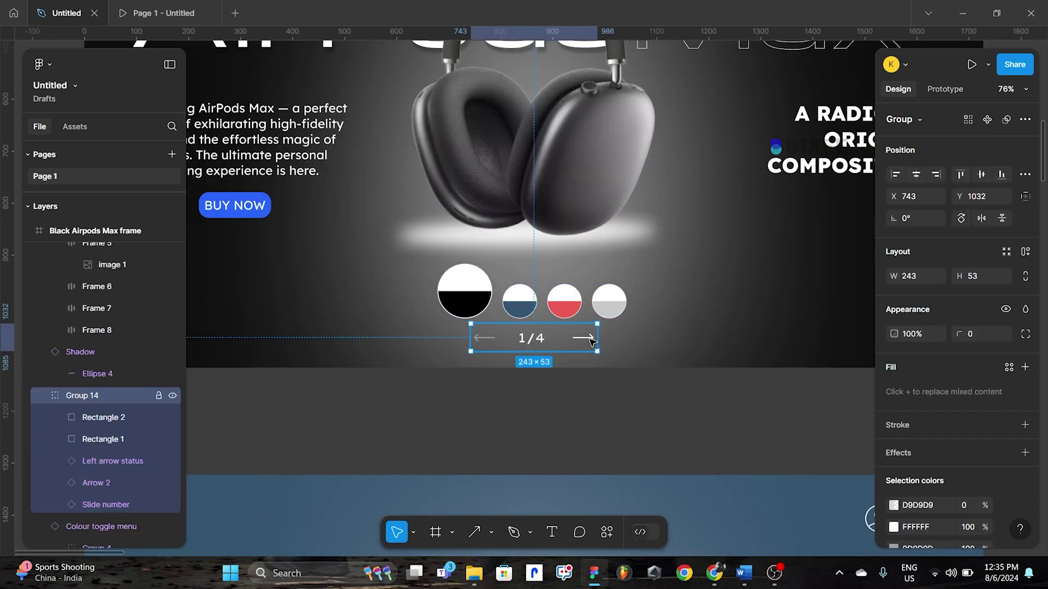
double_click(590, 339)
key(Delete)
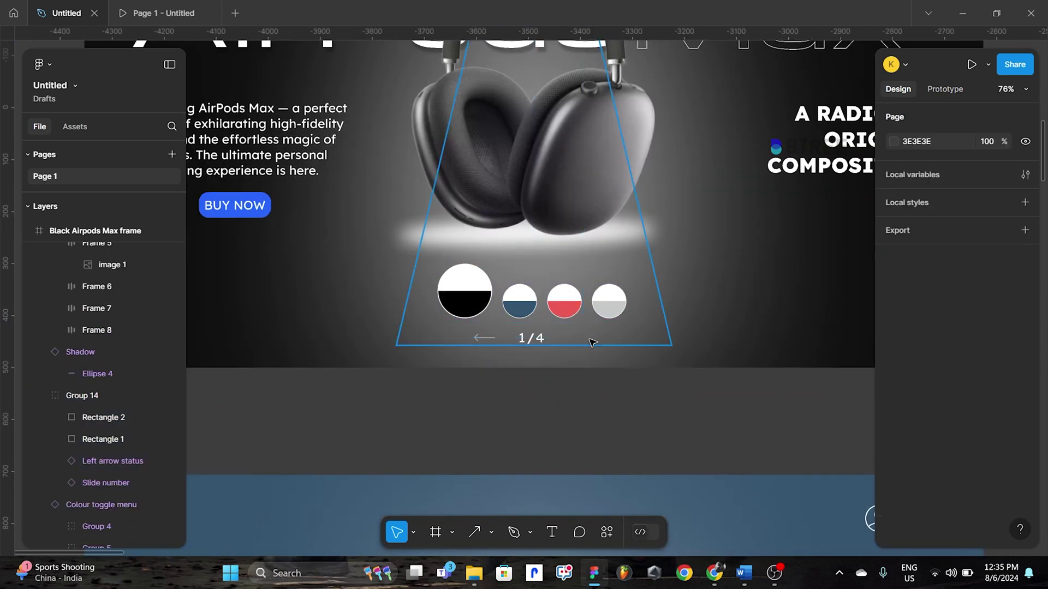
click(486, 339)
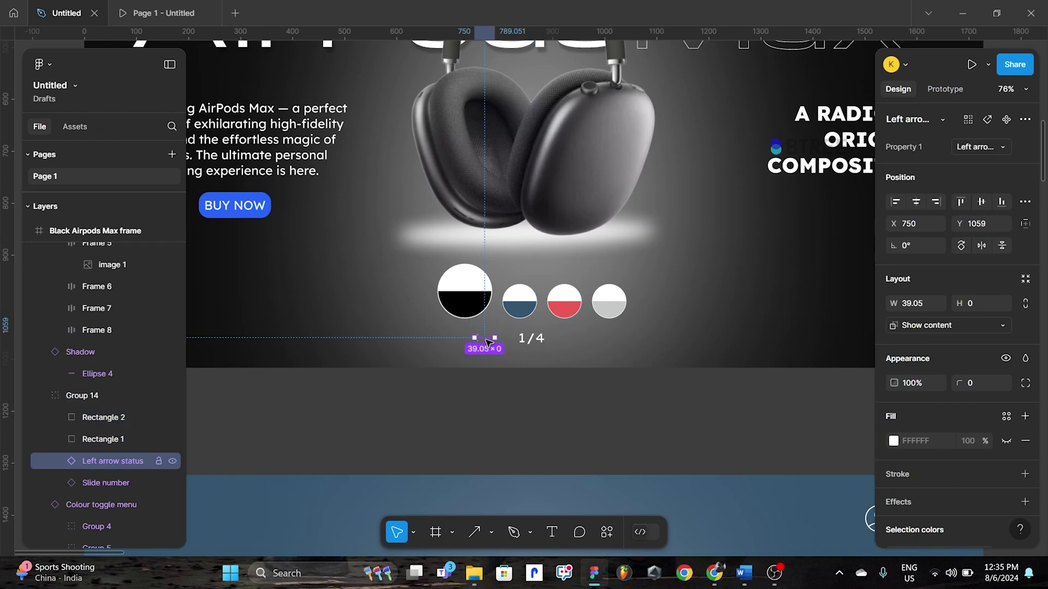
key(Delete)
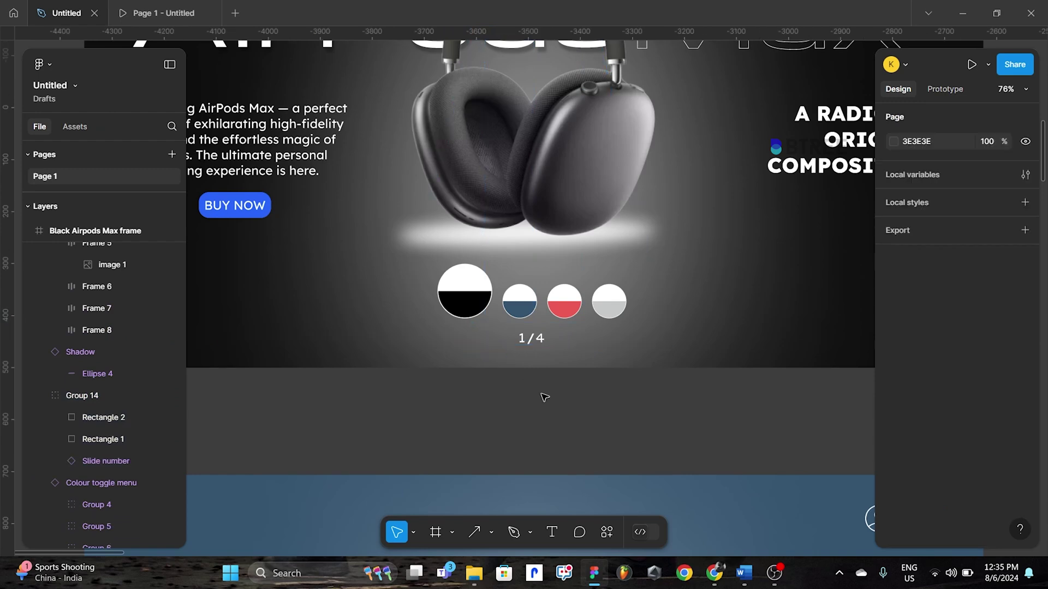
scroll(544, 397, down, 5)
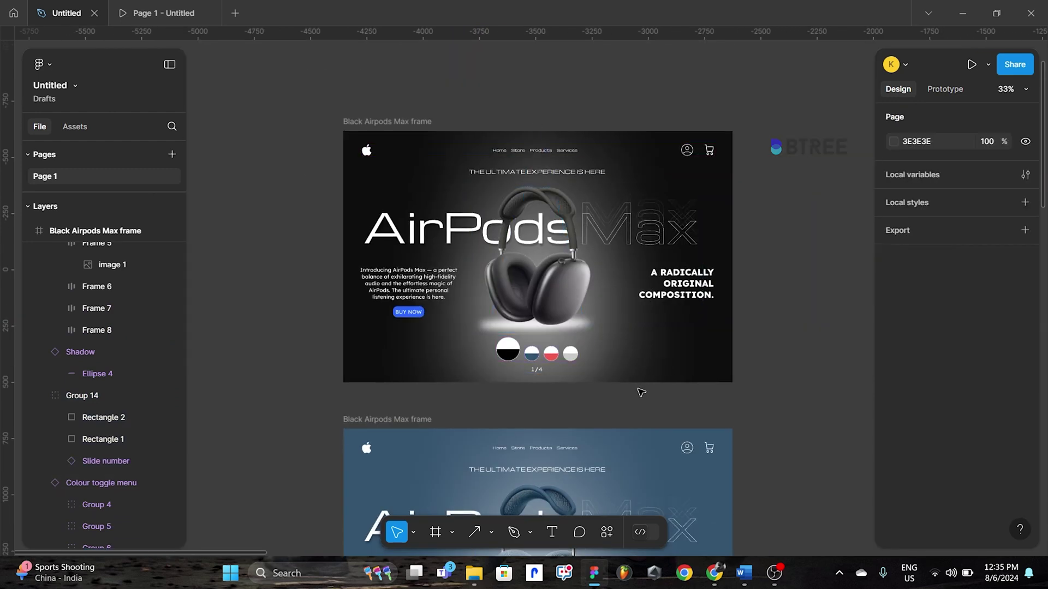
scroll(641, 393, down, 2)
scroll(645, 330, down, 2)
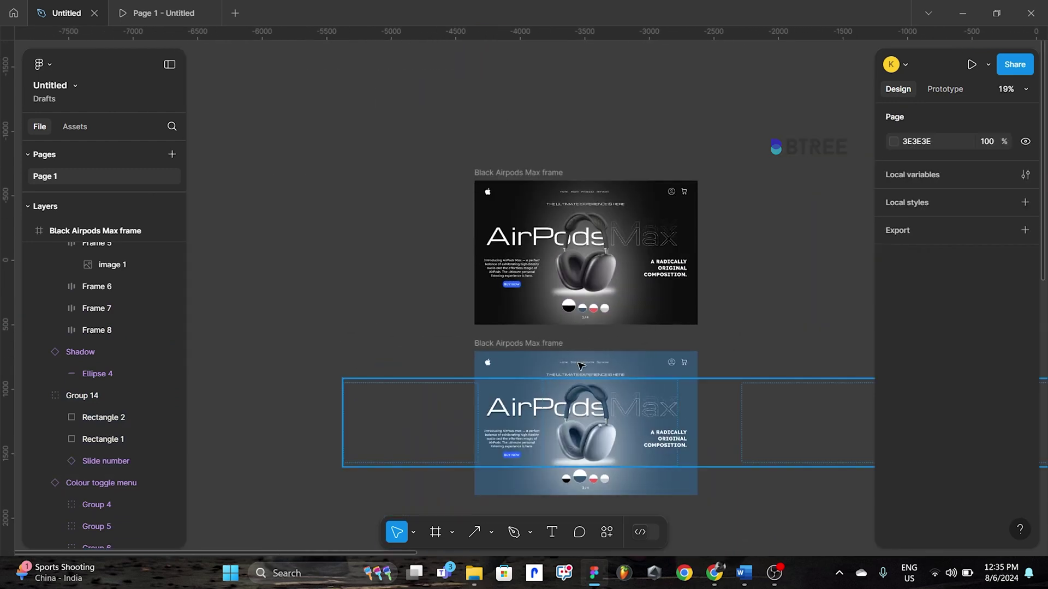
- Link the black frame's blue swatch to the blue frame: On click, Navigate to, Smart animate
click(943, 90)
click(513, 173)
scroll(641, 335, up, 4)
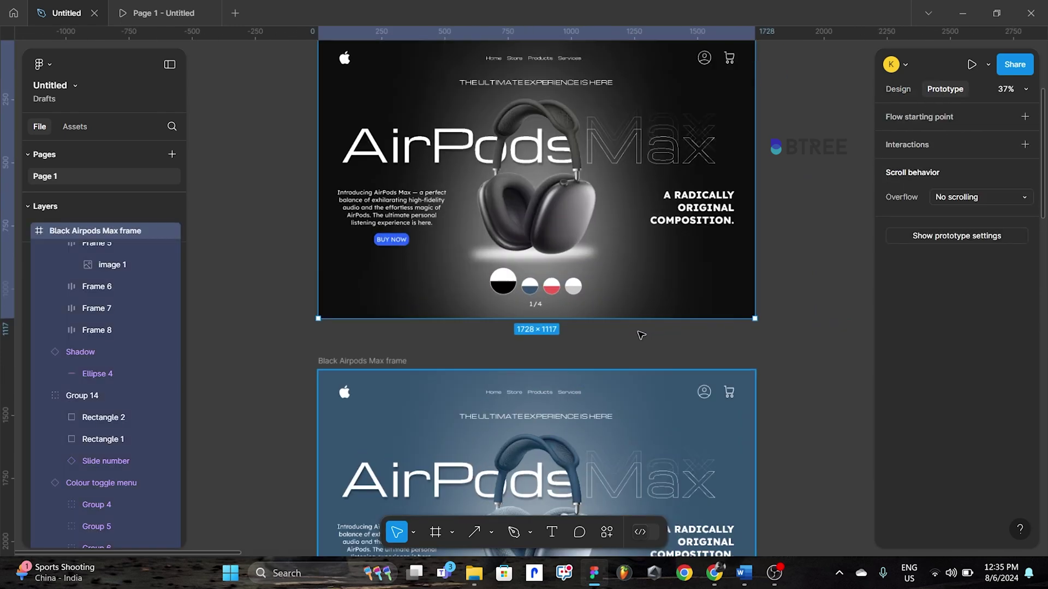
scroll(641, 335, up, 2)
click(486, 266)
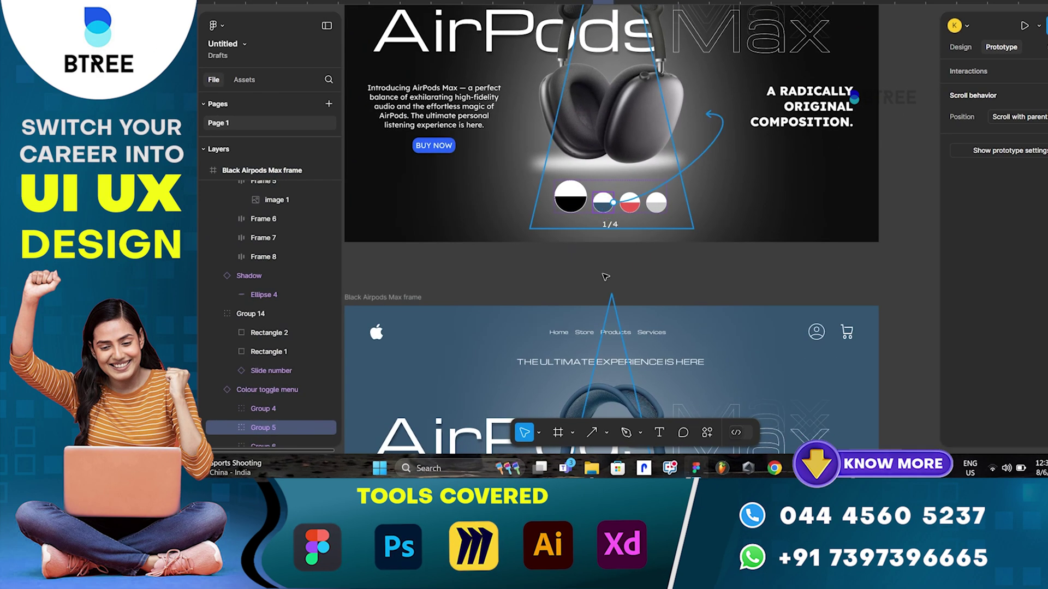
drag(605, 277, 611, 311)
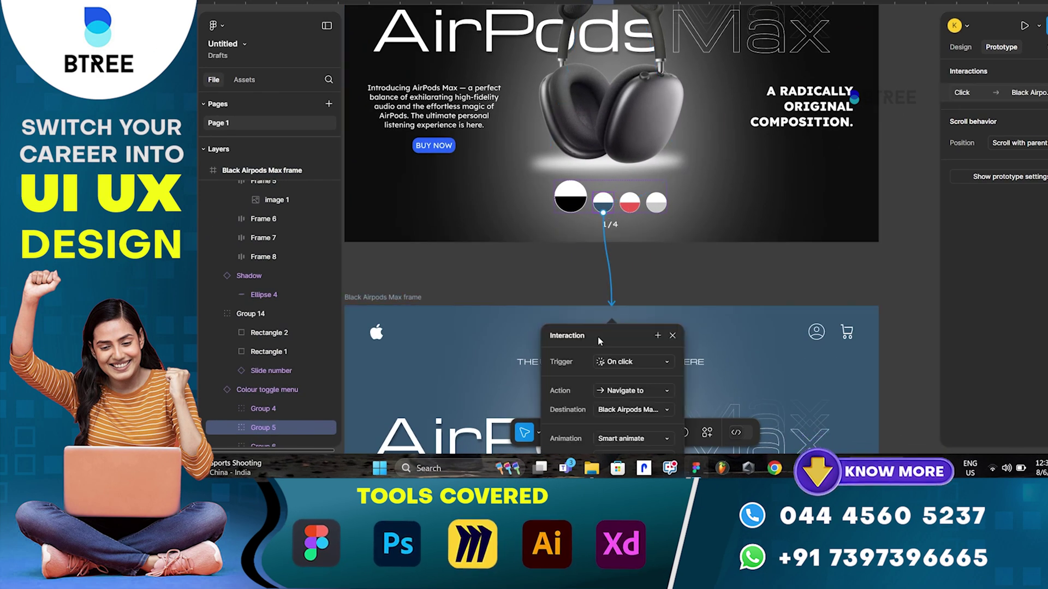
click(672, 336)
- Rename the lower frame to 'BlueAirpods Max'
click(360, 298)
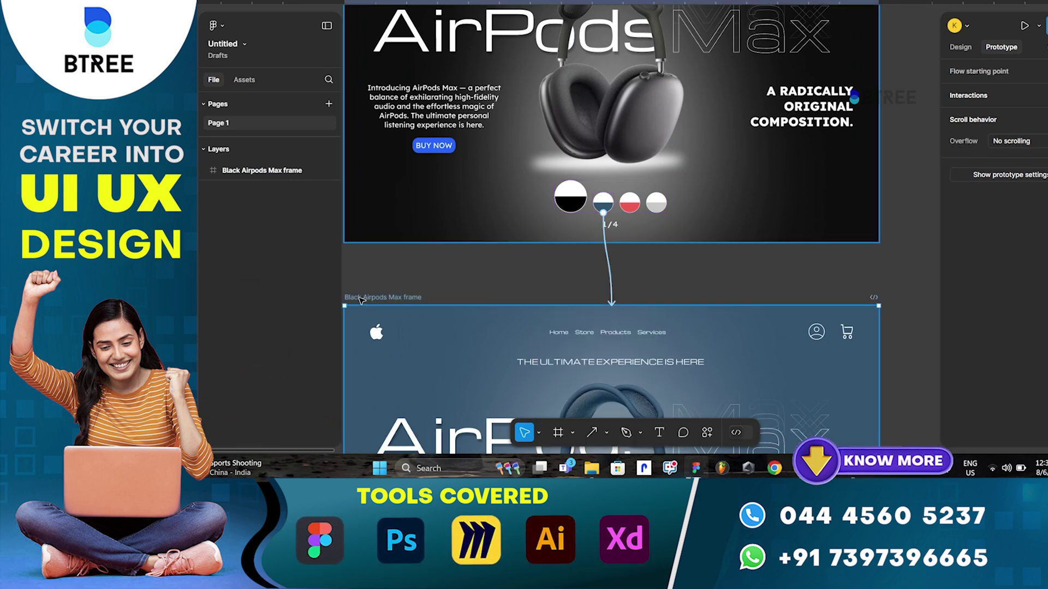
double_click(360, 297)
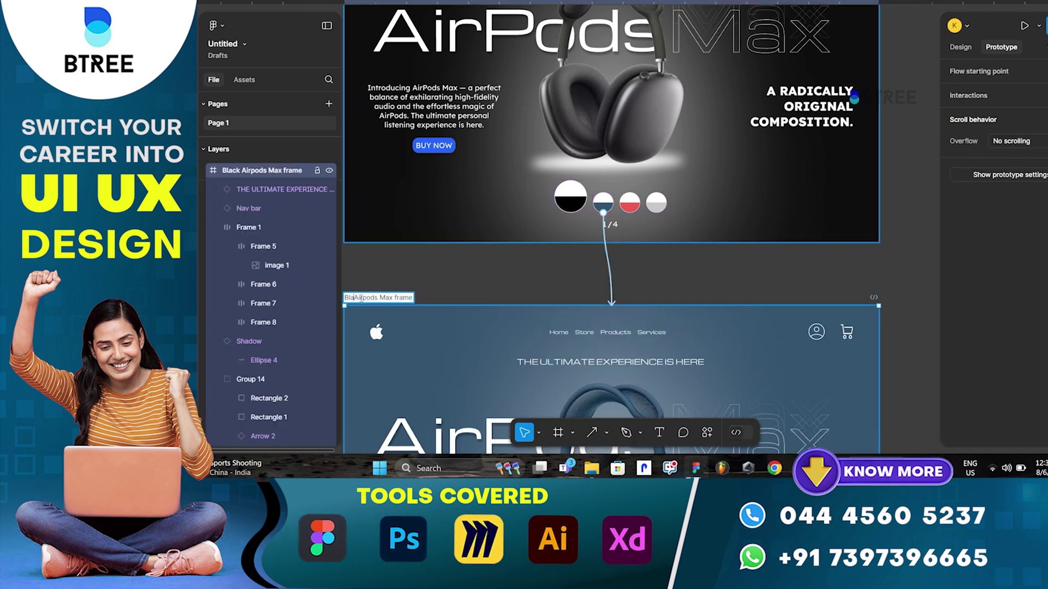
key(BackSpace)
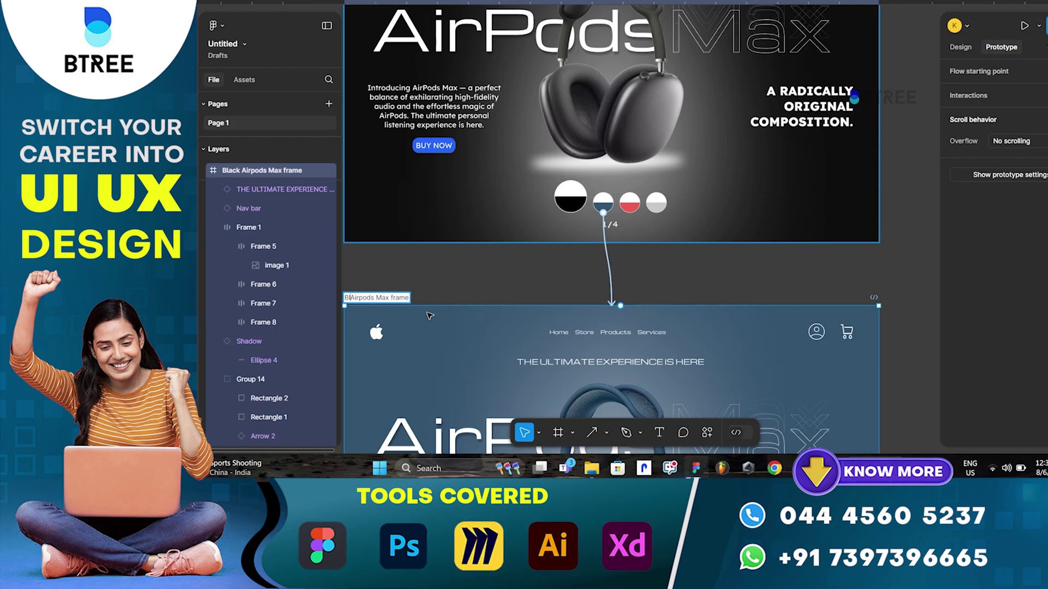
text(ue)
scroll(520, 372, down, 2)
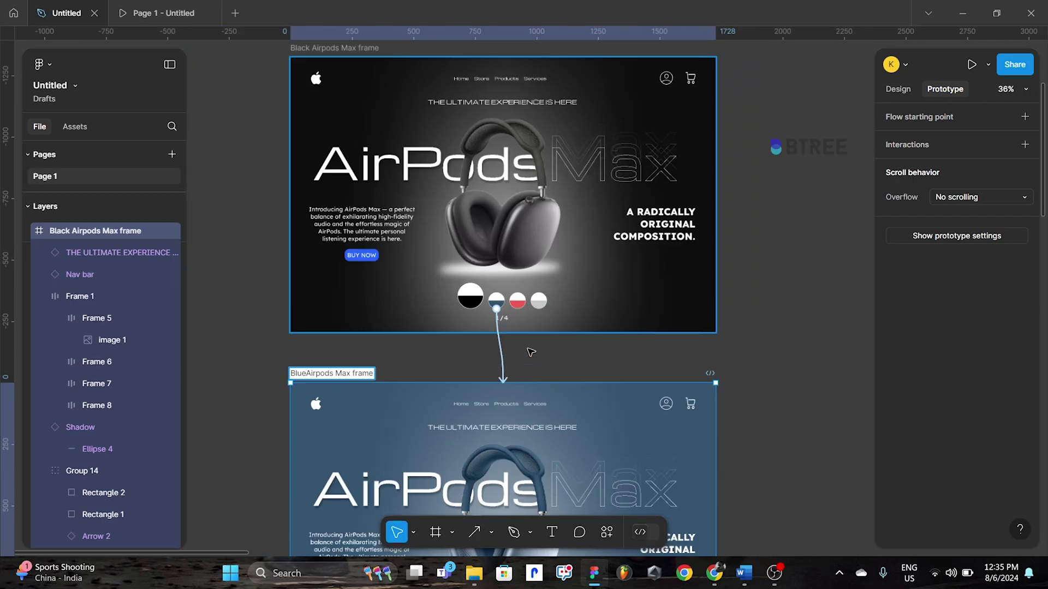
click(431, 381)
- Link the blue frame's black swatch back to the black frame and start the prototype preview
click(361, 382)
scroll(538, 249, down, 3)
drag(537, 249, 555, 206)
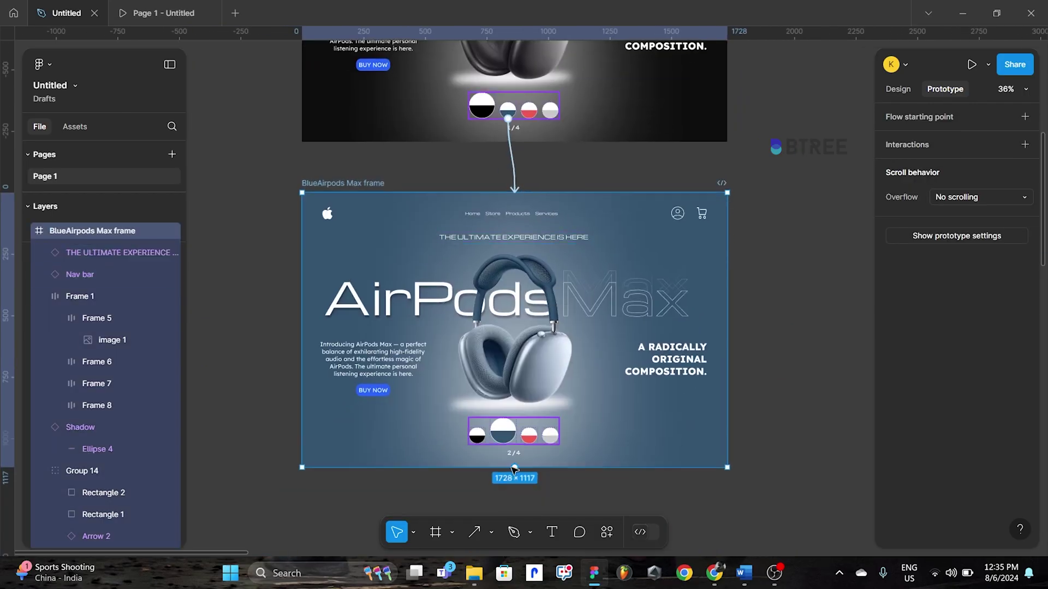
double_click(479, 433)
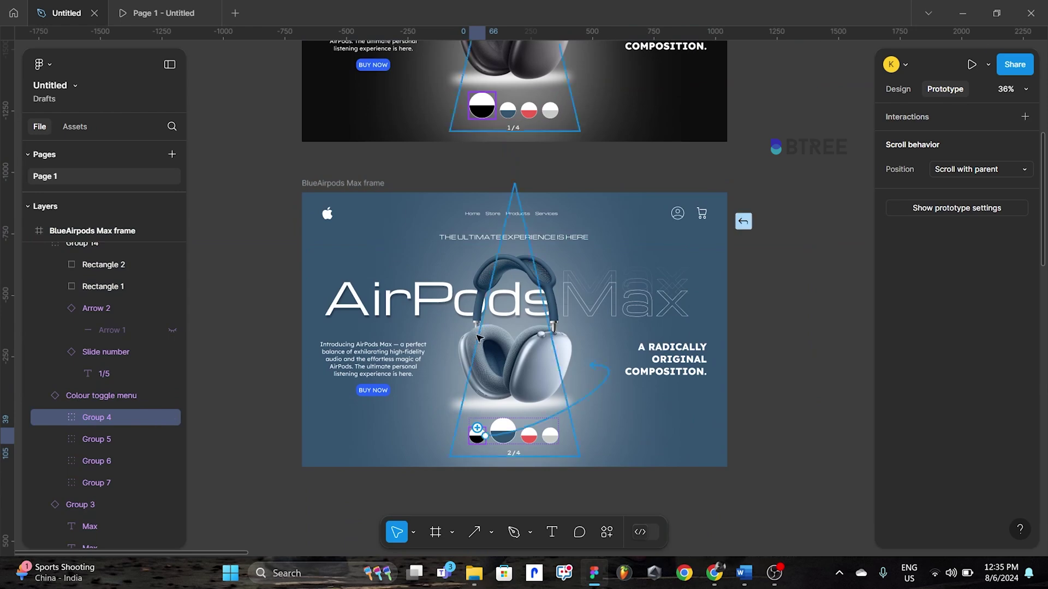
drag(478, 130, 479, 127)
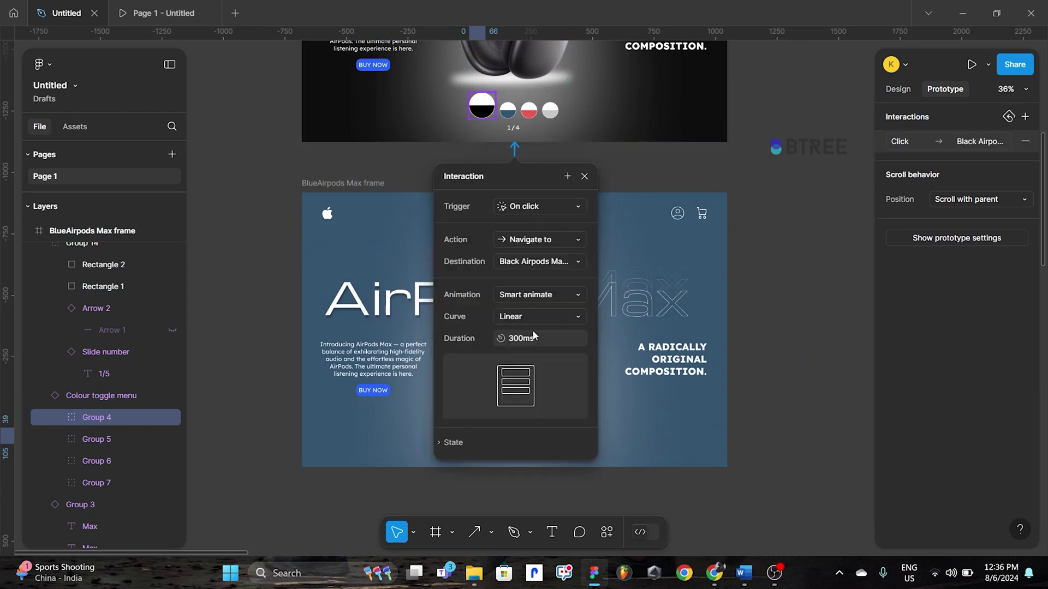
click(584, 176)
click(164, 13)
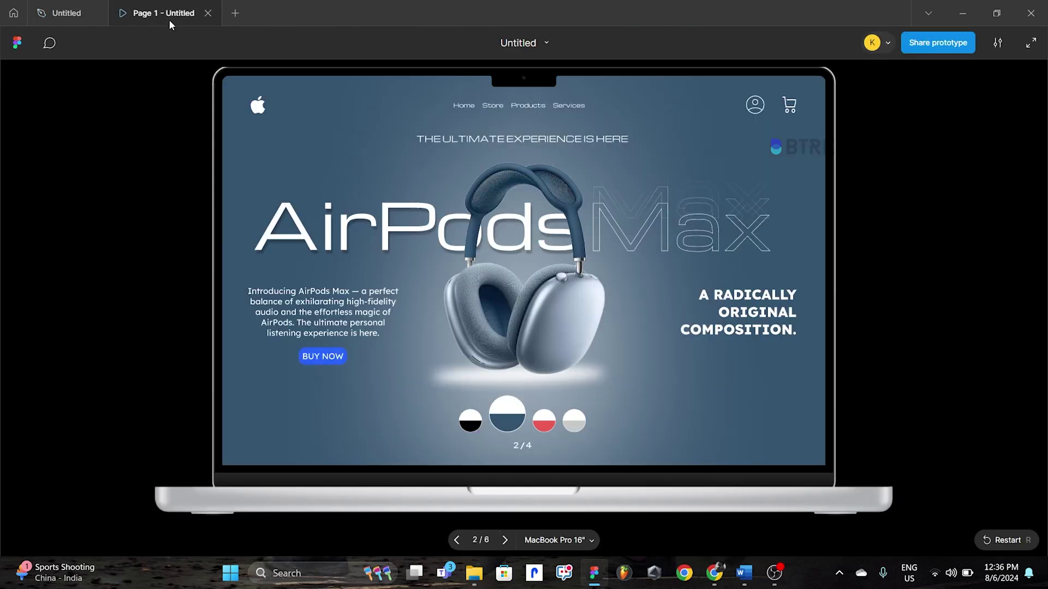
click(488, 431)
click(512, 427)
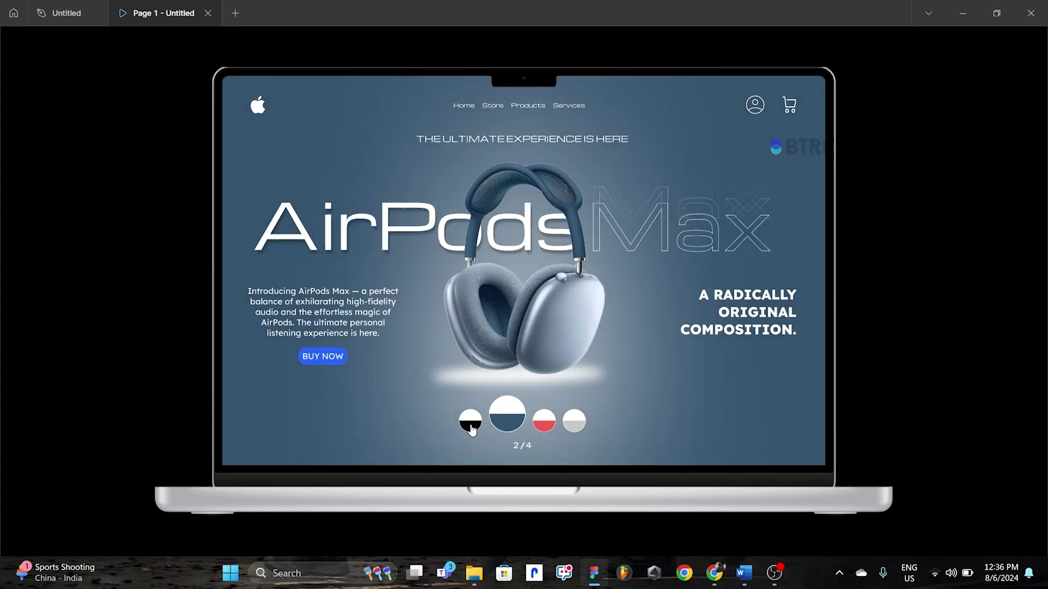
click(513, 431)
click(513, 431)
click(472, 428)
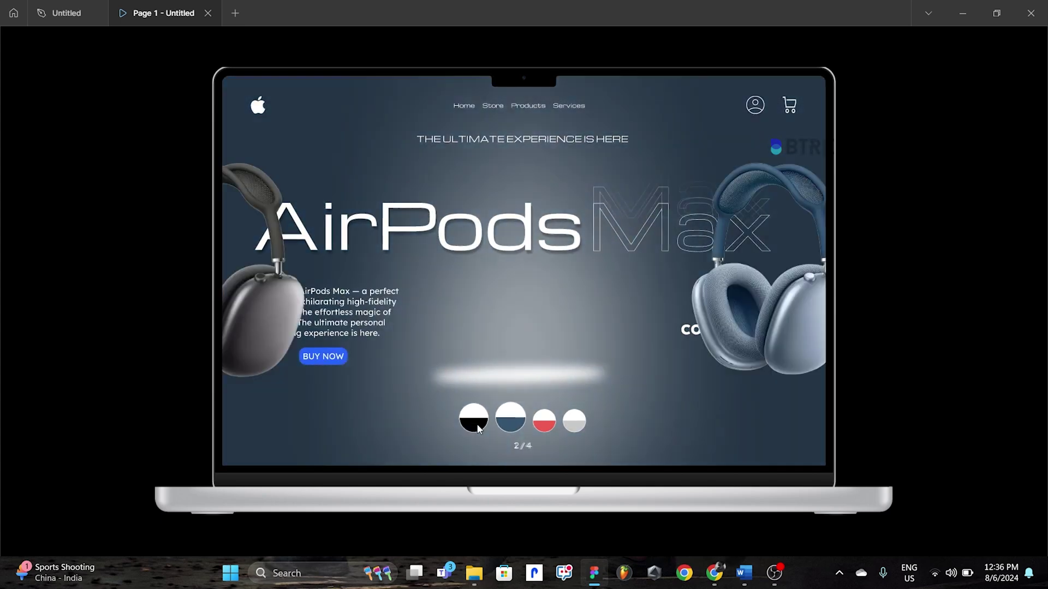
click(517, 430)
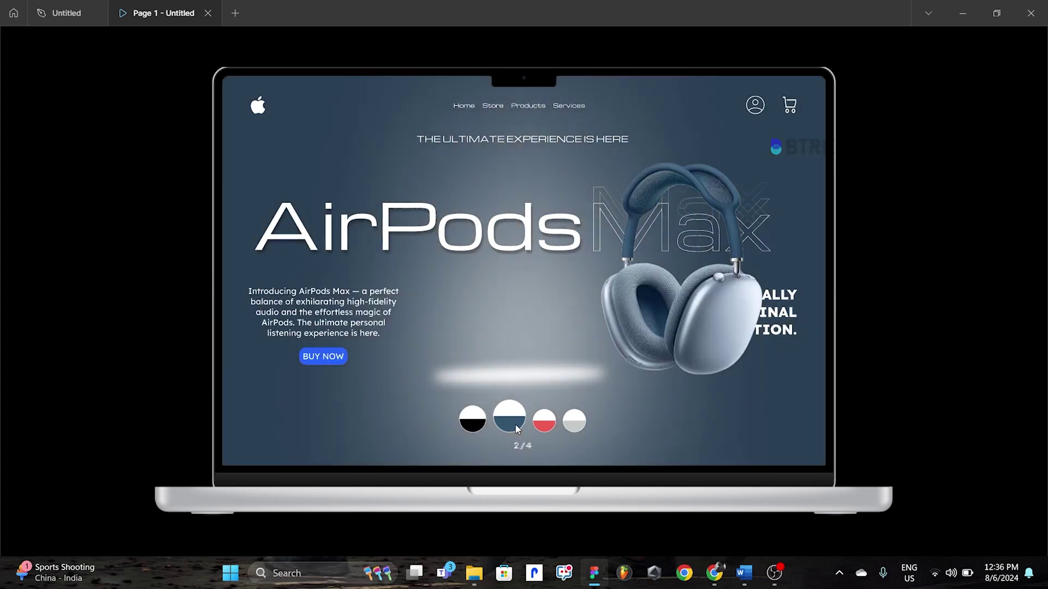
click(472, 430)
click(511, 428)
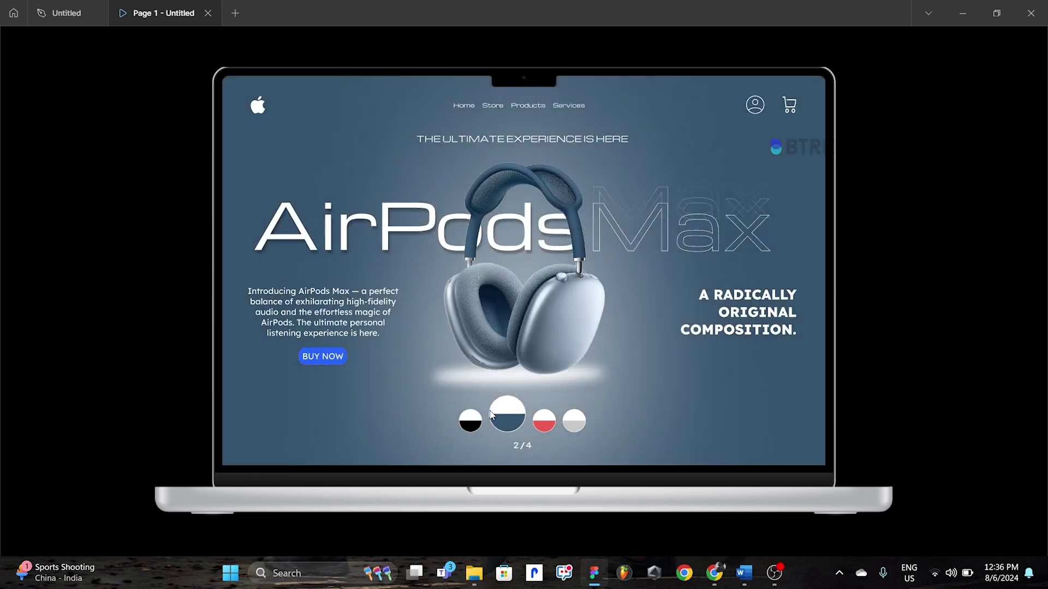
click(69, 12)
- Check the swatch click interactions between the black and BlueAirpods Max frames
scroll(511, 295, down, 2)
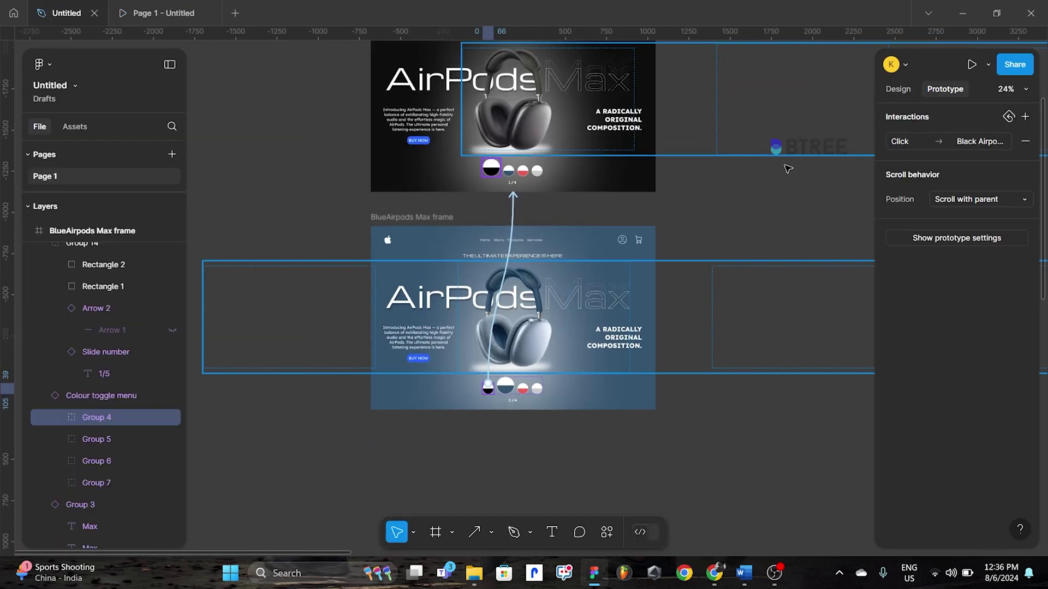
click(513, 219)
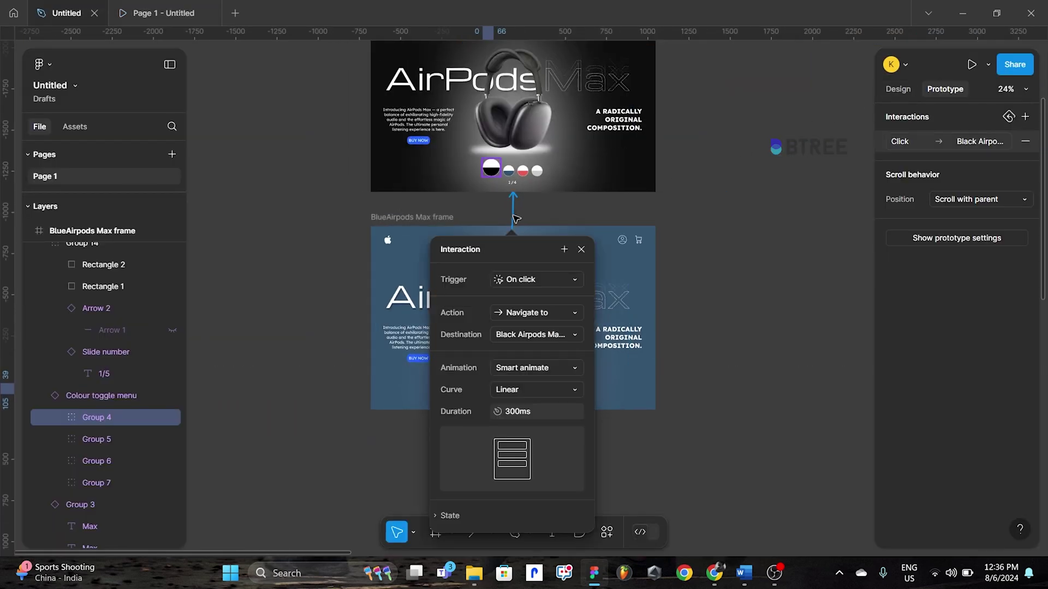
click(672, 224)
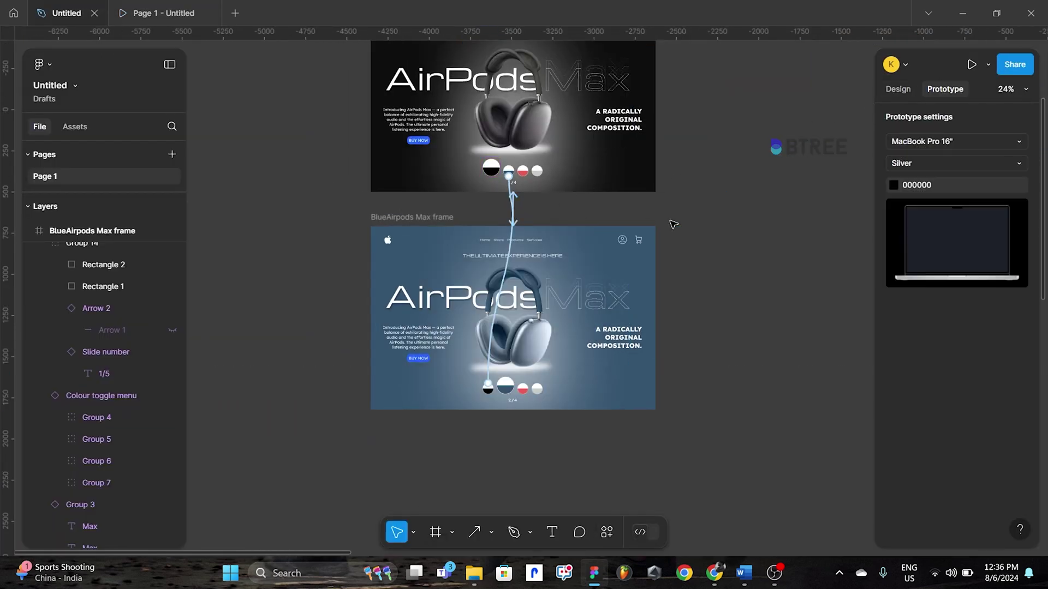
click(513, 212)
key(Escape)
click(527, 222)
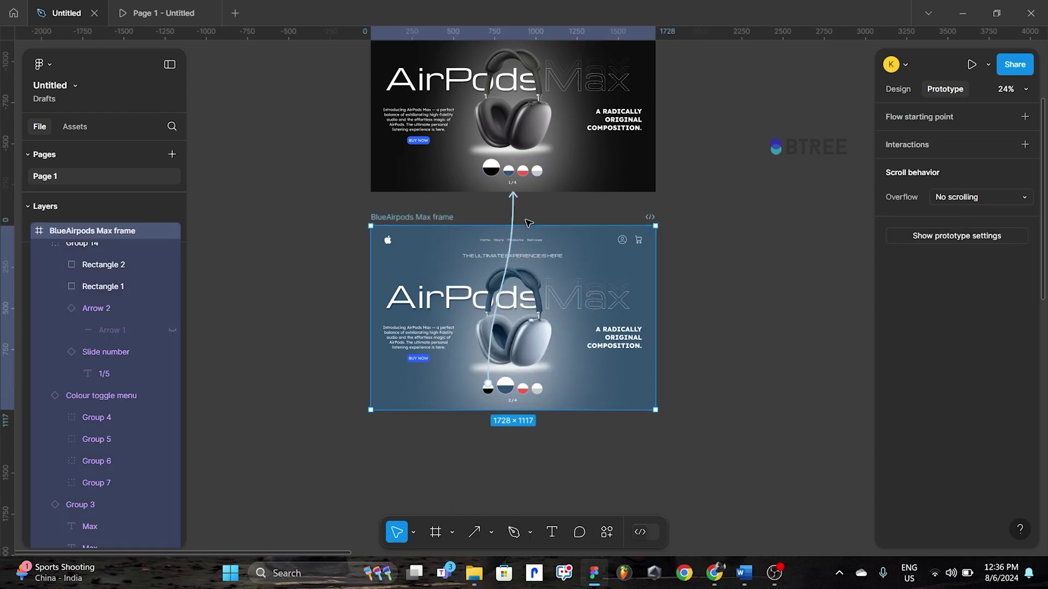
click(517, 218)
key(Escape)
- Move the blue, orange and white frames right to X 1152, apart from the others
scroll(515, 216, down, 2)
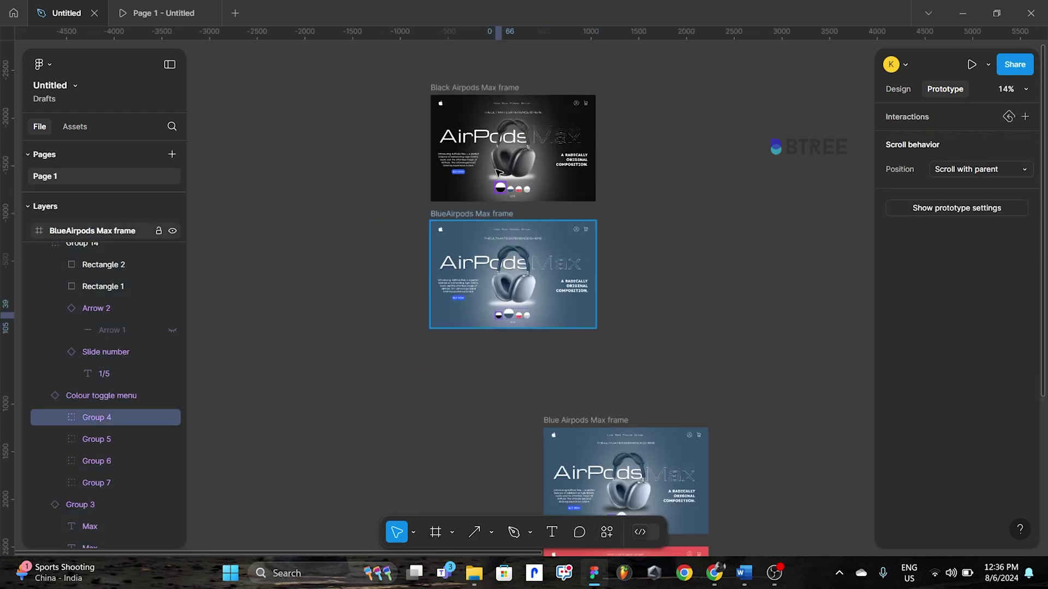
click(465, 87)
click(463, 219)
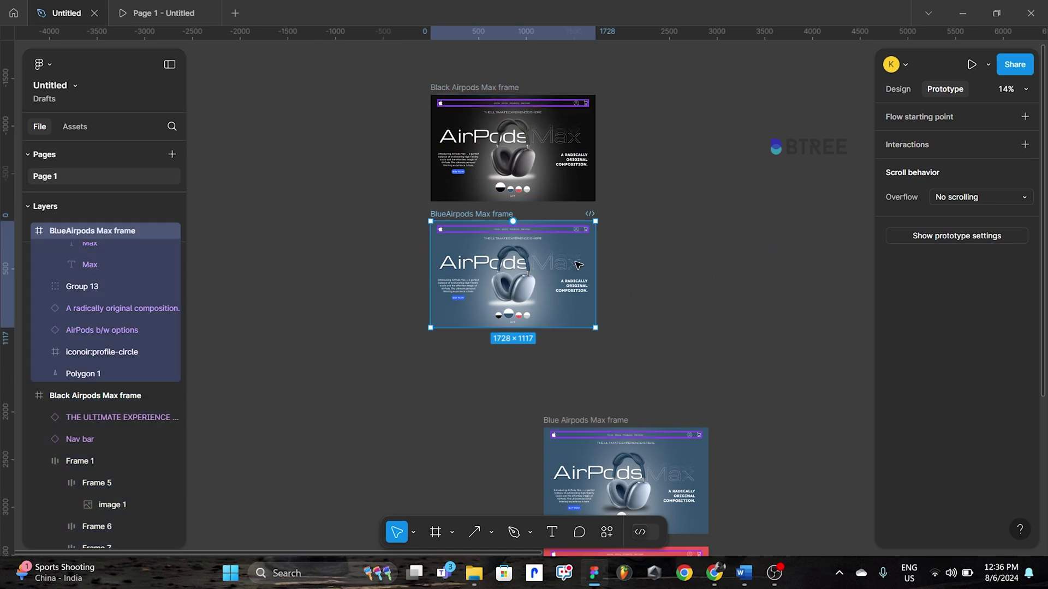
scroll(630, 292, down, 5)
key(alt+8)
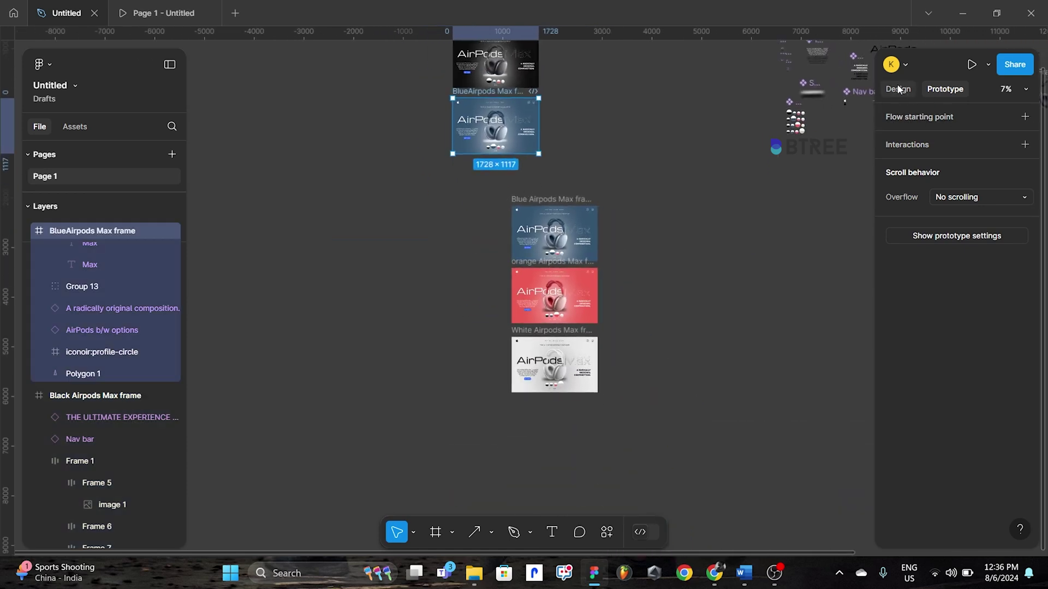
drag(499, 189, 627, 431)
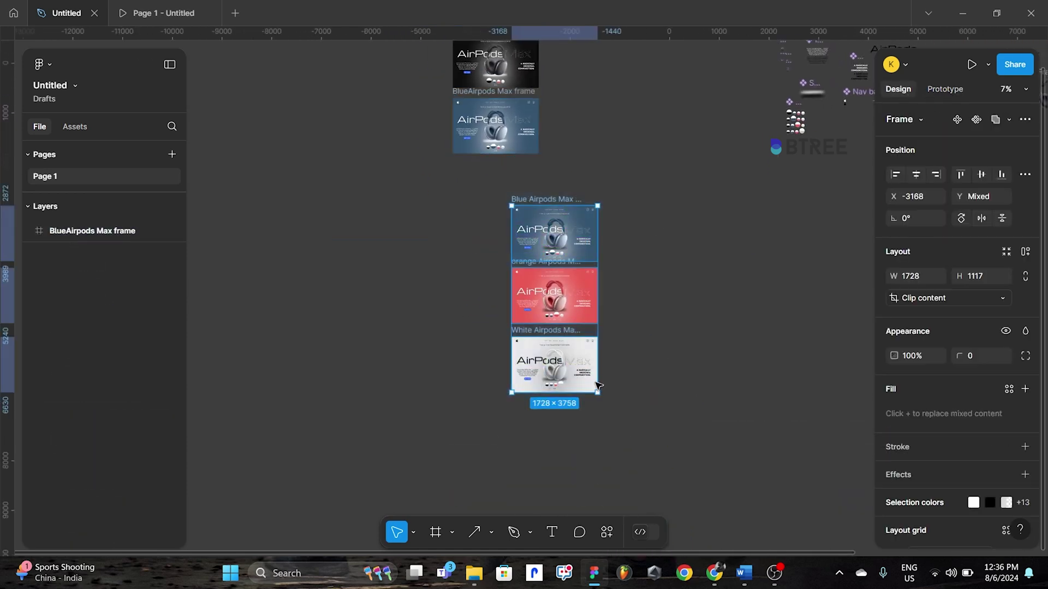
drag(542, 314, 757, 310)
scroll(521, 264, up, 3)
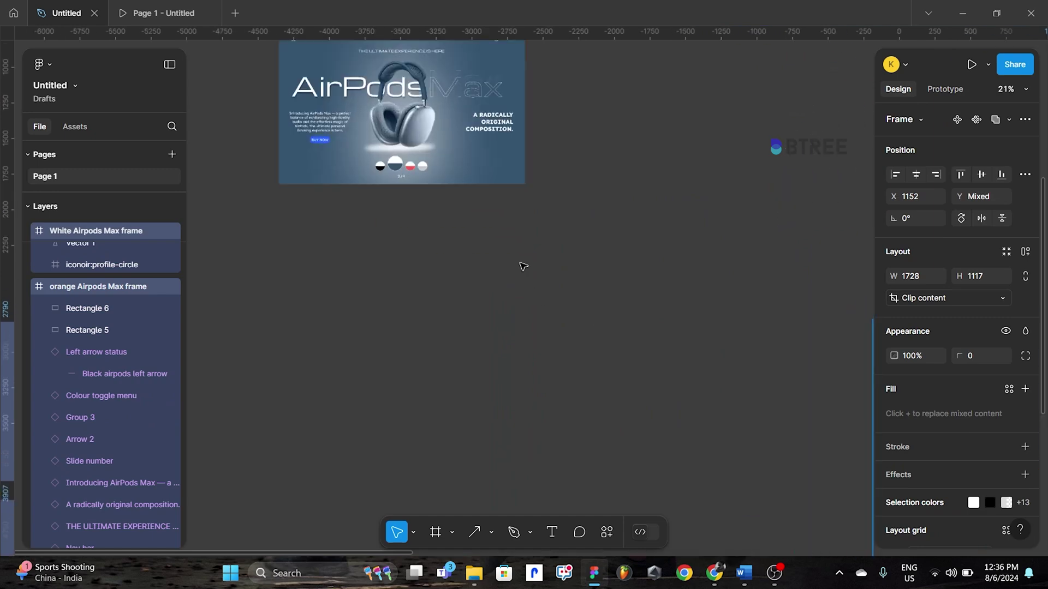
scroll(544, 334, up, 2)
- Duplicate the BlueAirpods Max frame and place the copy directly below it
click(398, 164)
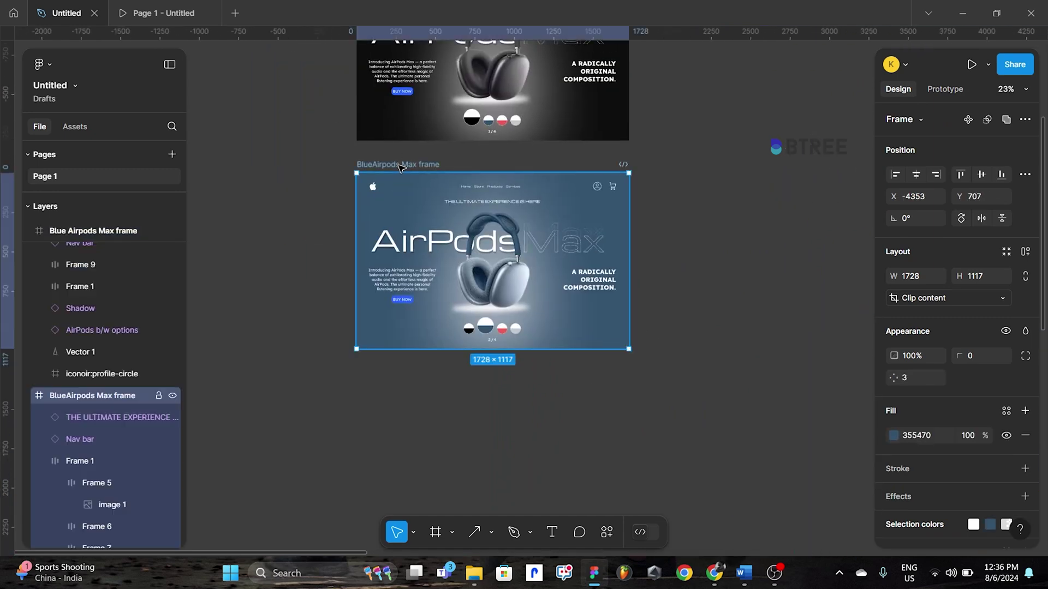
key(ctrl+d)
drag(702, 163, 417, 371)
scroll(417, 371, down, 3)
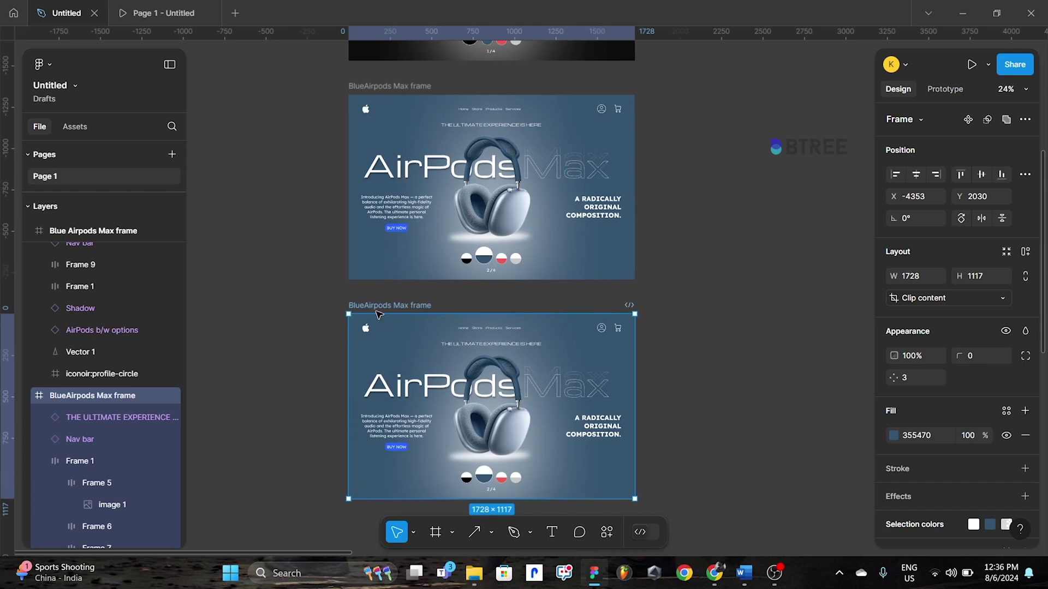
- Slide the copy's headphone strip so the red AirPods Max sit centred in the frame
click(491, 416)
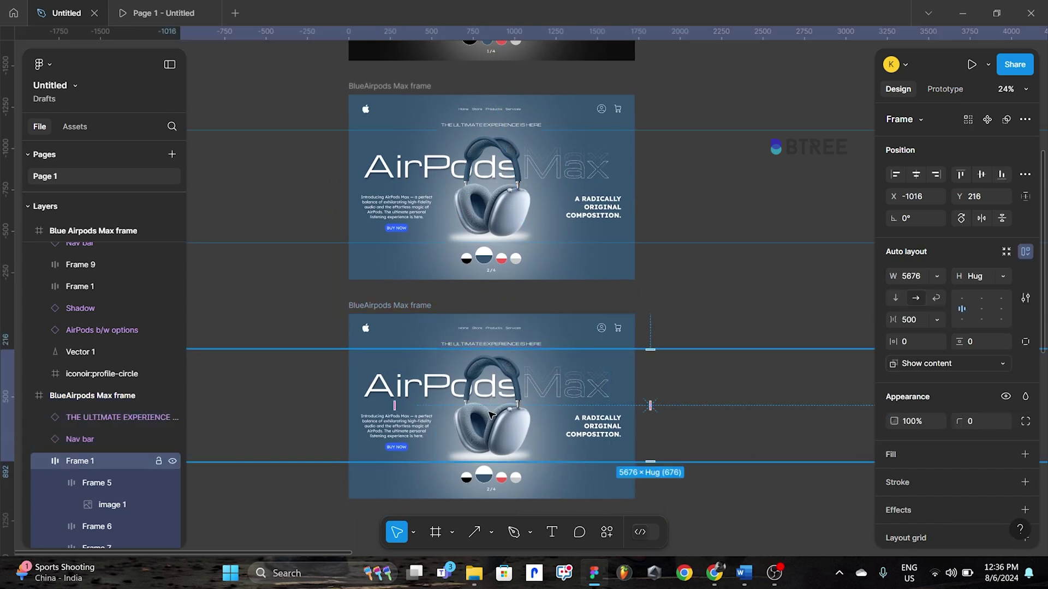
key(shift+Left)
key(shift+Left)
key(shift+Left)
key(shift+Left)
key(shift+Left)
key(shift+Left)
key(shift+Left)
key(shift+Left)
key(shift+Left)
key(shift+Left)
key(shift+Left)
key(shift+Left)
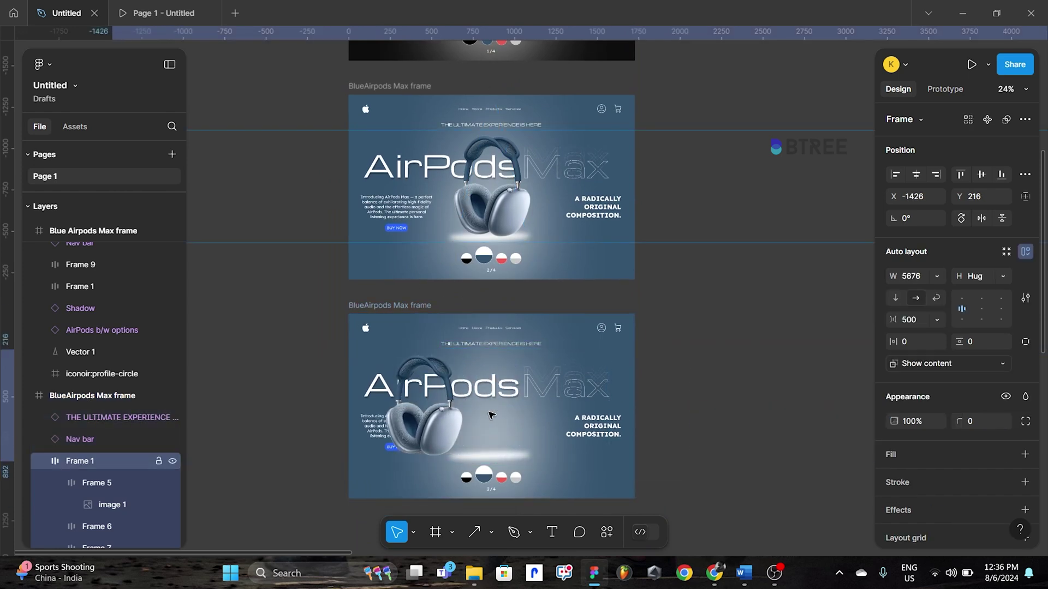
key(shift+Left)
key(shift+Left)
key(shift+Left)
key(shift+Left)
key(shift+Left)
key(shift+Left)
key(shift+Left)
key(shift+Left)
key(shift+Left)
key(shift+Left)
key(shift+Left)
key(shift+Left)
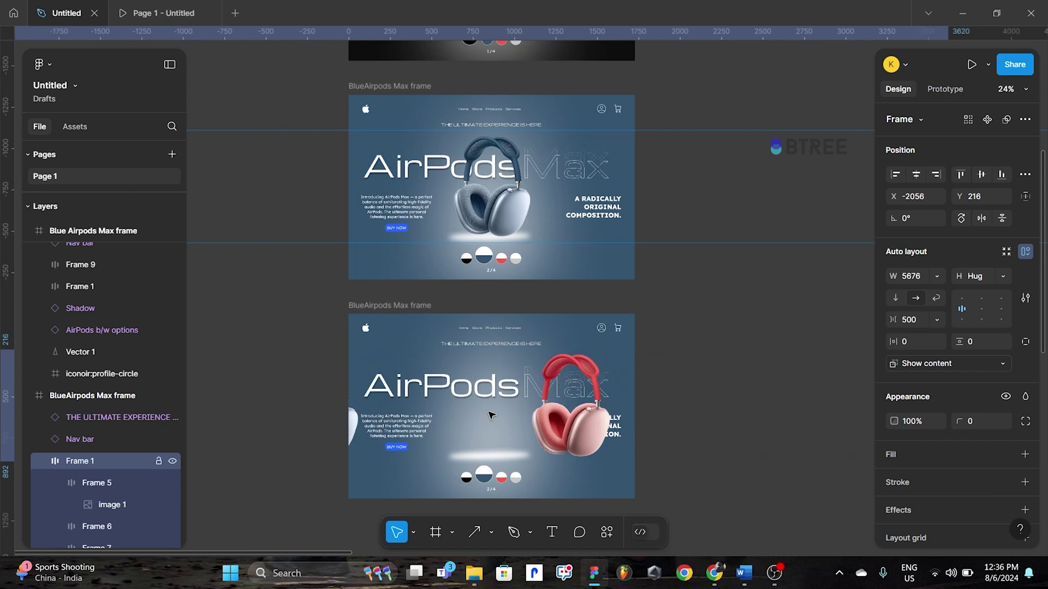
key(shift+Left)
key(shift+Left)
key(shift+Left)
key(shift+Left)
key(shift+Left)
key(shift+Left)
key(shift+Left)
key(shift+Left)
key(shift+Left)
key(shift+Left)
key(shift+Left)
key(shift+Left)
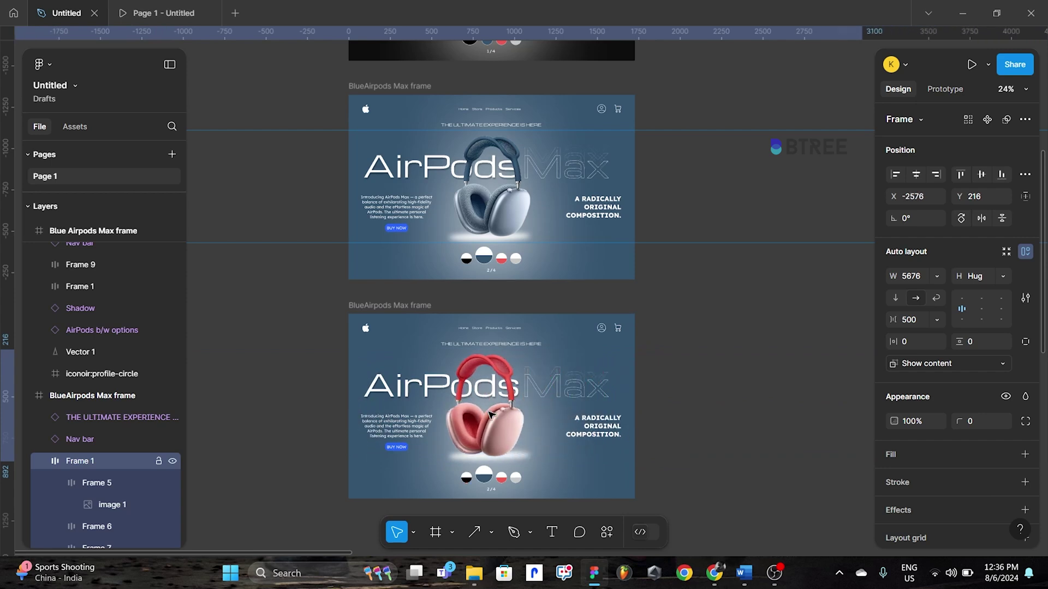
key(shift+Right)
key(shift+Right)
key(shift+Right)
key(shift+Right)
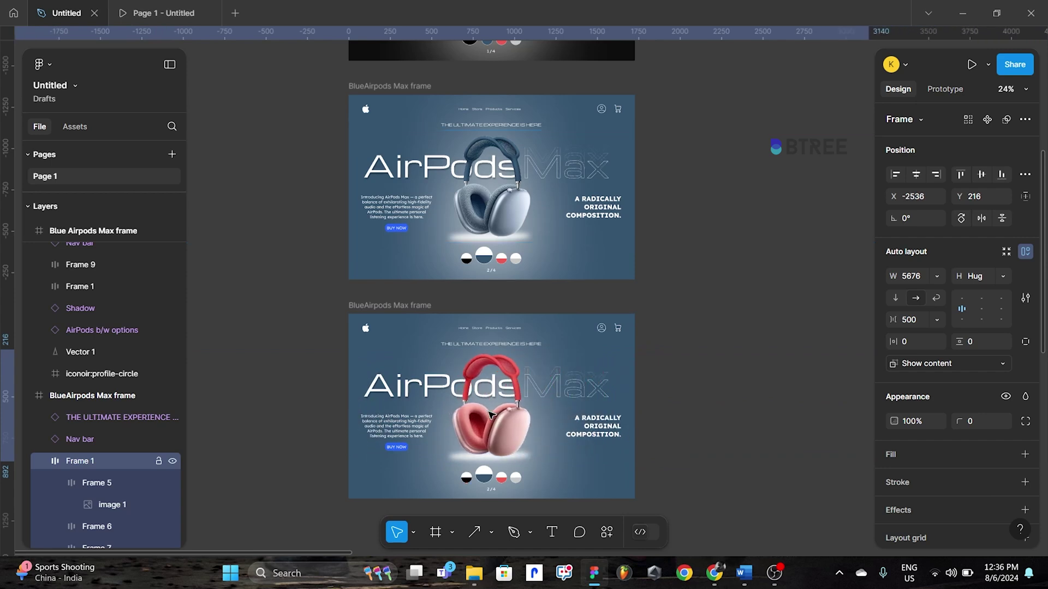
- Fill the copy's background with the sampled red EC5C53
click(390, 305)
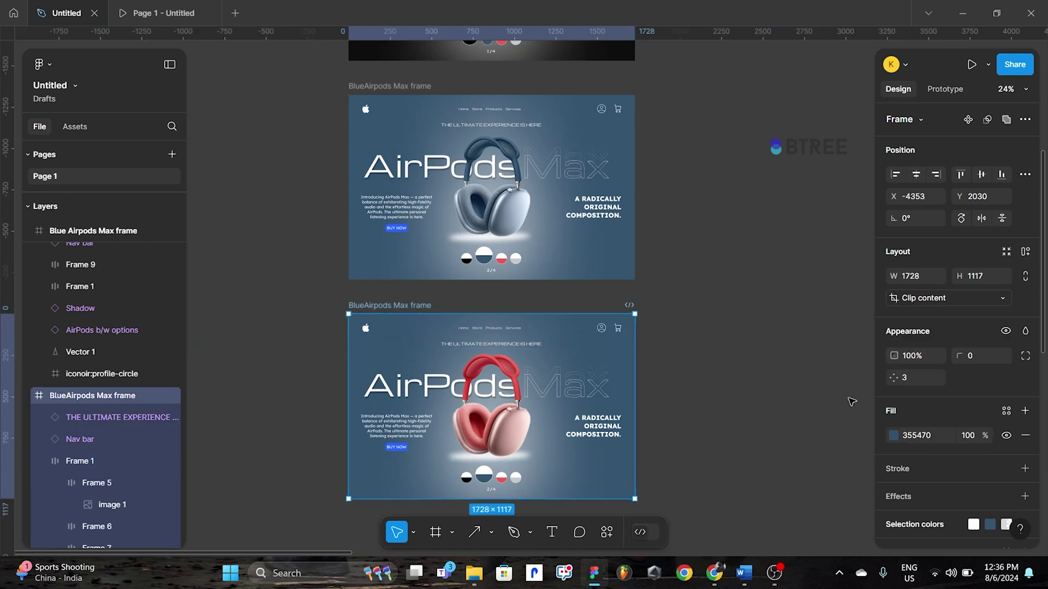
click(893, 435)
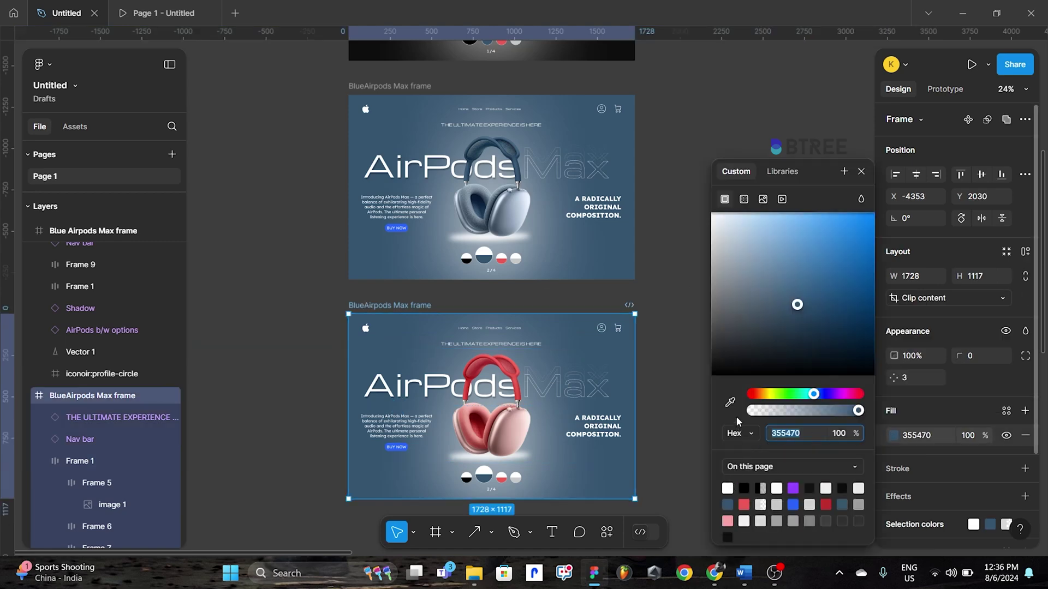
click(730, 402)
click(627, 363)
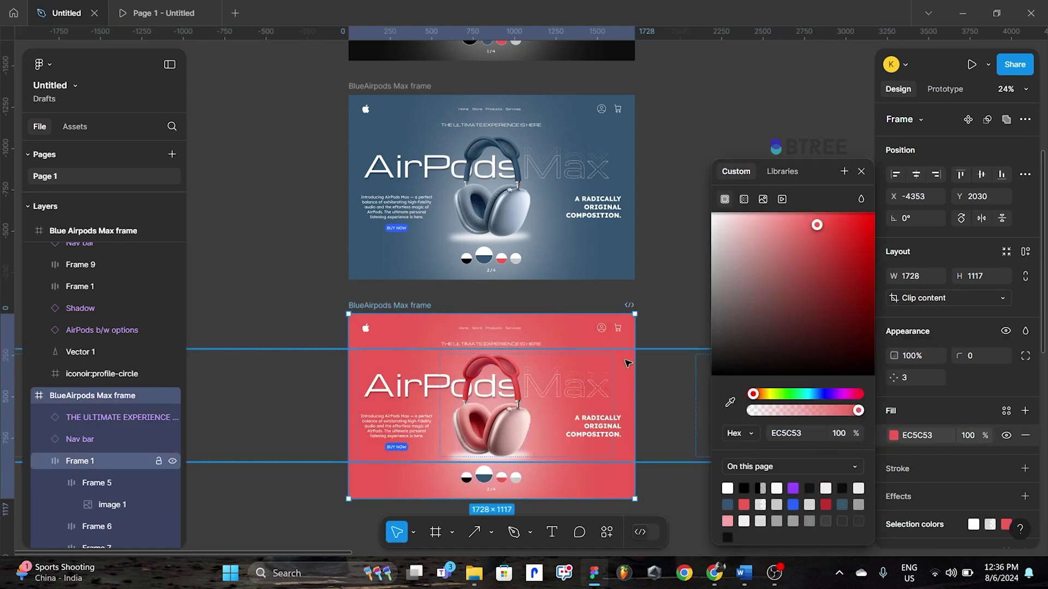
click(669, 309)
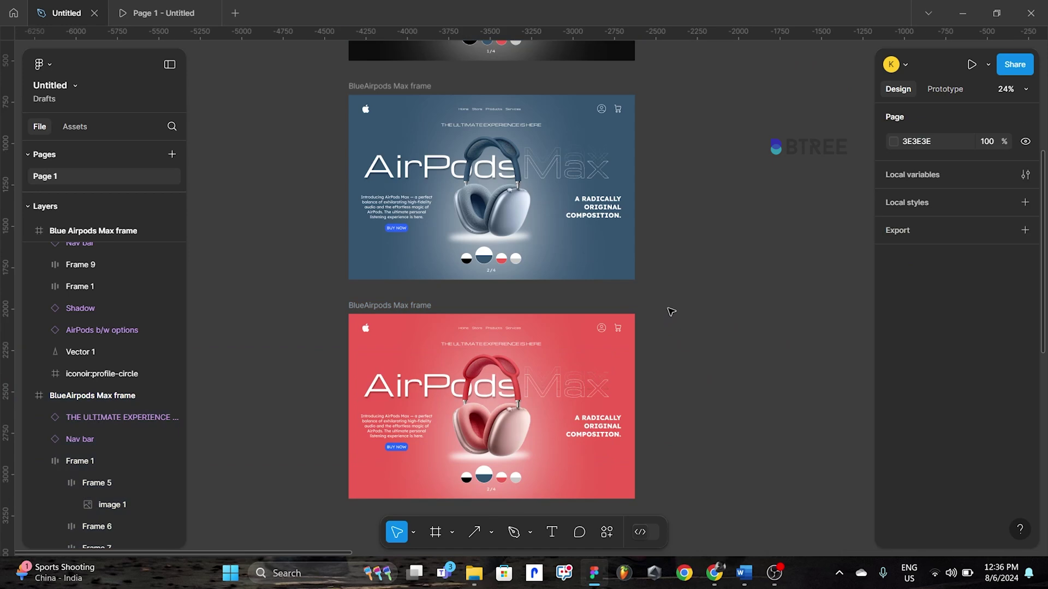
- Switch the red copy's colour toggle variant so the red swatch is enlarged
scroll(556, 404, down, 3)
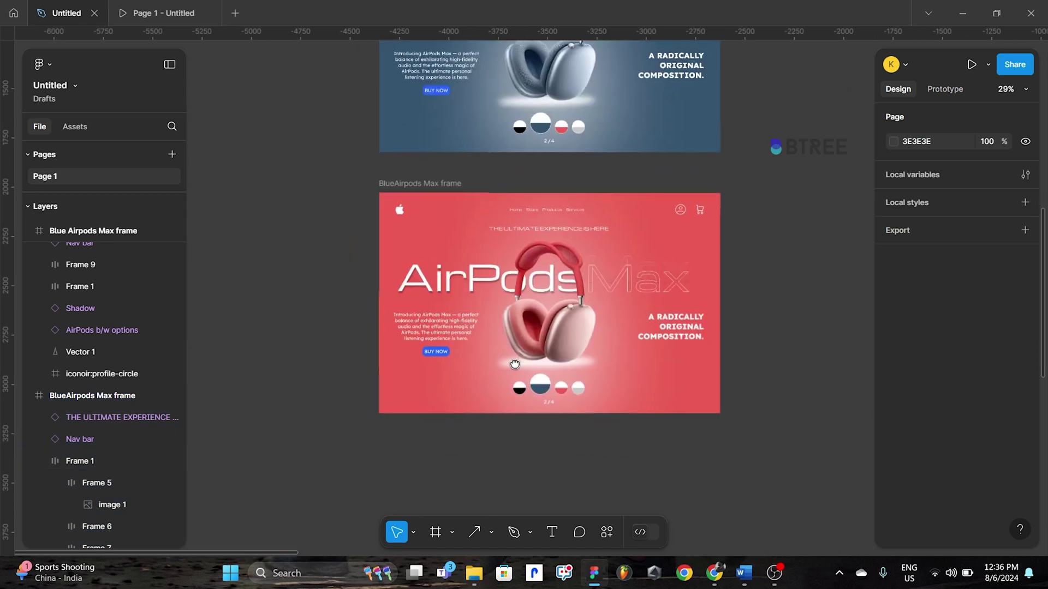
scroll(557, 404, up, 5)
click(557, 403)
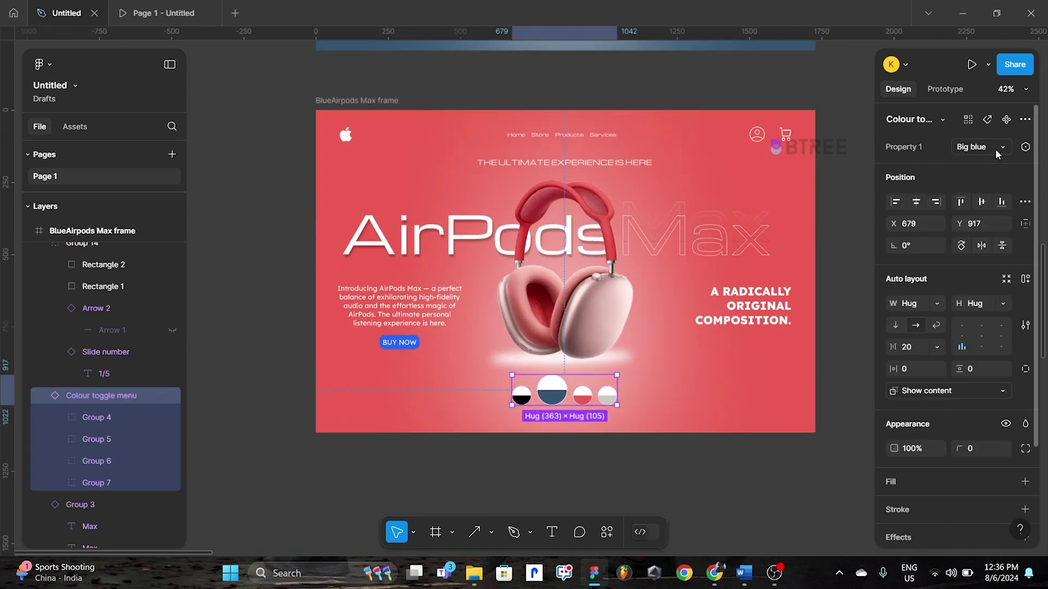
click(980, 147)
click(917, 159)
click(612, 467)
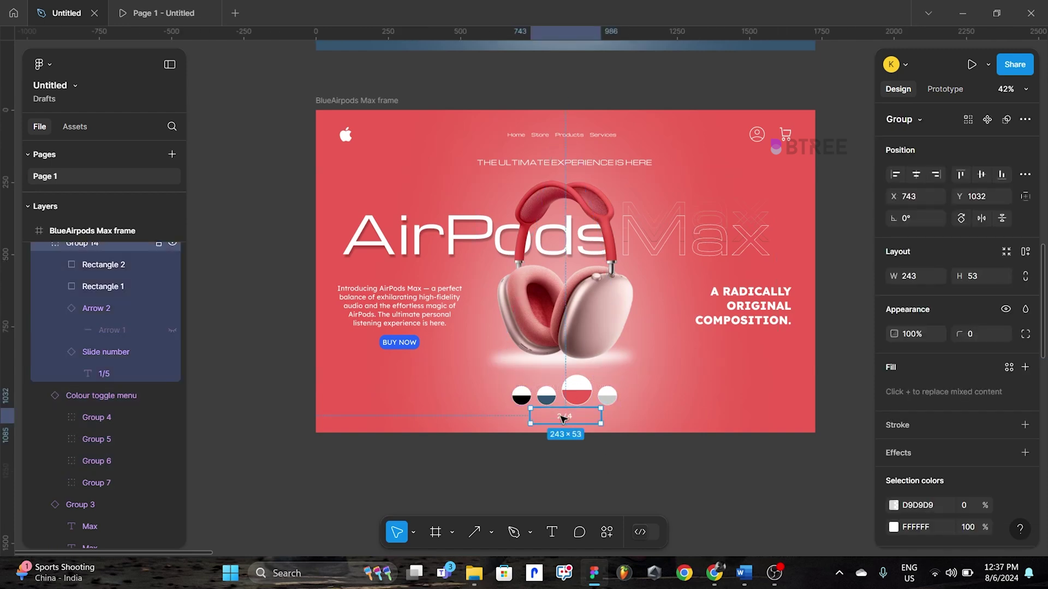
- Change the slide counter to 3/4 and begin renaming the red frame
double_click(564, 418)
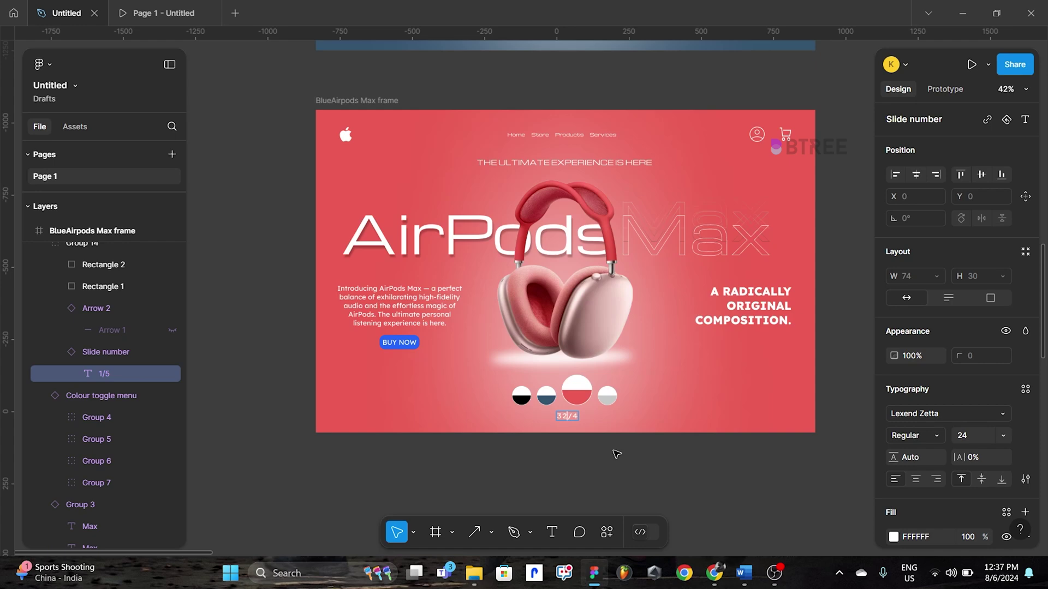
scroll(617, 455, down, 2)
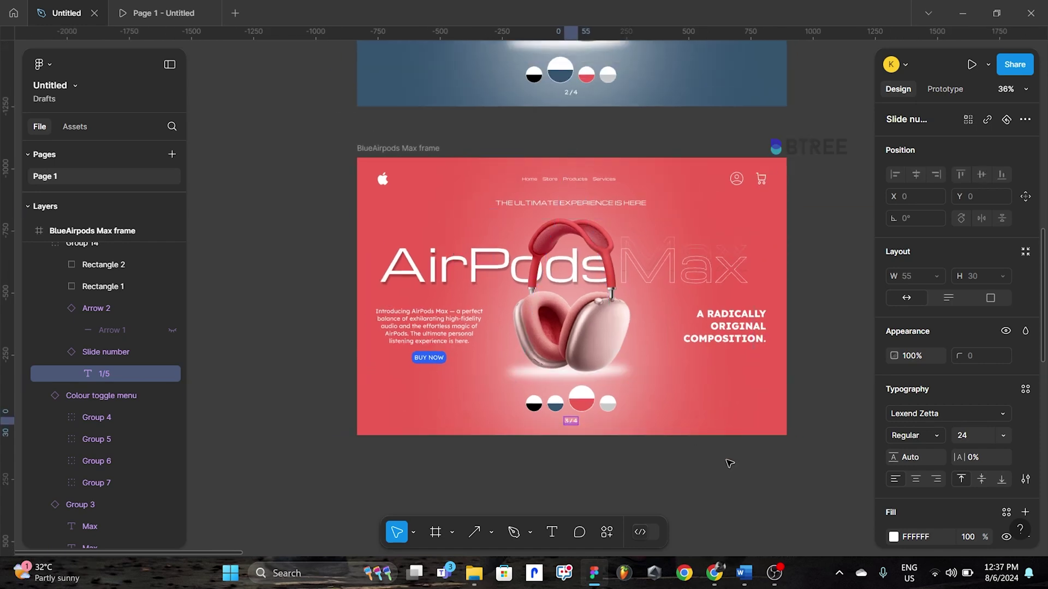
scroll(682, 463, down, 2)
scroll(671, 441, down, 2)
scroll(655, 426, down, 1)
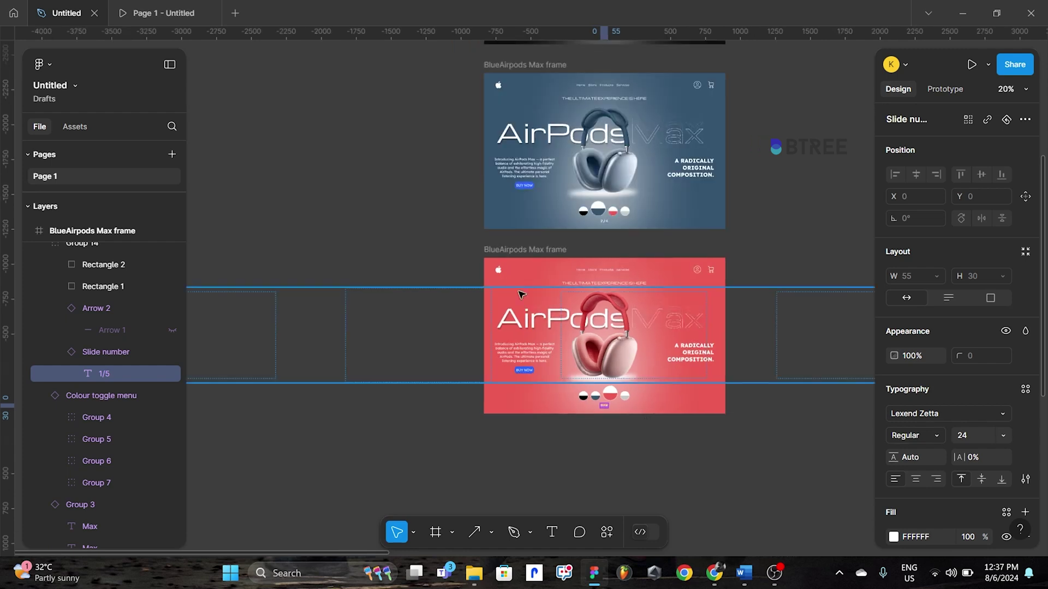
click(498, 250)
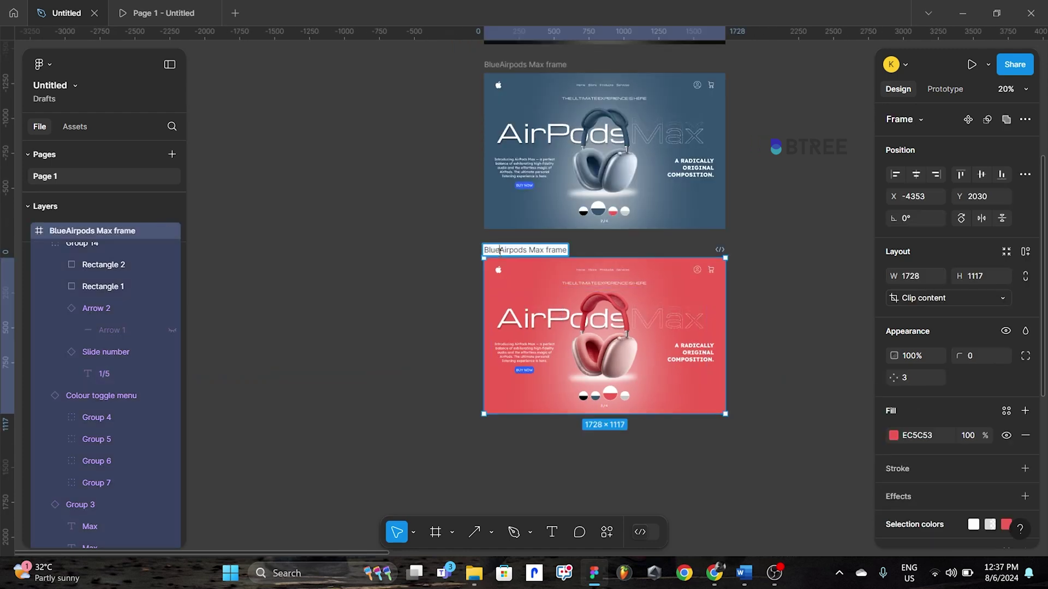
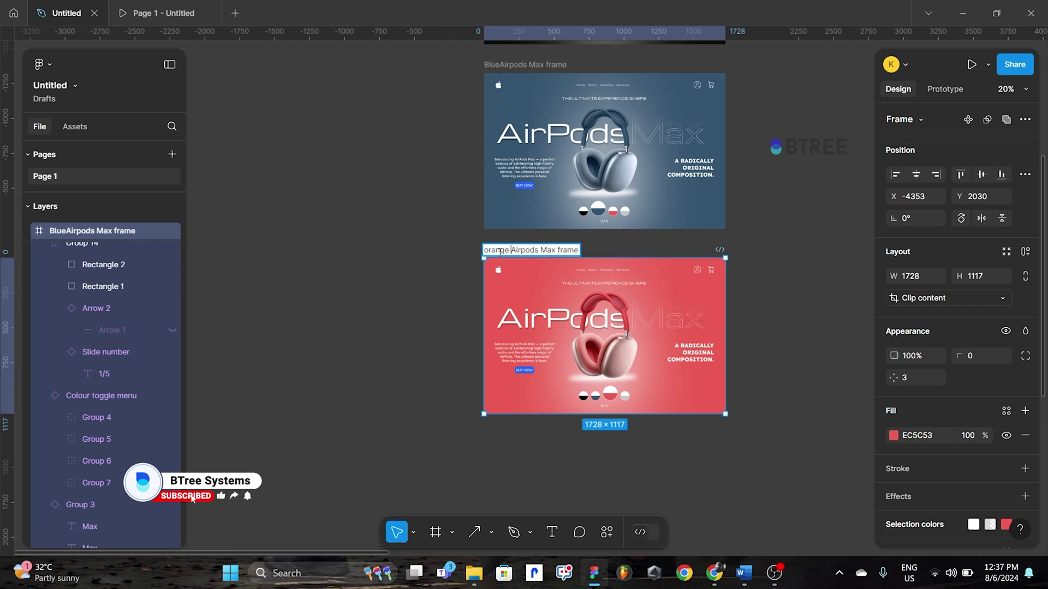
- Confirm the 'orange Airpods Max frame' name and place a duplicate below the original
click(545, 235)
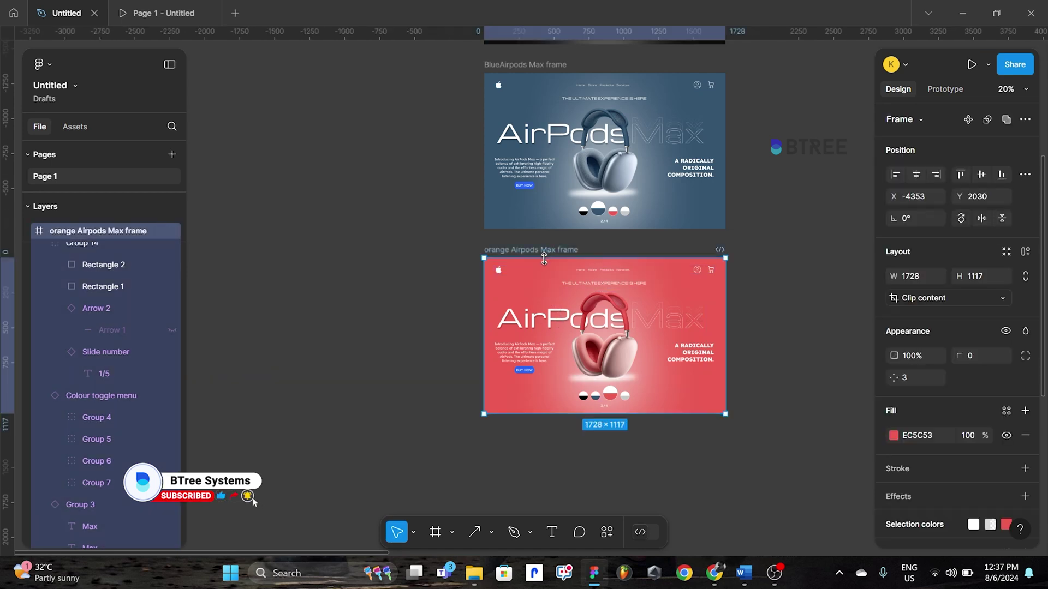
key(ctrl+d)
mouse_move(778, 245)
mouse_down()
mouse_move(521, 446)
mouse_move(603, 387)
mouse_up()
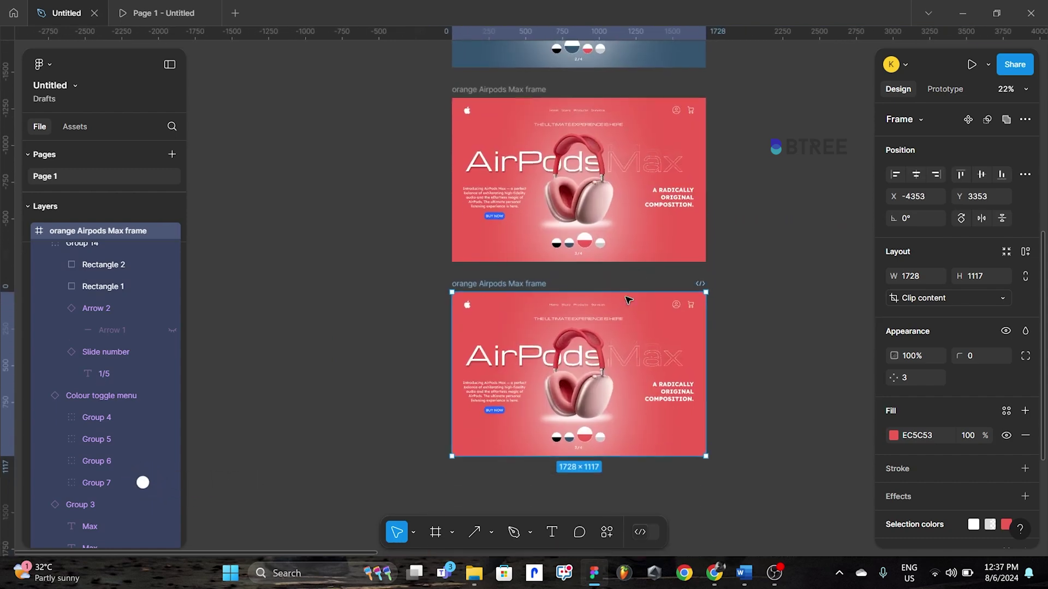
- Shift the copy's Frame 1 carousel left until the silver headphones slide is centred
click(591, 392)
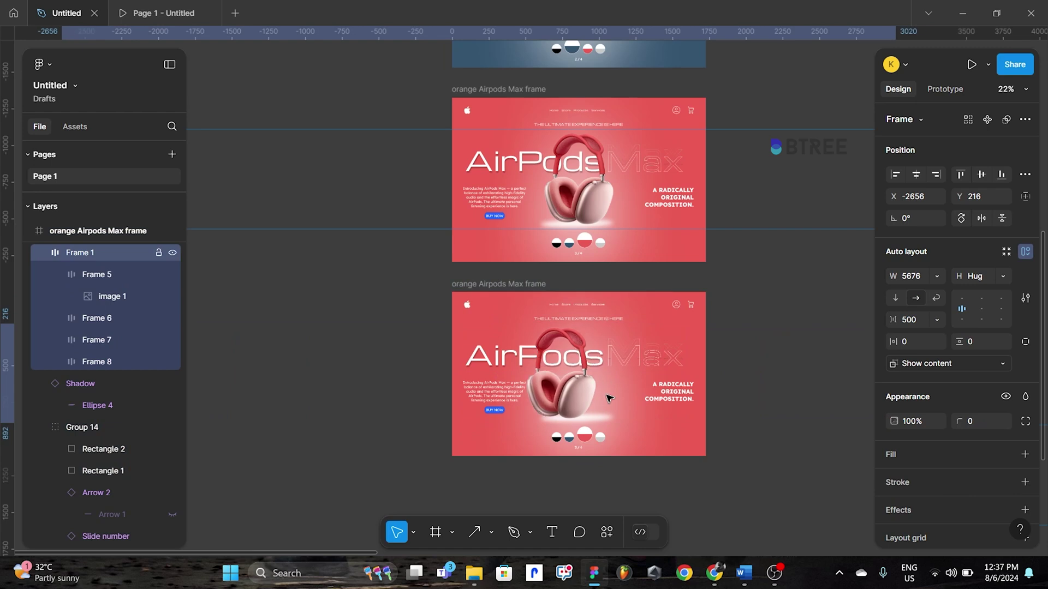
key(shift+Left)
key(shift+Left)
key(shift+Left)
key(shift+Left)
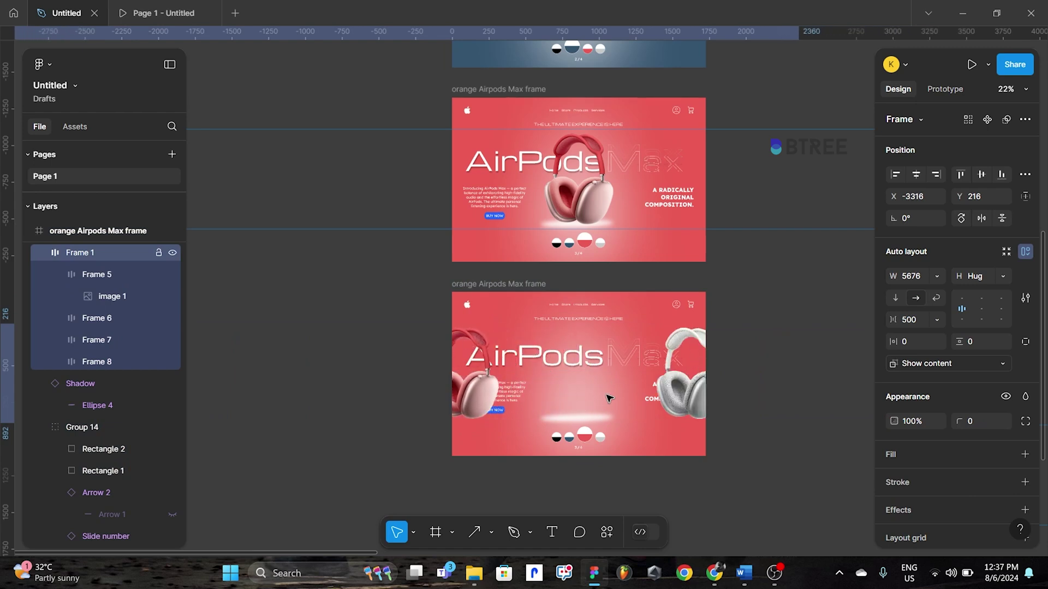
key(shift+Left)
key(shift+Left)
key(shift+Left)
key(shift+Left)
key(shift+Left)
key(shift+Left)
key(shift+Left)
key(shift+Left)
key(shift+Left)
key(shift+Left)
key(shift+Left)
key(shift+Left)
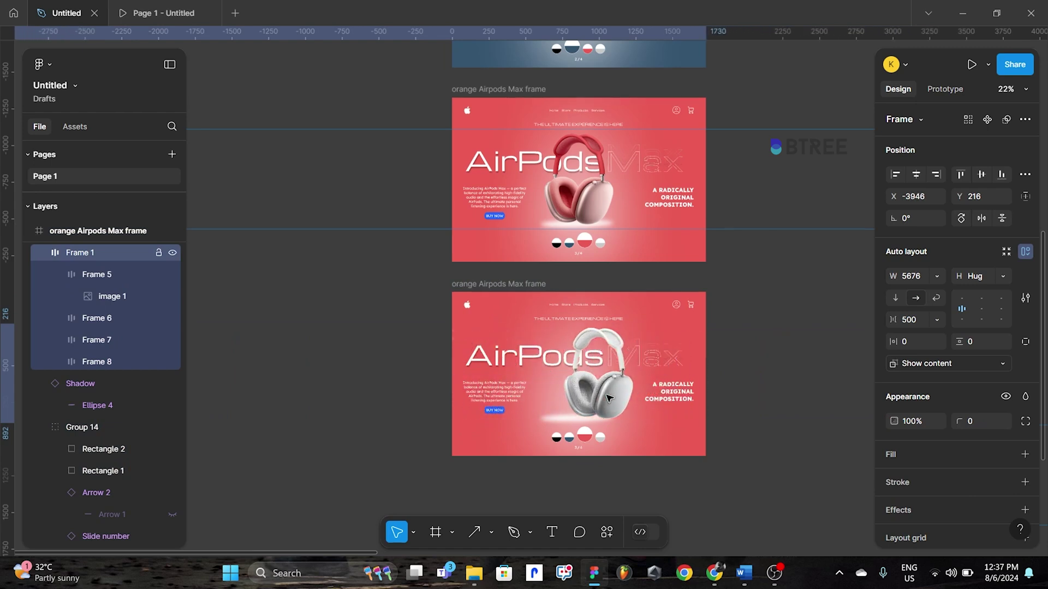
key(shift+Left)
key(shift+Left)
key(shift+Left)
key(shift+Left)
key(shift+Left)
key(shift+Left)
key(shift+Left)
key(shift+Left)
key(shift+Left)
key(shift+Left)
key(shift+Left)
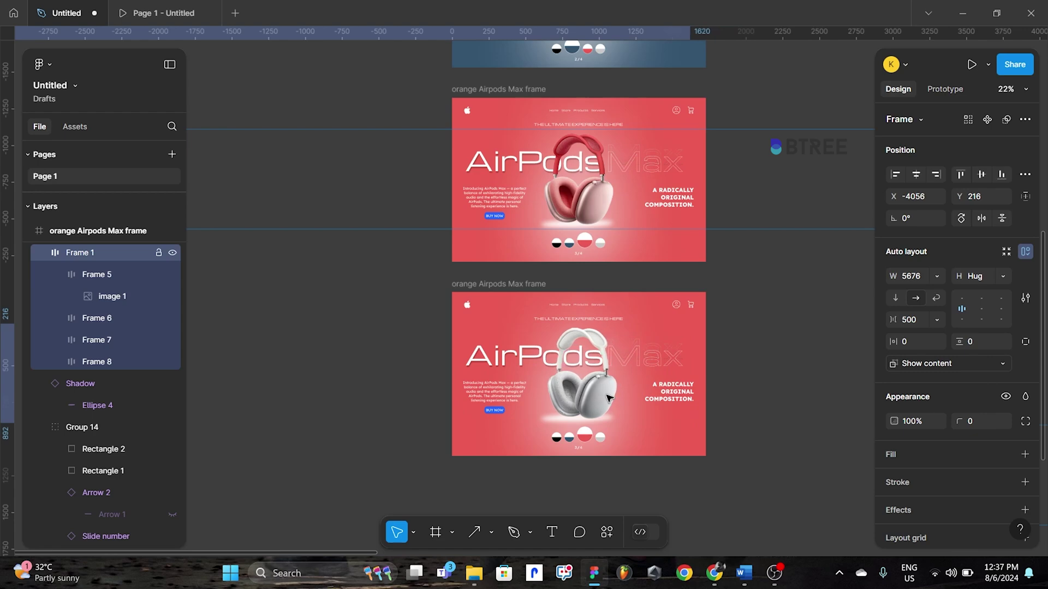
key(shift+Left)
key(shift+Left)
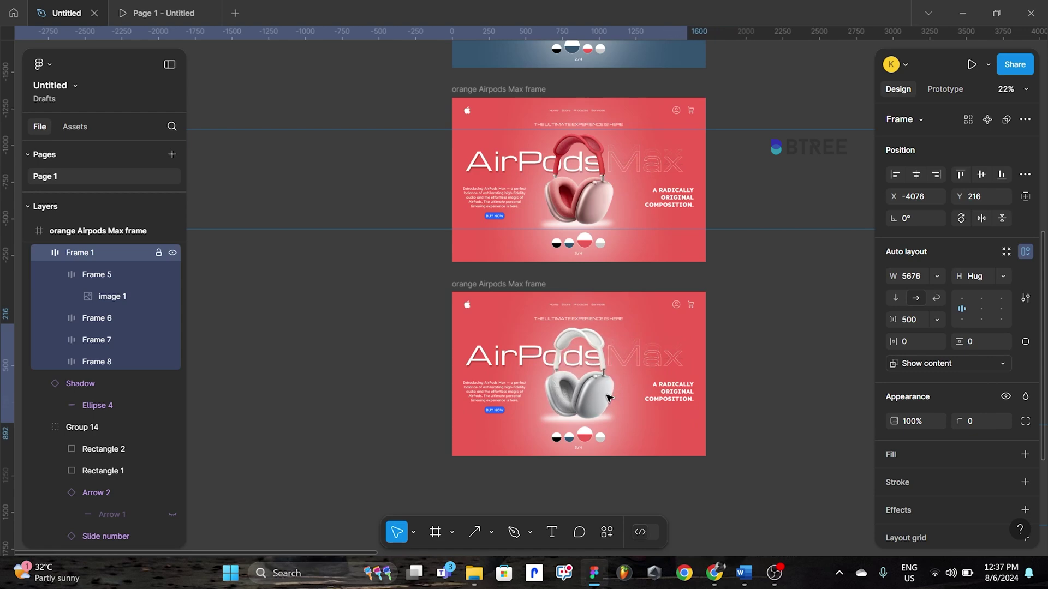
- Switch the copy's nav bar and 'THE ULTIMATE EXPERIENCE IS HERE' heading to their Black variants
click(714, 309)
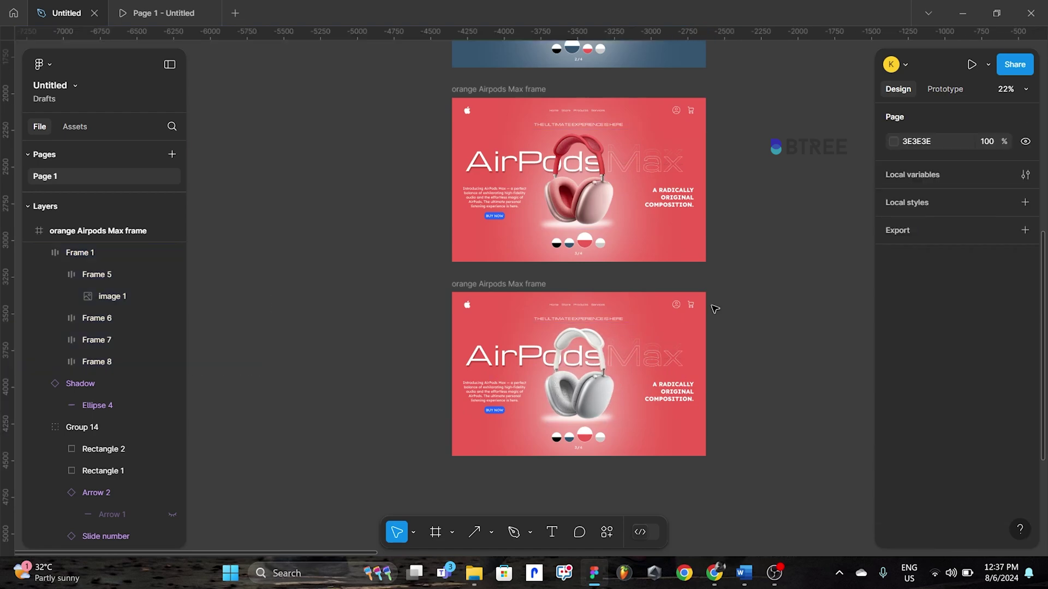
click(601, 306)
click(979, 145)
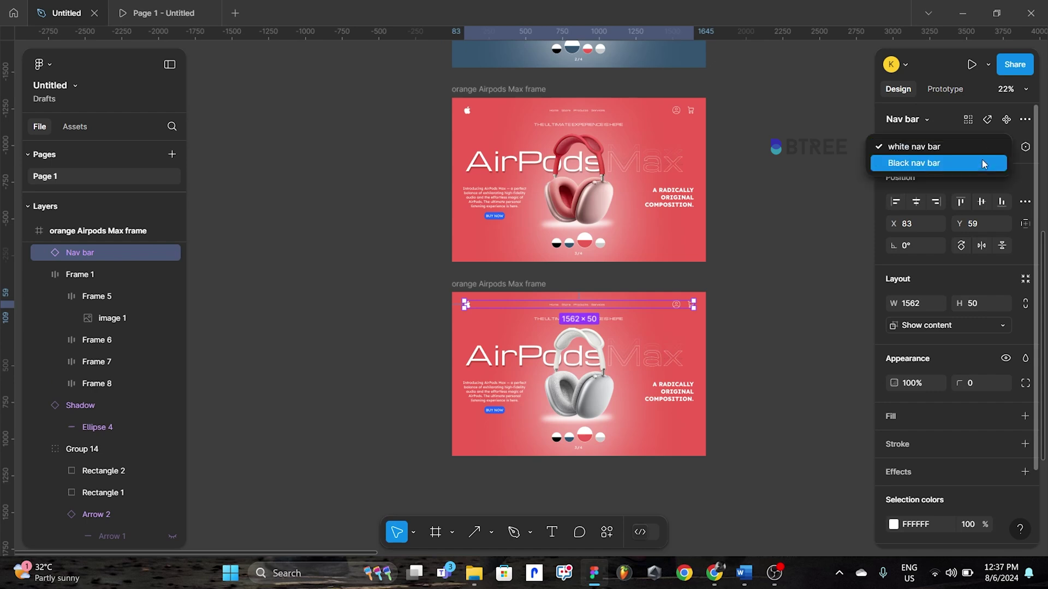
key(Return)
click(619, 319)
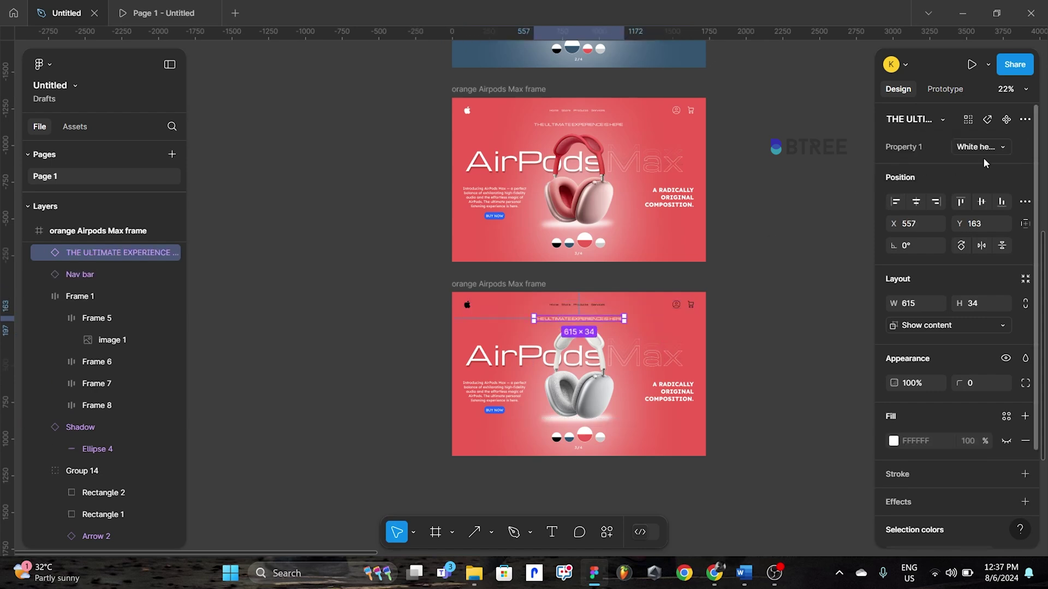
click(971, 145)
click(968, 167)
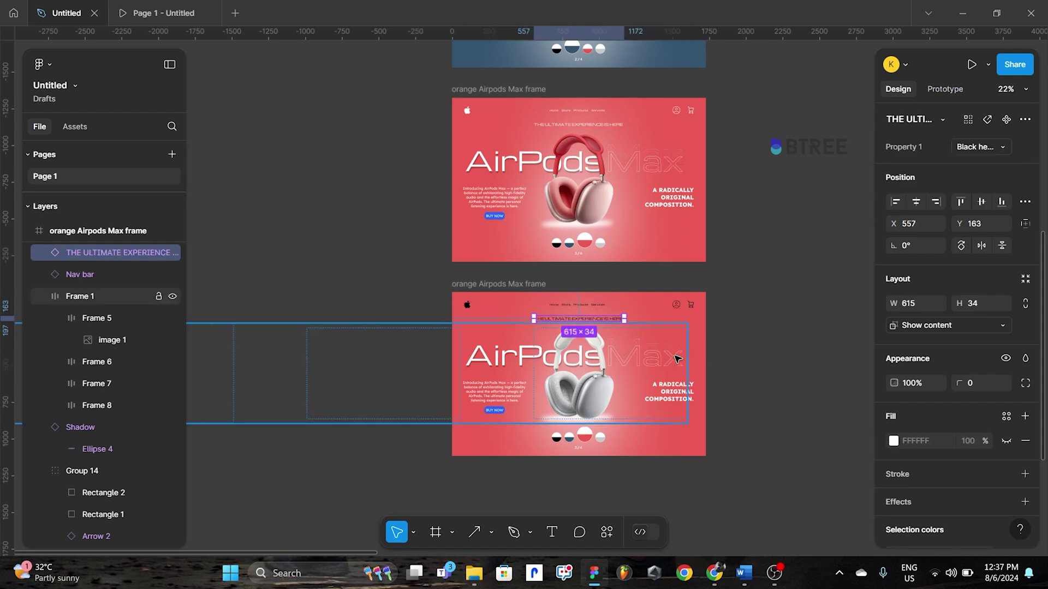
- Lock the Frame 1 carousel in the Layers panel
click(682, 360)
key(Escape)
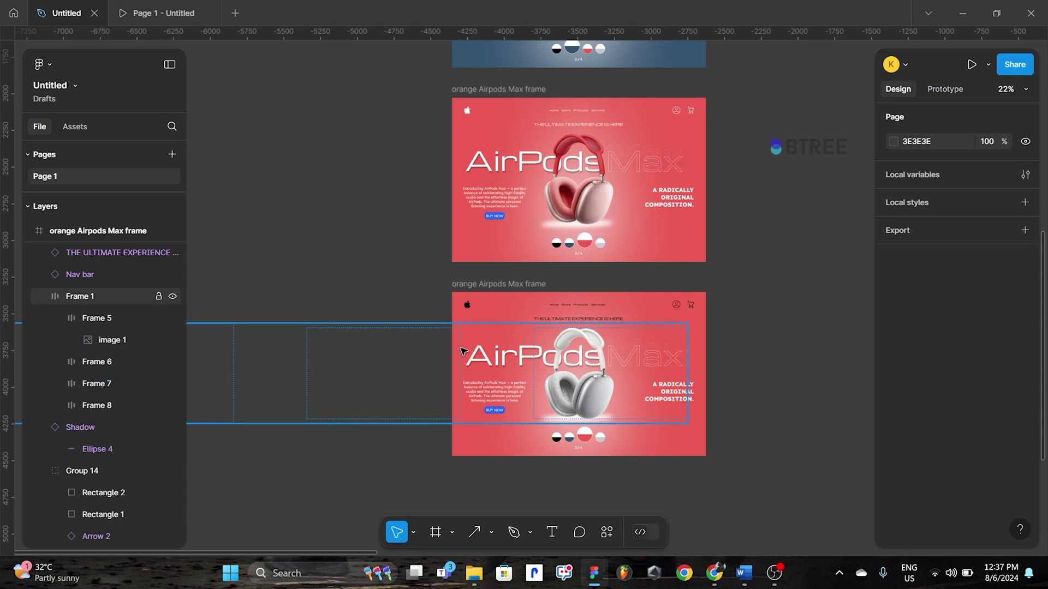
click(154, 300)
click(159, 297)
click(214, 273)
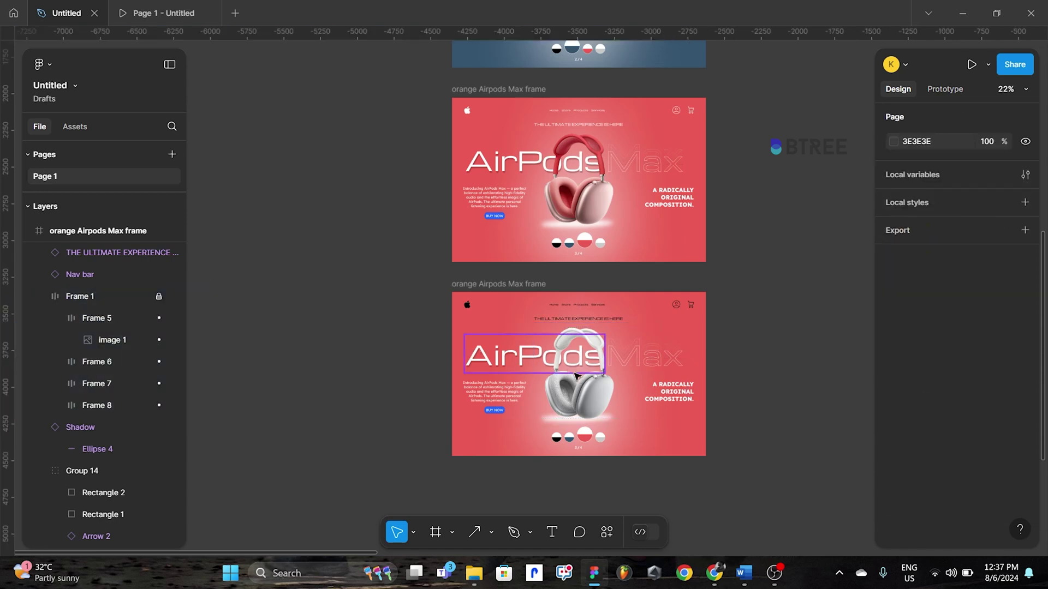
- Set the Max text and AirPods title to their Black variants
click(667, 357)
click(977, 147)
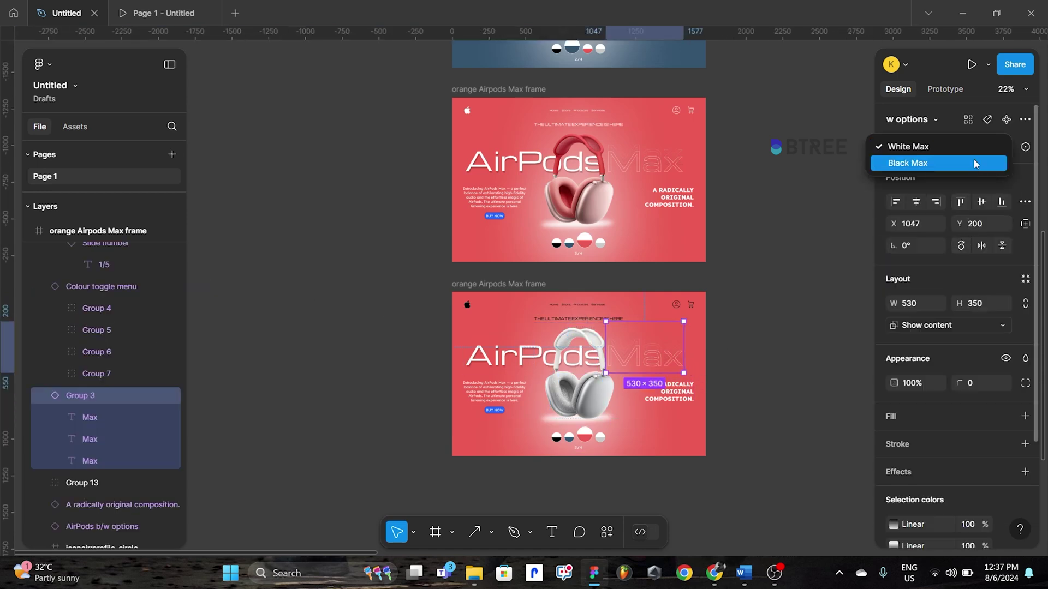
click(532, 355)
click(976, 147)
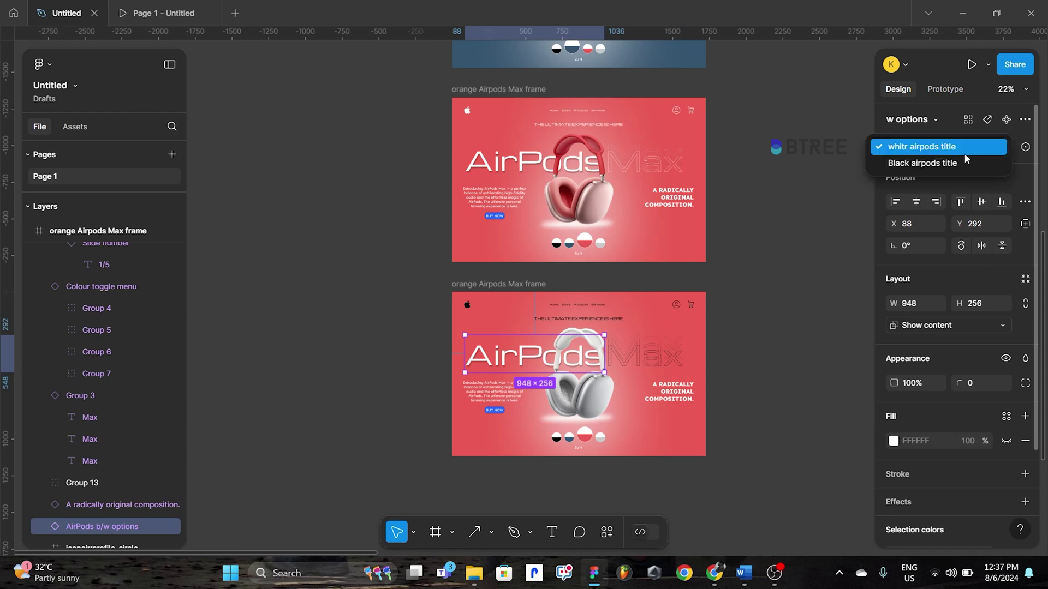
key(Return)
- Switch the 'Introducing AirPods Max' paragraph to its Black variant
click(504, 401)
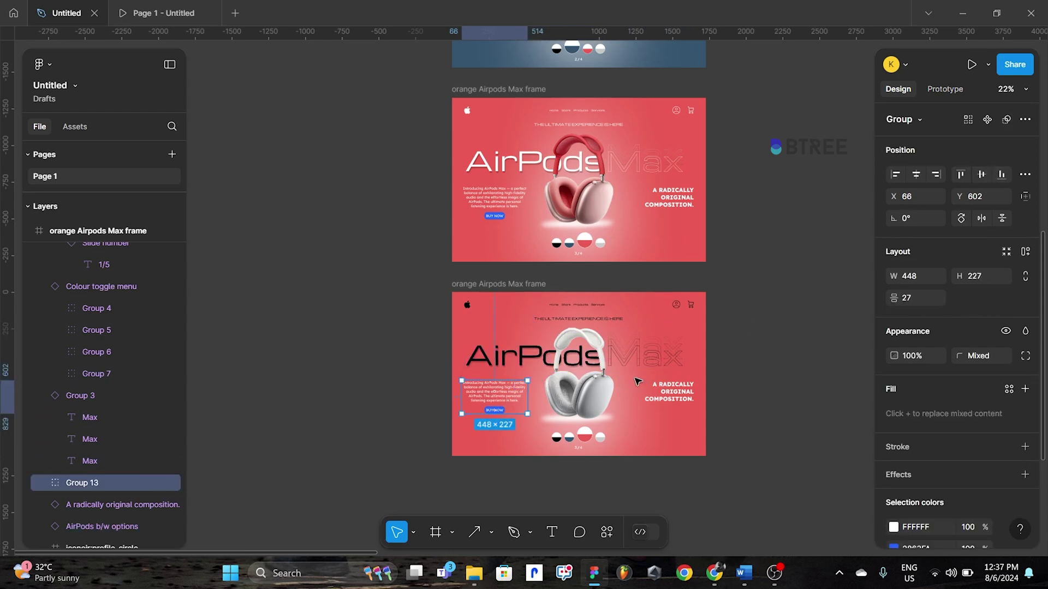
ctrl+scroll(515, 398, up, 5)
ctrl+scroll(526, 397, up, 1)
double_click(507, 390)
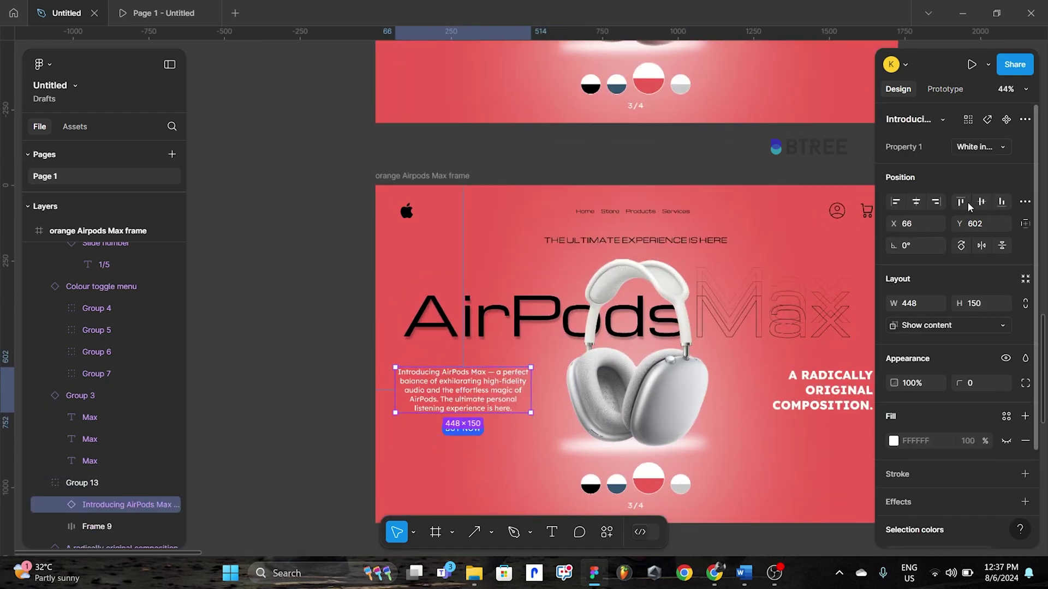
click(977, 147)
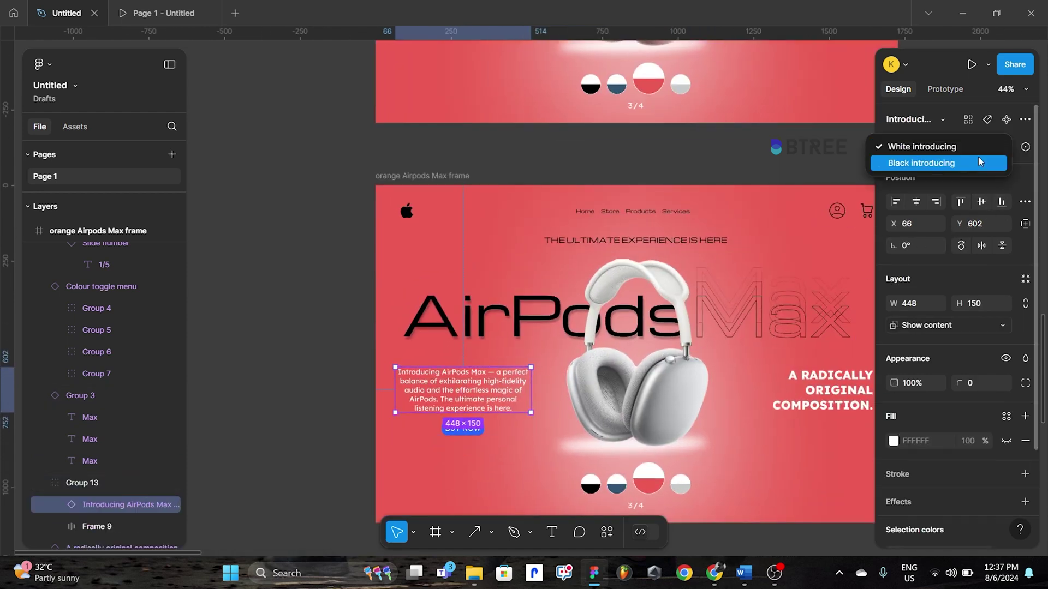
- Switch the 'A RADICALLY ORIGINAL COMPOSITION' tagline to black
click(486, 431)
click(818, 388)
scroll(818, 389, right, 2)
scroll(819, 389, down, 1)
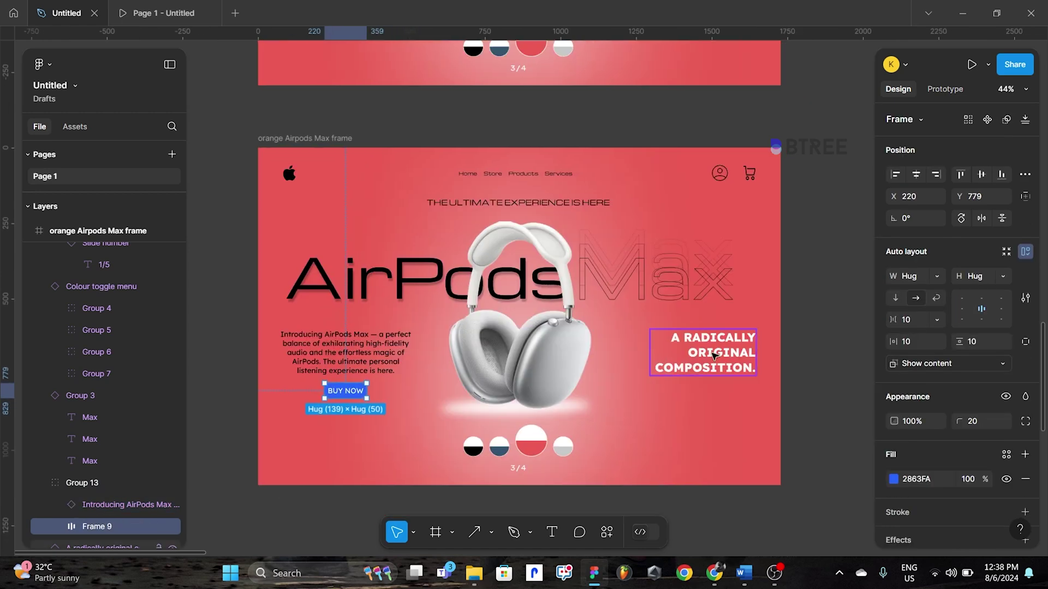
click(988, 148)
click(977, 164)
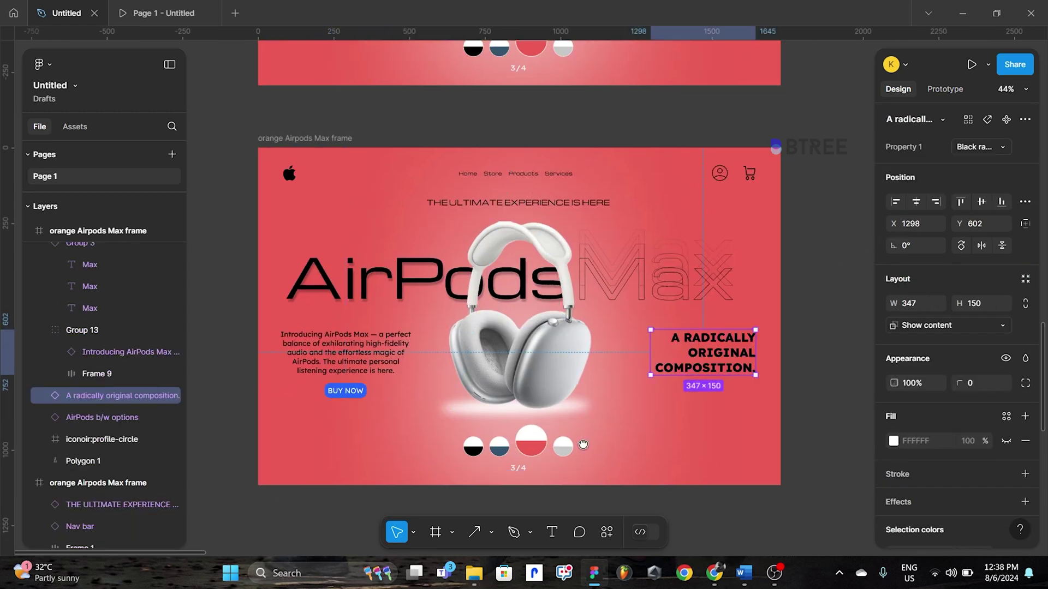
- Set the 3/4 slide number to its Black variant
scroll(523, 428, down, 1)
click(533, 420)
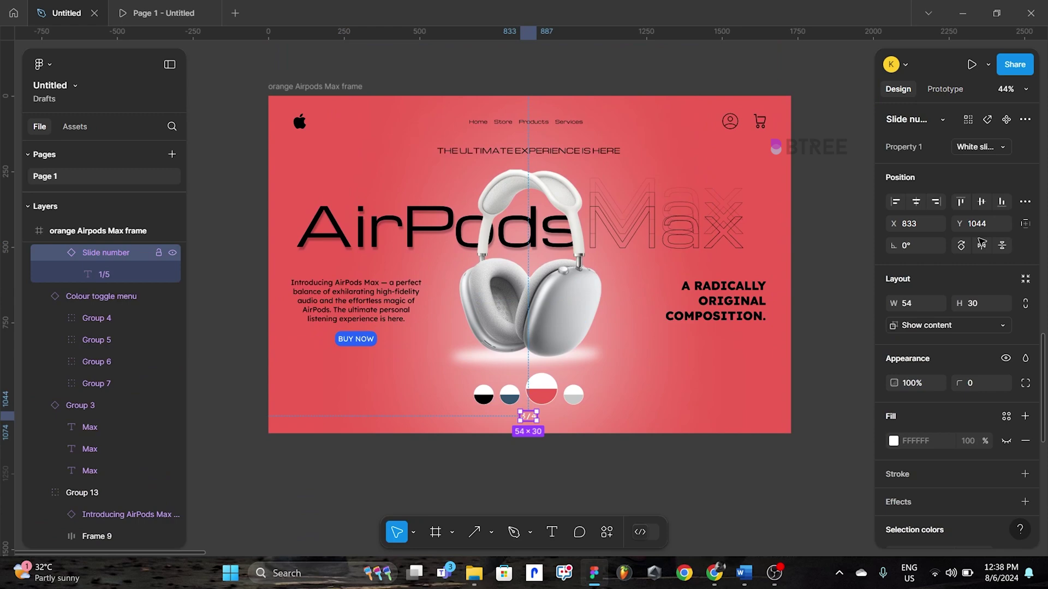
click(980, 147)
click(960, 162)
click(839, 308)
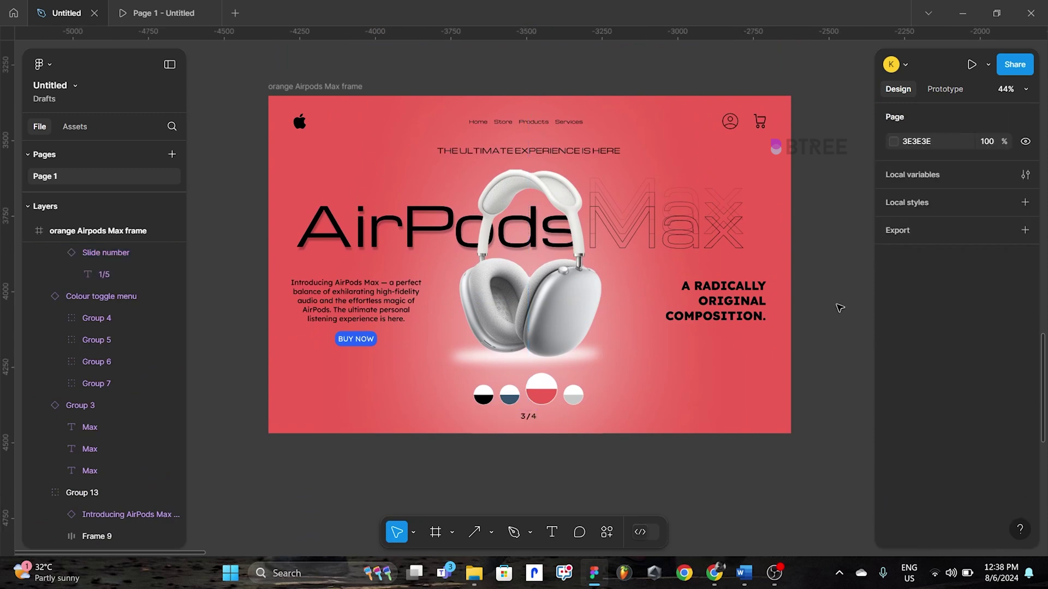
key(ctrl+a)
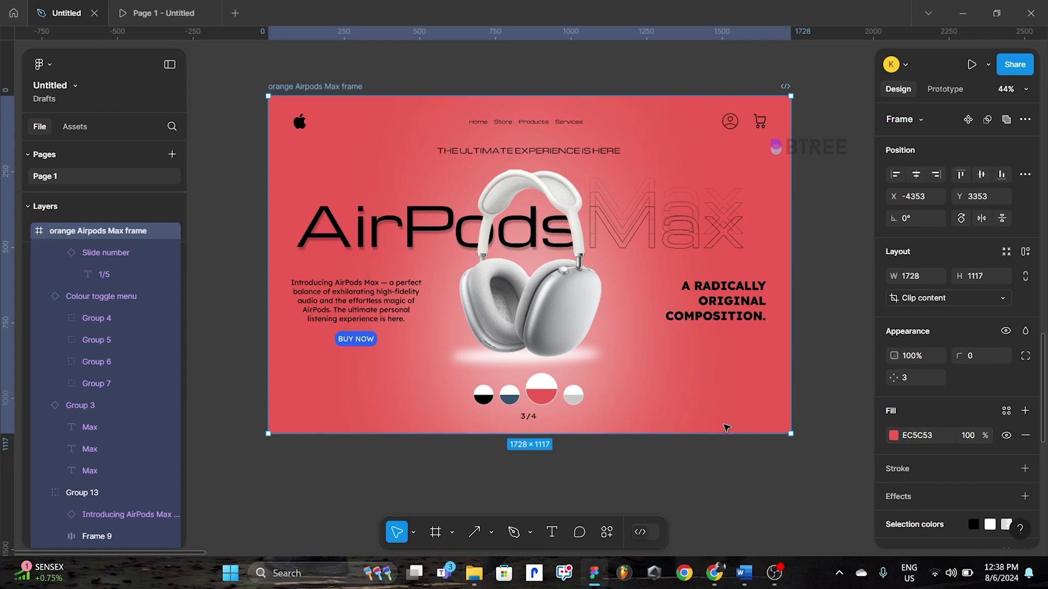
- Eyedrop the grey colour circle to change the copy's fill from EC5C53 to C8C9CA
click(893, 436)
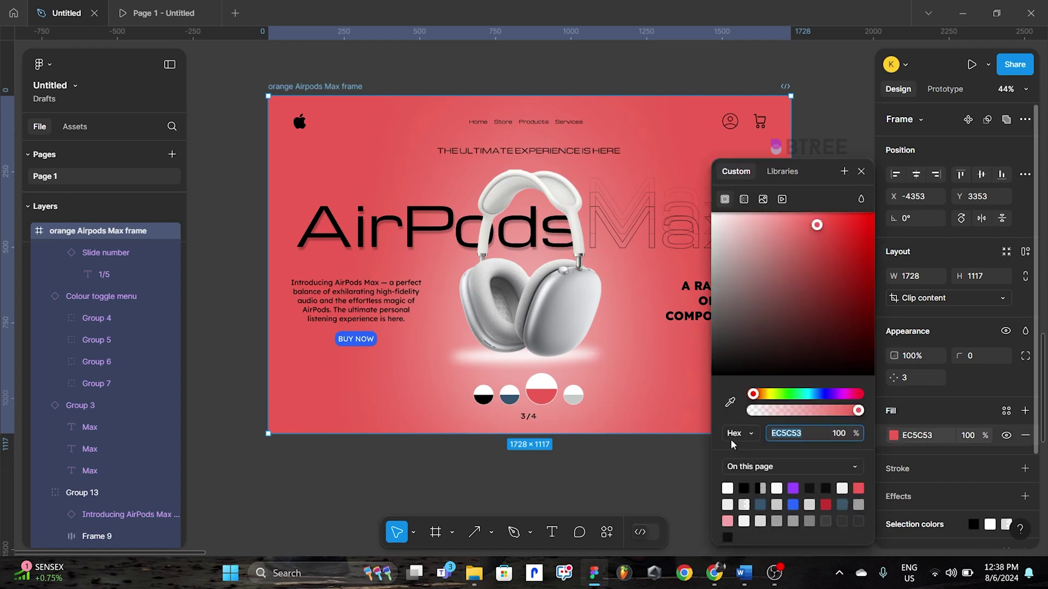
click(730, 403)
click(577, 399)
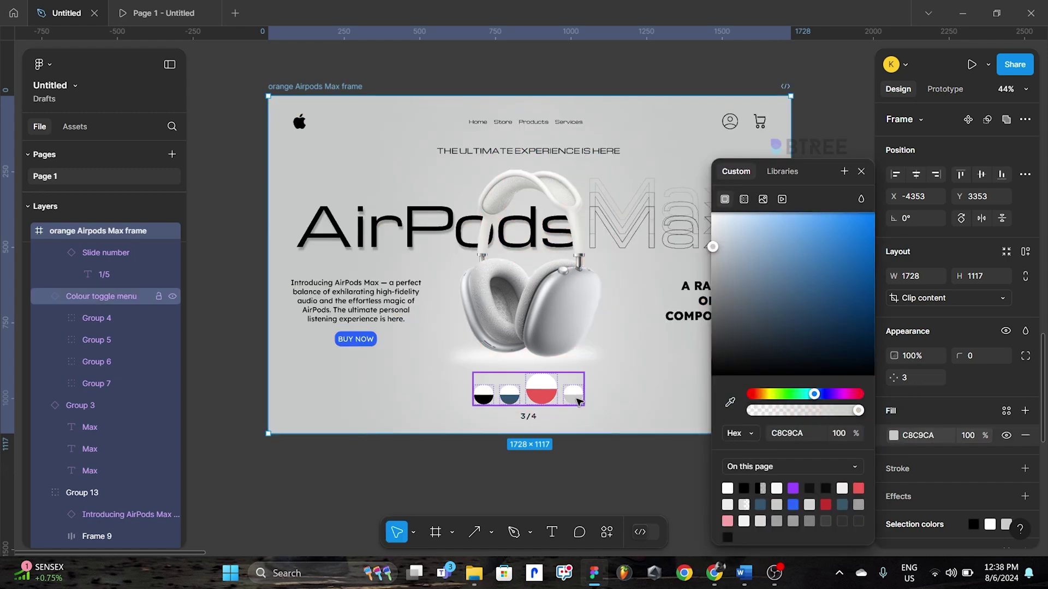
click(861, 171)
scroll(704, 273, down, 2)
scroll(580, 156, down, 3)
scroll(682, 250, down, 2)
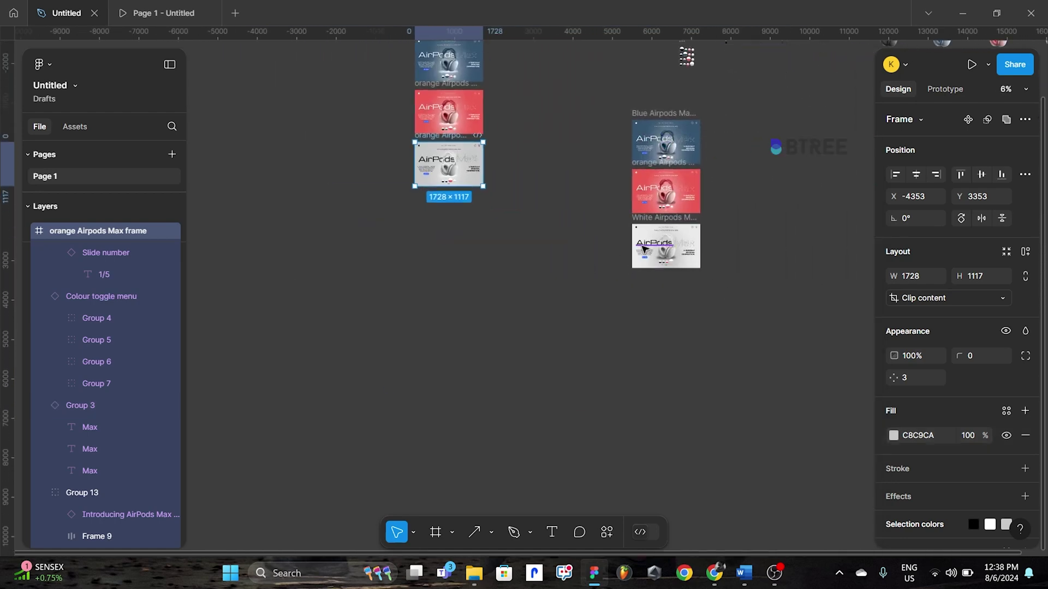
scroll(643, 249, up, 3)
scroll(655, 268, up, 2)
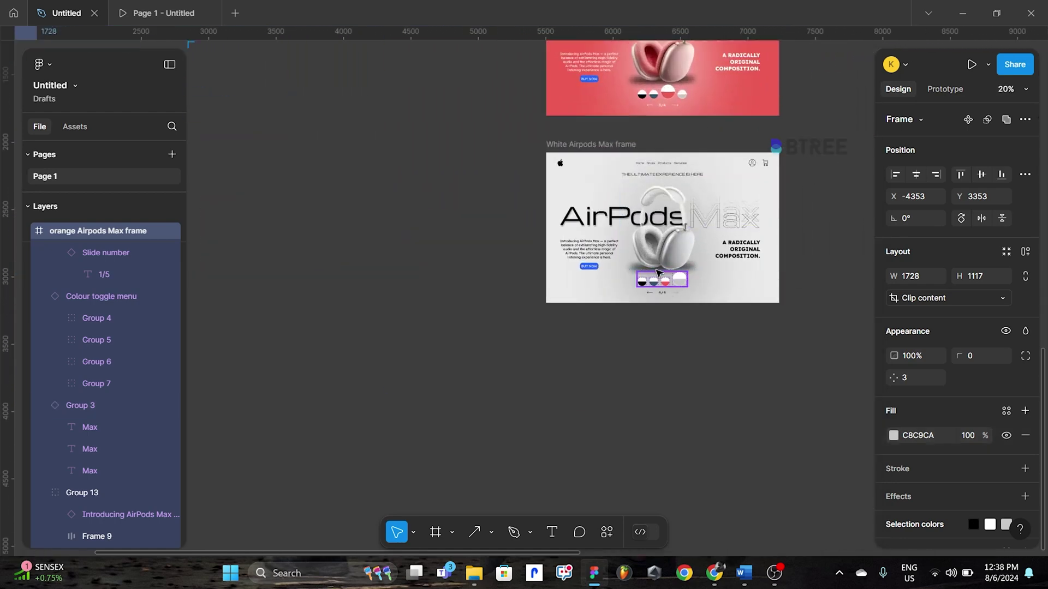
key(shift+2)
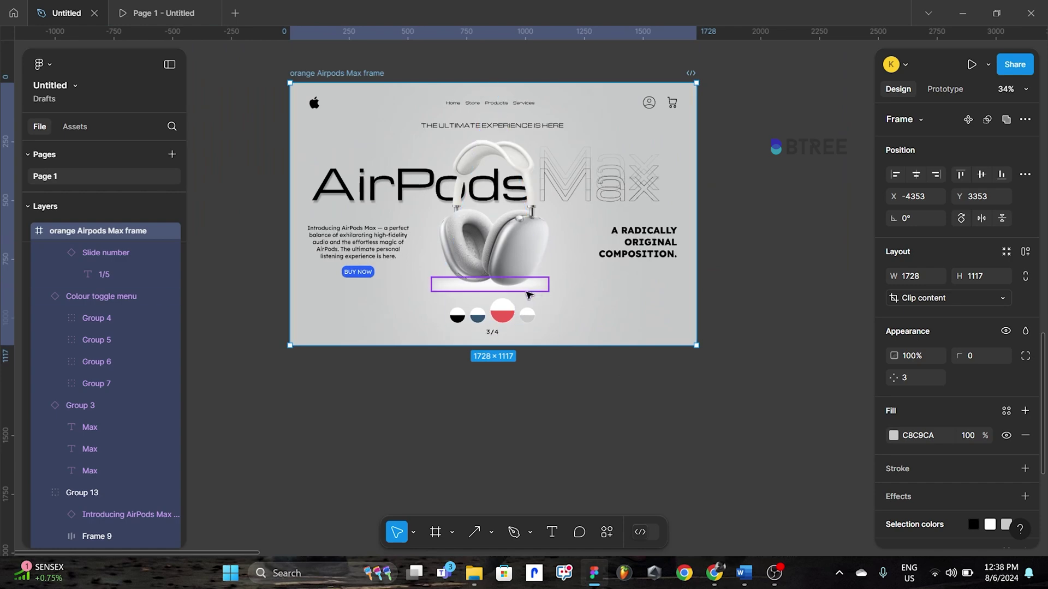
- Switch the shadow under the headphones to its Black variant
click(528, 295)
click(977, 146)
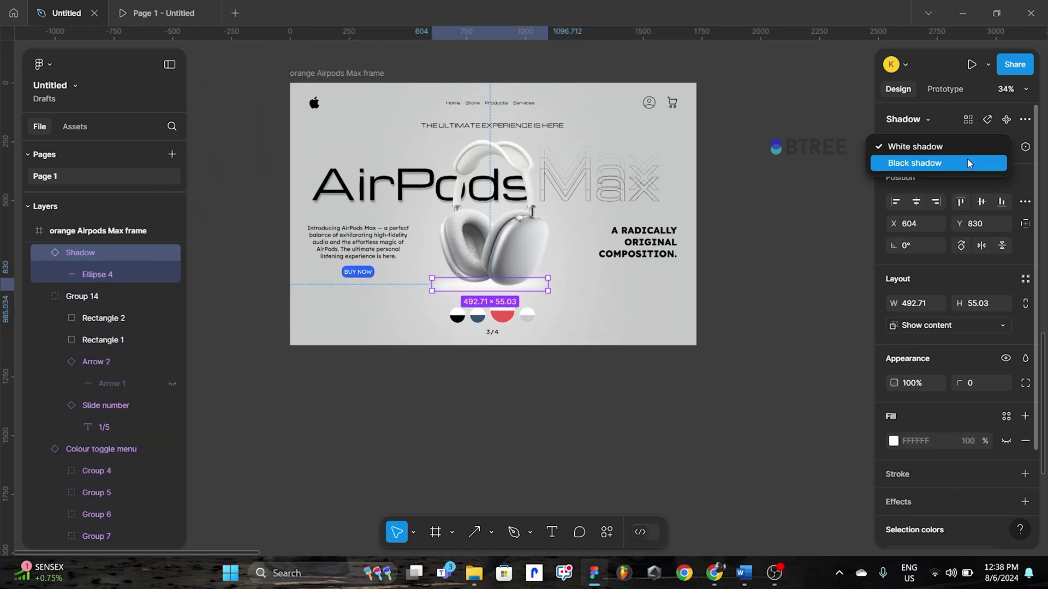
click(968, 163)
scroll(772, 311, up, 2)
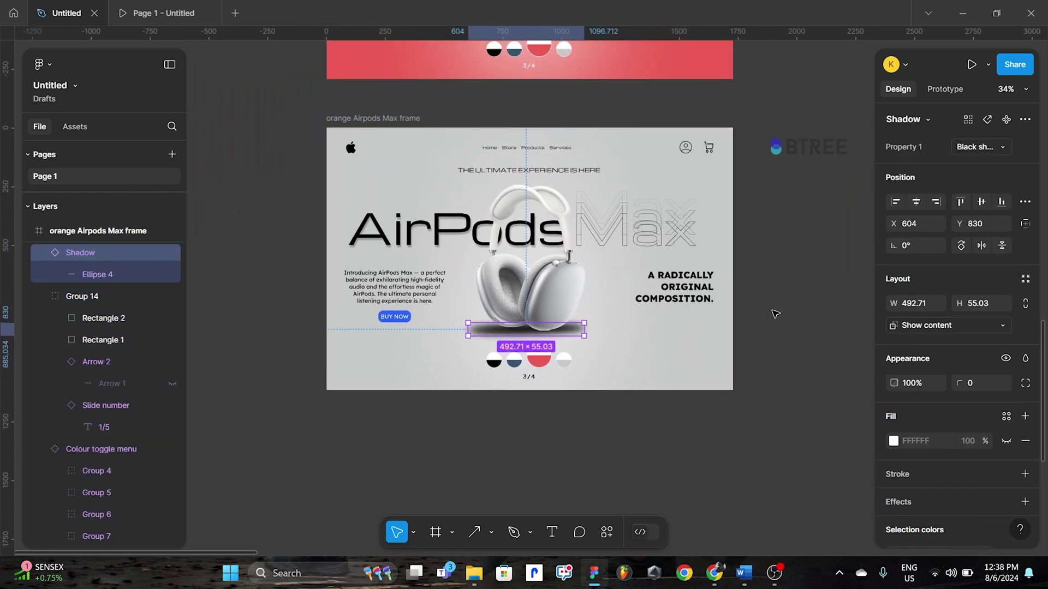
- Give the blurred Polygon 1 triangle a light grey C3C3C3 fill
click(534, 169)
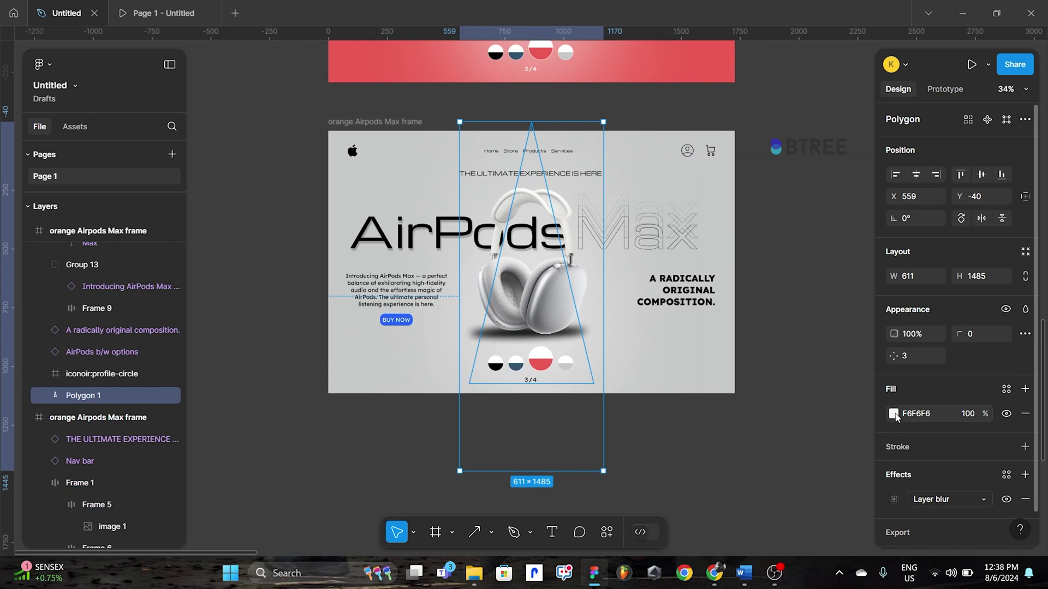
click(895, 416)
mouse_move(719, 299)
mouse_down()
mouse_move(693, 374)
mouse_move(647, 218)
mouse_move(605, 257)
mouse_up()
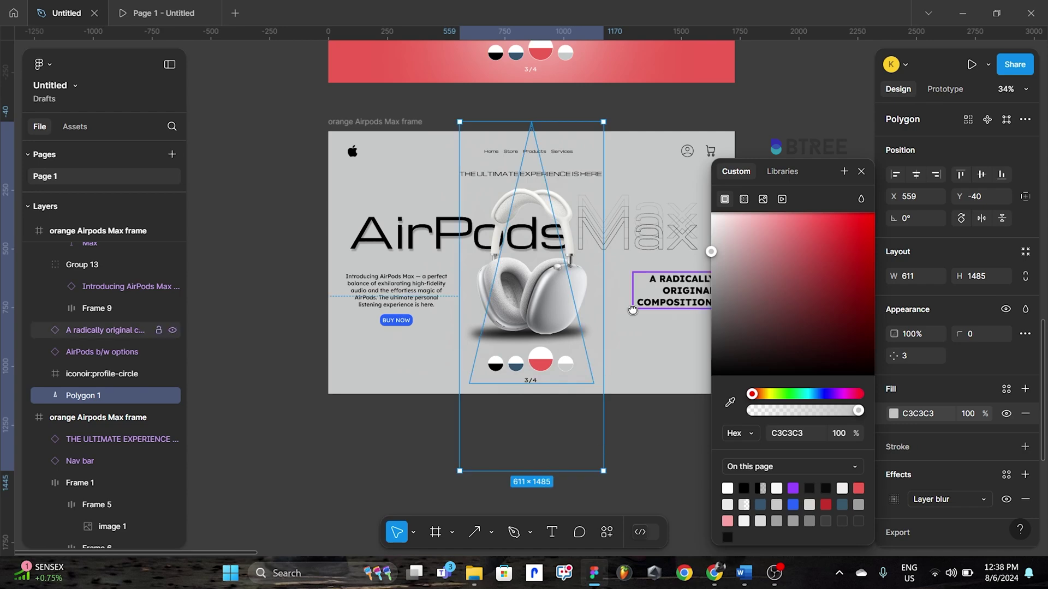
scroll(604, 256, up, 5)
click(818, 165)
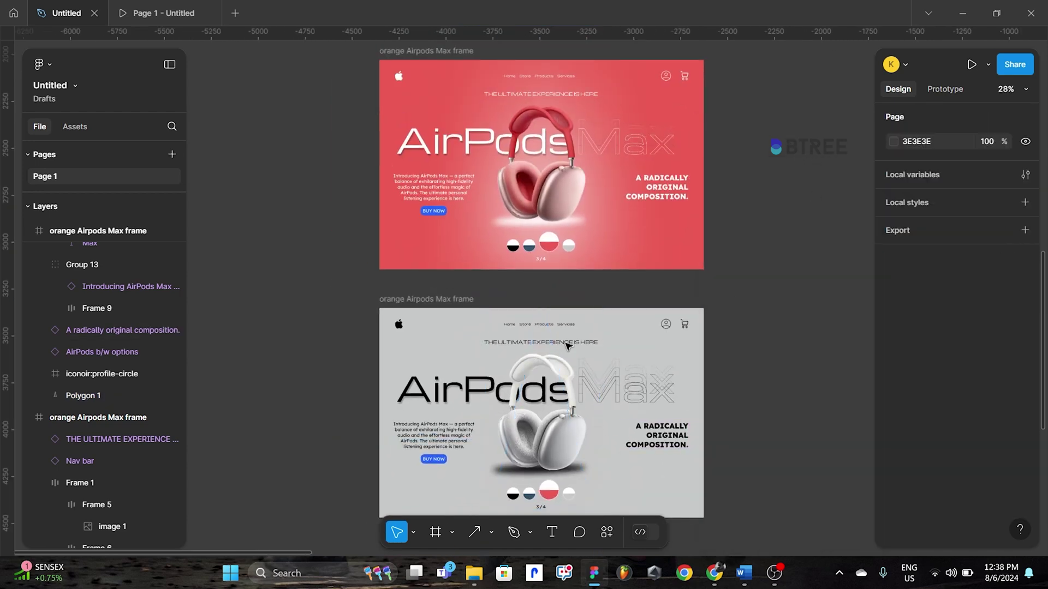
- Change the grey frame's slide number from 3/4 to 4/4
ctrl+scroll(567, 346, up, 3)
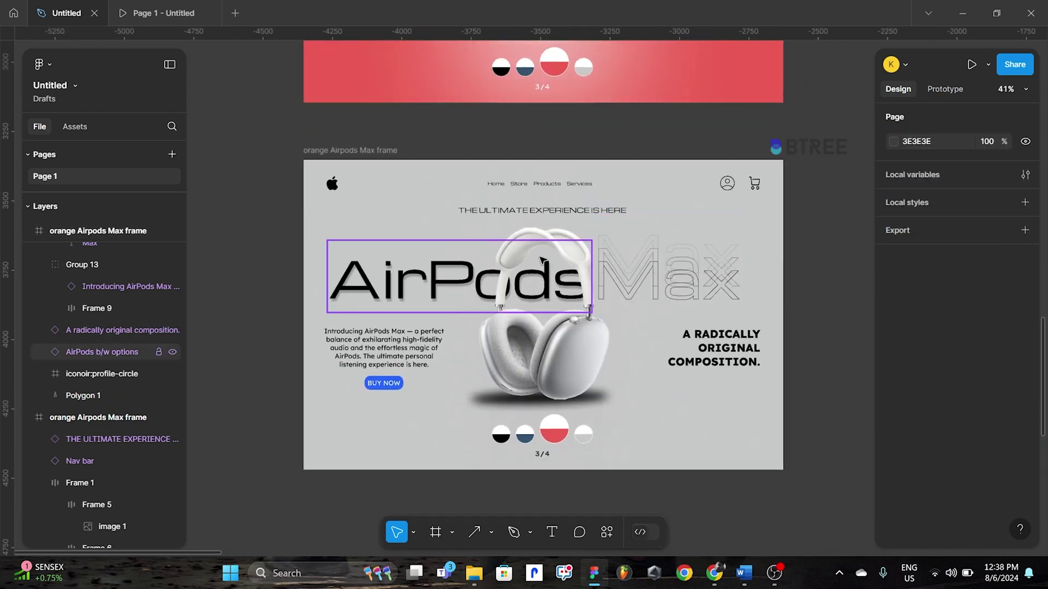
ctrl+scroll(542, 260, up, 2)
ctrl+scroll(542, 259, down, 4)
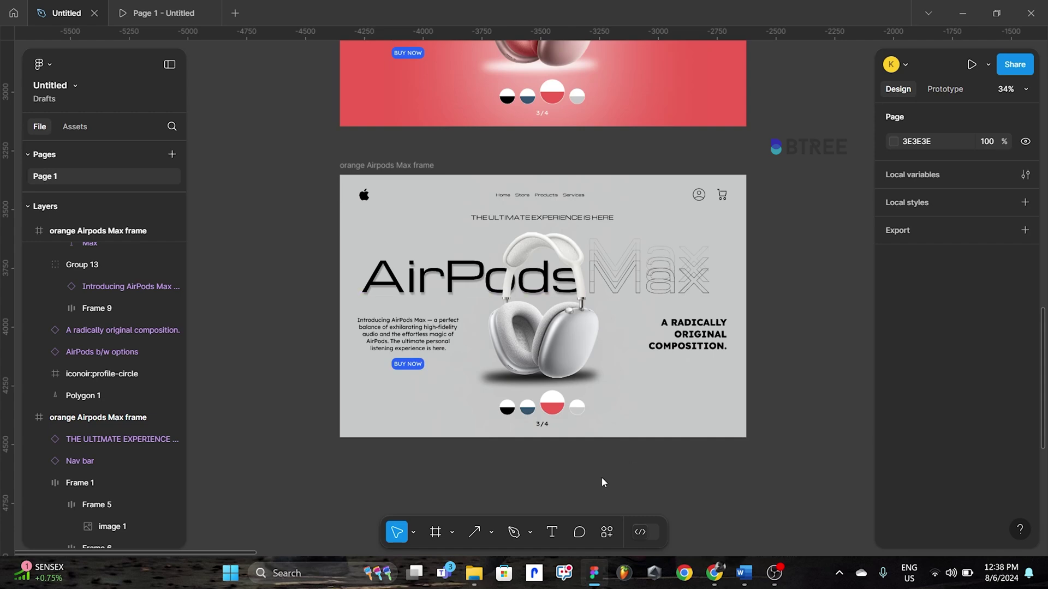
ctrl+scroll(590, 436, up, 3)
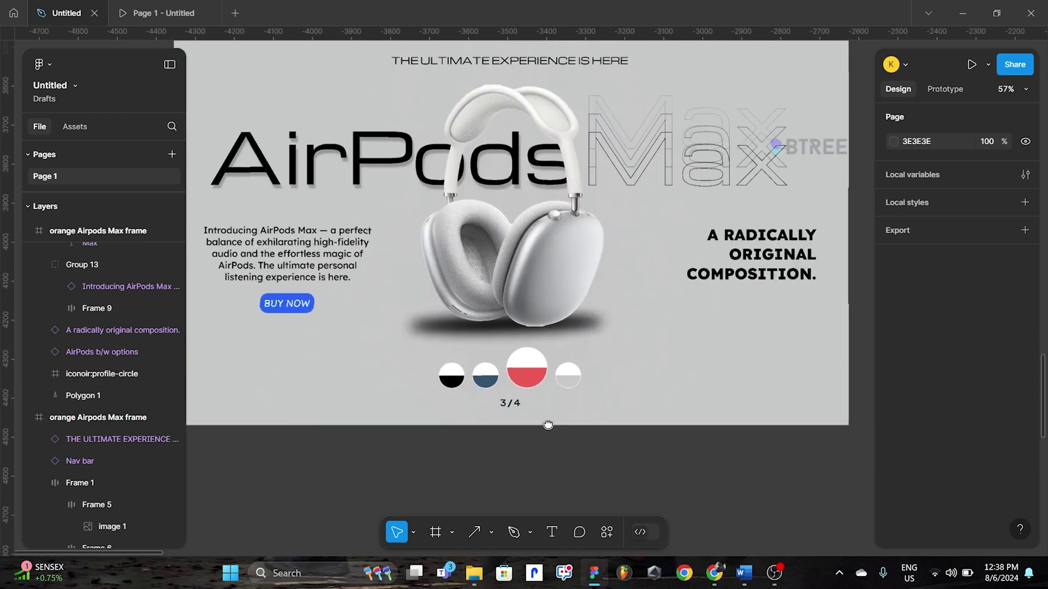
double_click(506, 403)
double_click(506, 403)
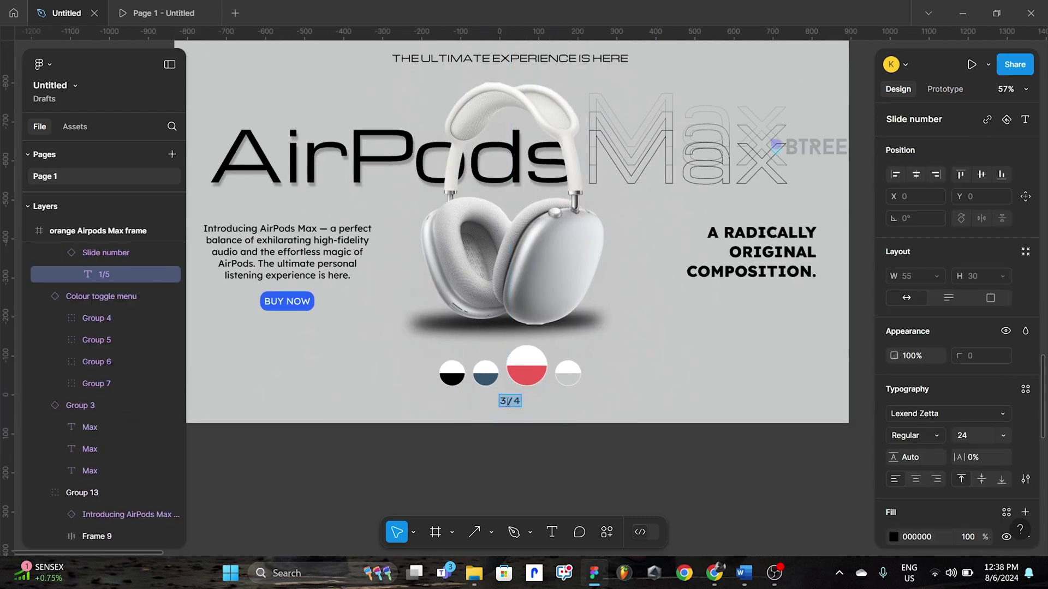
double_click(546, 377)
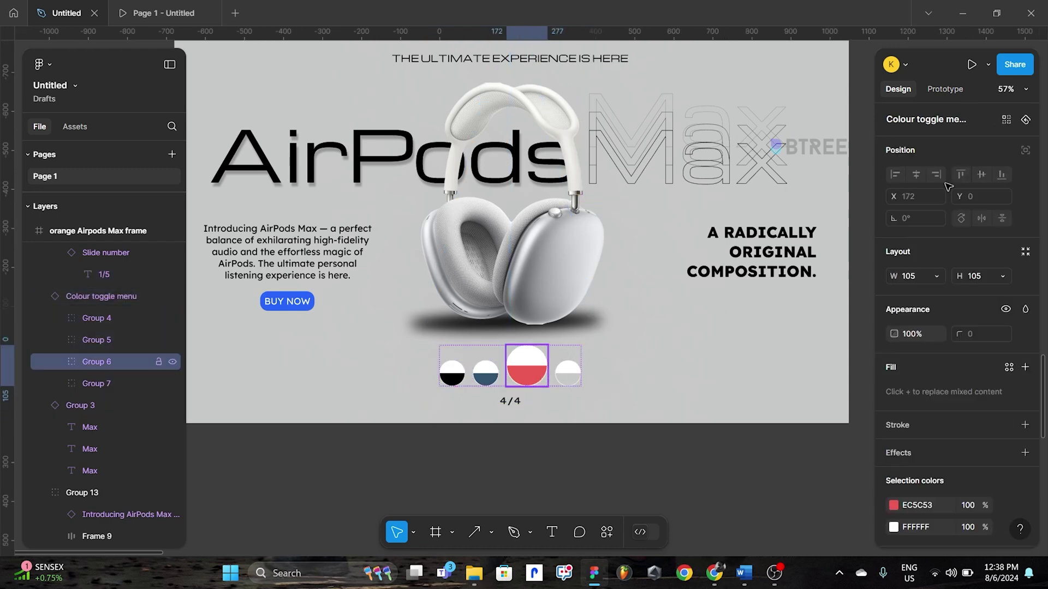
- Set the colour toggle menu to its Big white variant
click(655, 464)
click(568, 374)
double_click(567, 374)
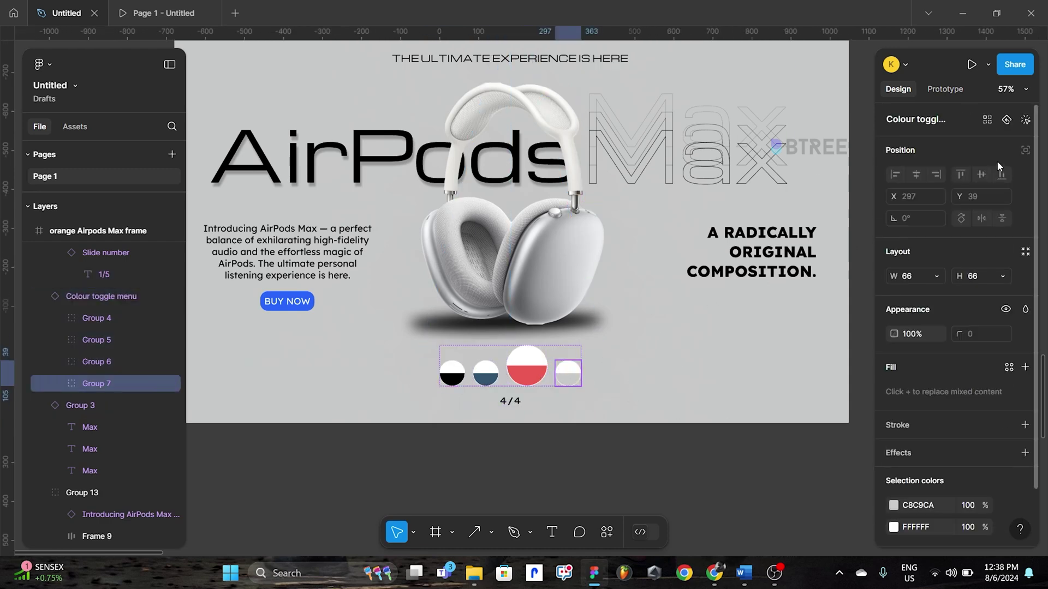
click(702, 479)
click(568, 376)
click(974, 155)
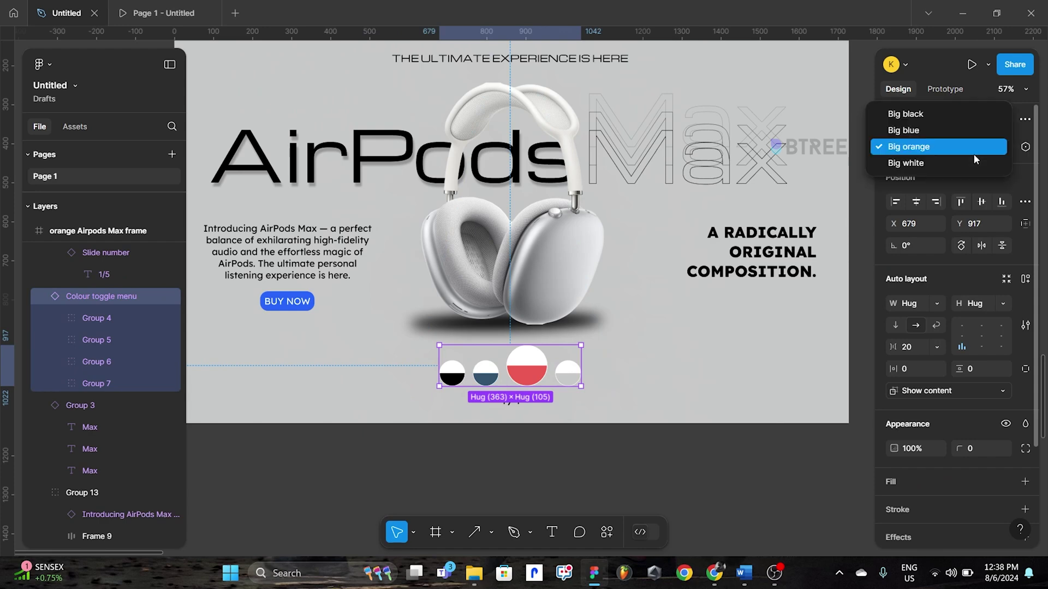
key(Return)
scroll(729, 409, down, 3)
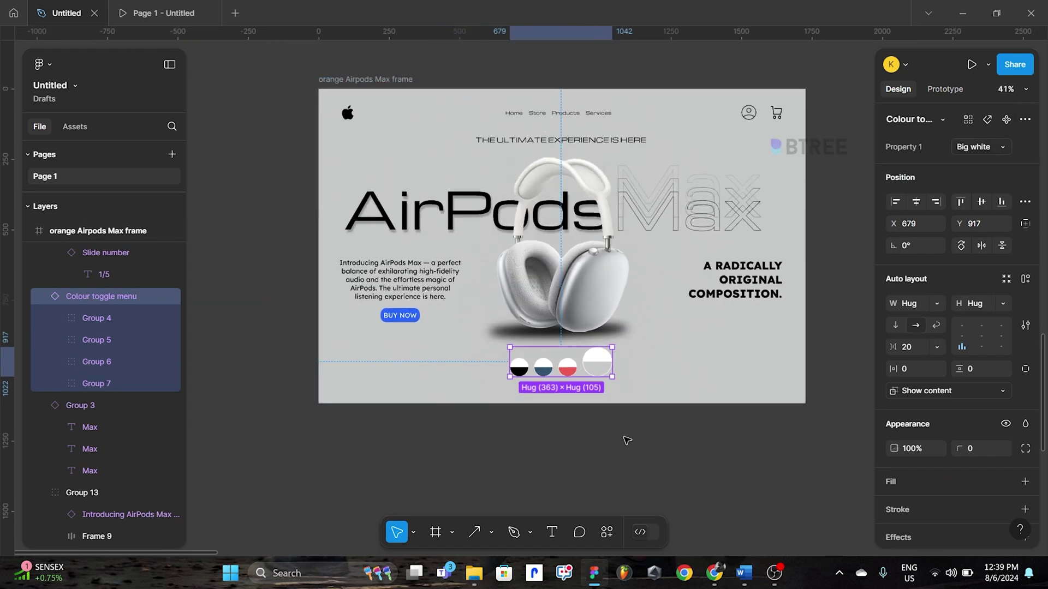
click(619, 436)
scroll(601, 343, up, 2)
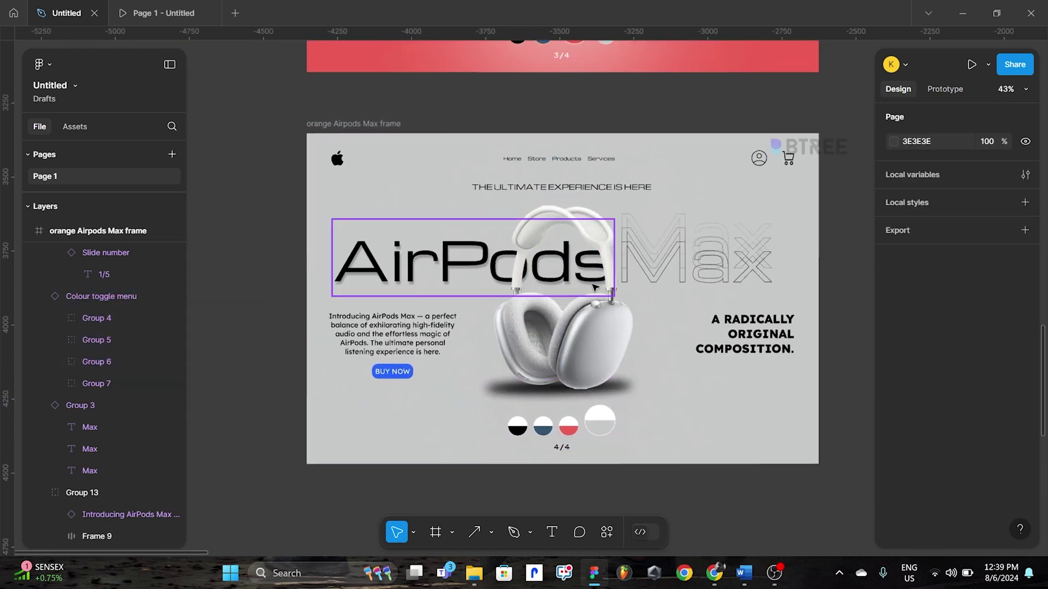
- Rename the grey frame to 'White Airpods Max frame'
double_click(360, 124)
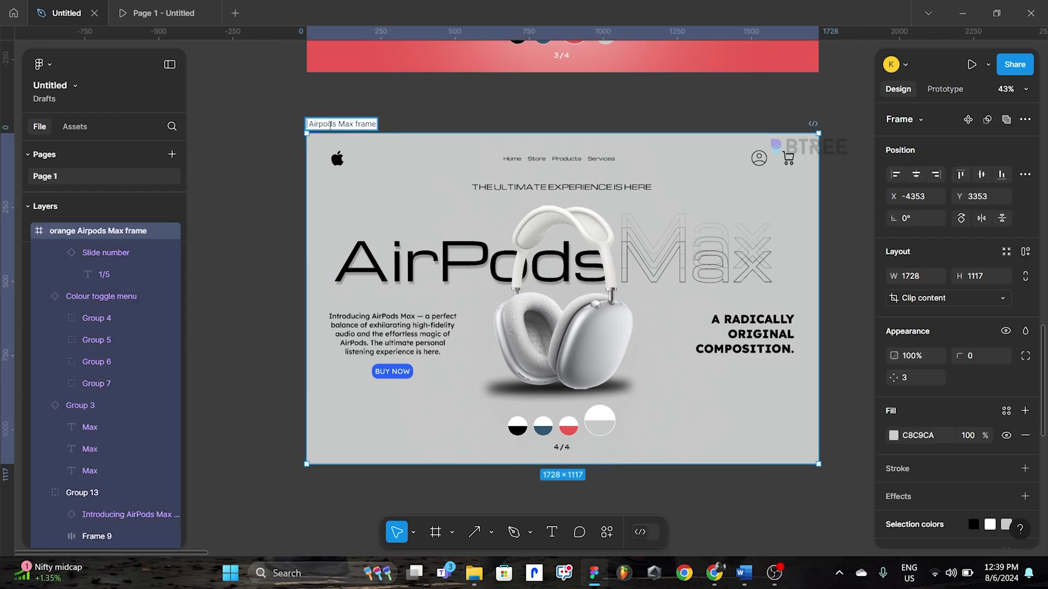
text(W)
key(Caps_Lock)
text(hite)
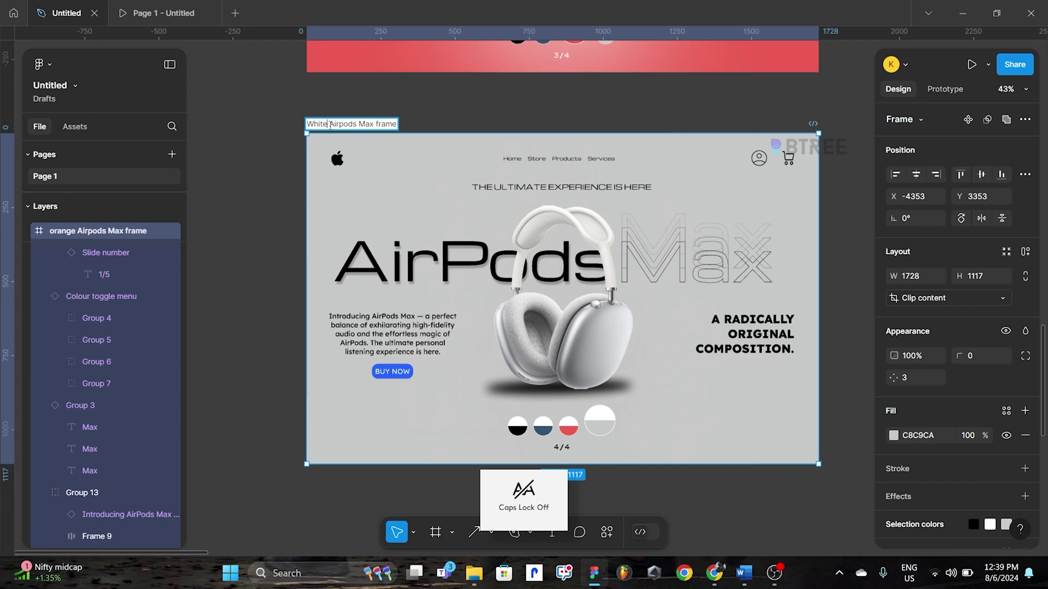
click(262, 158)
scroll(265, 161, down, 5)
scroll(382, 164, up, 3)
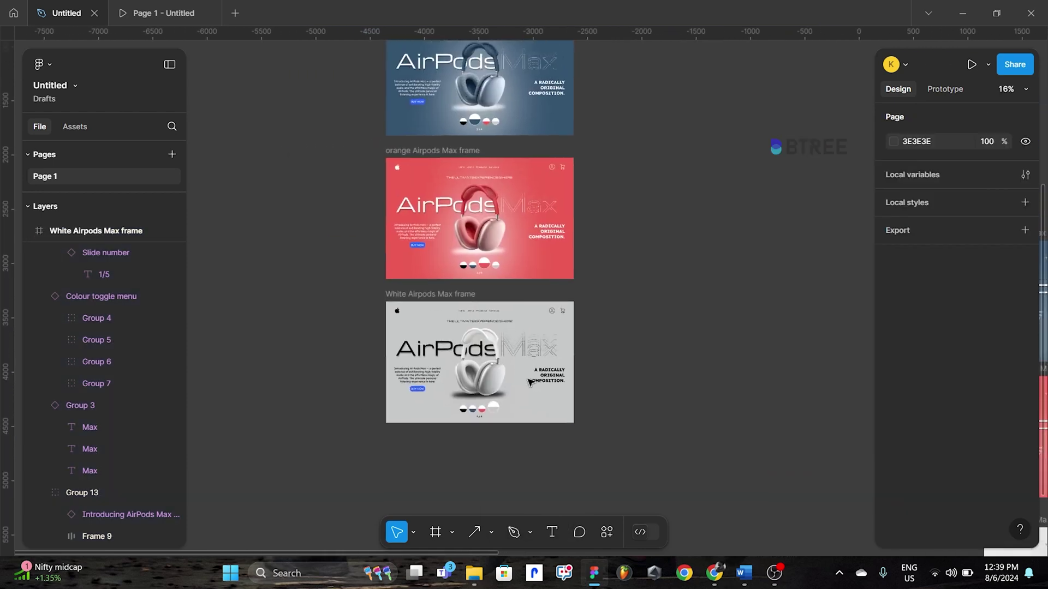
drag(519, 173, 522, 345)
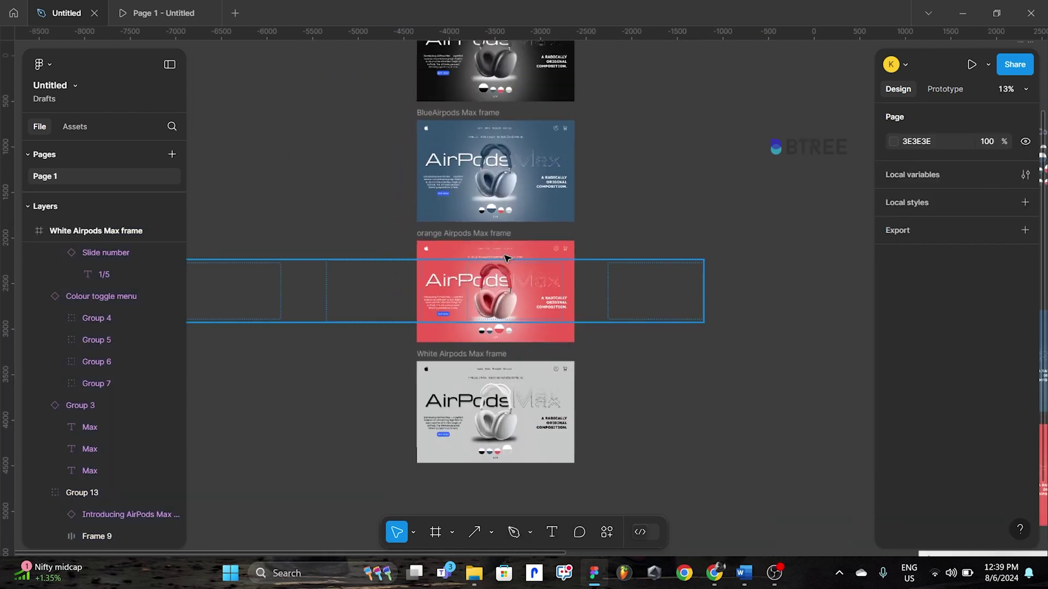
scroll(380, 188, up, 3)
scroll(379, 188, up, 3)
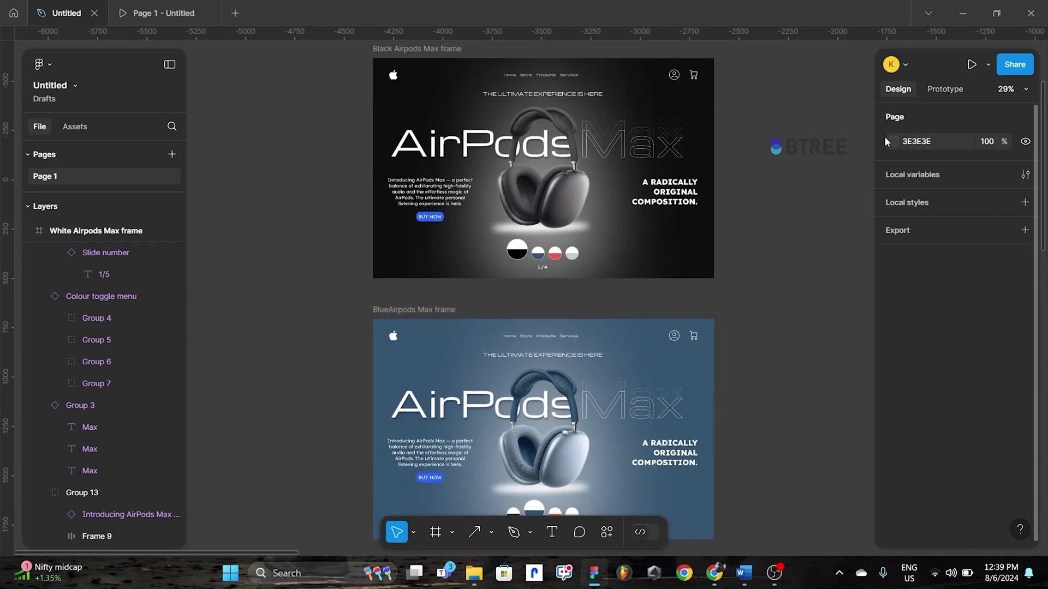
- In Prototype mode, link the black frame's blue circle to the BlueAirpods frame
click(941, 90)
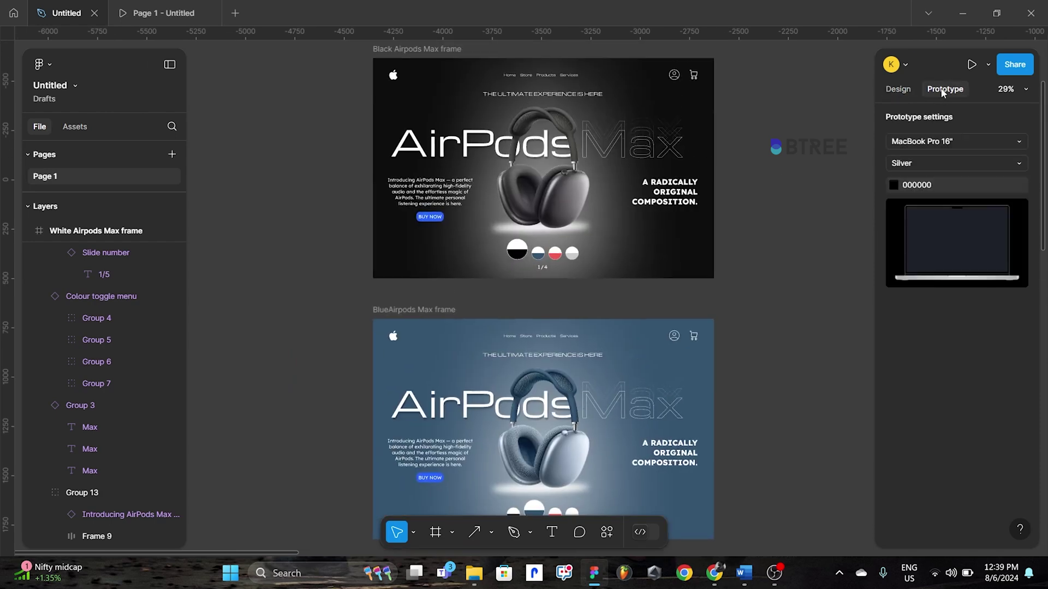
click(540, 258)
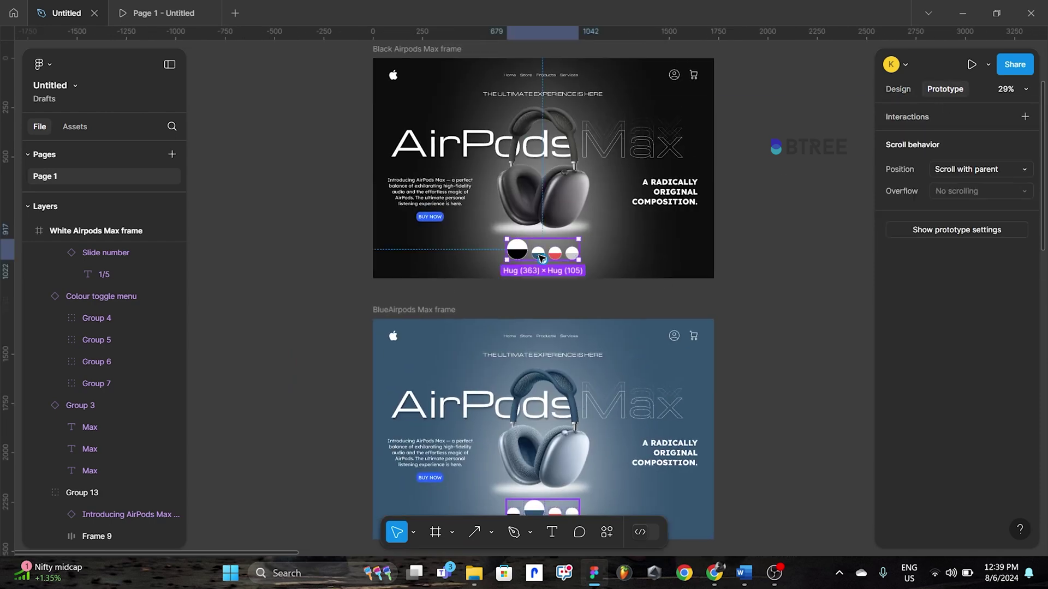
double_click(539, 256)
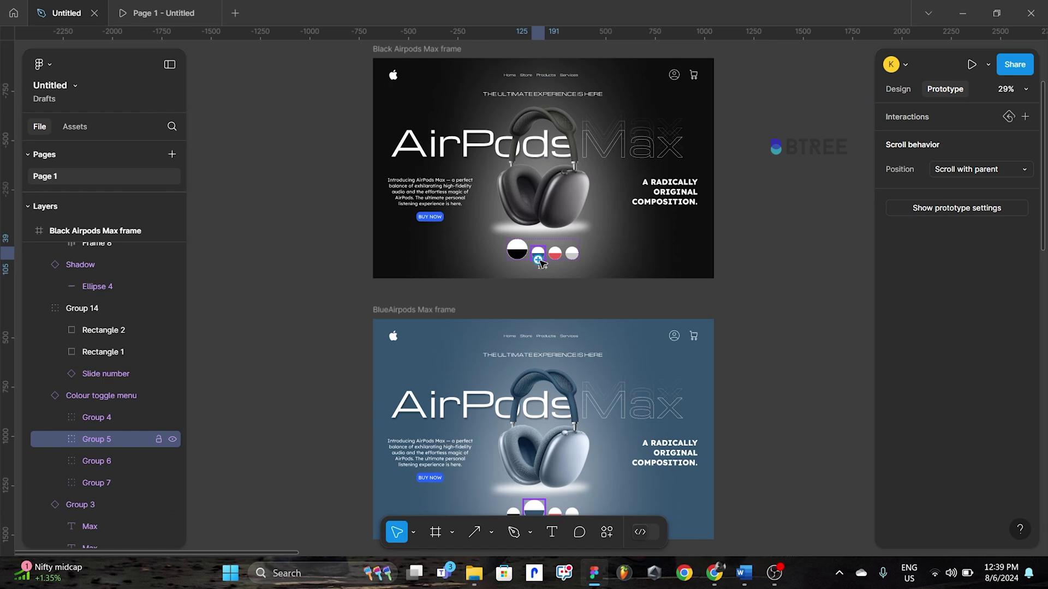
drag(539, 259, 536, 355)
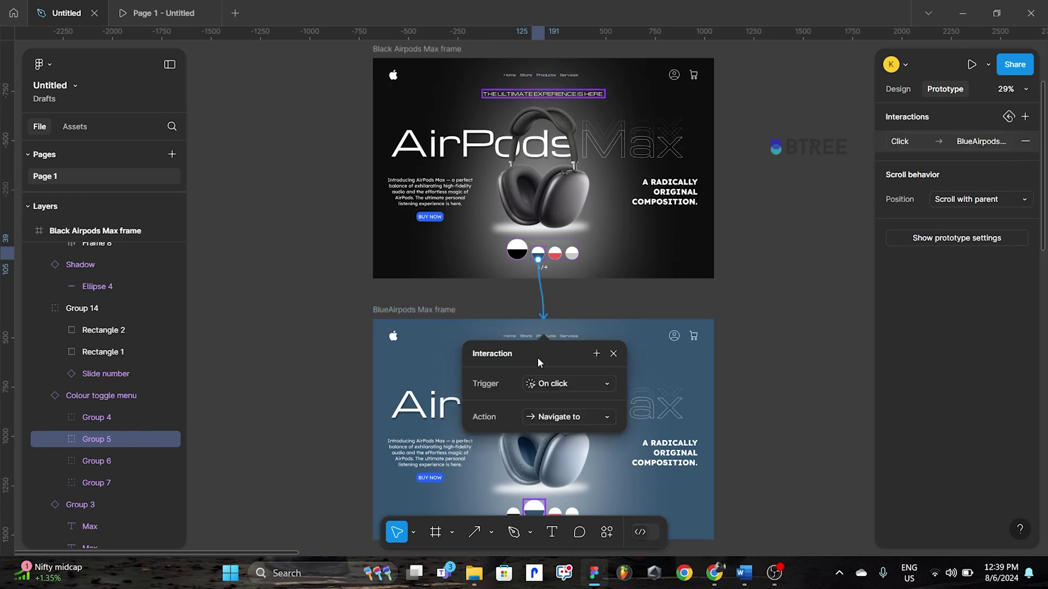
click(614, 354)
- Link the black frame's red and white circles to the orange and White frames
scroll(546, 273, down, 4)
click(539, 149)
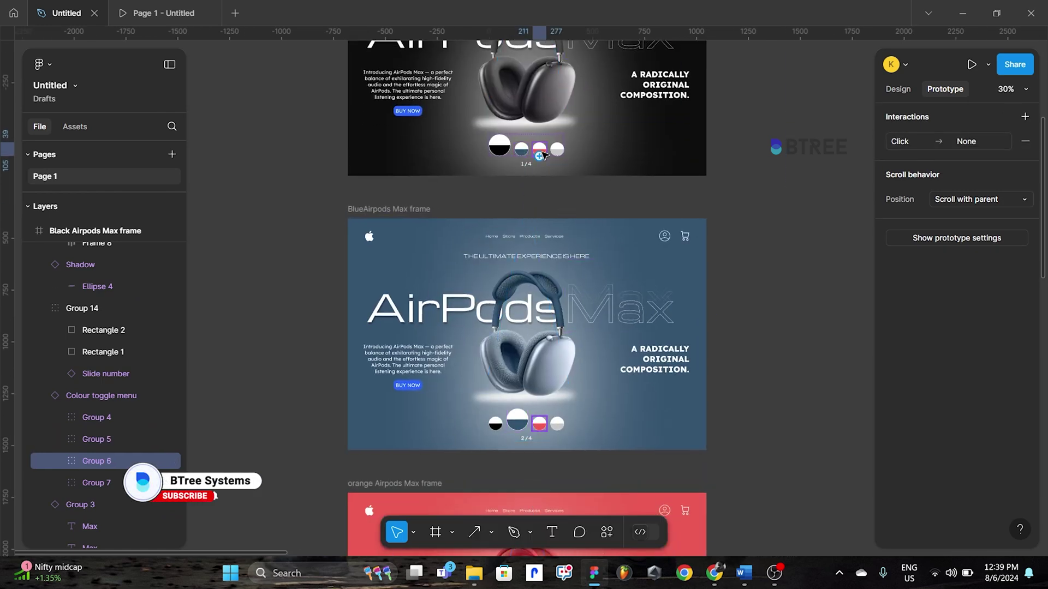
drag(539, 155, 546, 513)
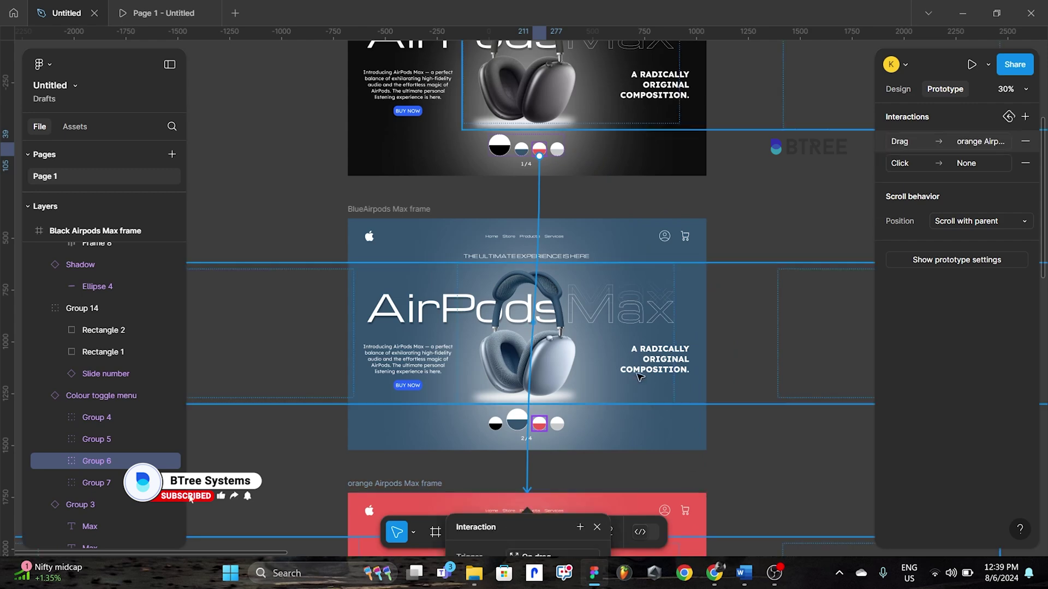
key(Escape)
scroll(577, 86, down, 3)
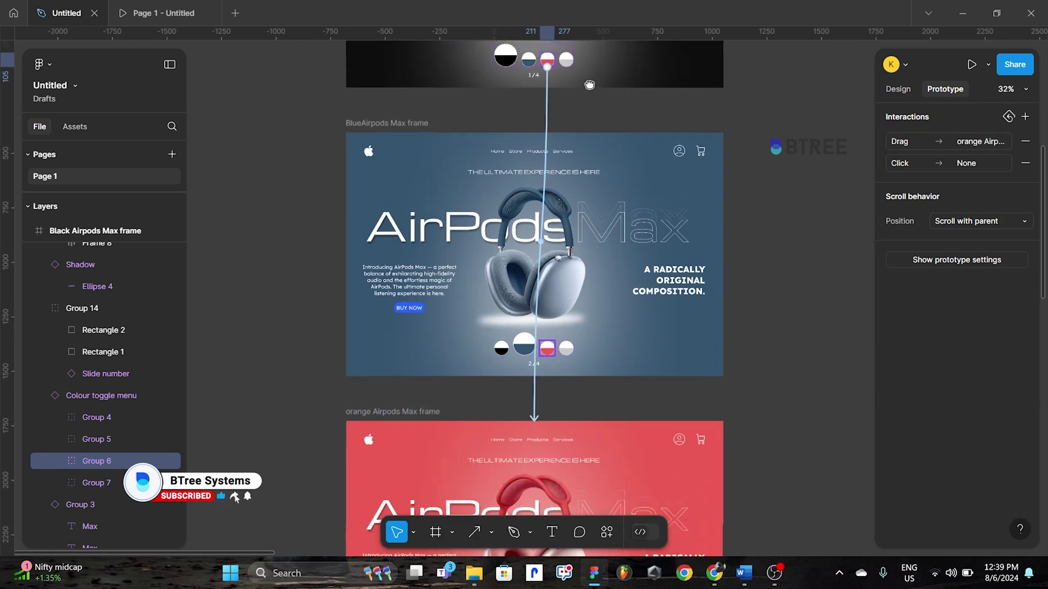
click(568, 59)
mouse_move(577, 59)
mouse_down()
mouse_move(280, 519)
mouse_move(538, 393)
mouse_up()
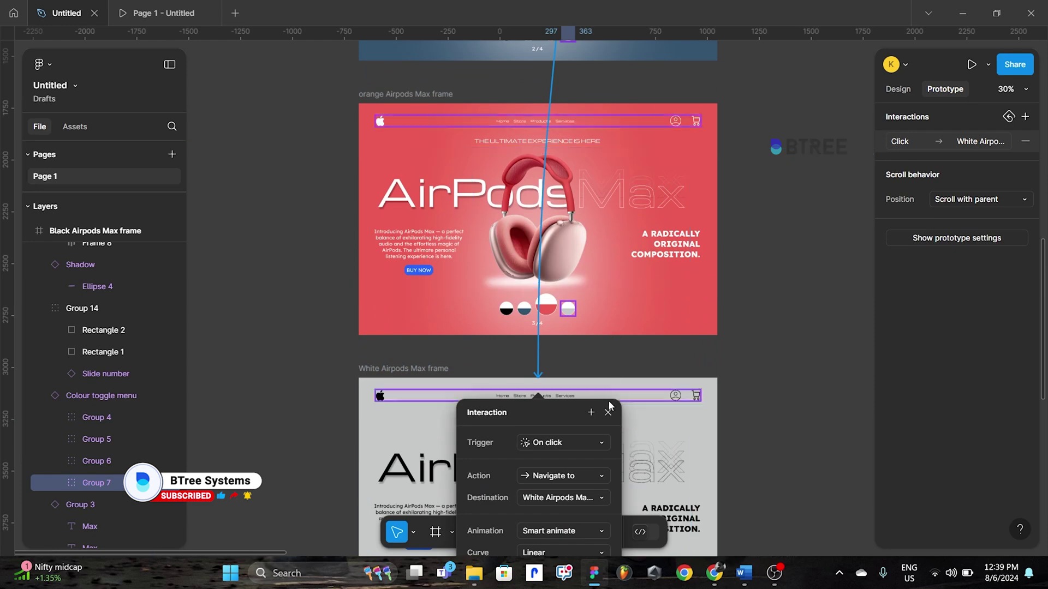
key(Escape)
scroll(538, 137, up, 10)
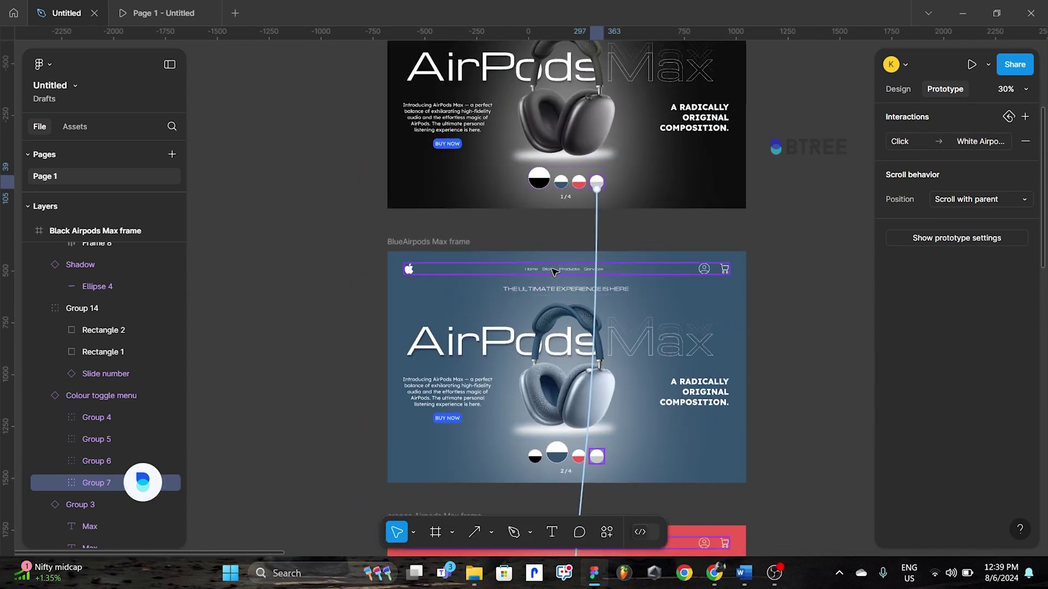
- Link the blue frame's black circle to the Black Airpods frame
click(545, 268)
click(536, 458)
double_click(537, 457)
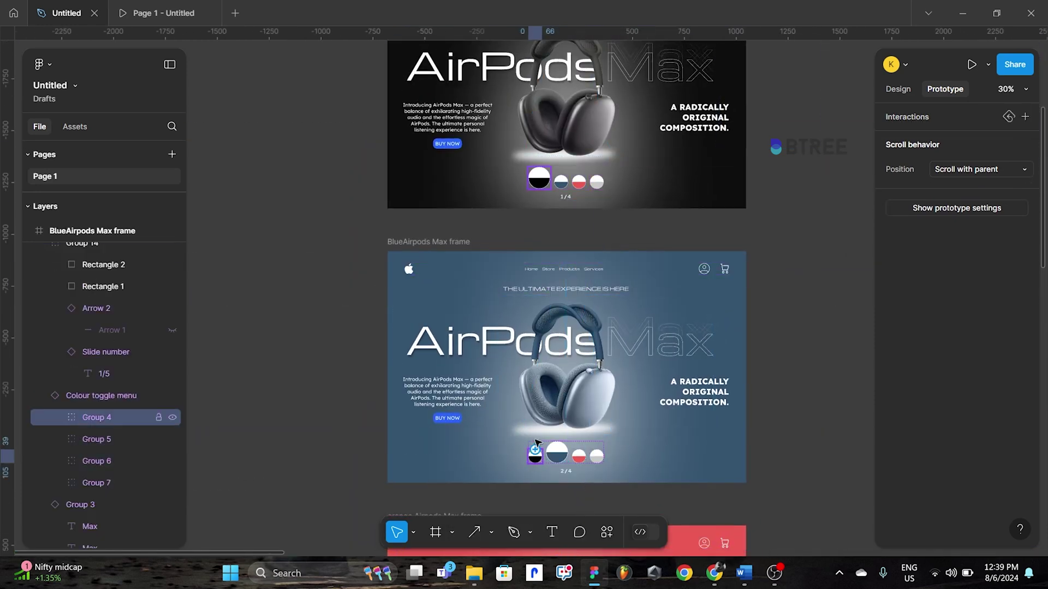
drag(536, 449, 566, 164)
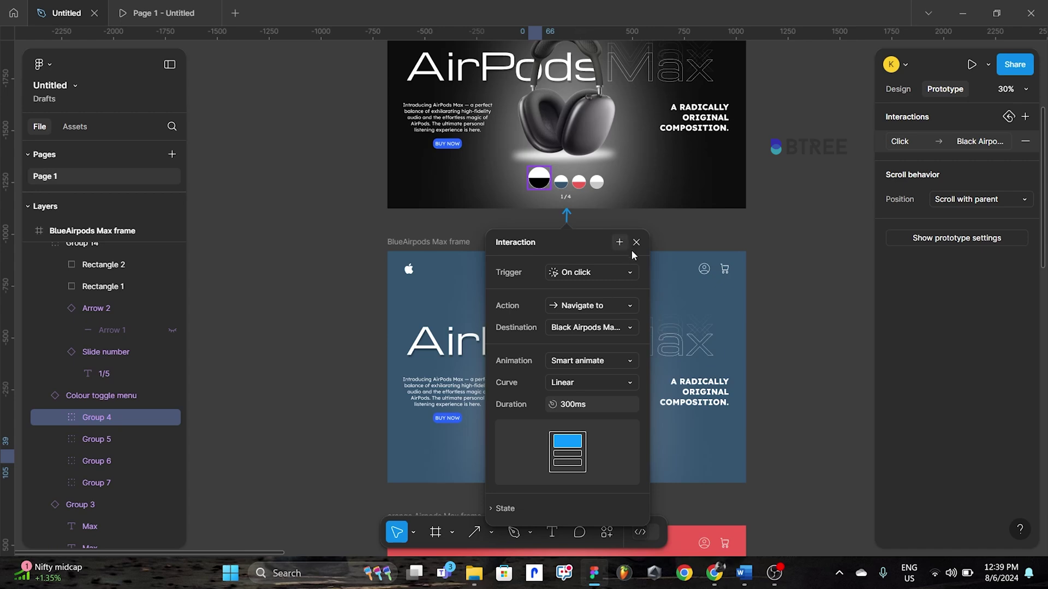
click(618, 241)
click(712, 247)
scroll(665, 324, down, 3)
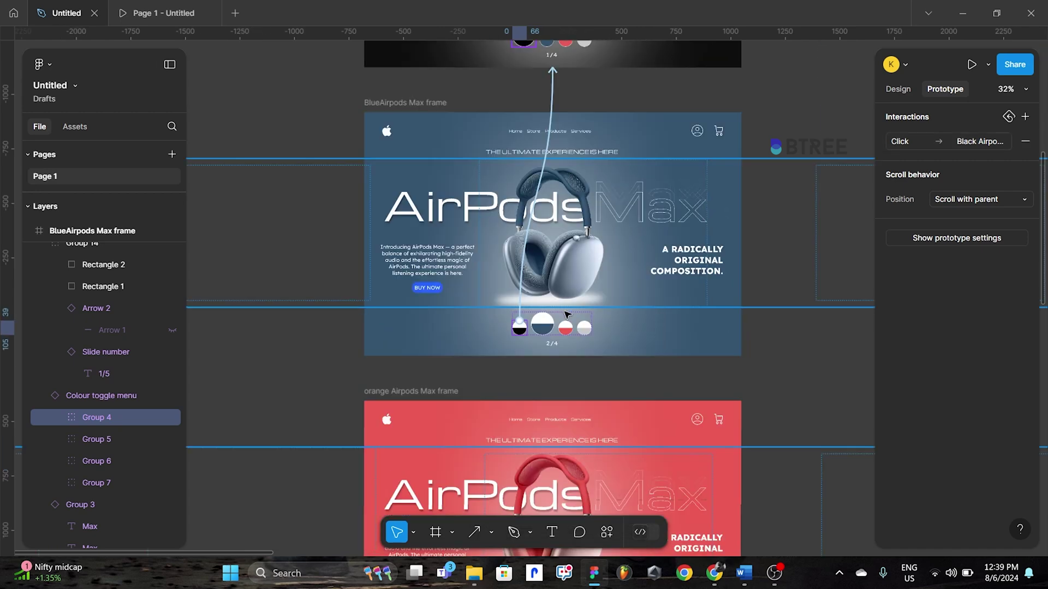
- Link the blue frame's red and white circles to the orange and White frames
click(566, 337)
drag(567, 464, 567, 464)
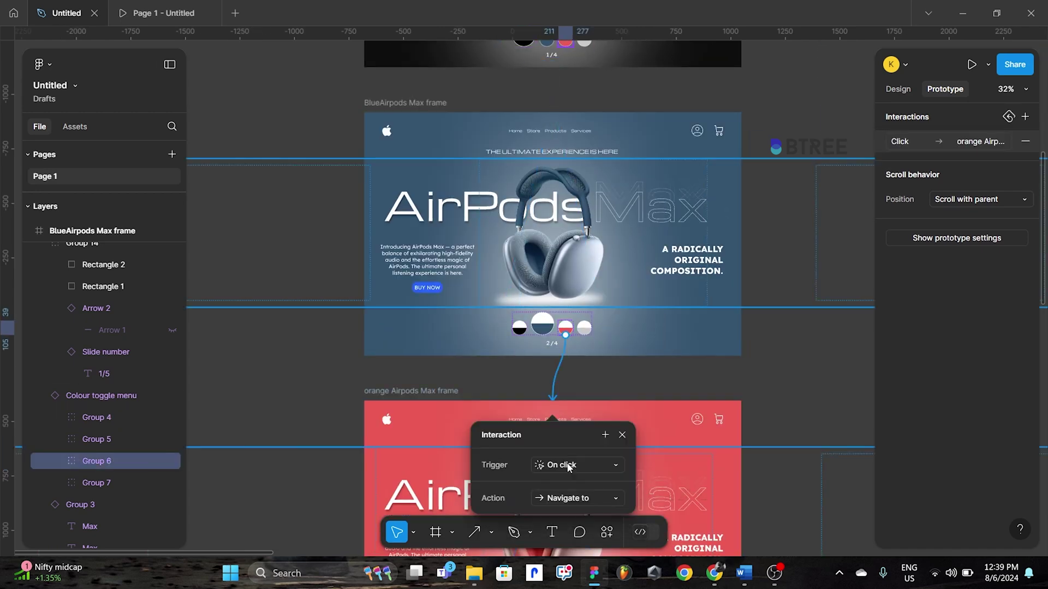
click(622, 435)
scroll(551, 114, down, 5)
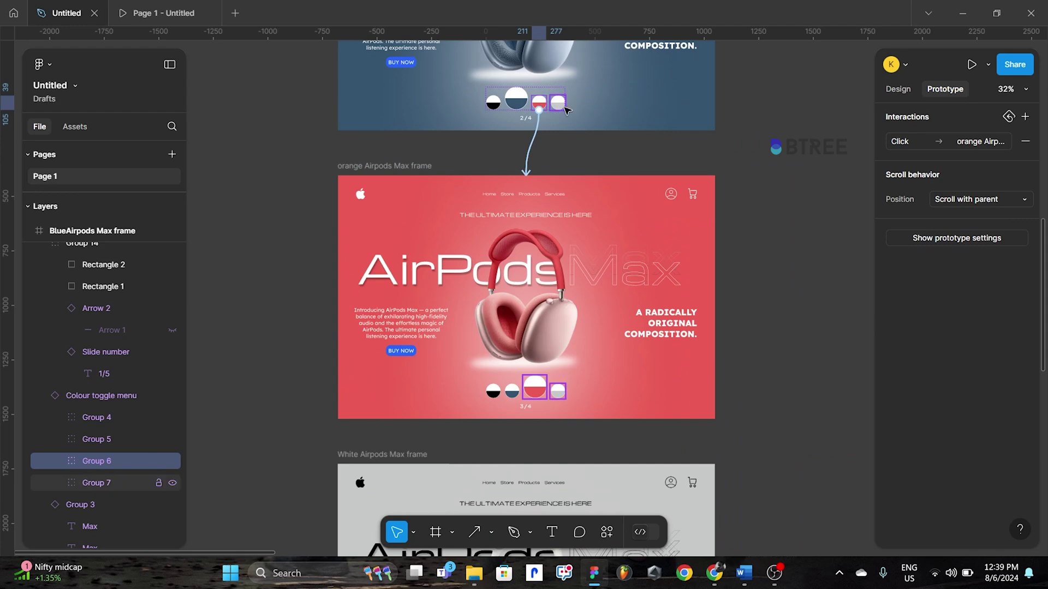
click(564, 109)
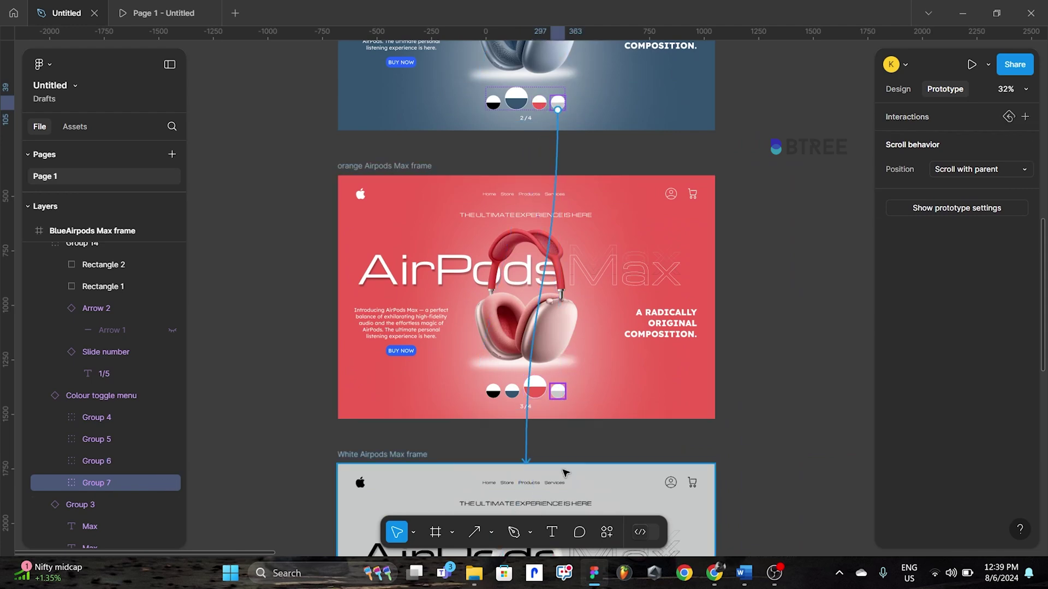
drag(564, 472, 565, 474)
click(595, 498)
scroll(541, 335, down, 2)
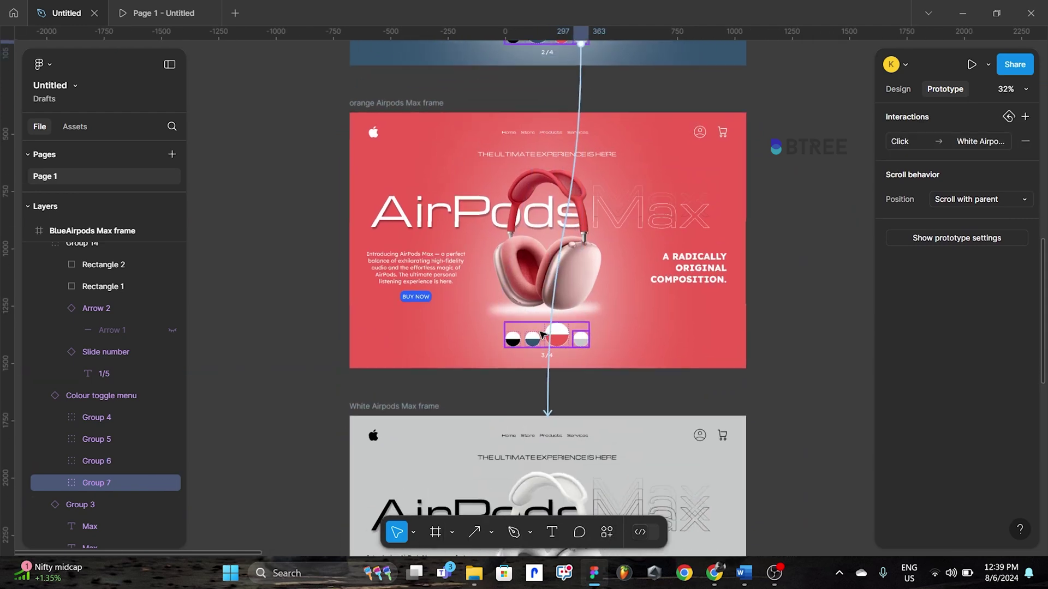
click(513, 342)
scroll(539, 394, down, 3)
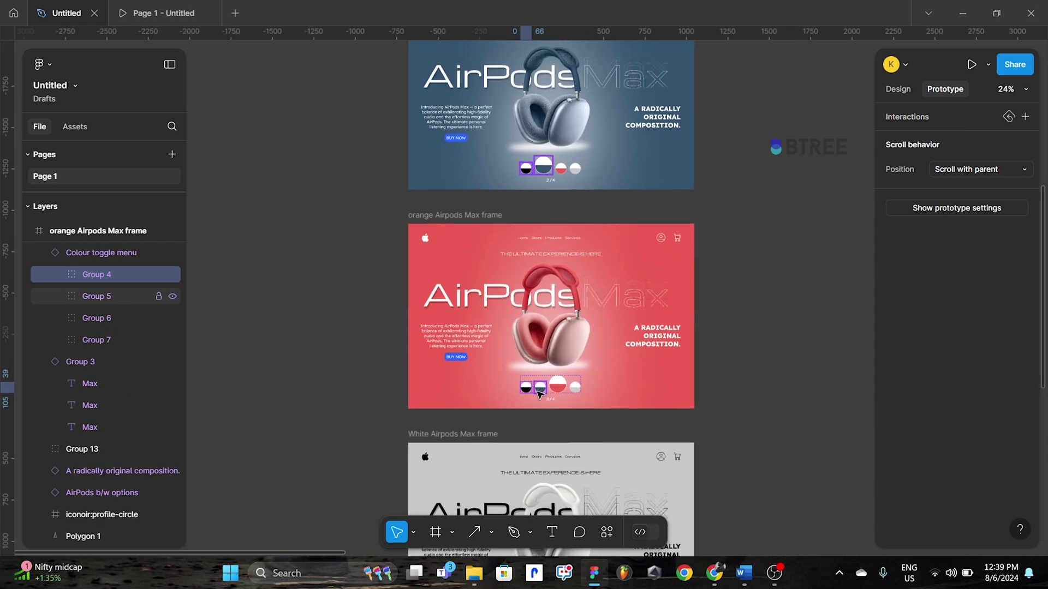
- Link the orange frame's black and blue circles to the black and blue frames
drag(525, 385, 551, 98)
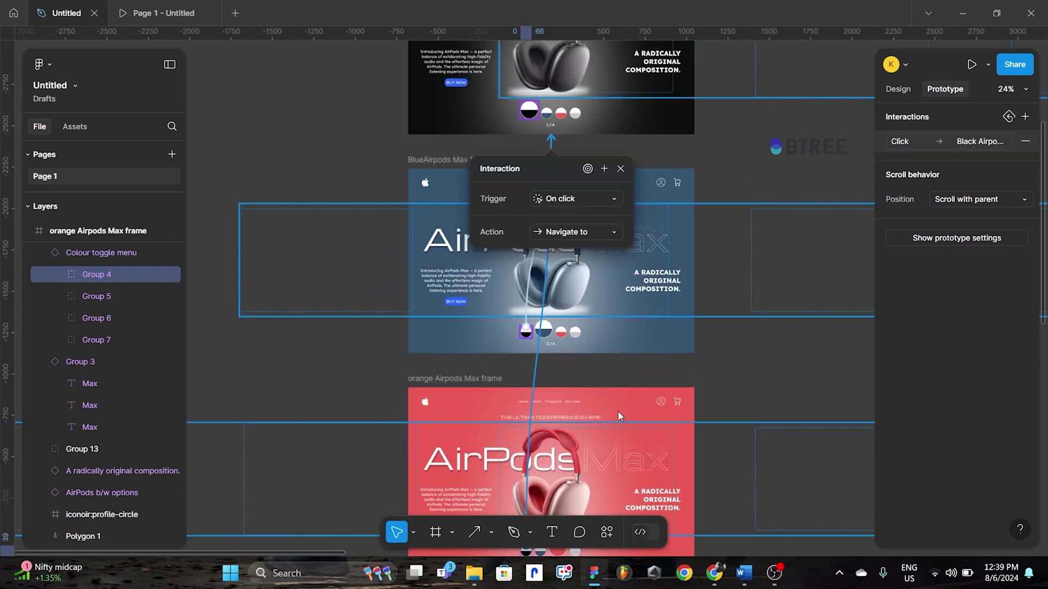
click(620, 169)
scroll(546, 504, down, 3)
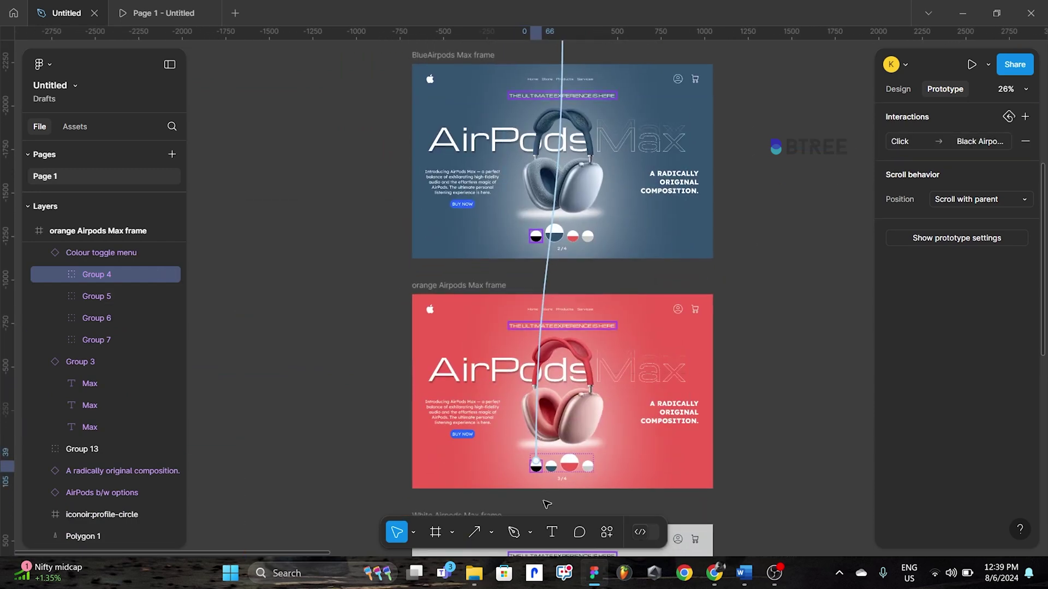
click(551, 469)
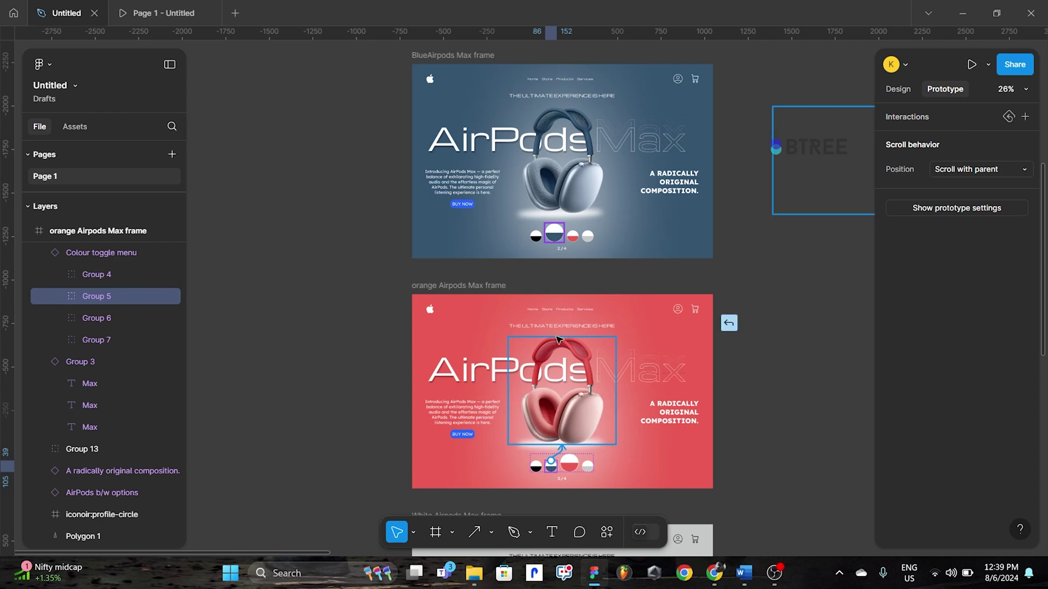
drag(560, 248, 561, 250)
click(632, 293)
scroll(628, 273, down, 3)
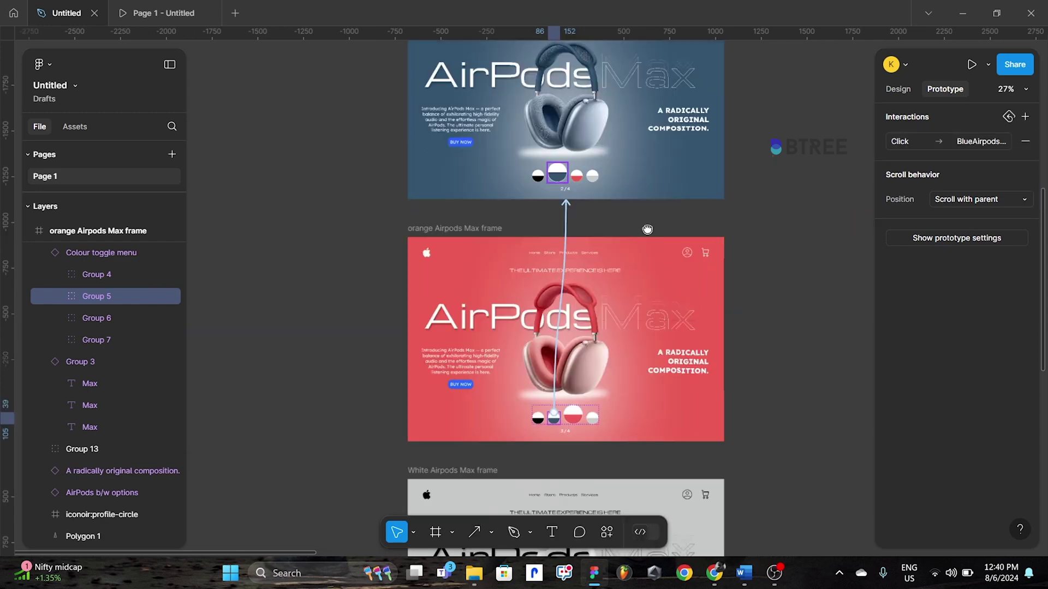
- Link the orange frame's white circle to the white frame
click(603, 322)
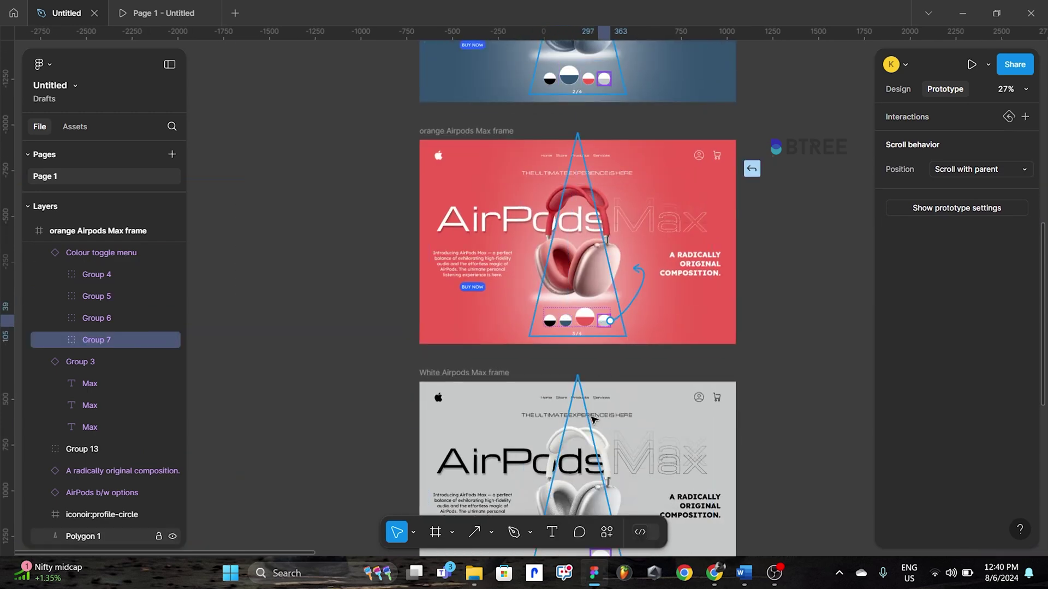
drag(593, 419, 611, 410)
click(647, 417)
scroll(639, 389, down, 2)
scroll(640, 388, left, 1)
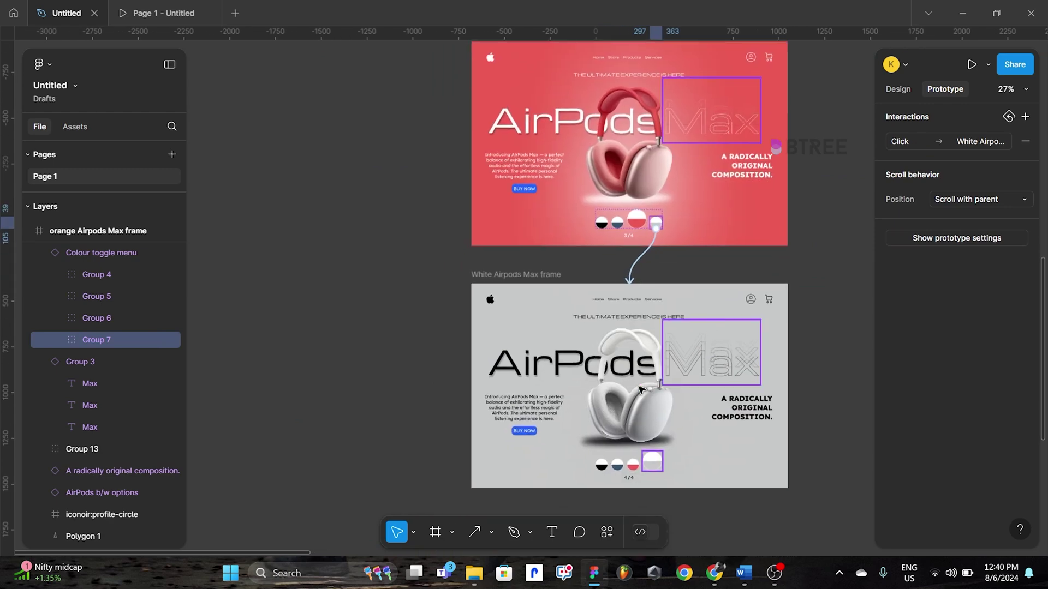
- On the white frame, link the red colour circle to the orange frame
click(528, 289)
click(602, 466)
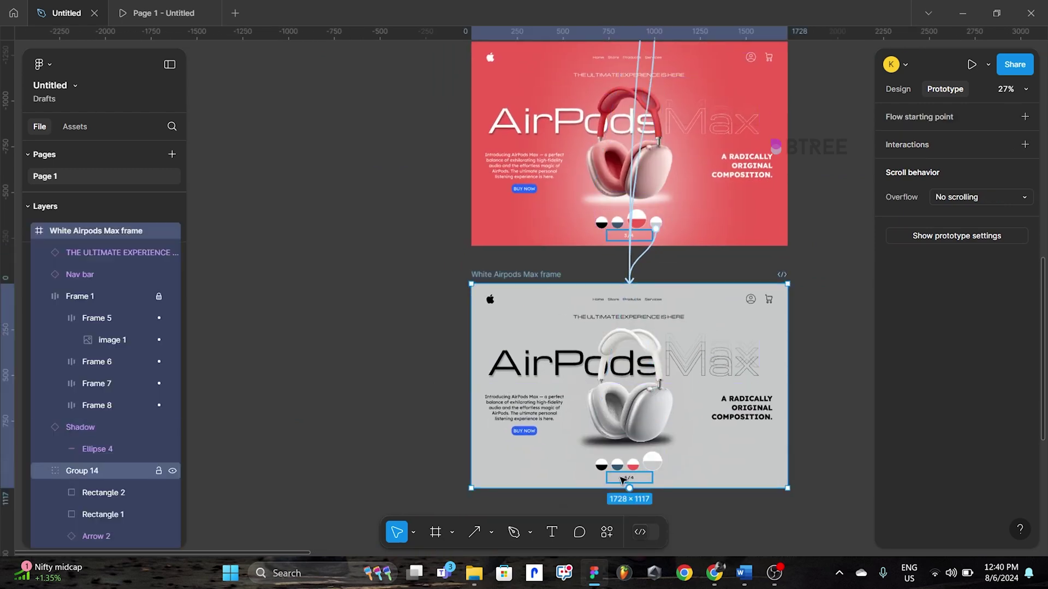
double_click(601, 466)
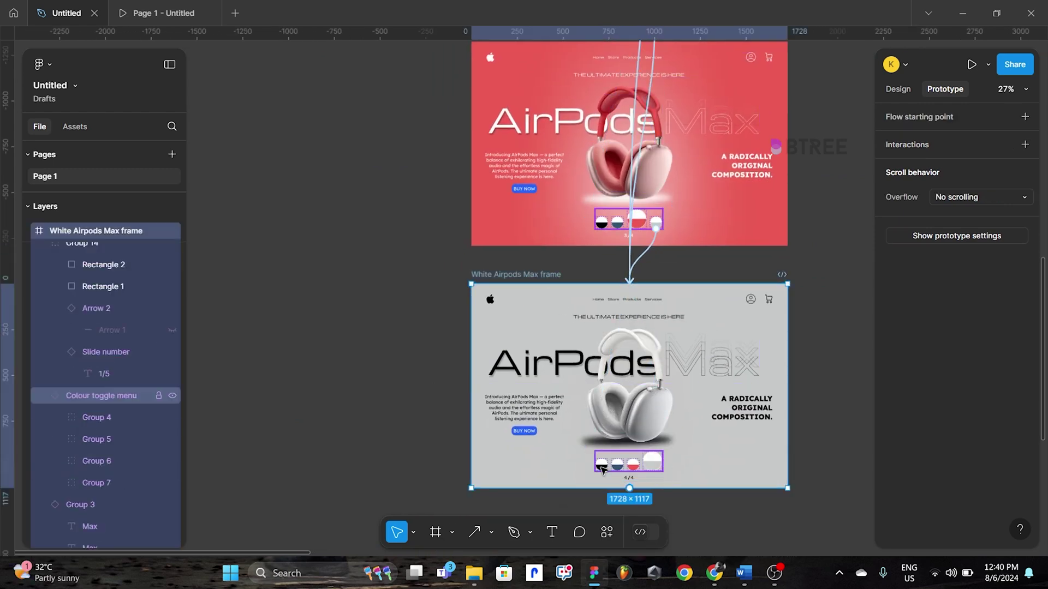
double_click(636, 464)
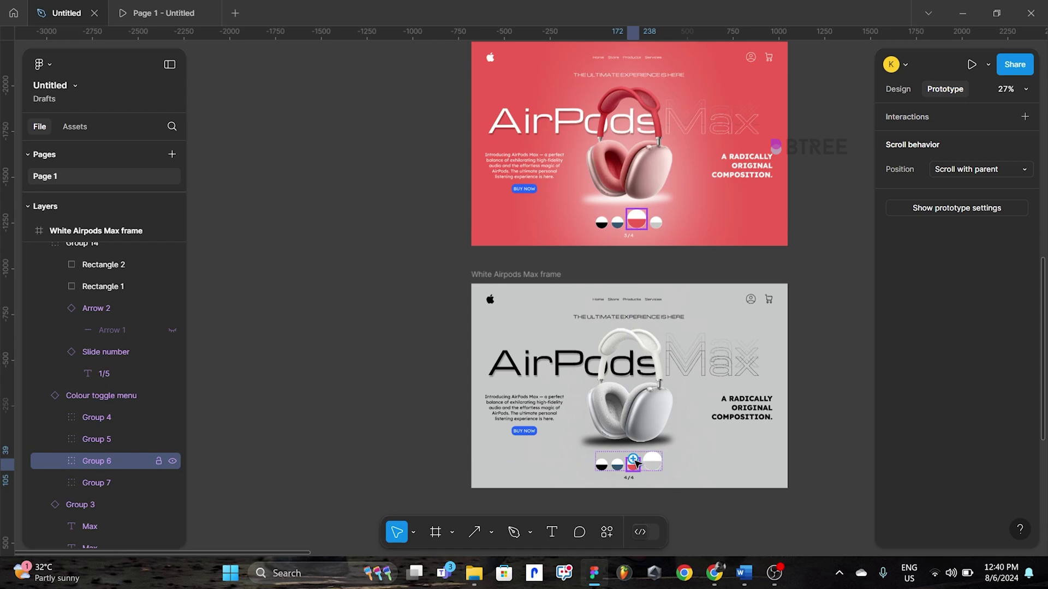
drag(633, 458, 648, 228)
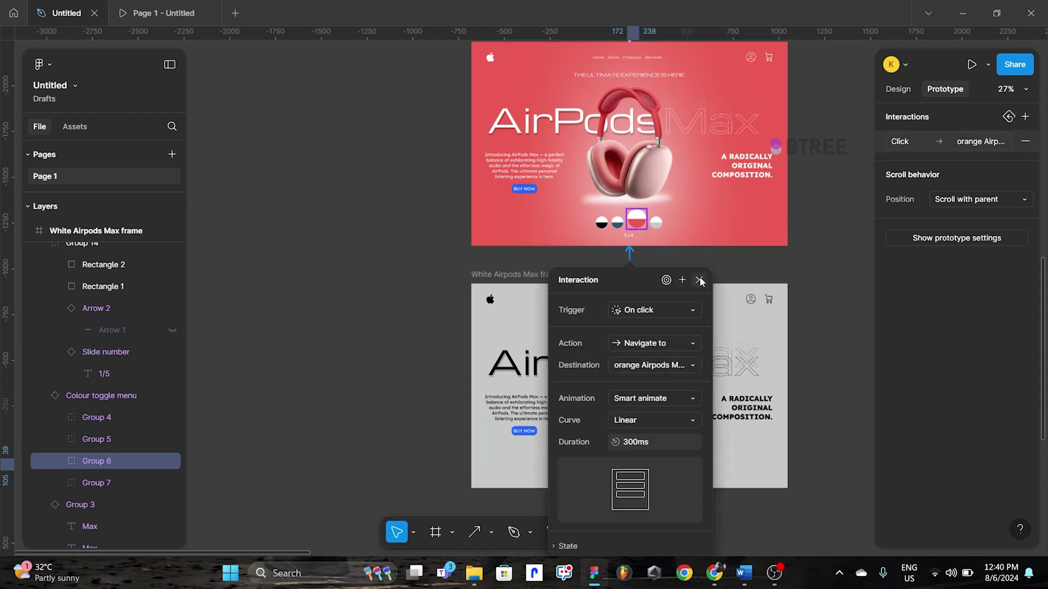
click(698, 280)
- Link the white frame's blue and black circles to the blue and black frames
click(620, 464)
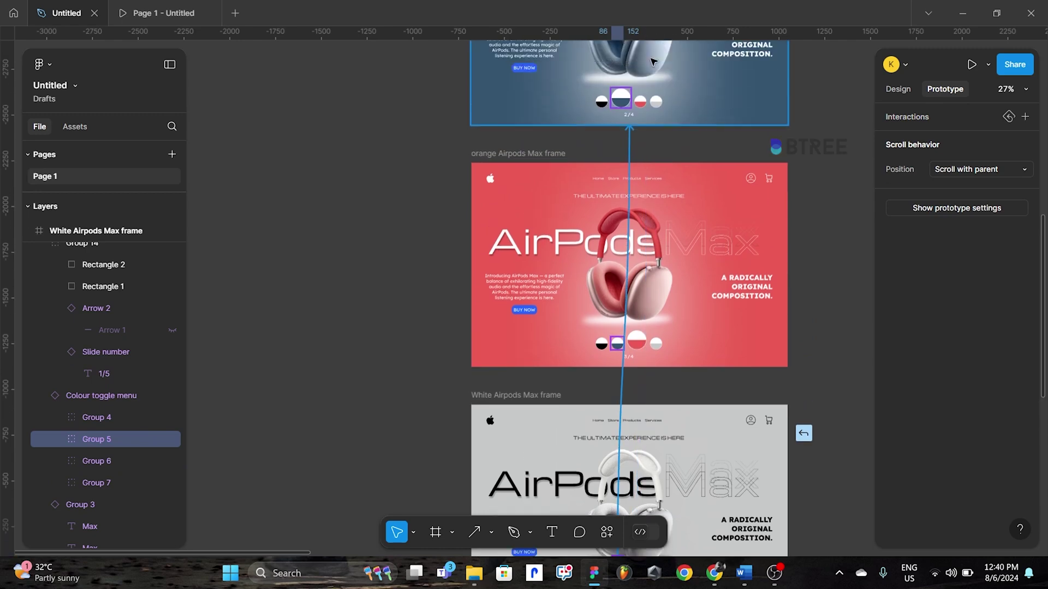
drag(639, 34, 641, 36)
click(698, 159)
ctrl+scroll(682, 437, down, 2)
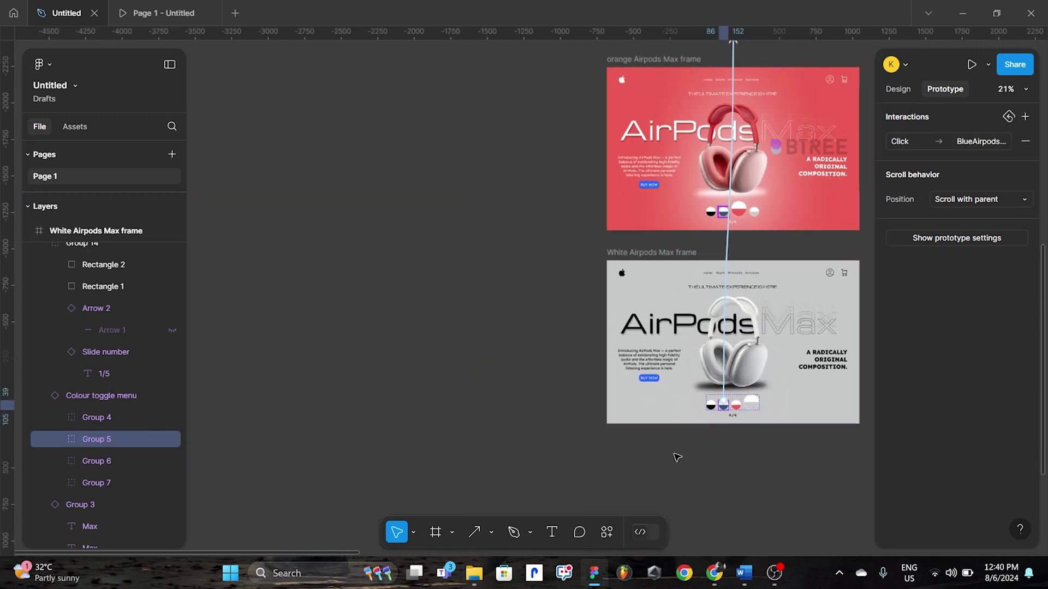
click(710, 408)
drag(710, 400, 745, 131)
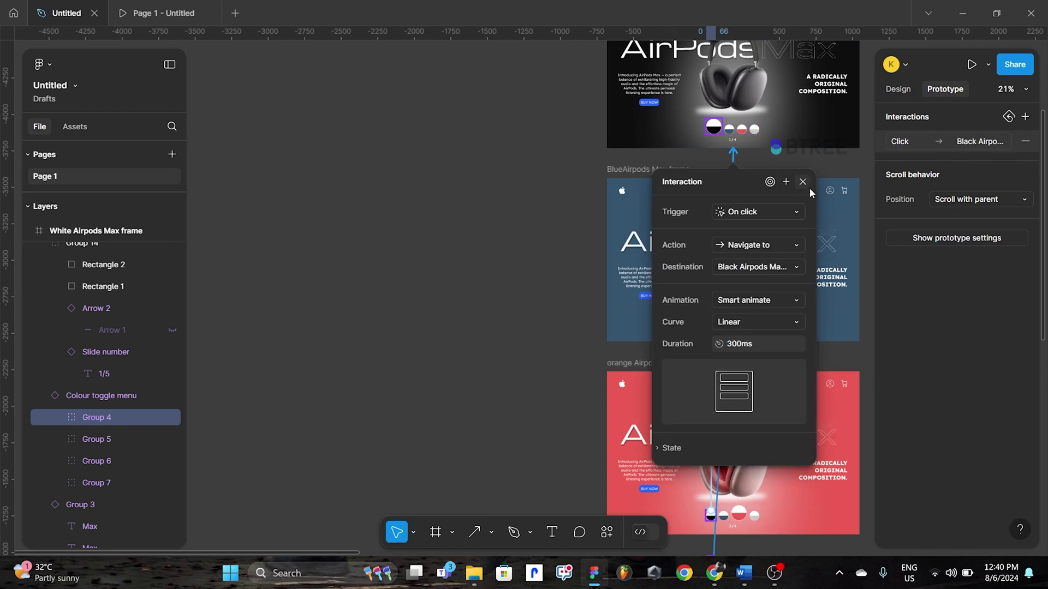
click(802, 182)
ctrl+scroll(590, 107, down, 5)
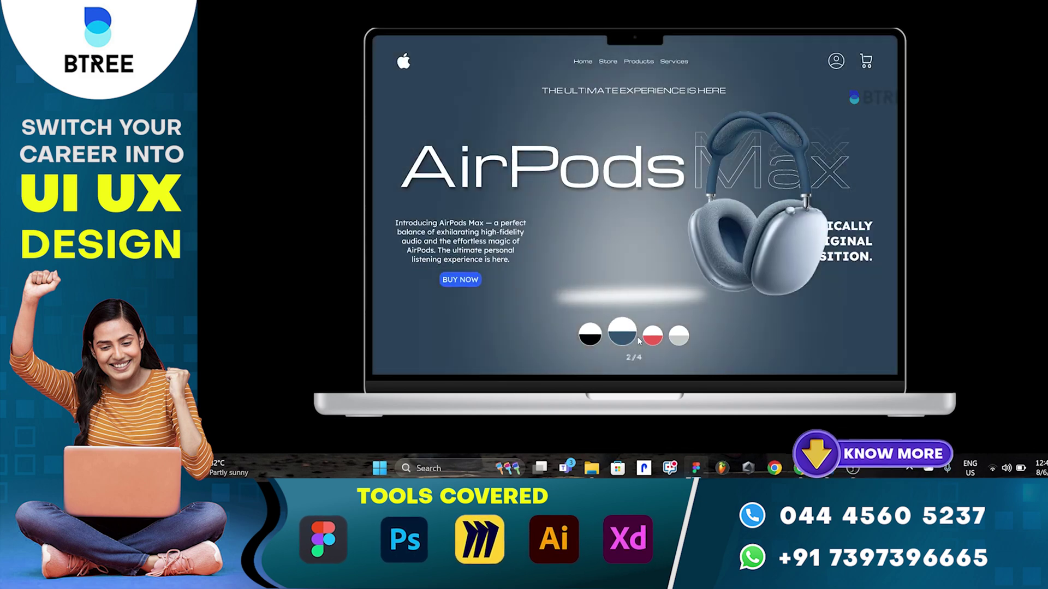
click(649, 340)
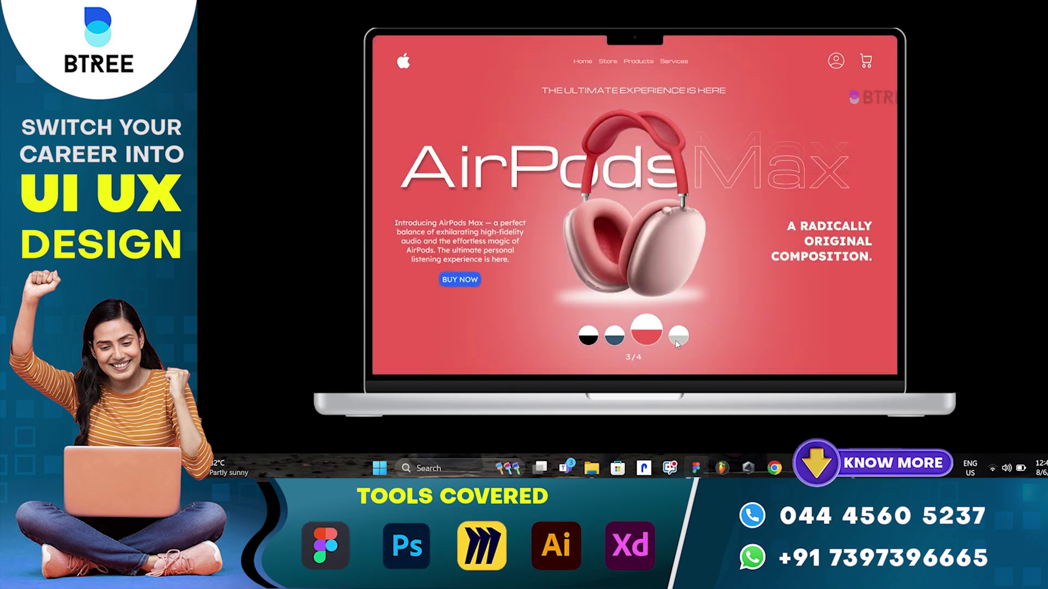
click(677, 342)
click(644, 338)
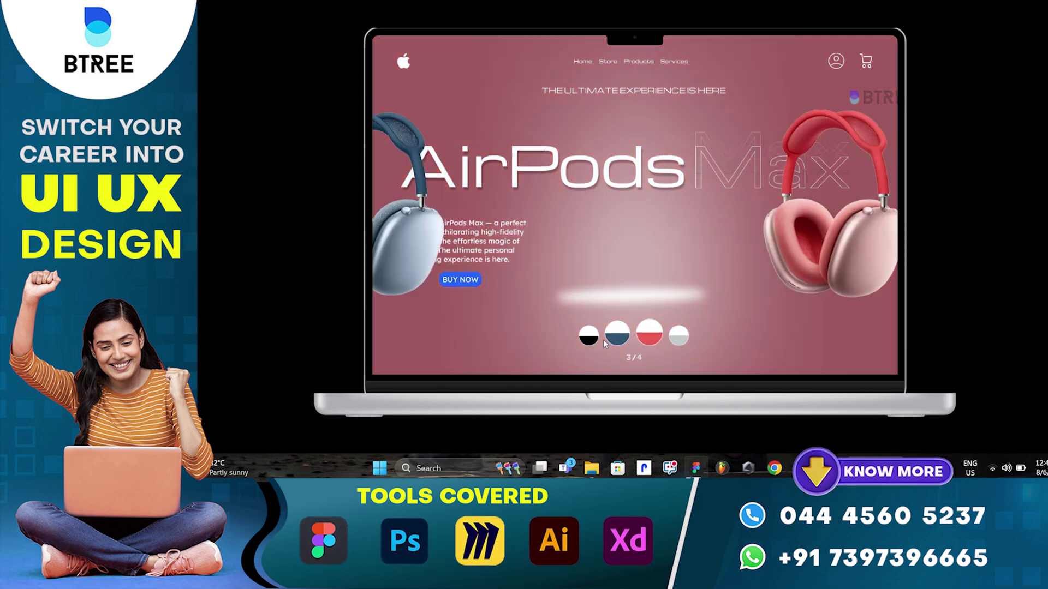
click(588, 341)
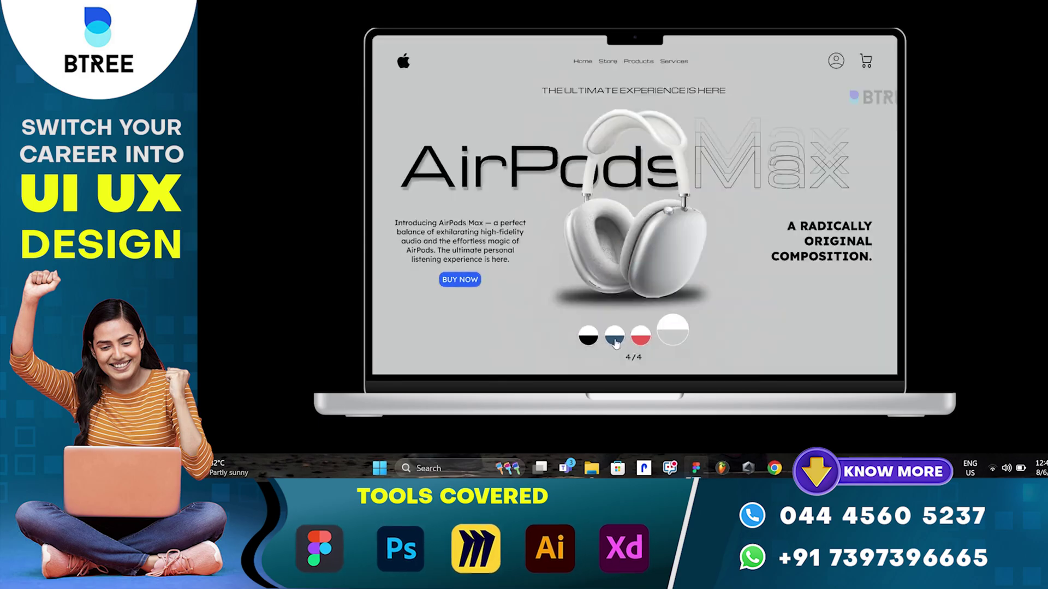
click(590, 338)
click(514, 430)
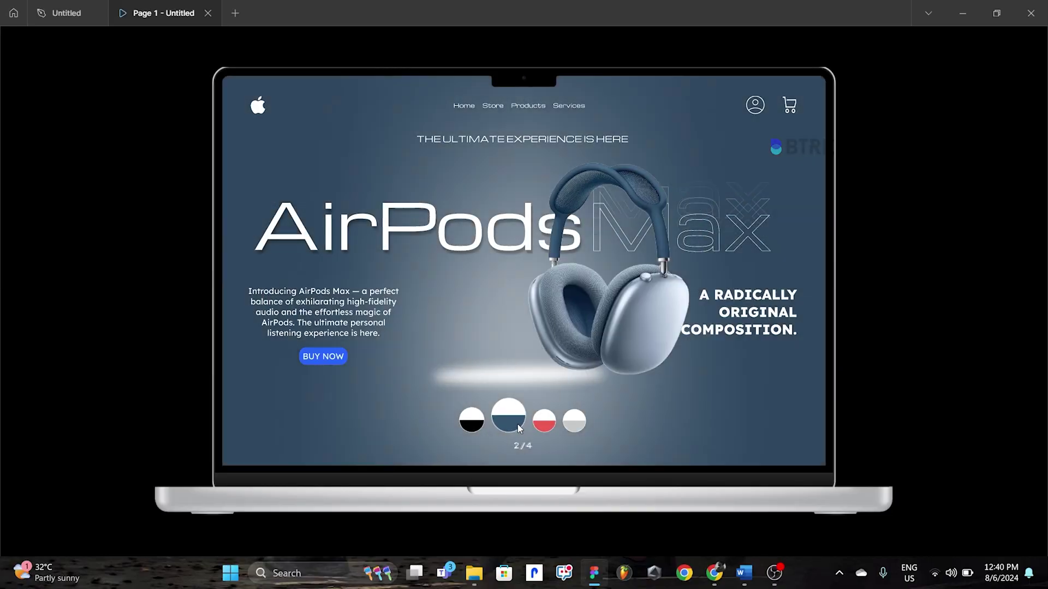
click(541, 431)
click(575, 425)
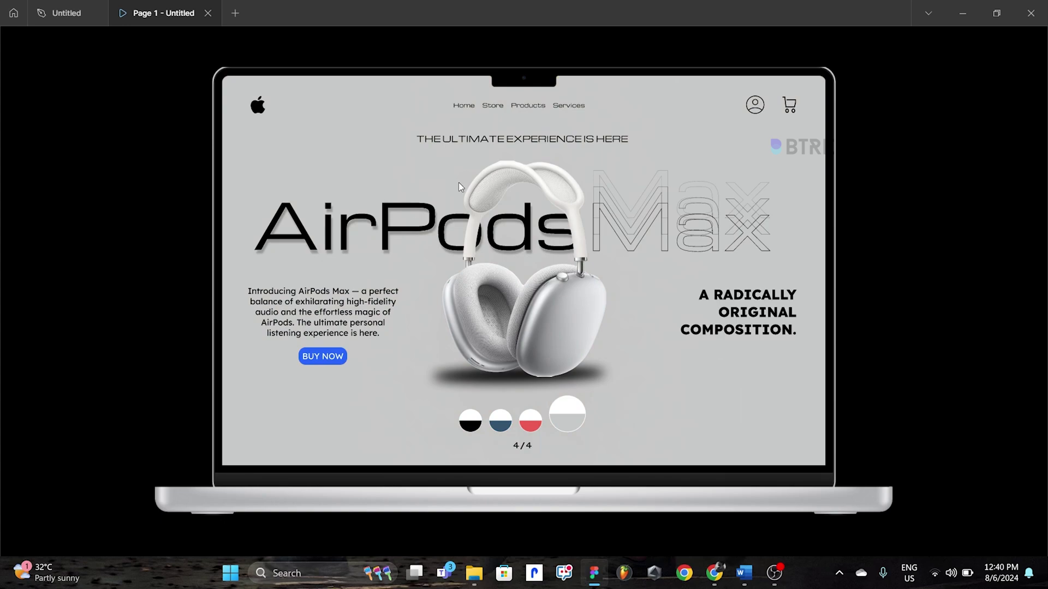
click(529, 418)
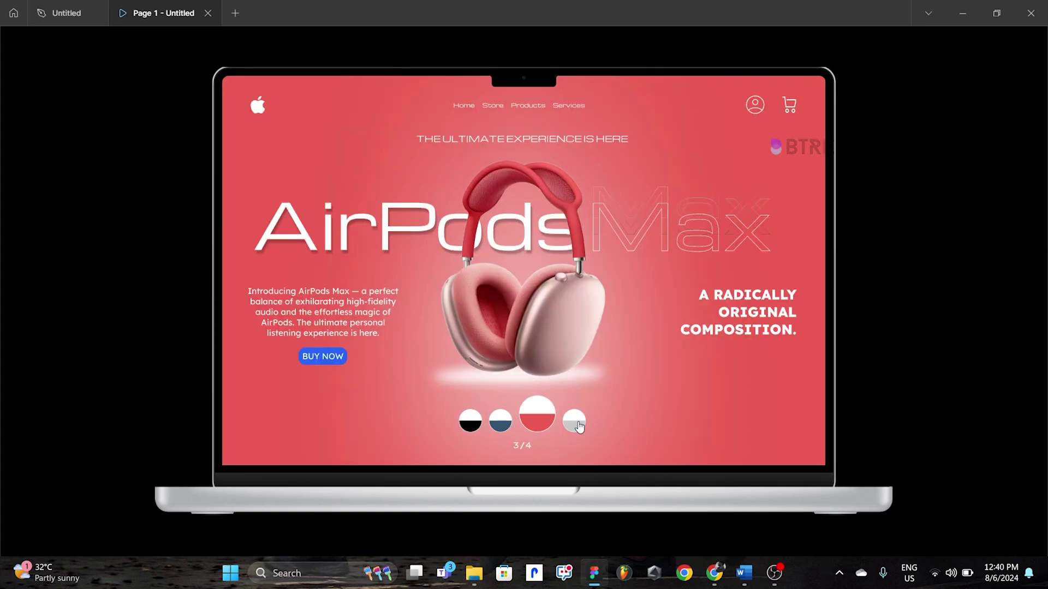
click(561, 407)
click(499, 425)
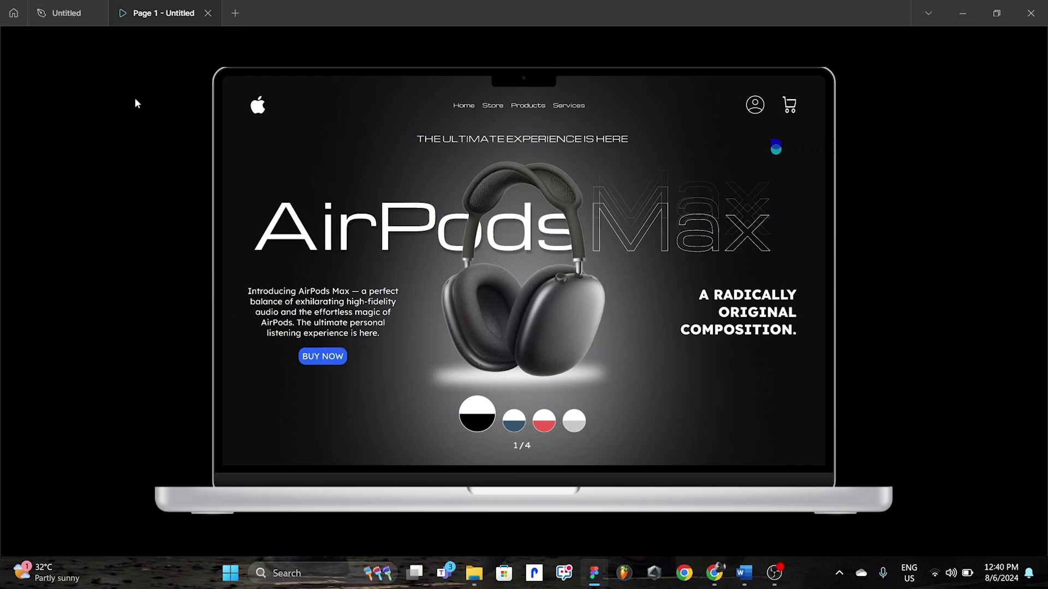
click(65, 13)
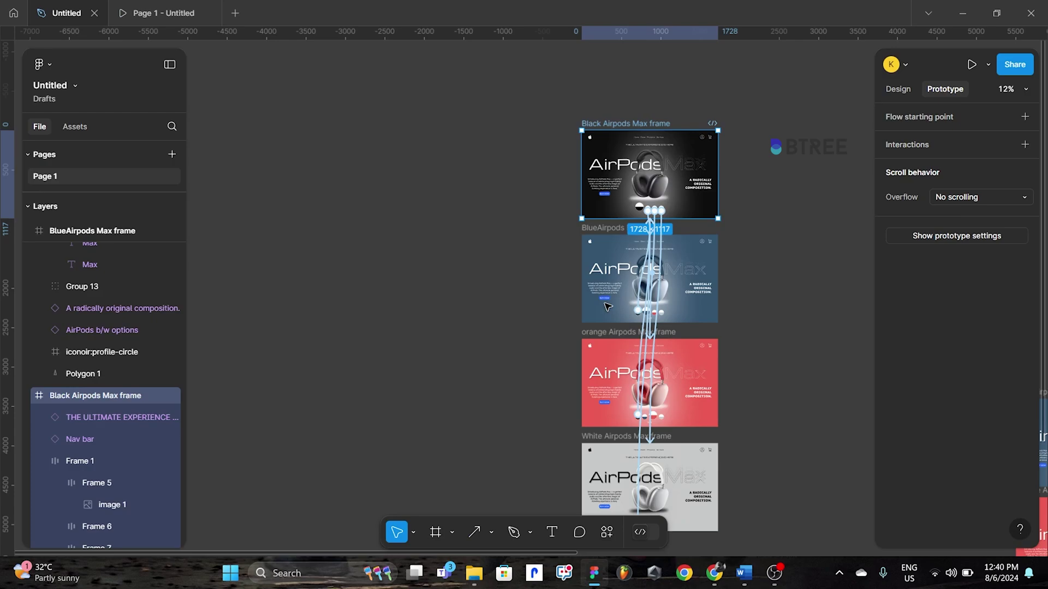
click(775, 573)
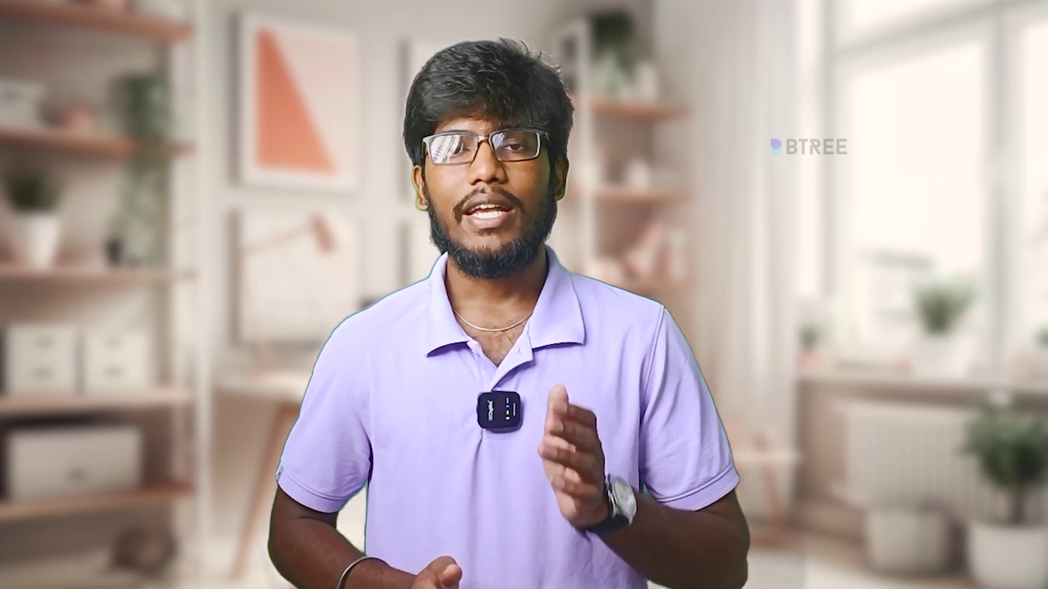